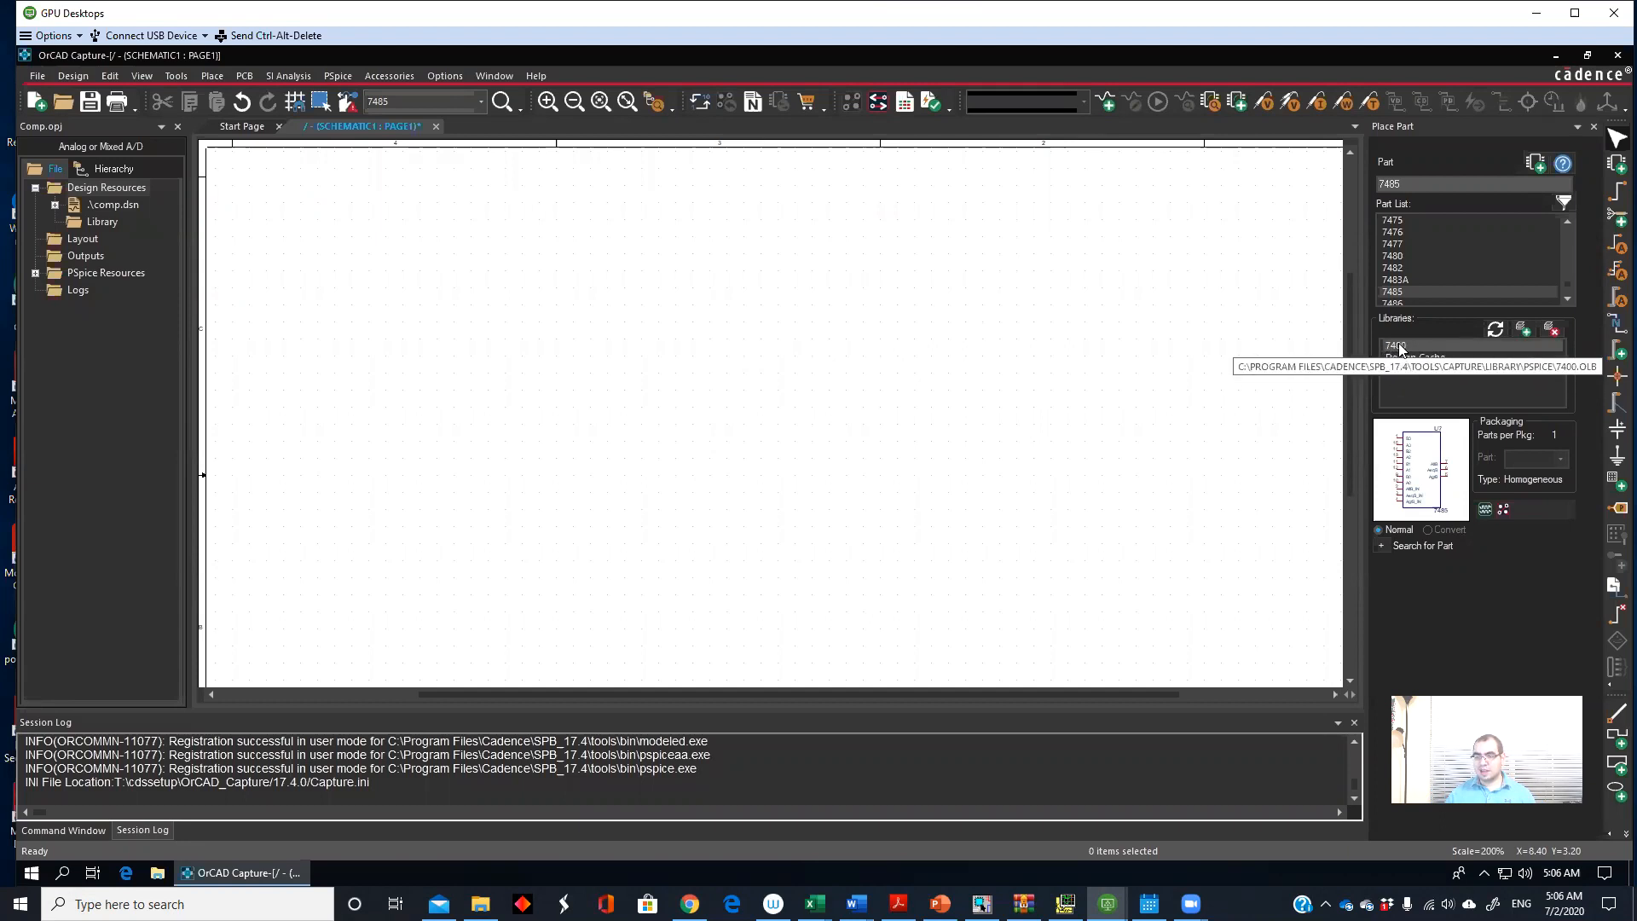
Step: Add the sourcstm library from the pspice folder to the available part libraries
left_click(1524, 332)
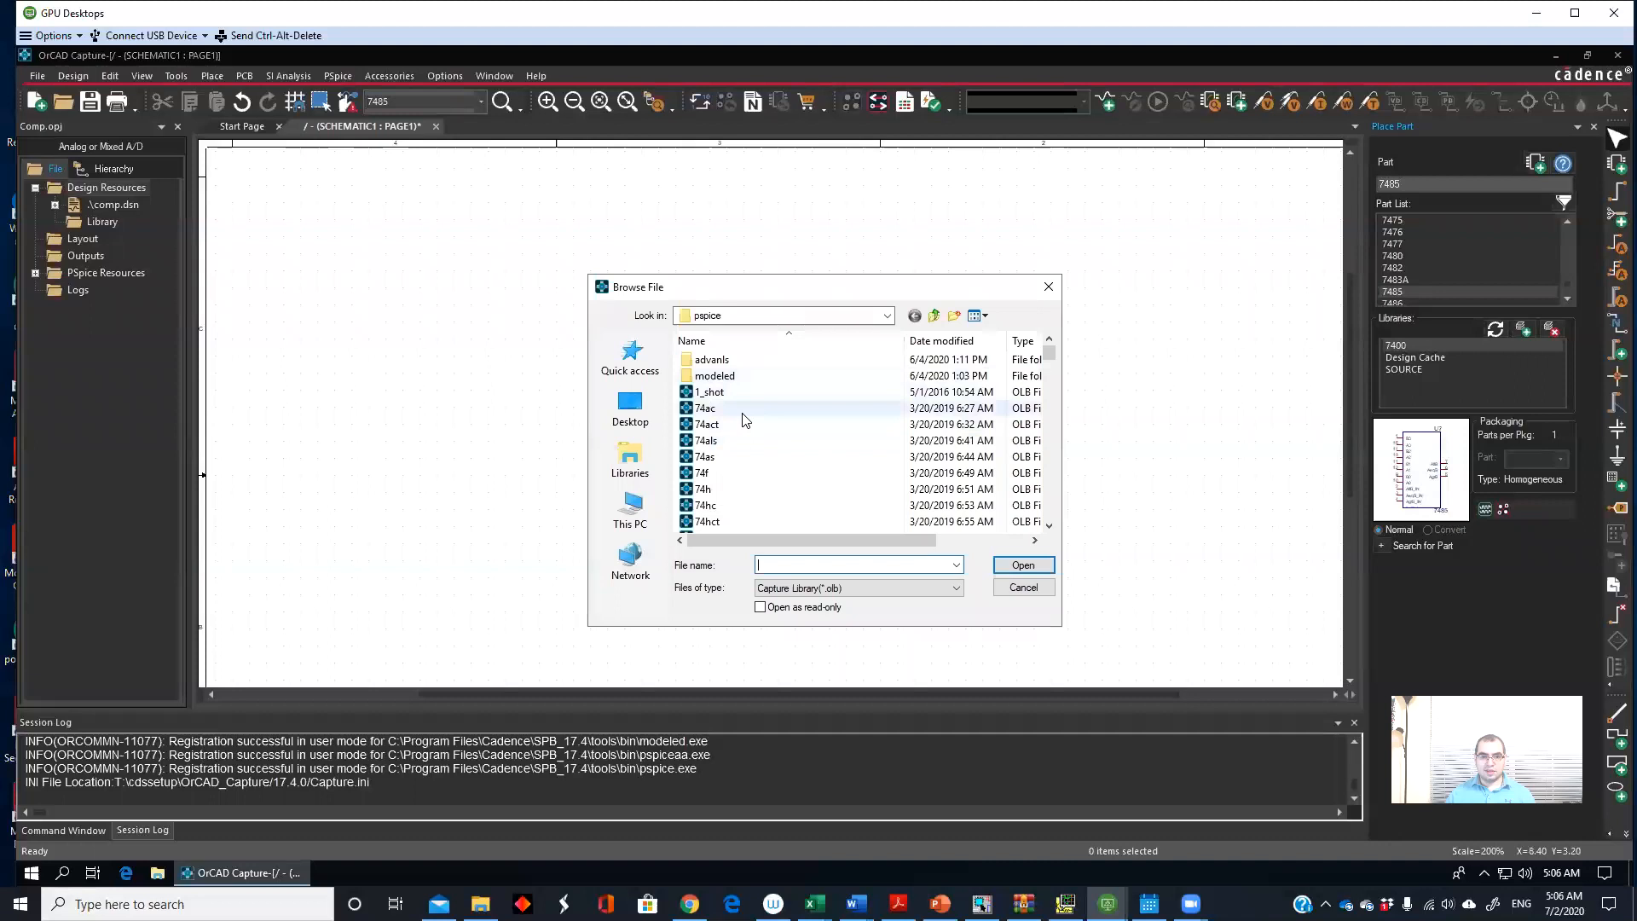
left_click(739, 412)
key("s")
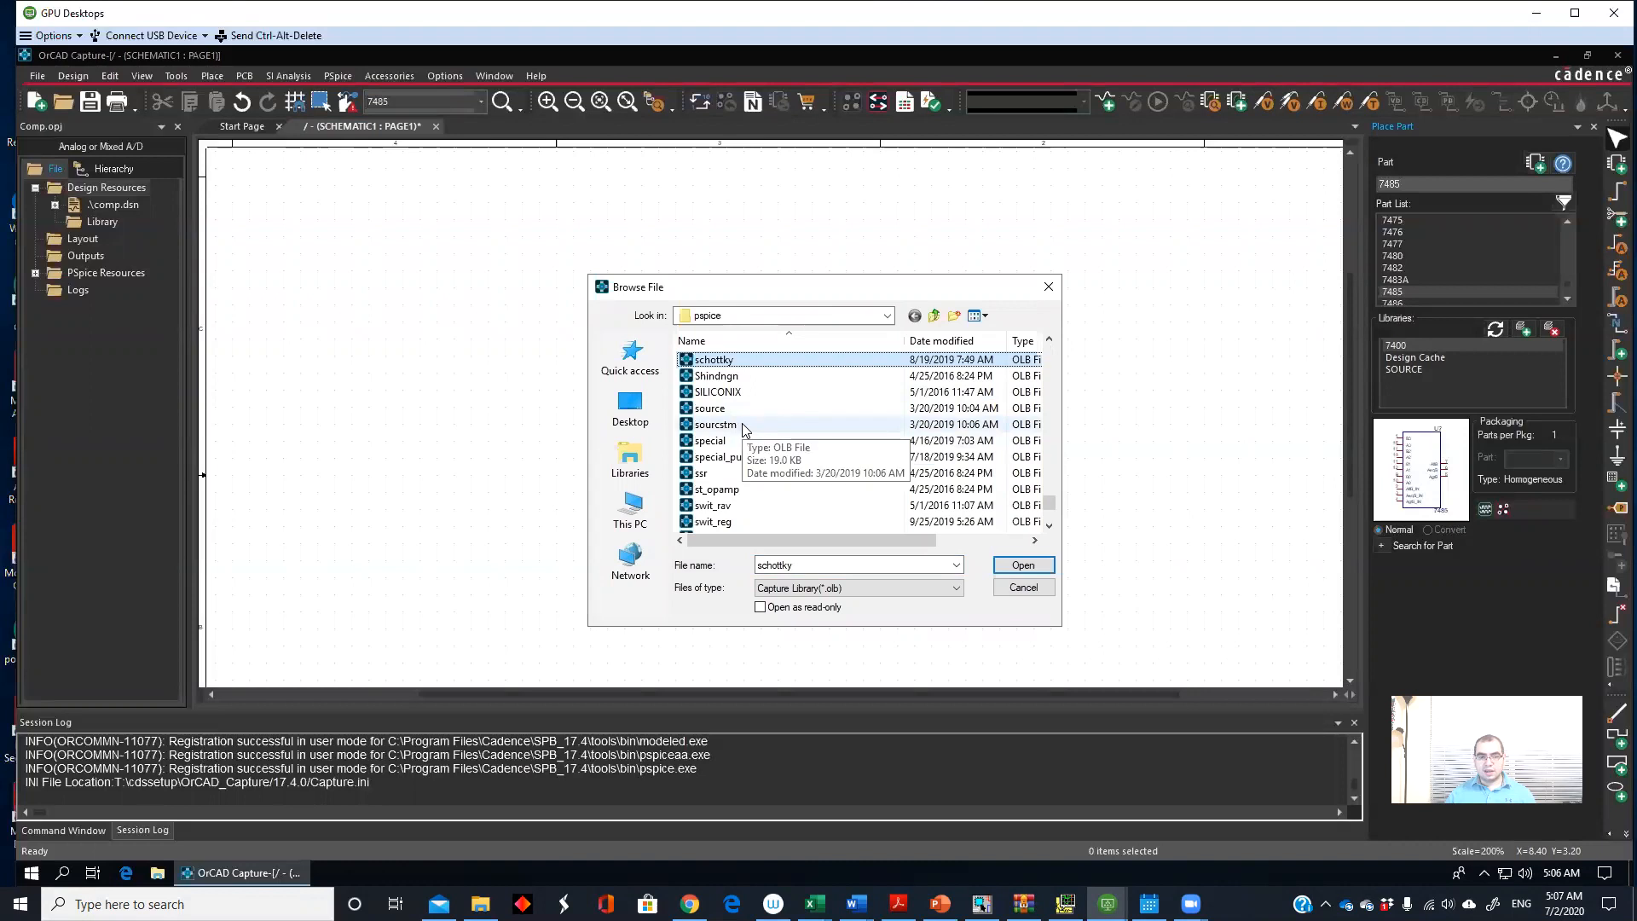
left_click(742, 426)
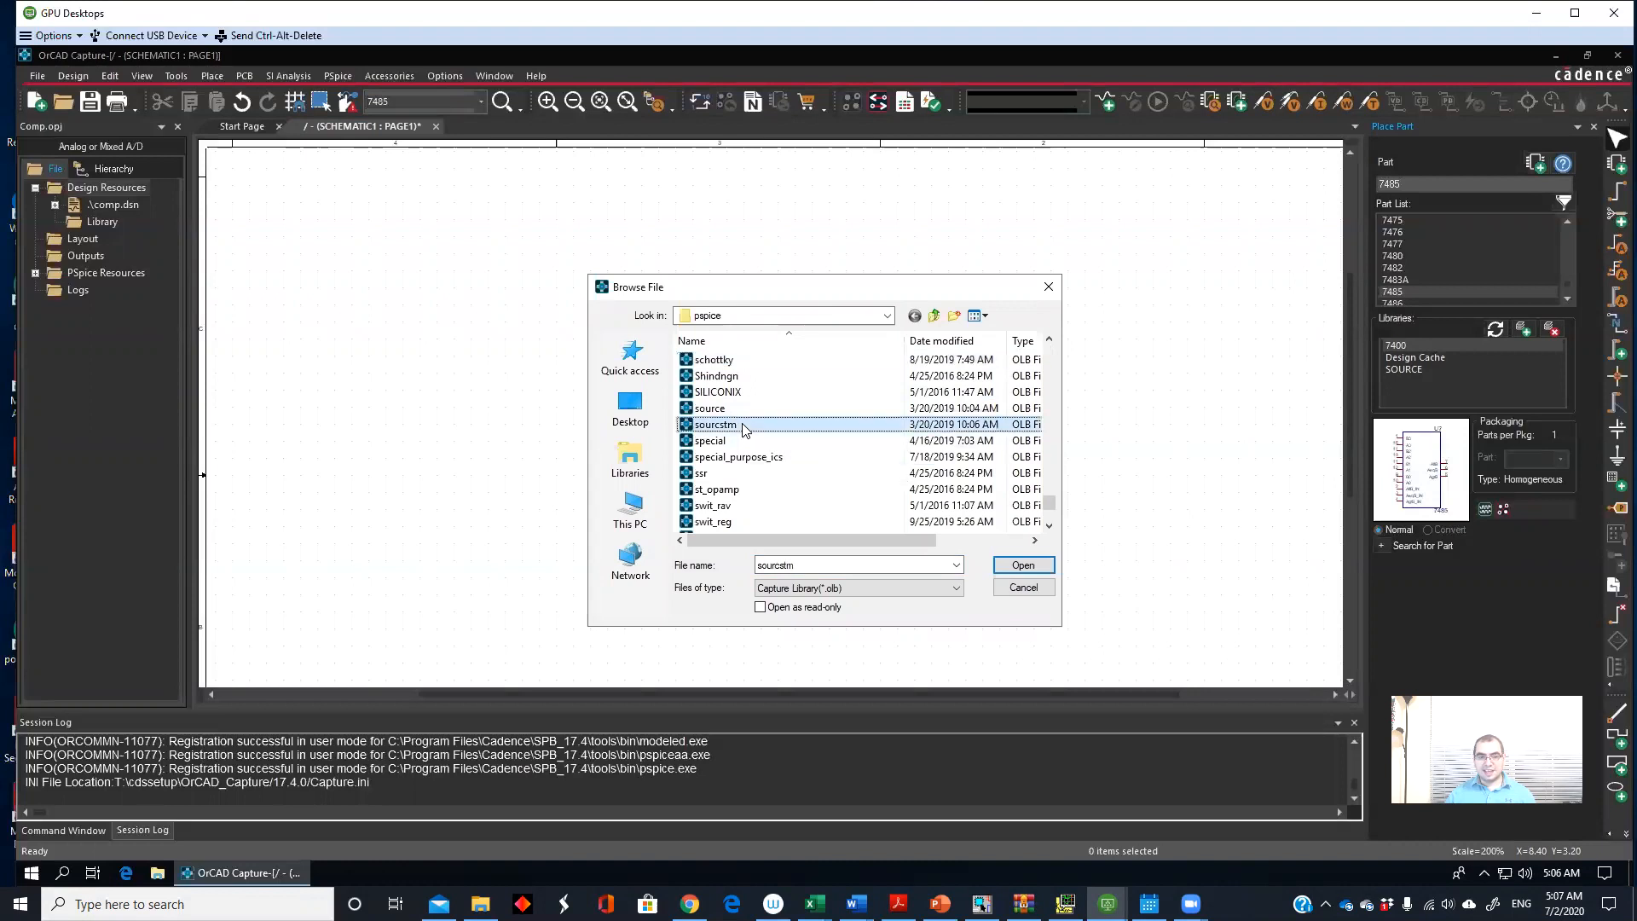
left_click(1024, 565)
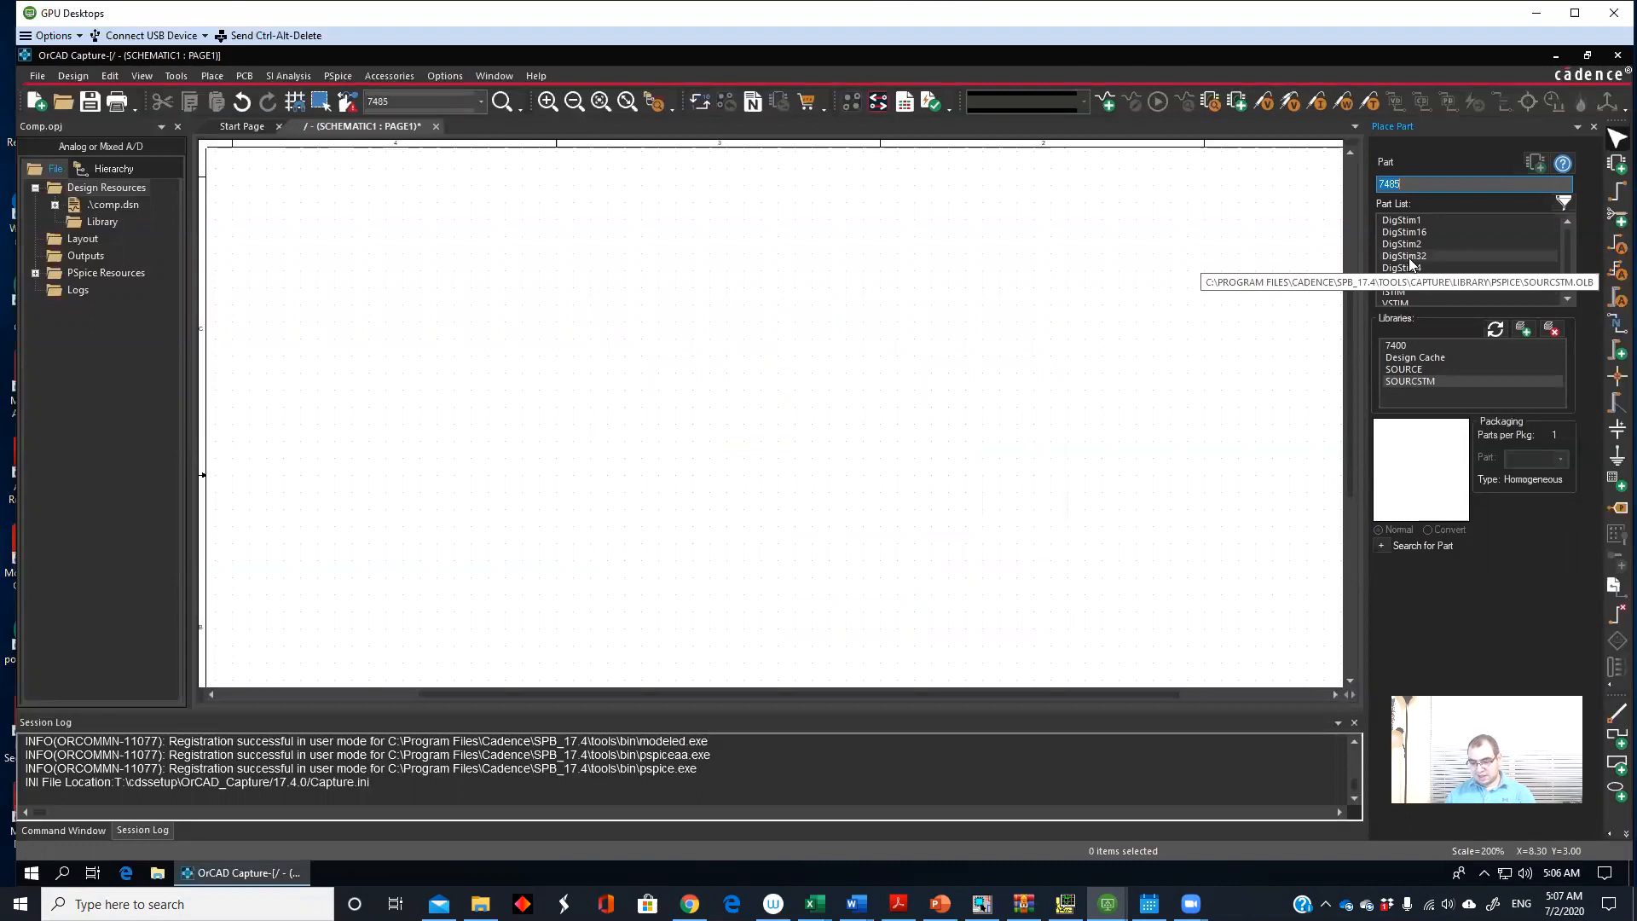
Step: Find part 7485 in the 7400 library and place one comparator on the schematic page
key("BackSpace")
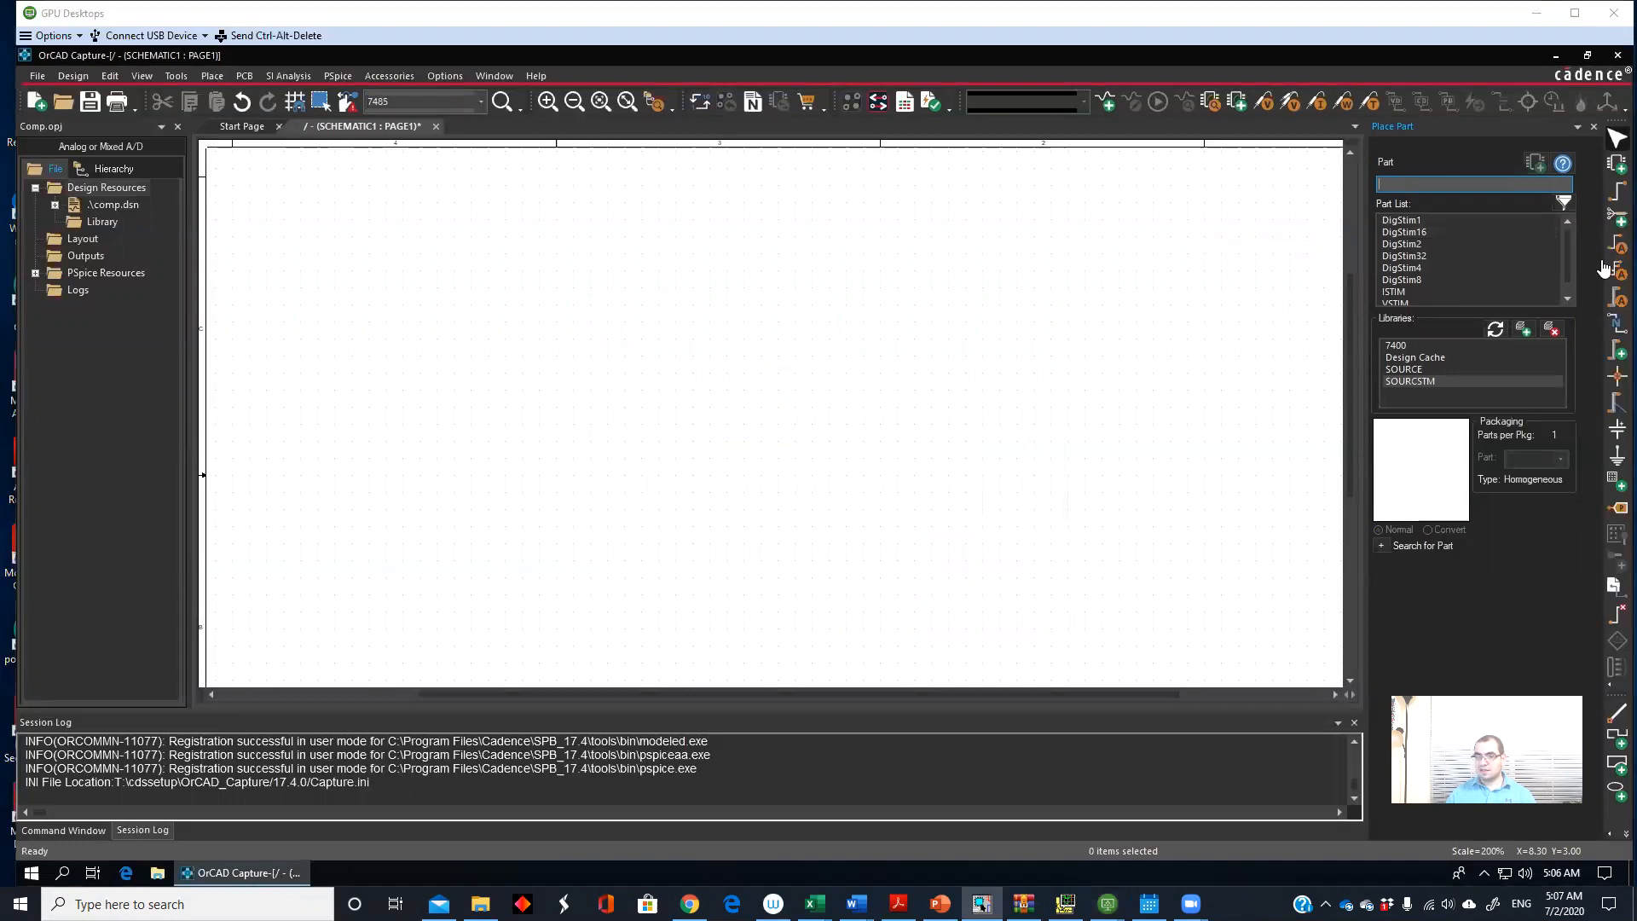
left_click(1399, 343)
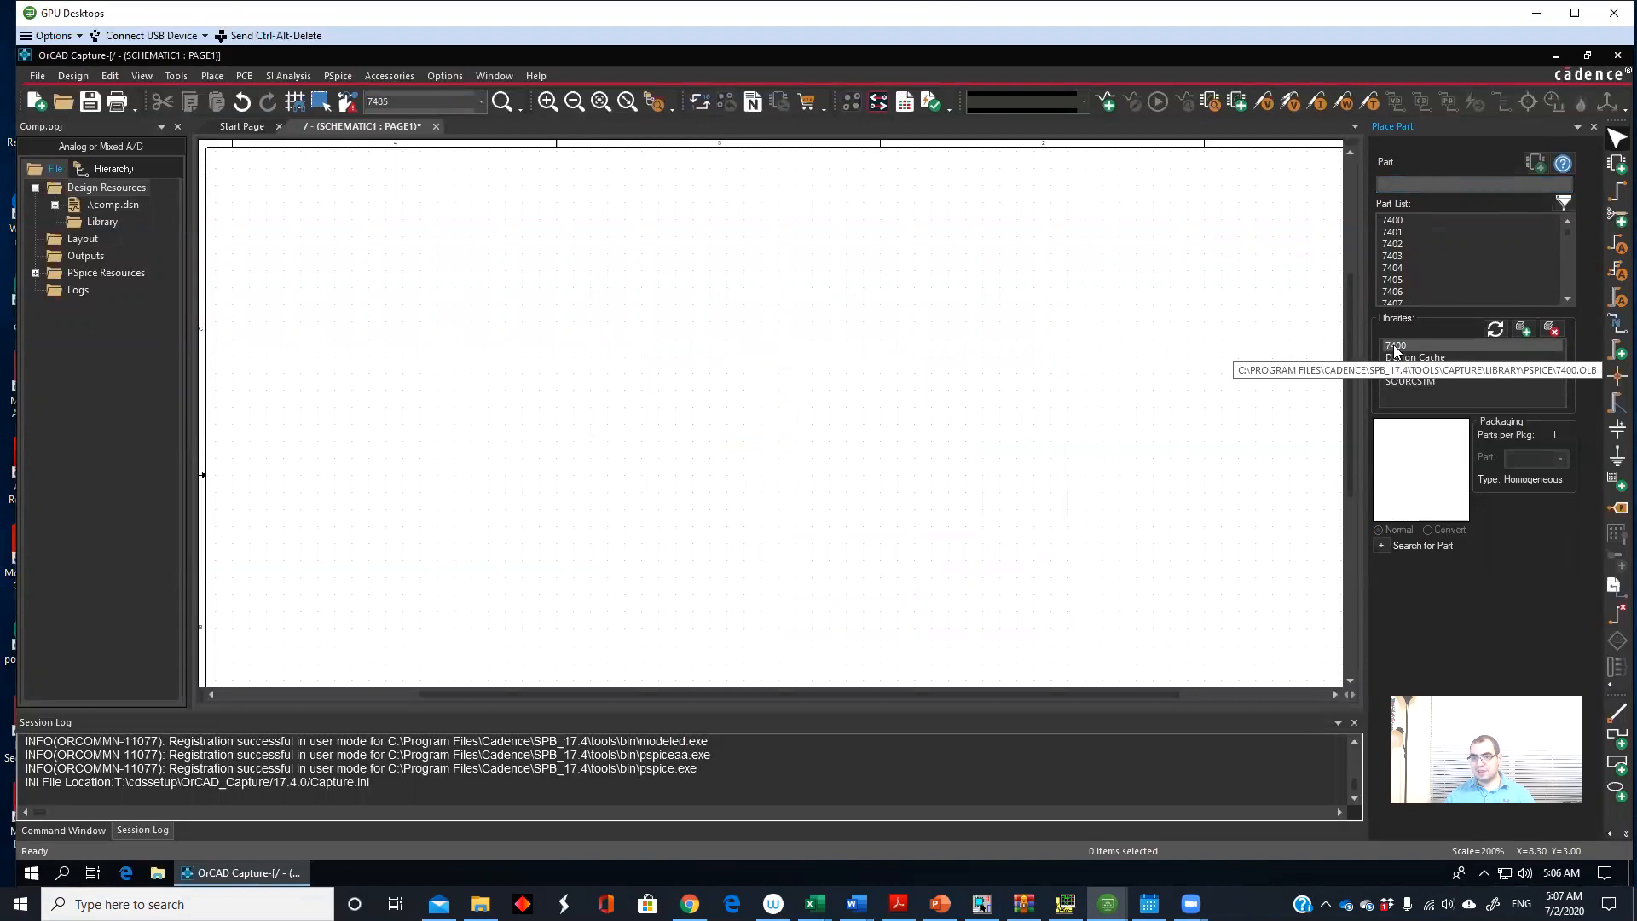
left_click(1429, 184)
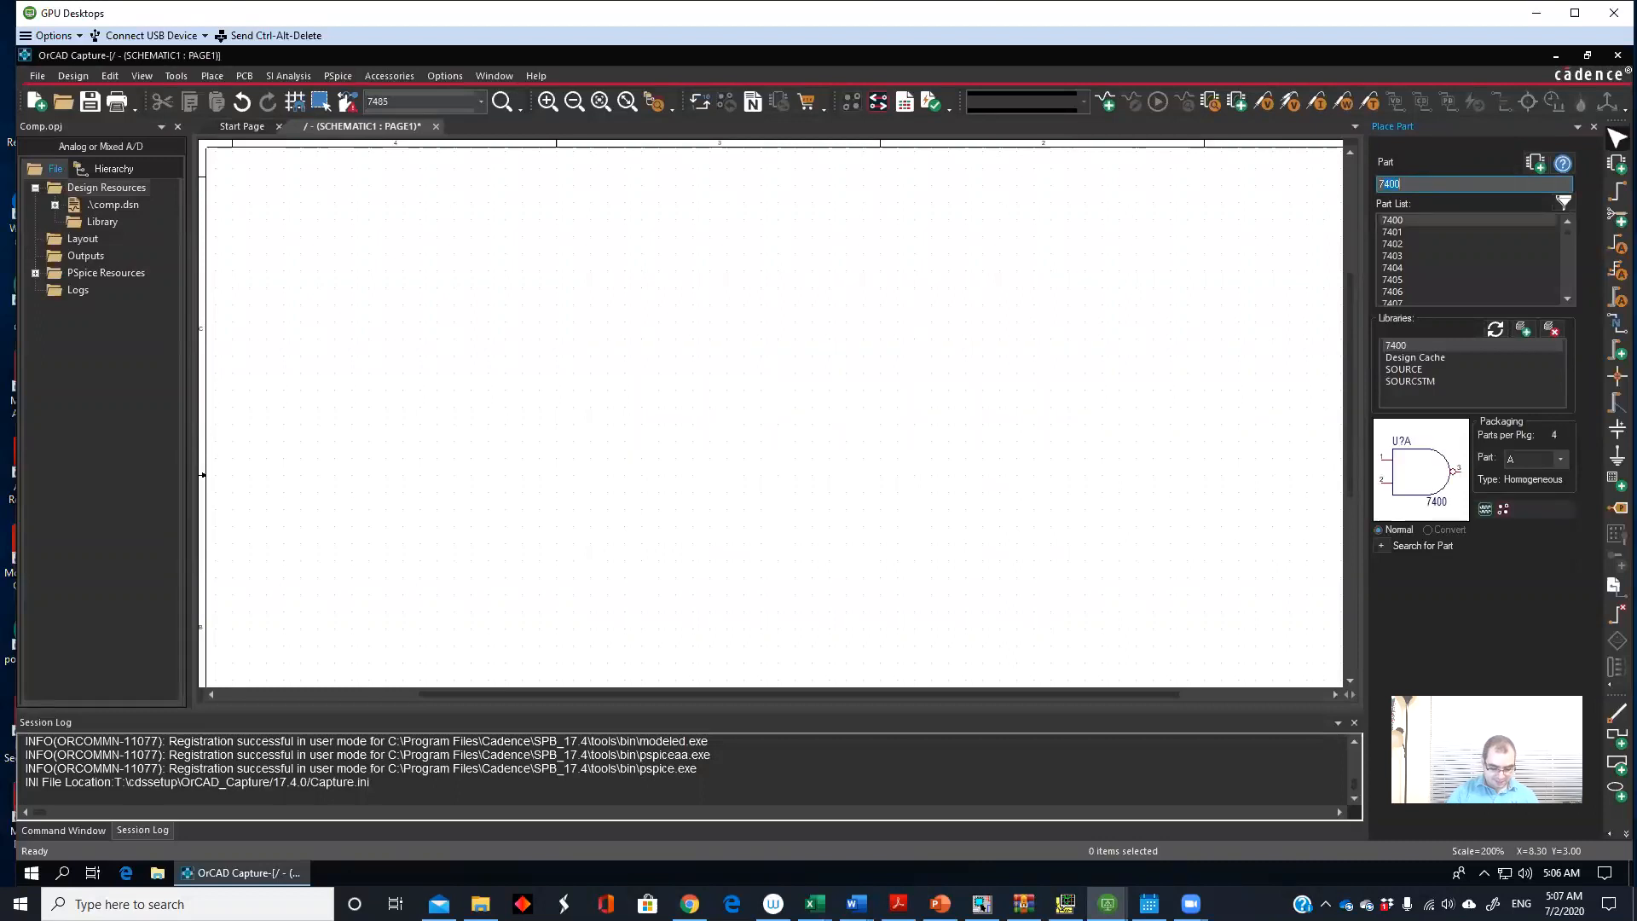
type("7485")
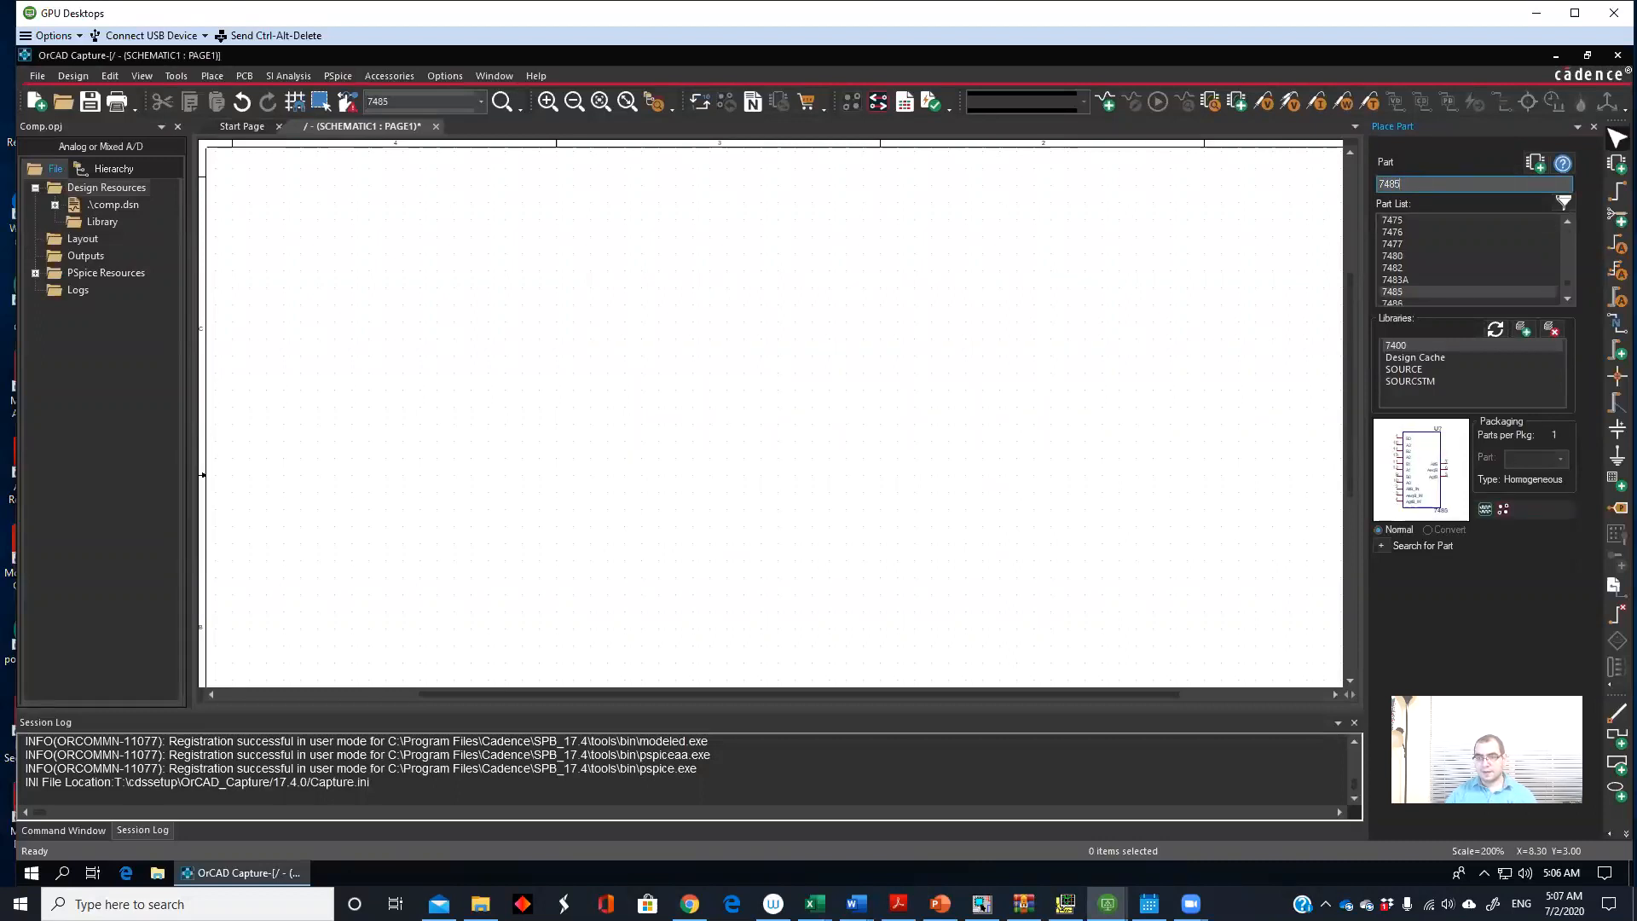
double_click(1409, 292)
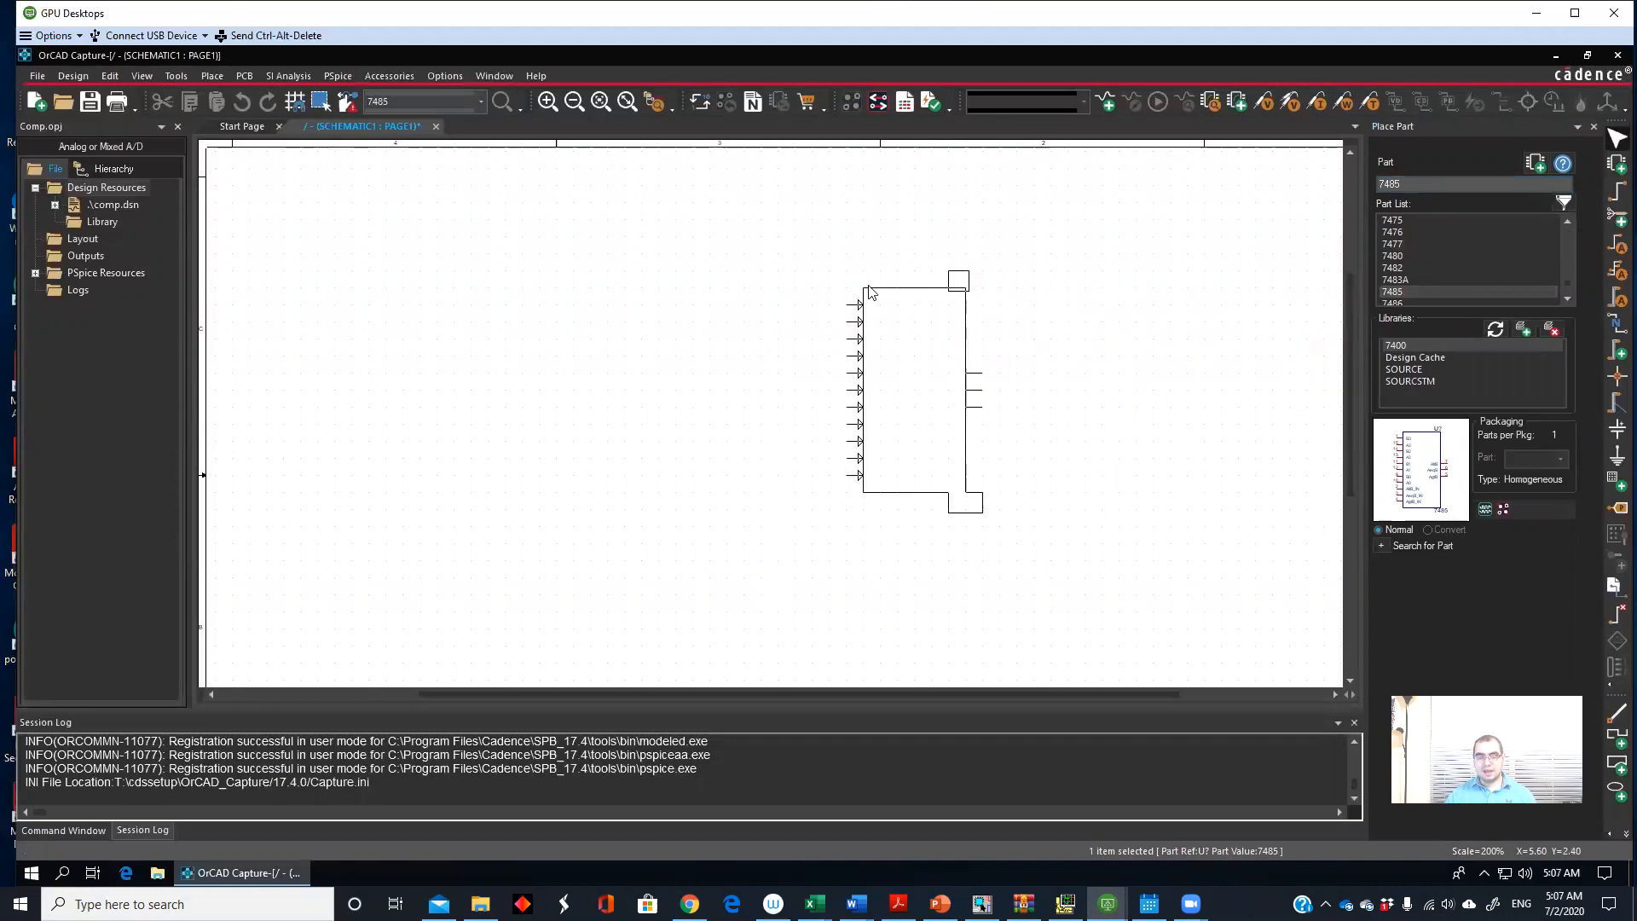
left_click(931, 279)
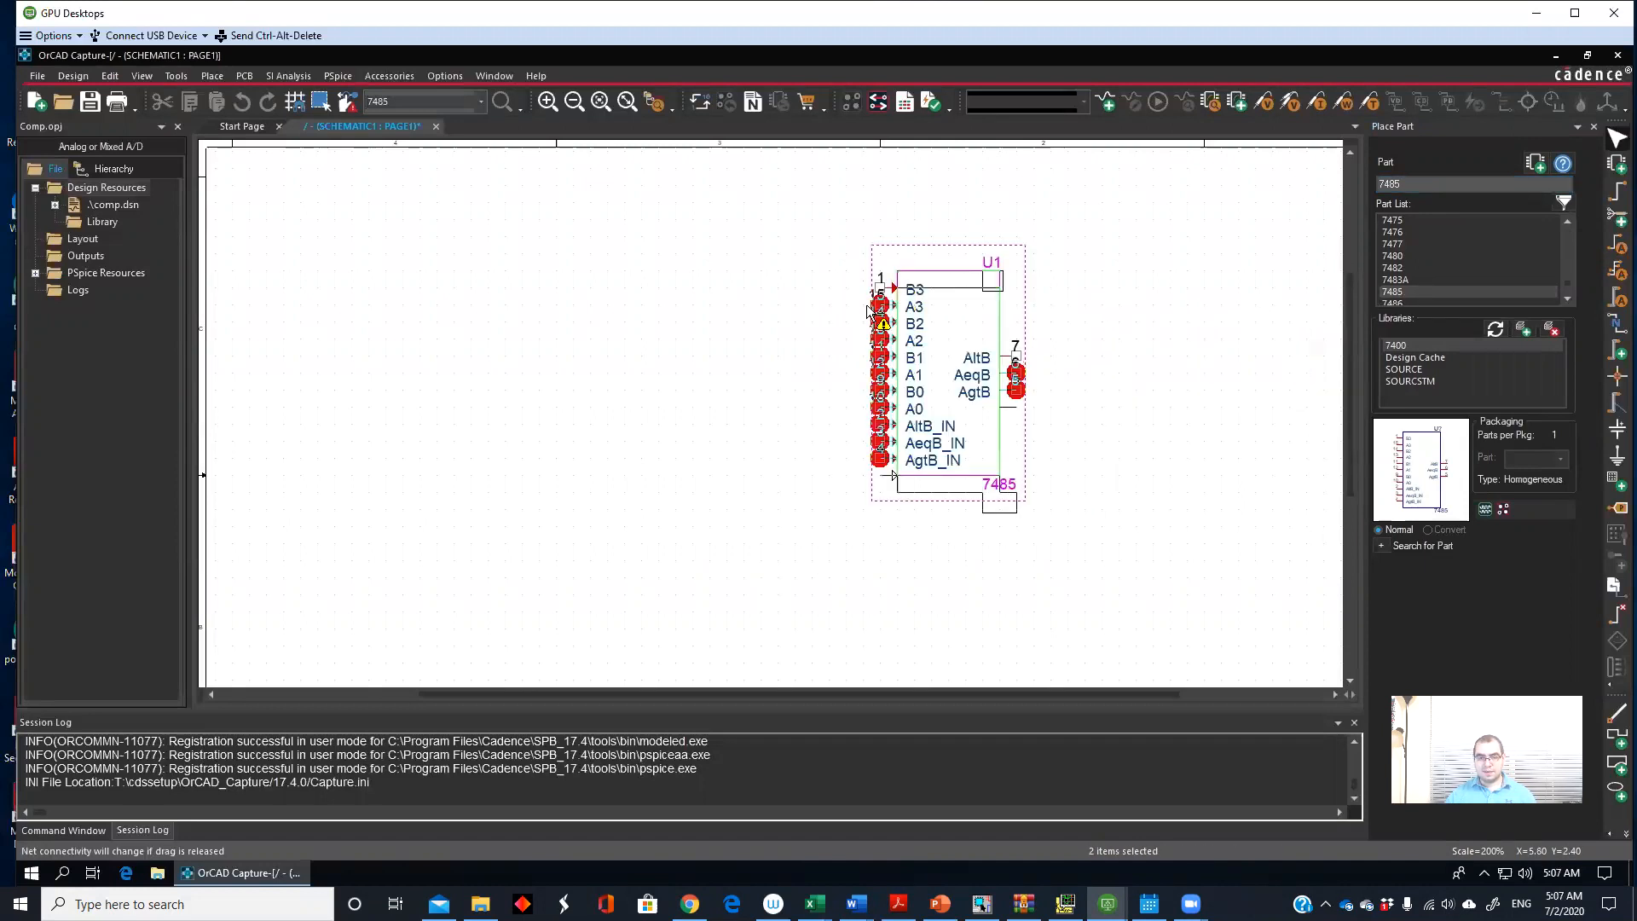
key("Escape")
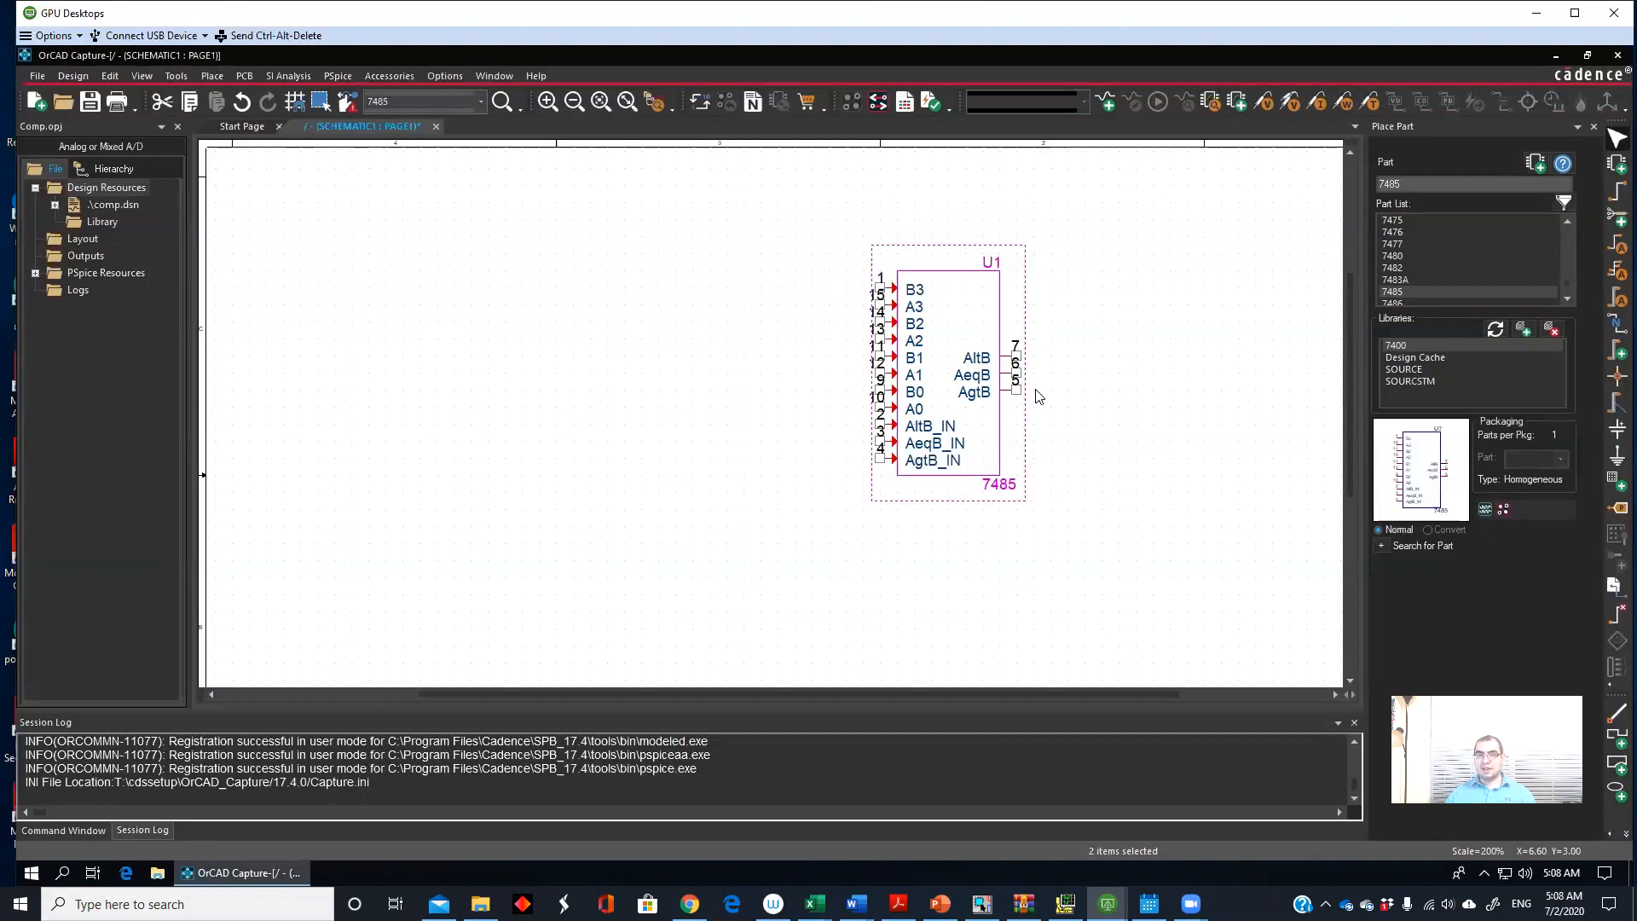
left_click(1096, 607)
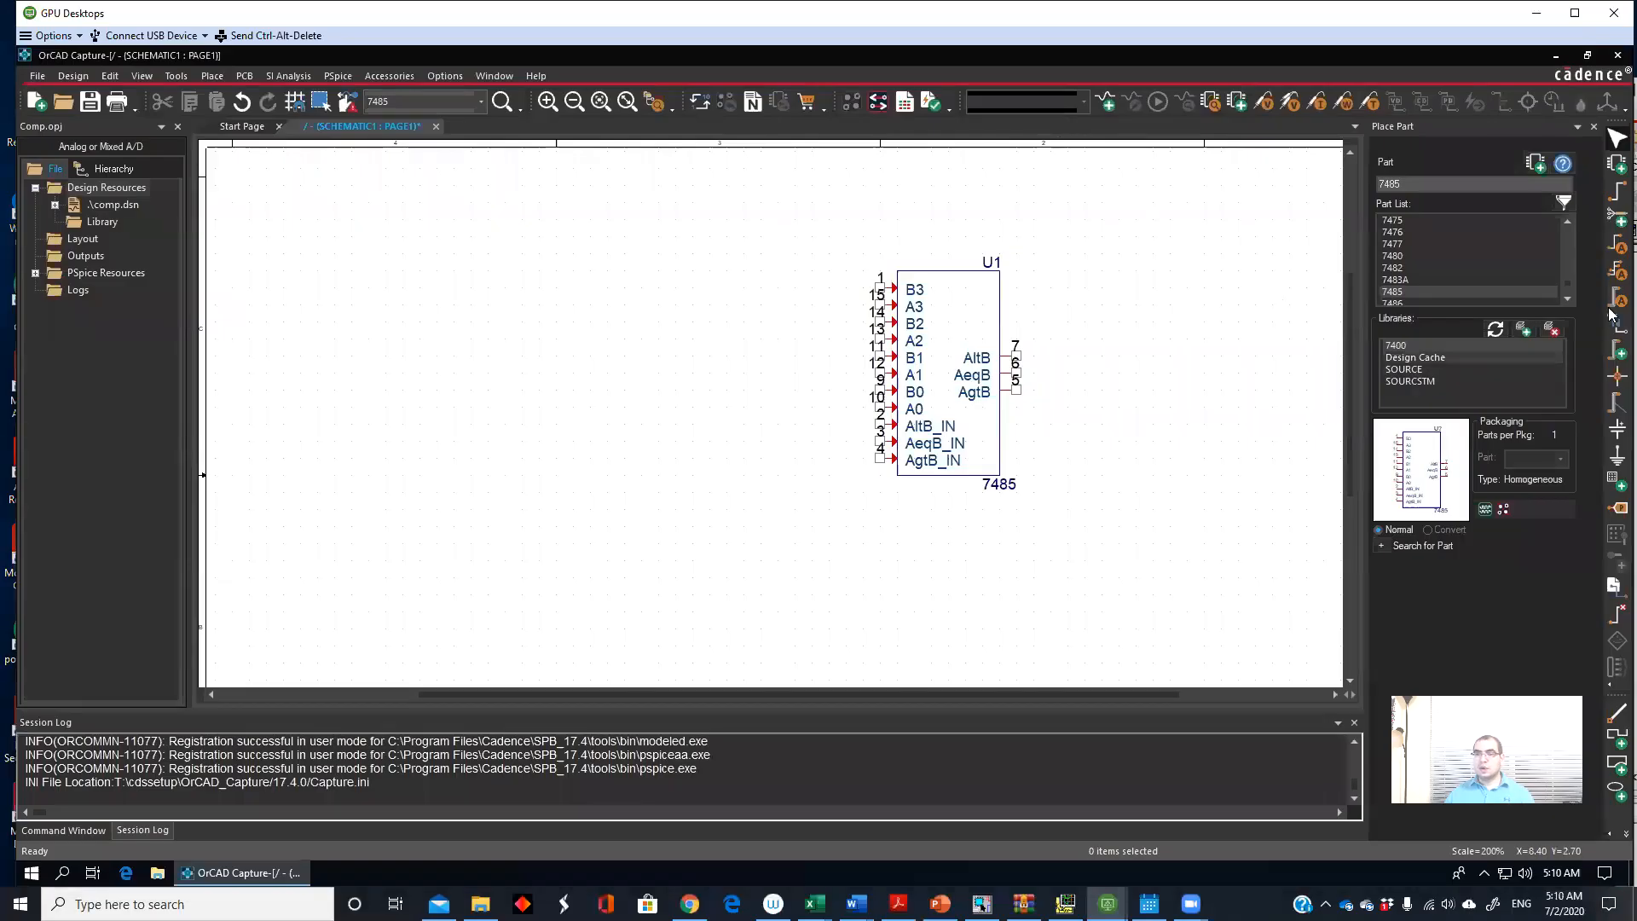
Step: Draw two horizontal buses to the left of the 7485, one above its input pins and one below them
left_click(1614, 351)
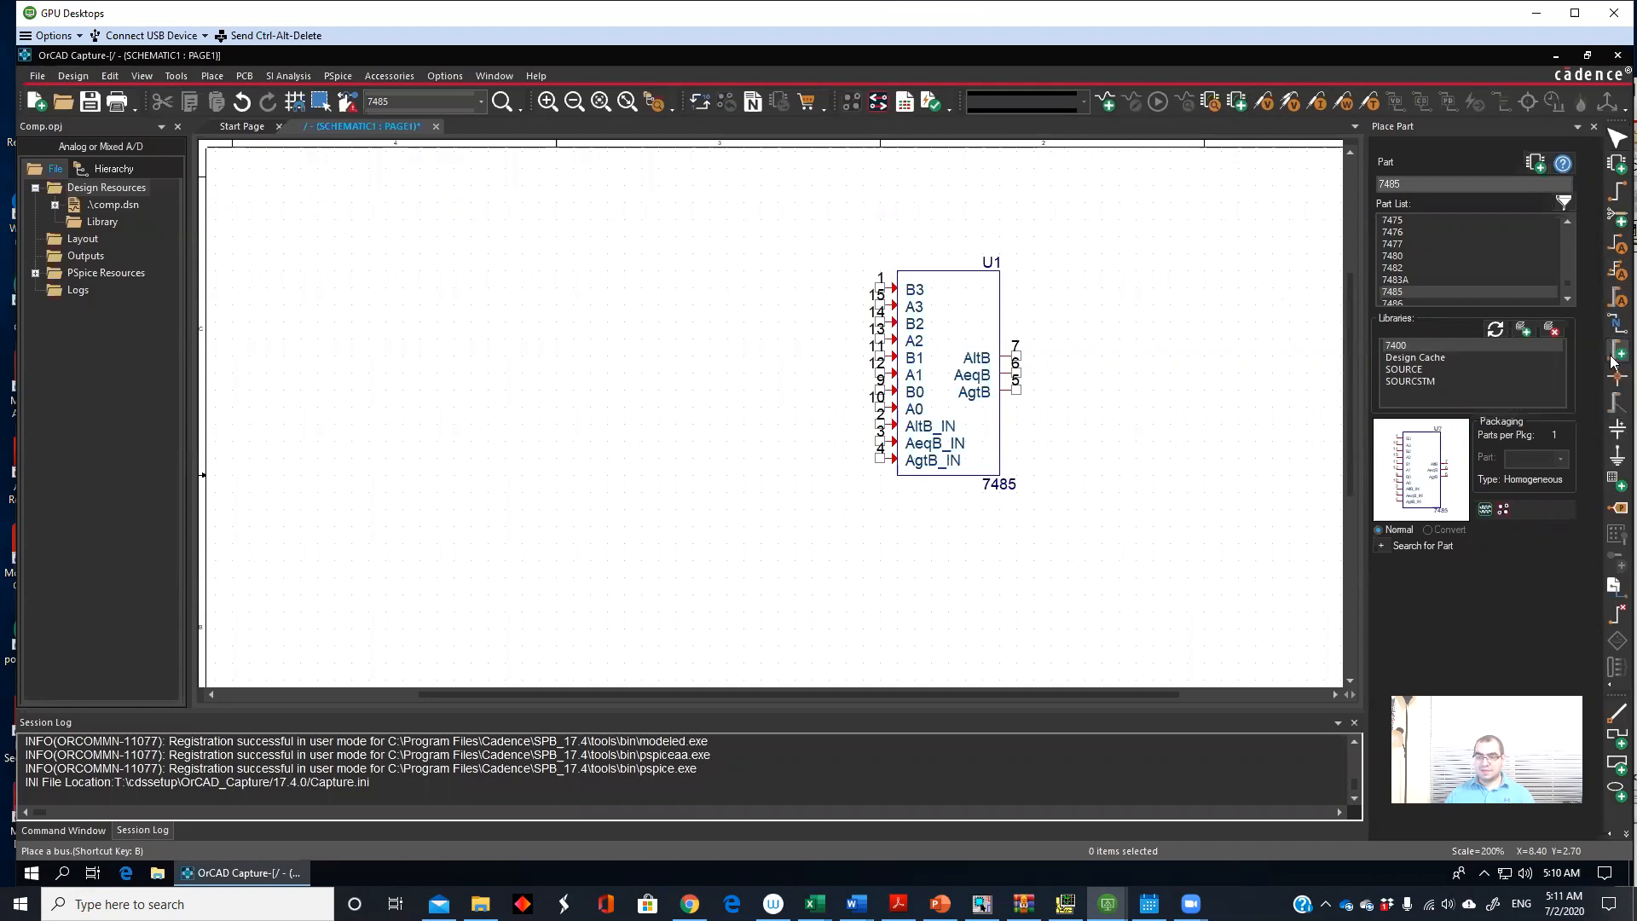
left_click(588, 252)
left_click(743, 252)
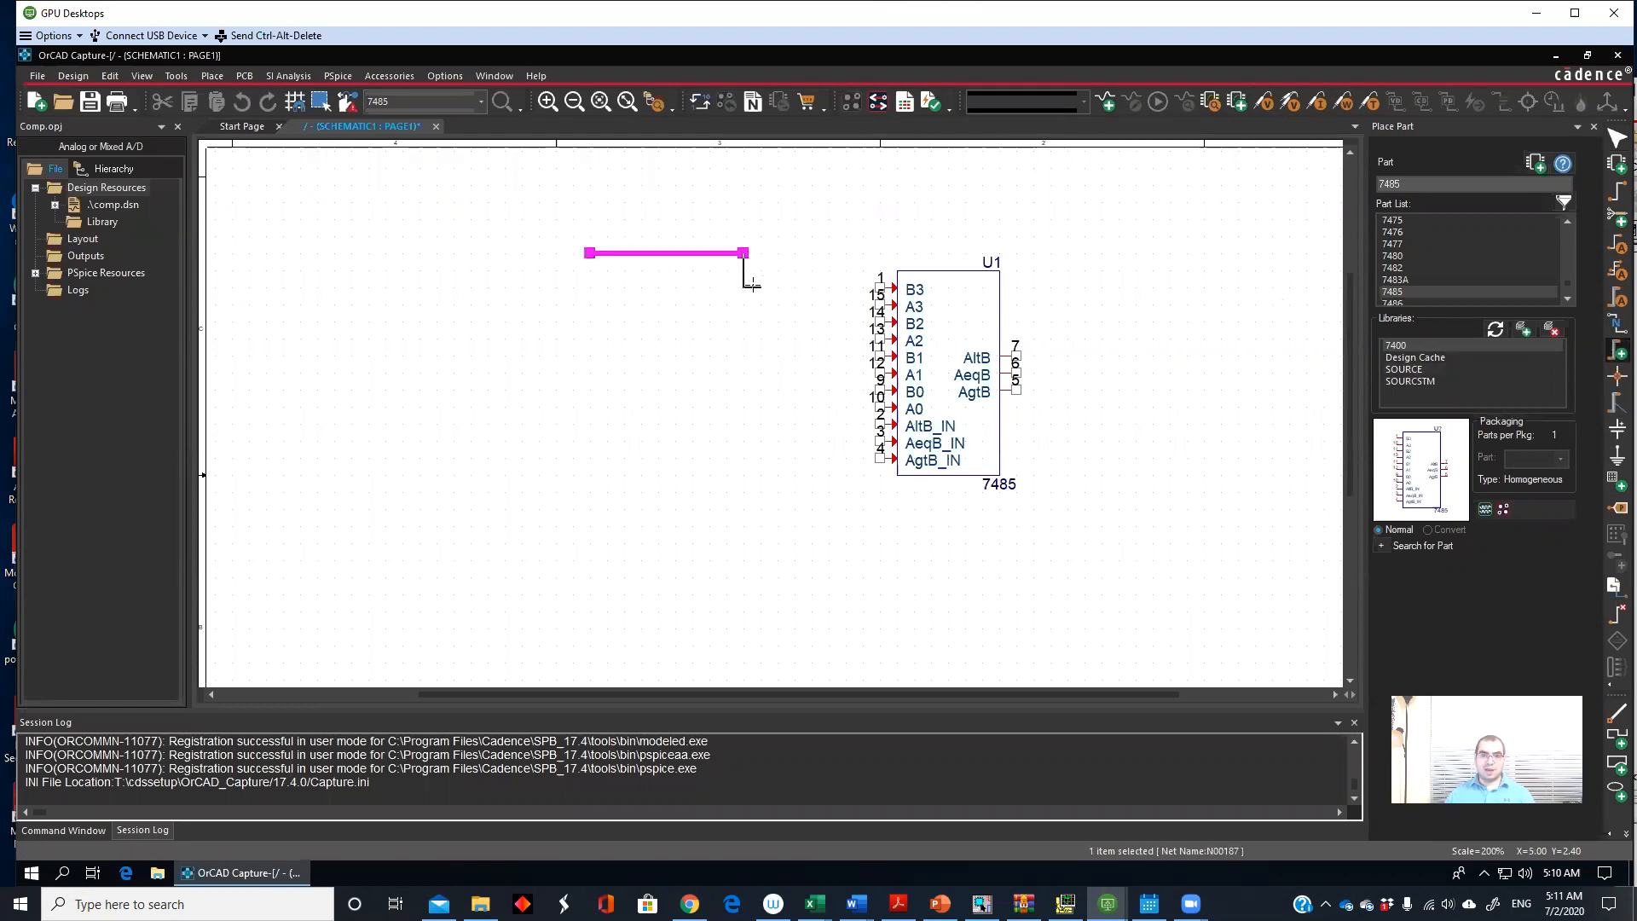
key("Escape")
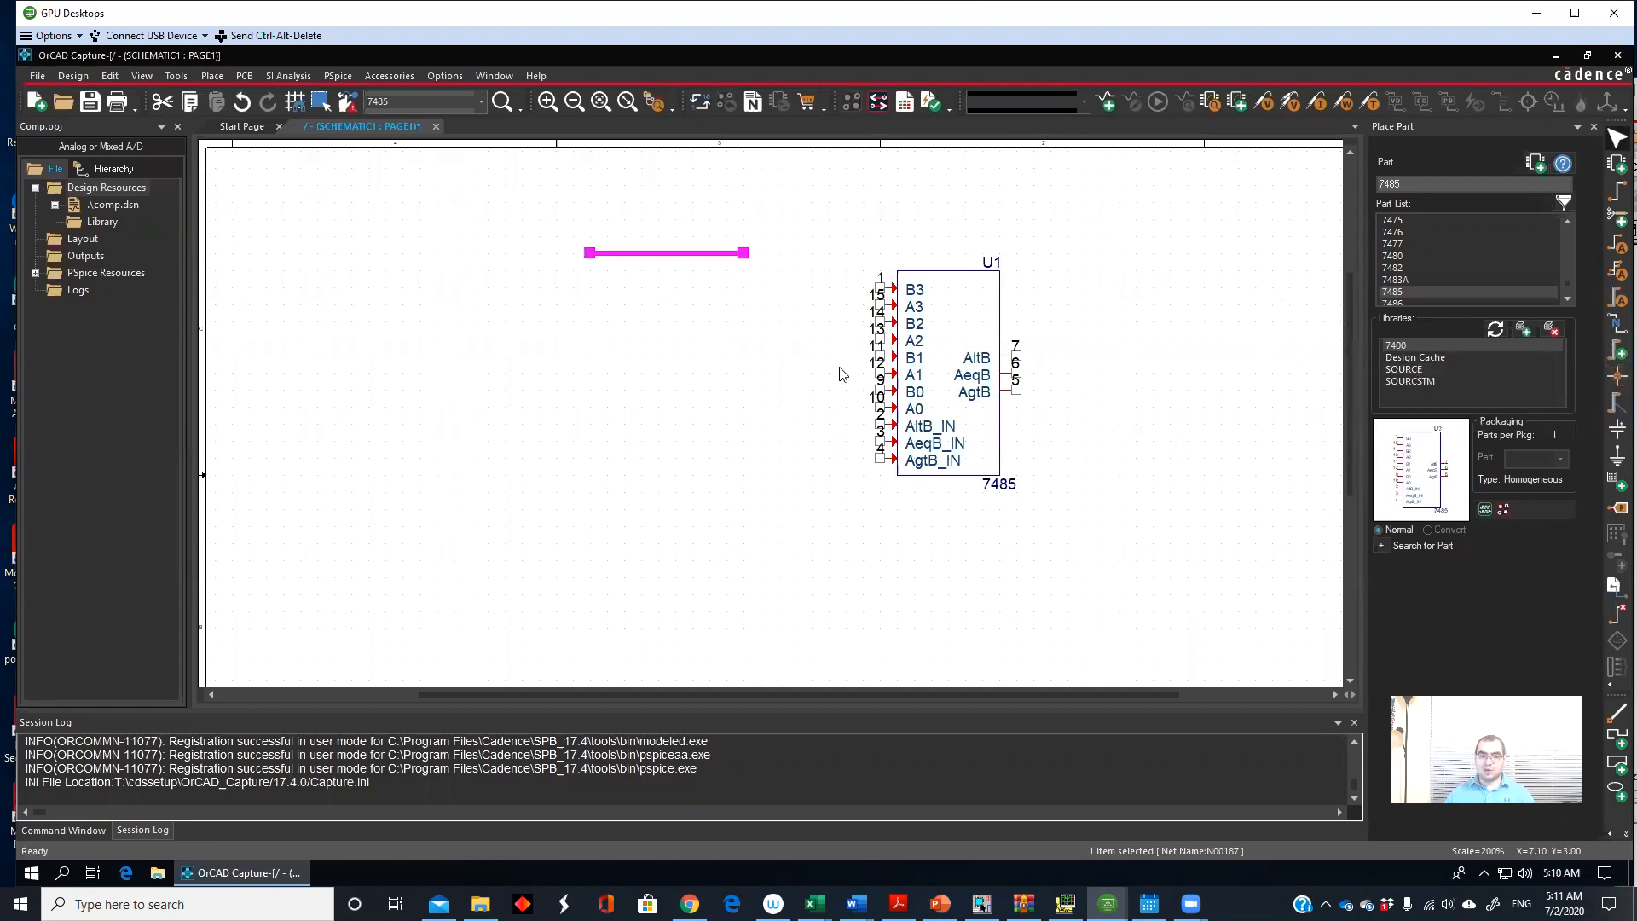
left_click(1617, 352)
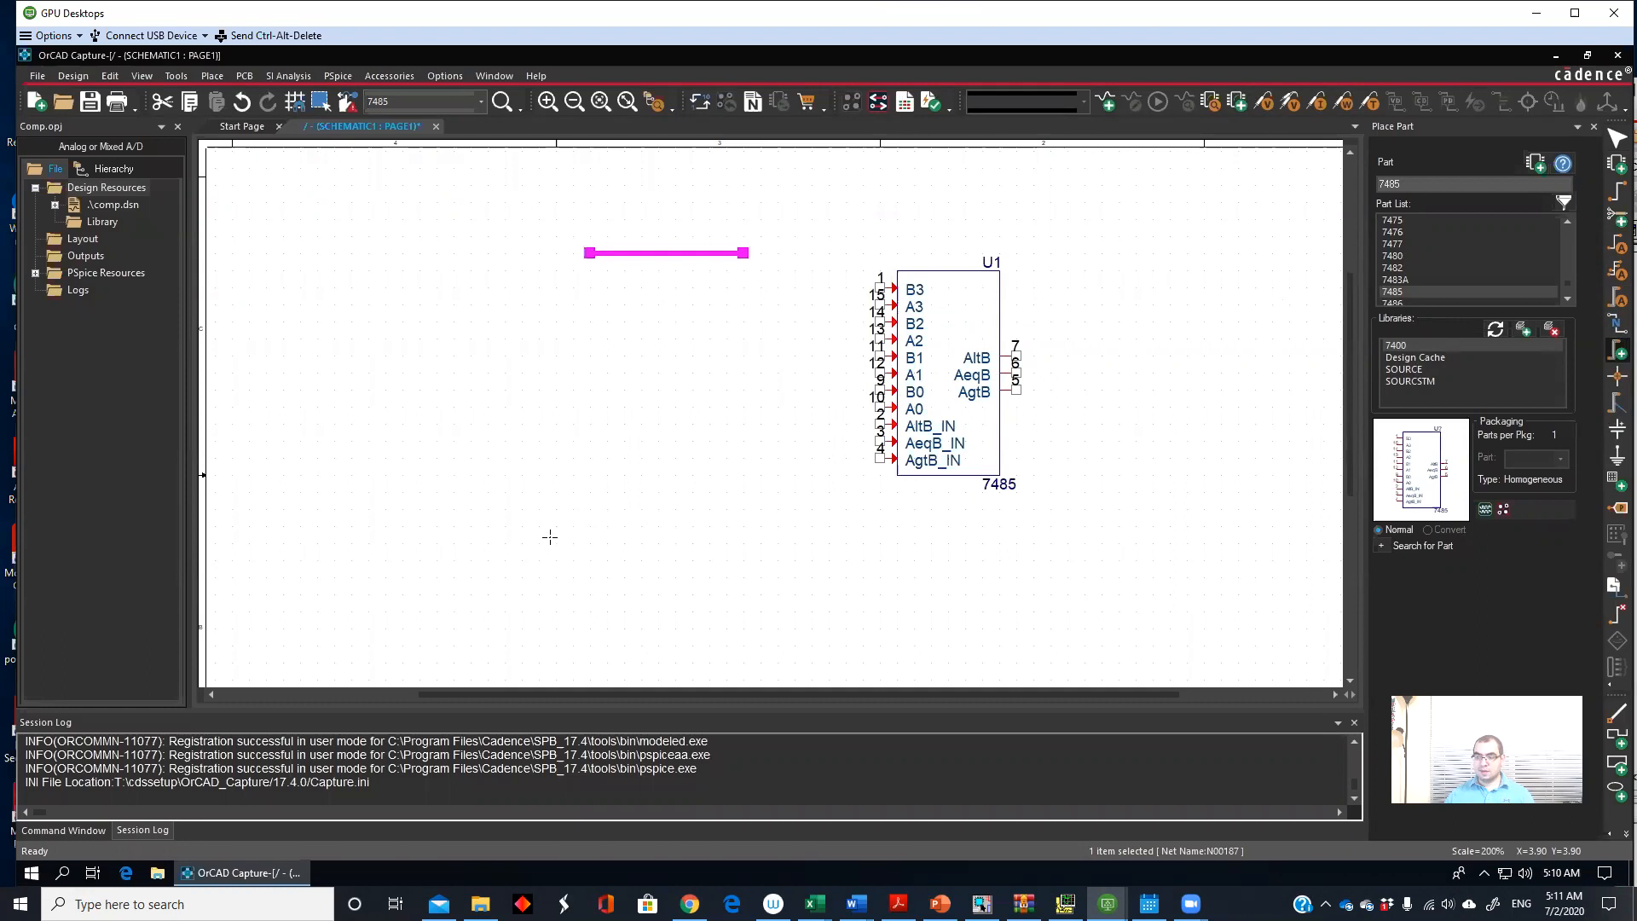
left_click(473, 560)
double_click(711, 561)
key("Escape")
Step: Lengthen the upper bus and shift it left so it roughly matches the lower bus
left_click(674, 253)
mouse_move(673, 253)
left_mouse_down()
mouse_move(535, 254)
mouse_move(693, 254)
left_mouse_up()
left_click(695, 356)
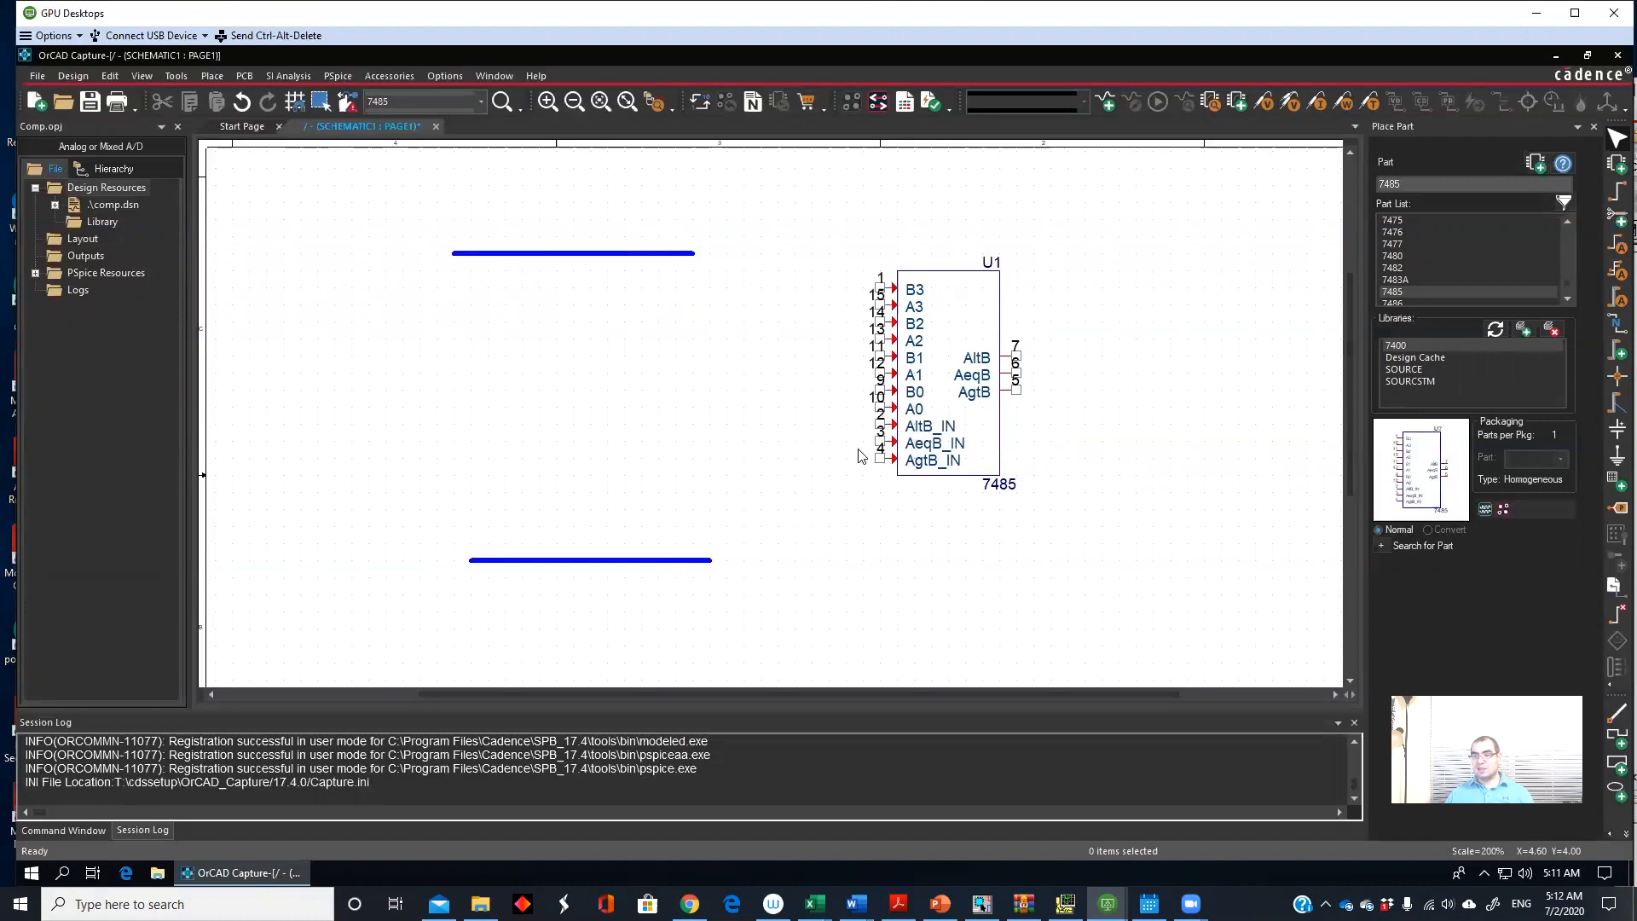
Step: Wire the 7485 inputs A0, A1, A2 and A3 to separate points along the lower bus
left_click(1617, 192)
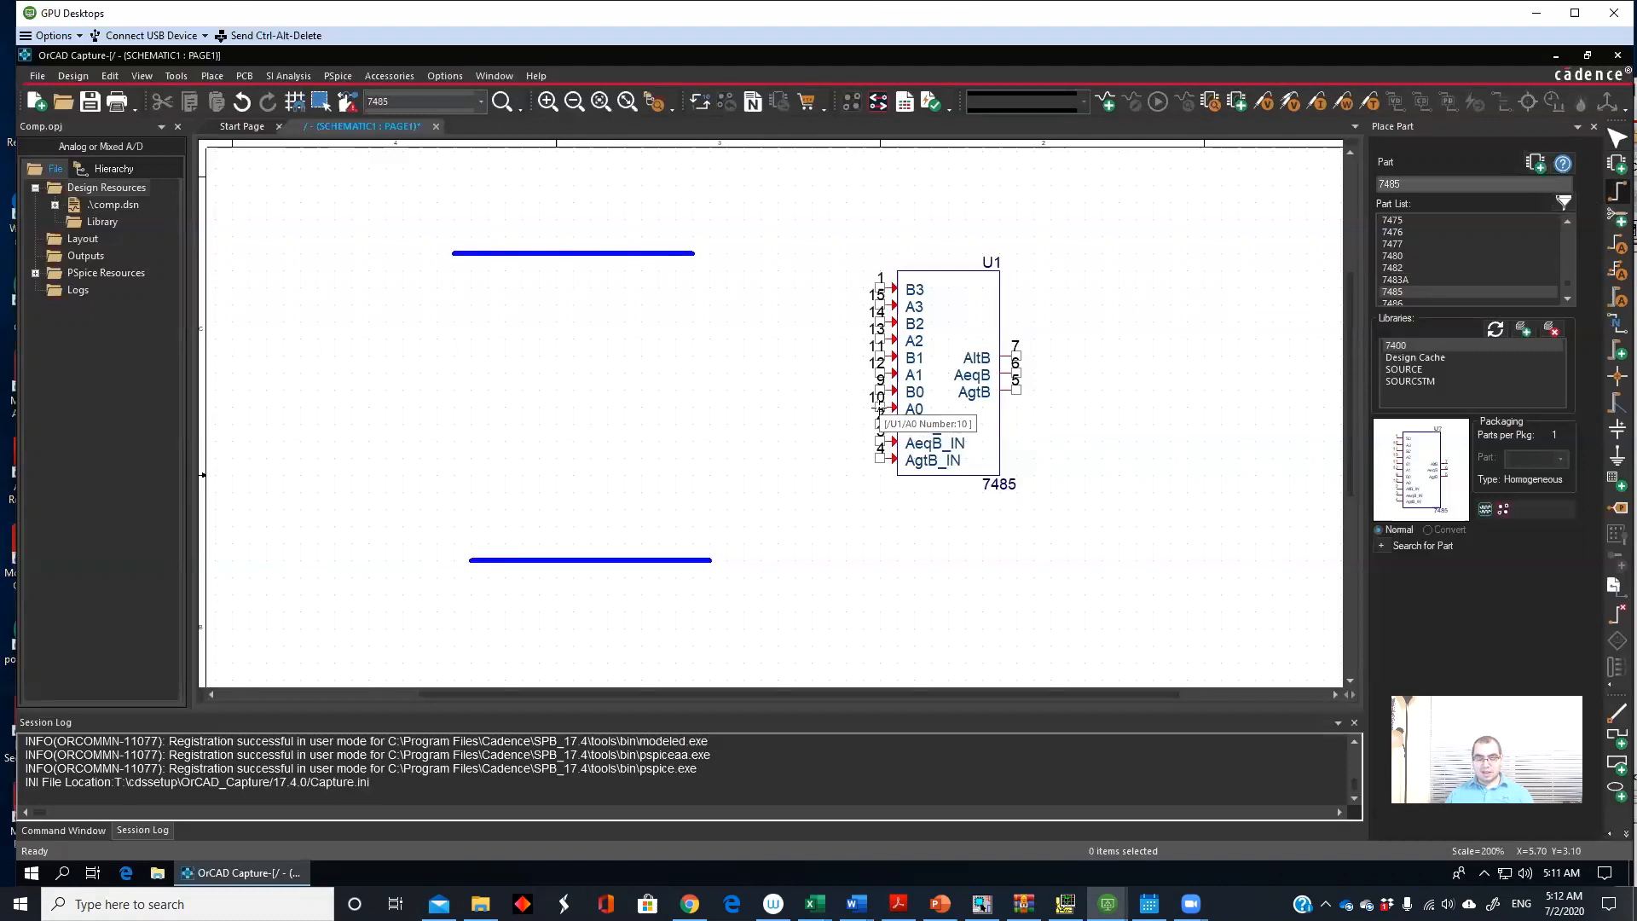
left_click(879, 411)
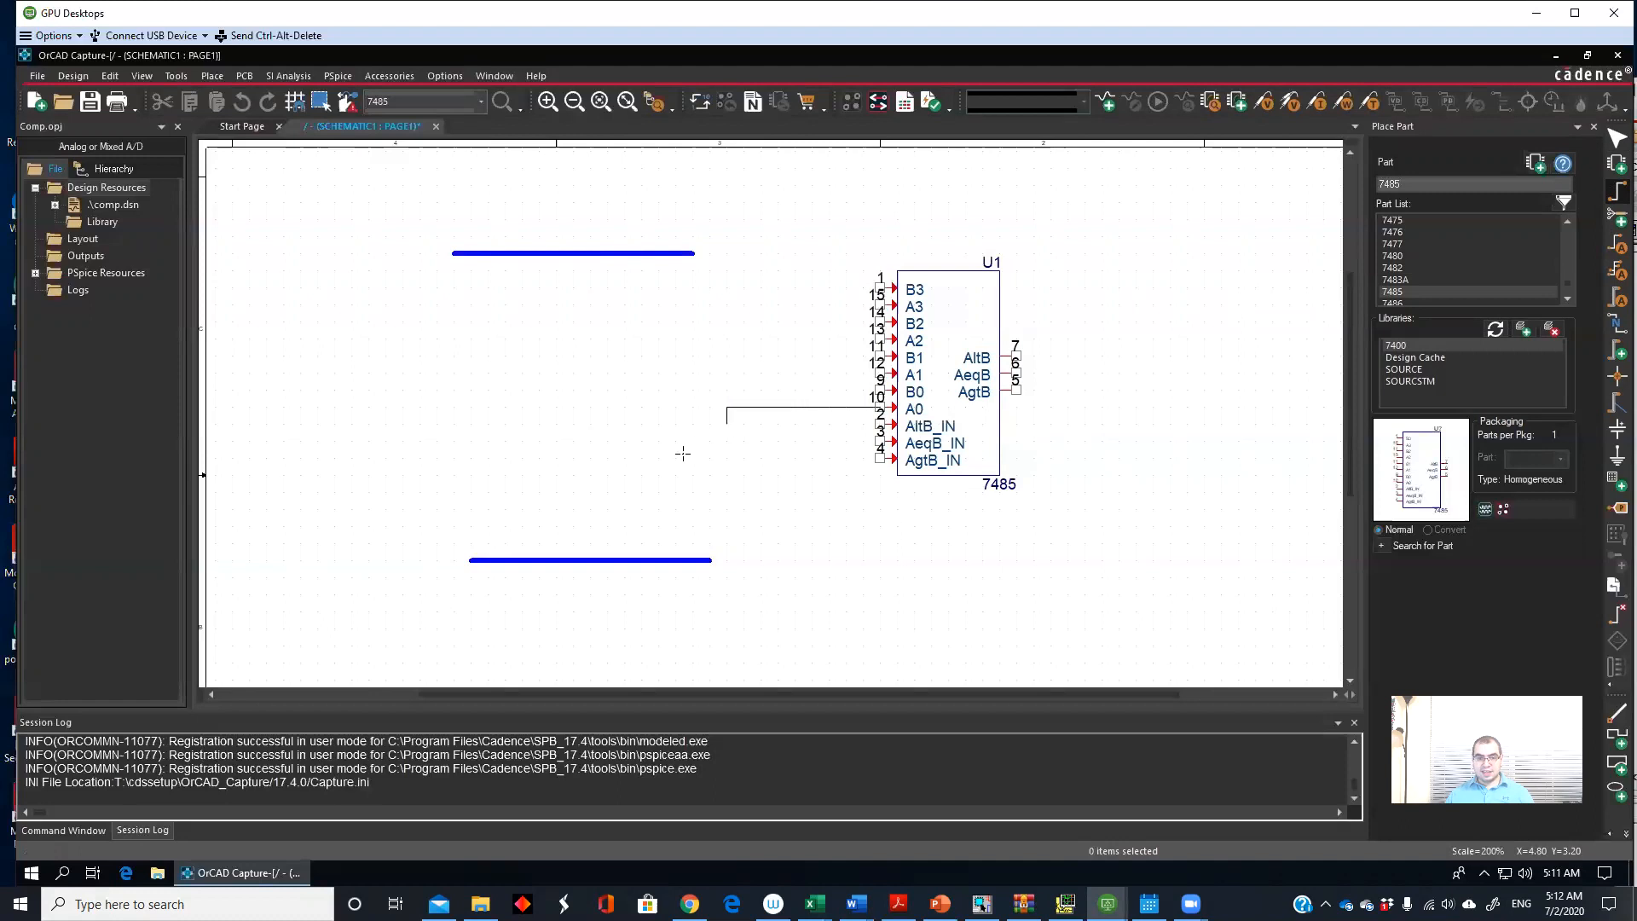
left_click(676, 559)
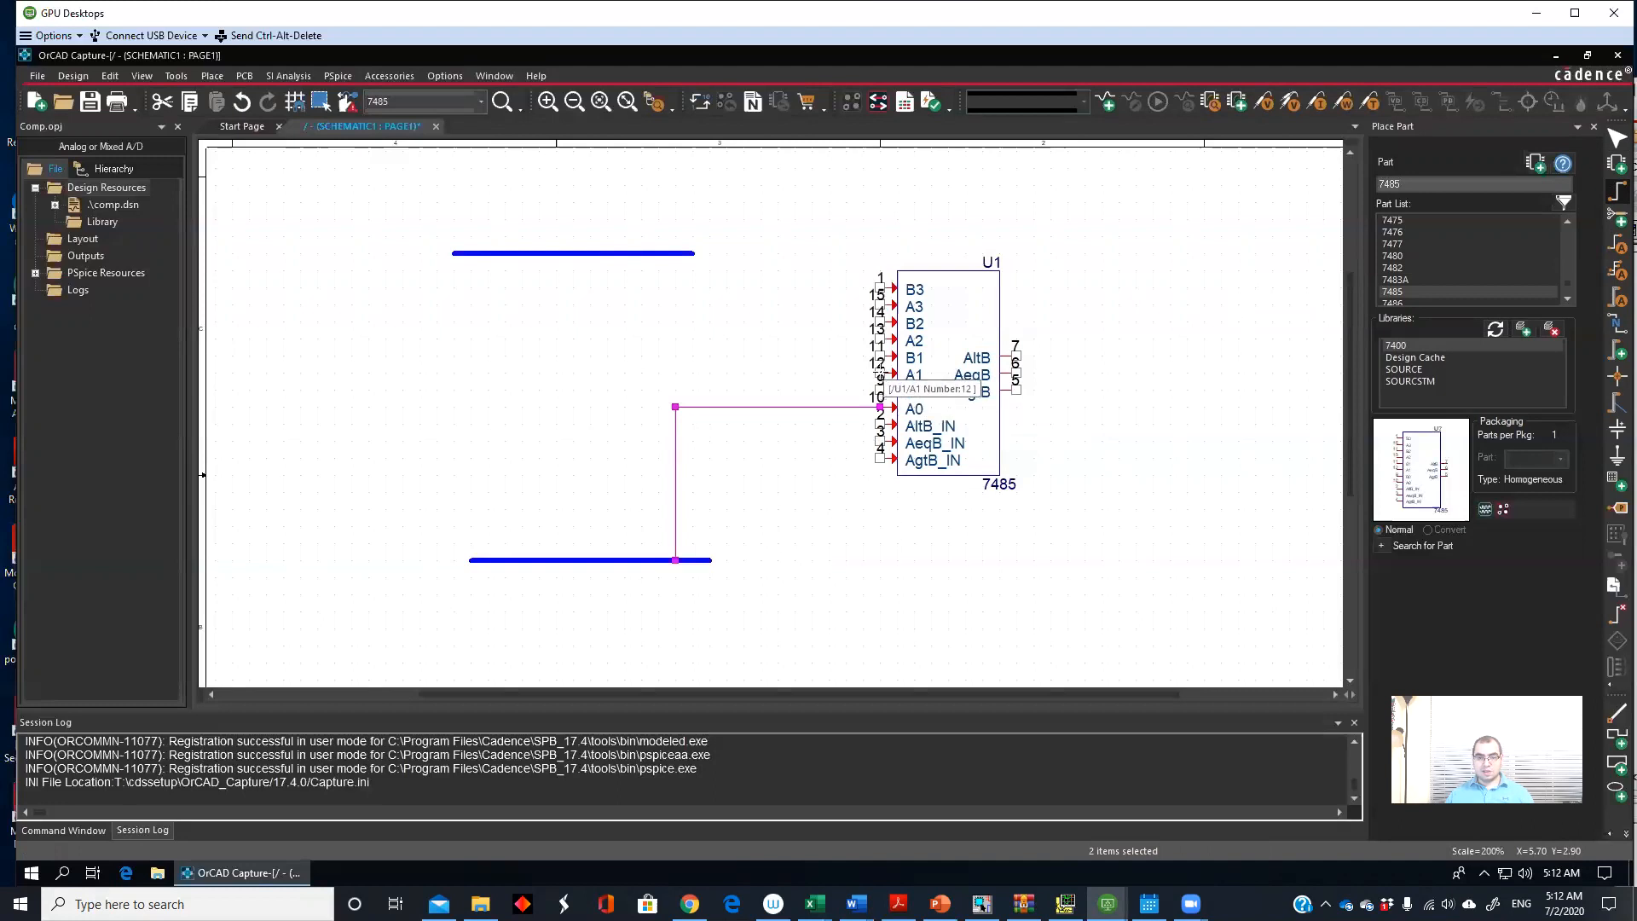
left_click(881, 374)
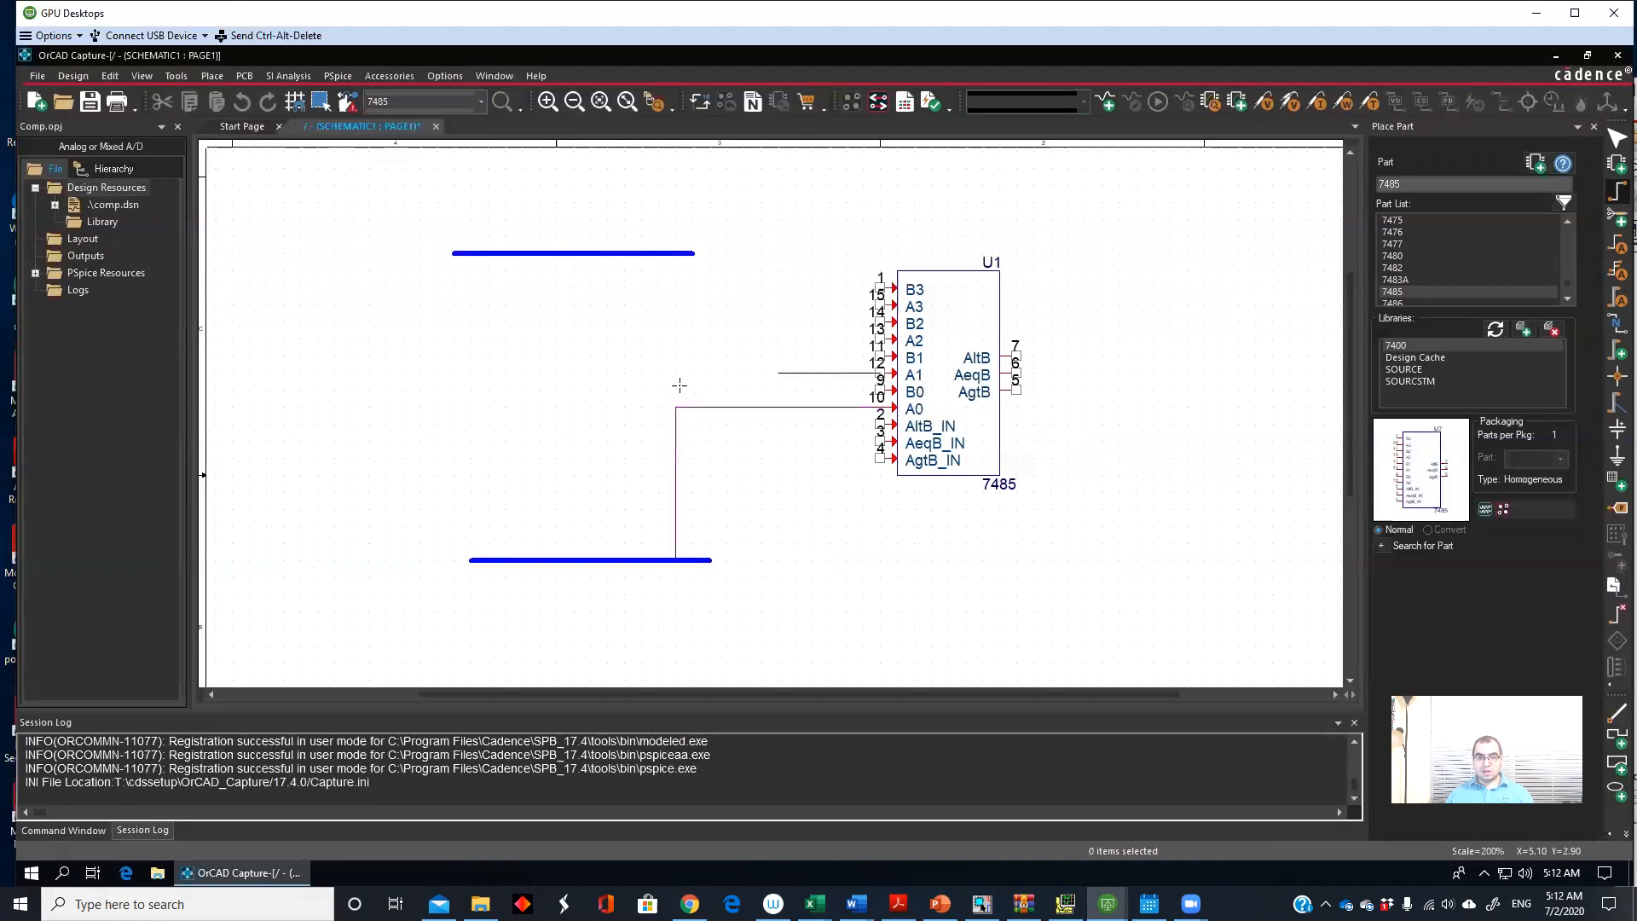
left_click(639, 561)
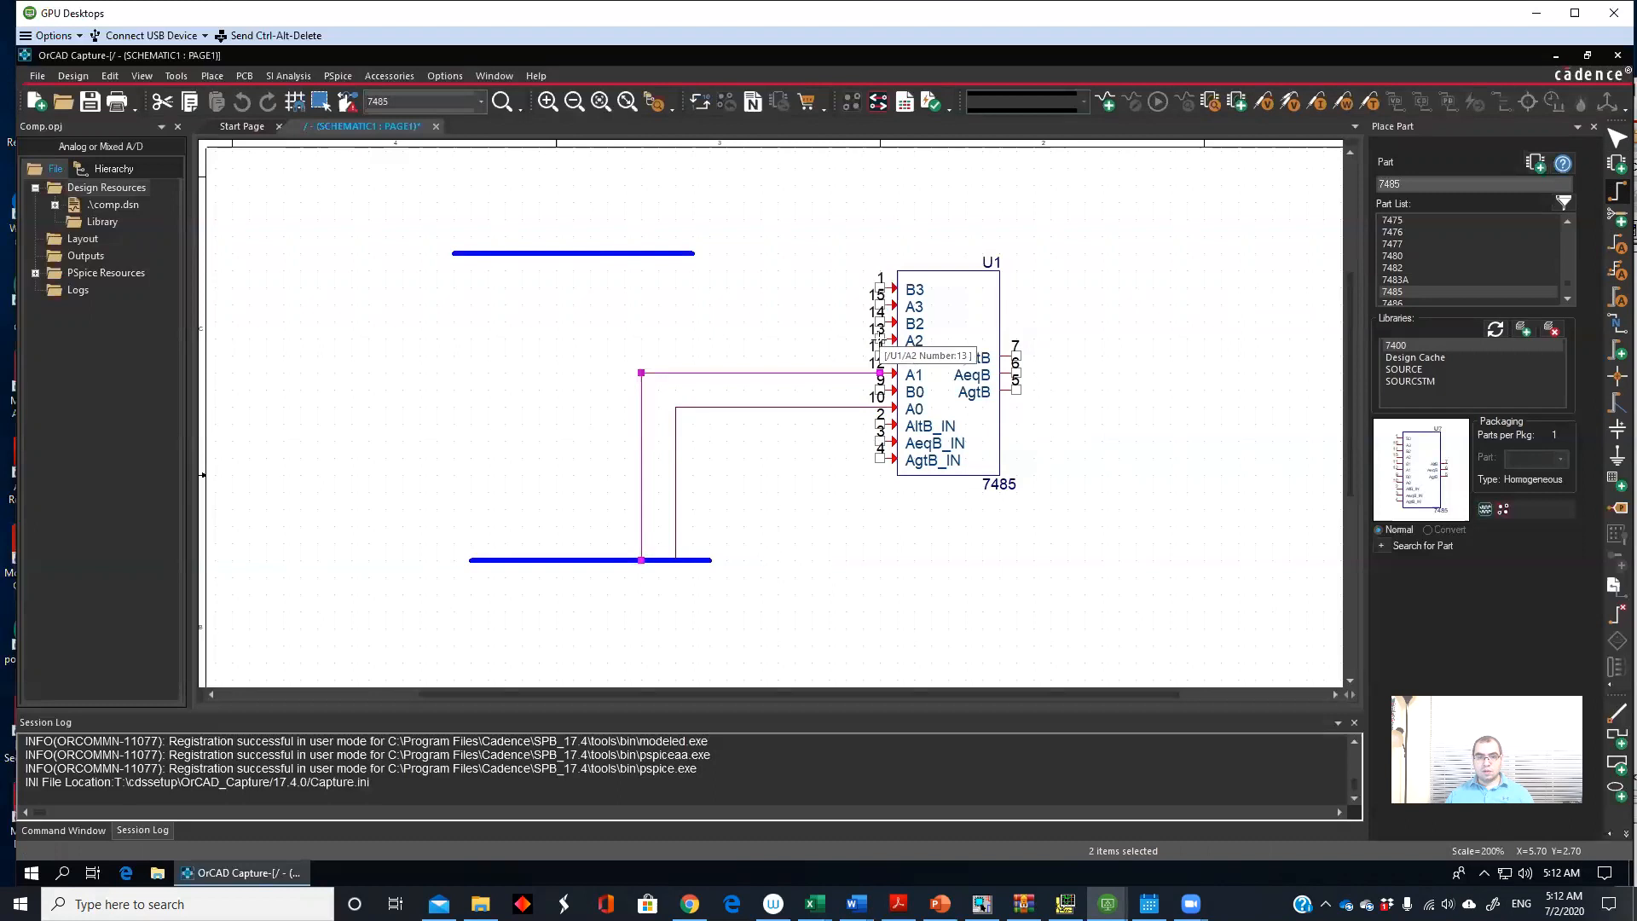
left_click(879, 339)
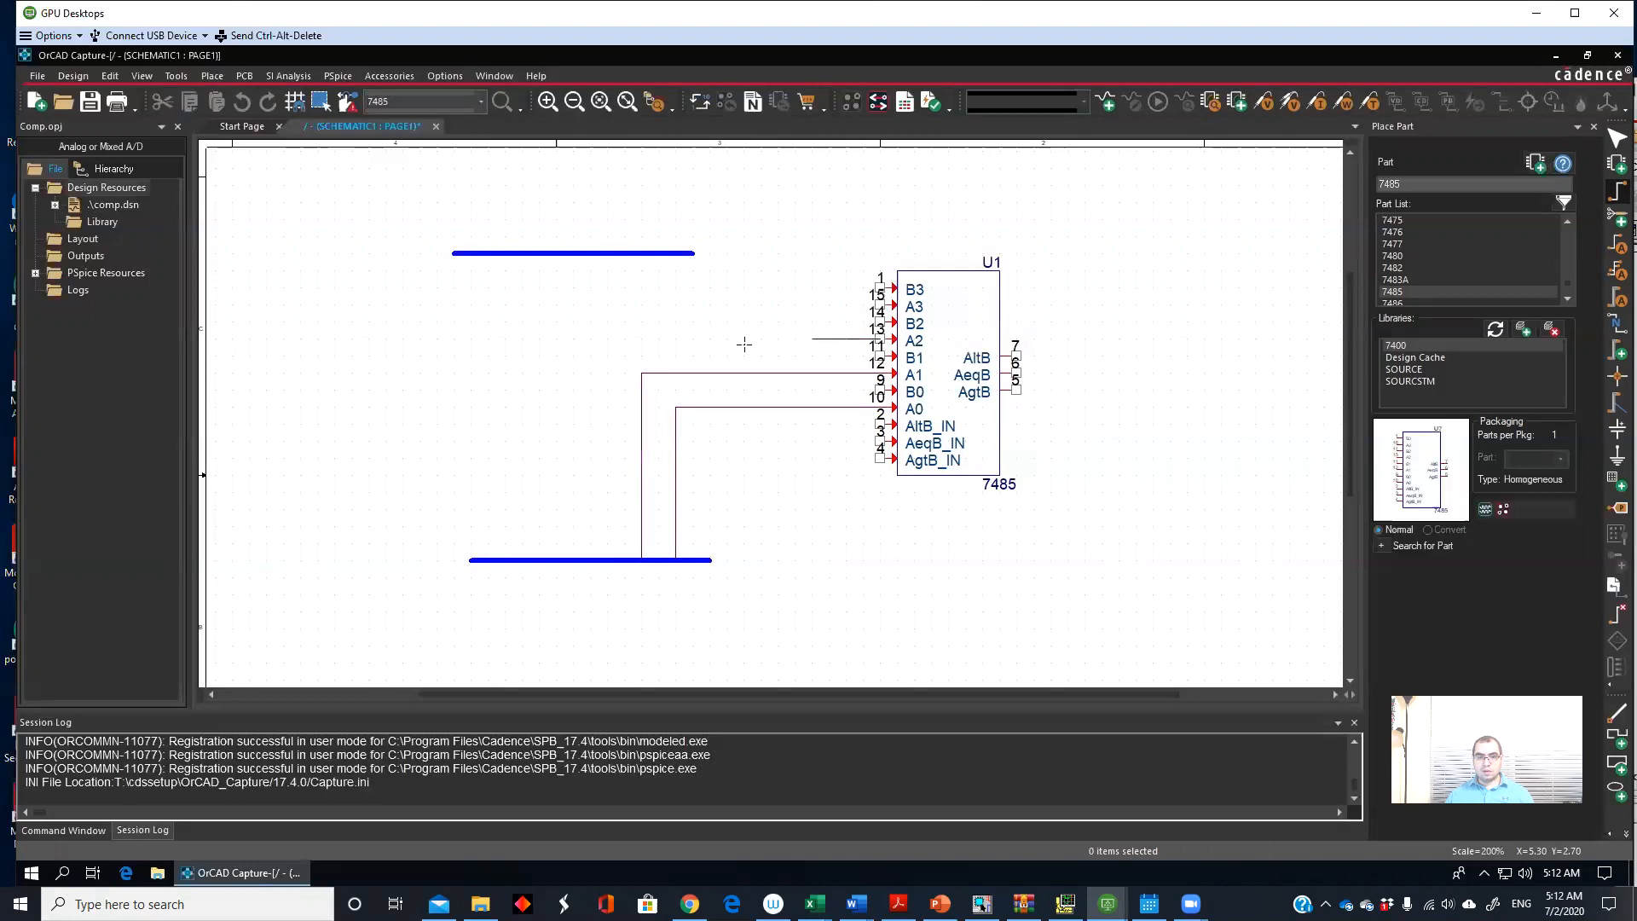
left_click(591, 559)
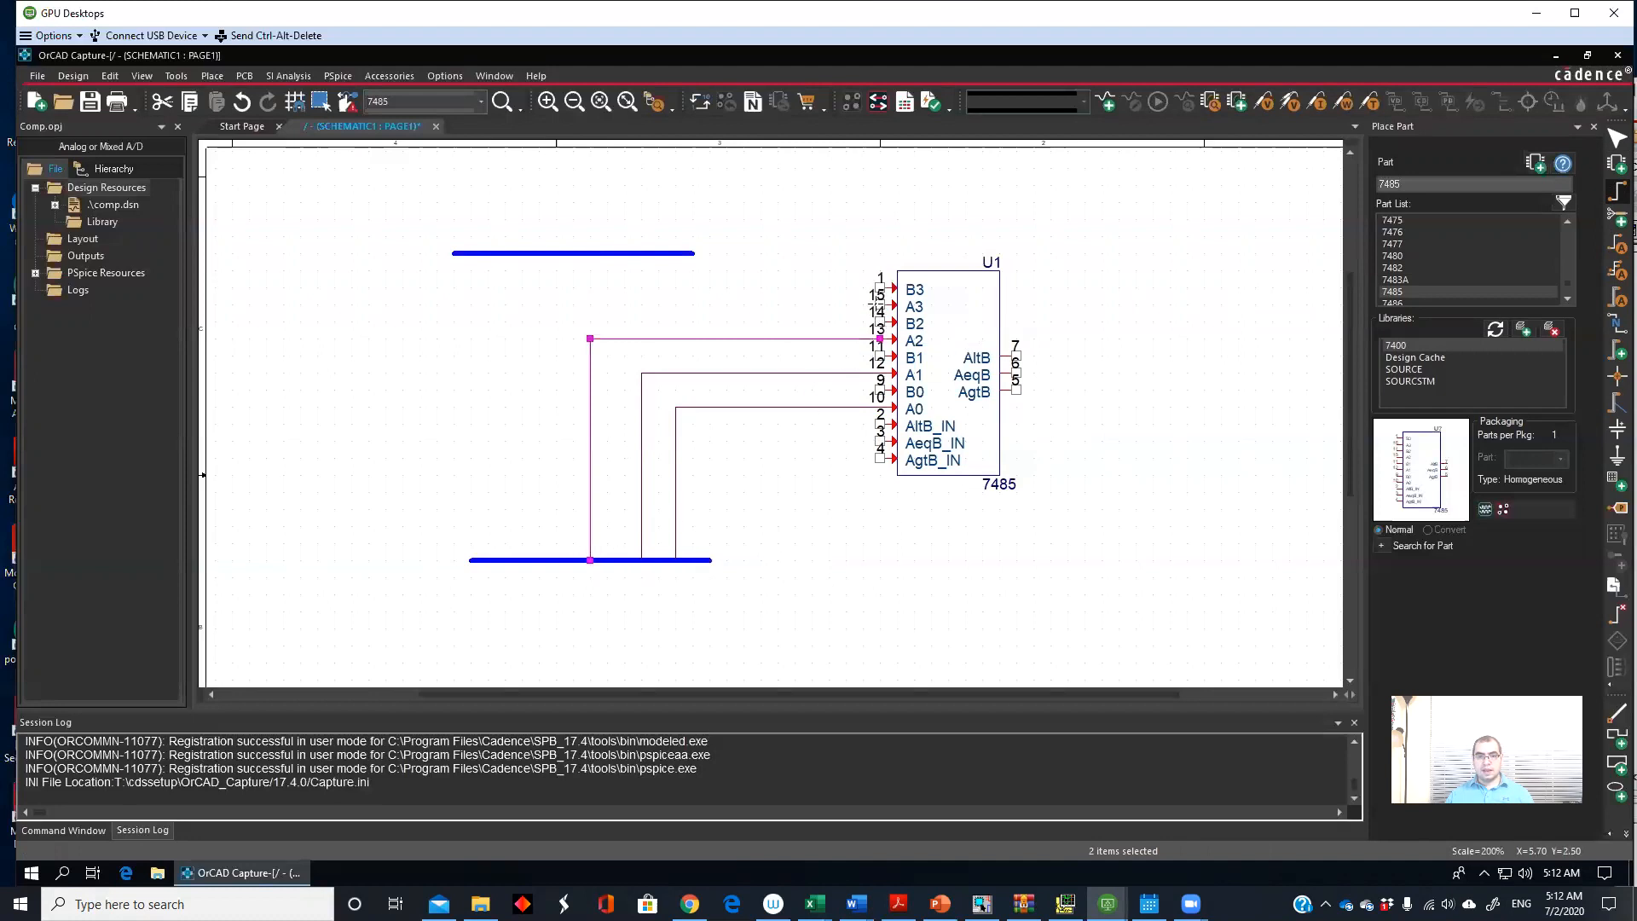
left_click(879, 305)
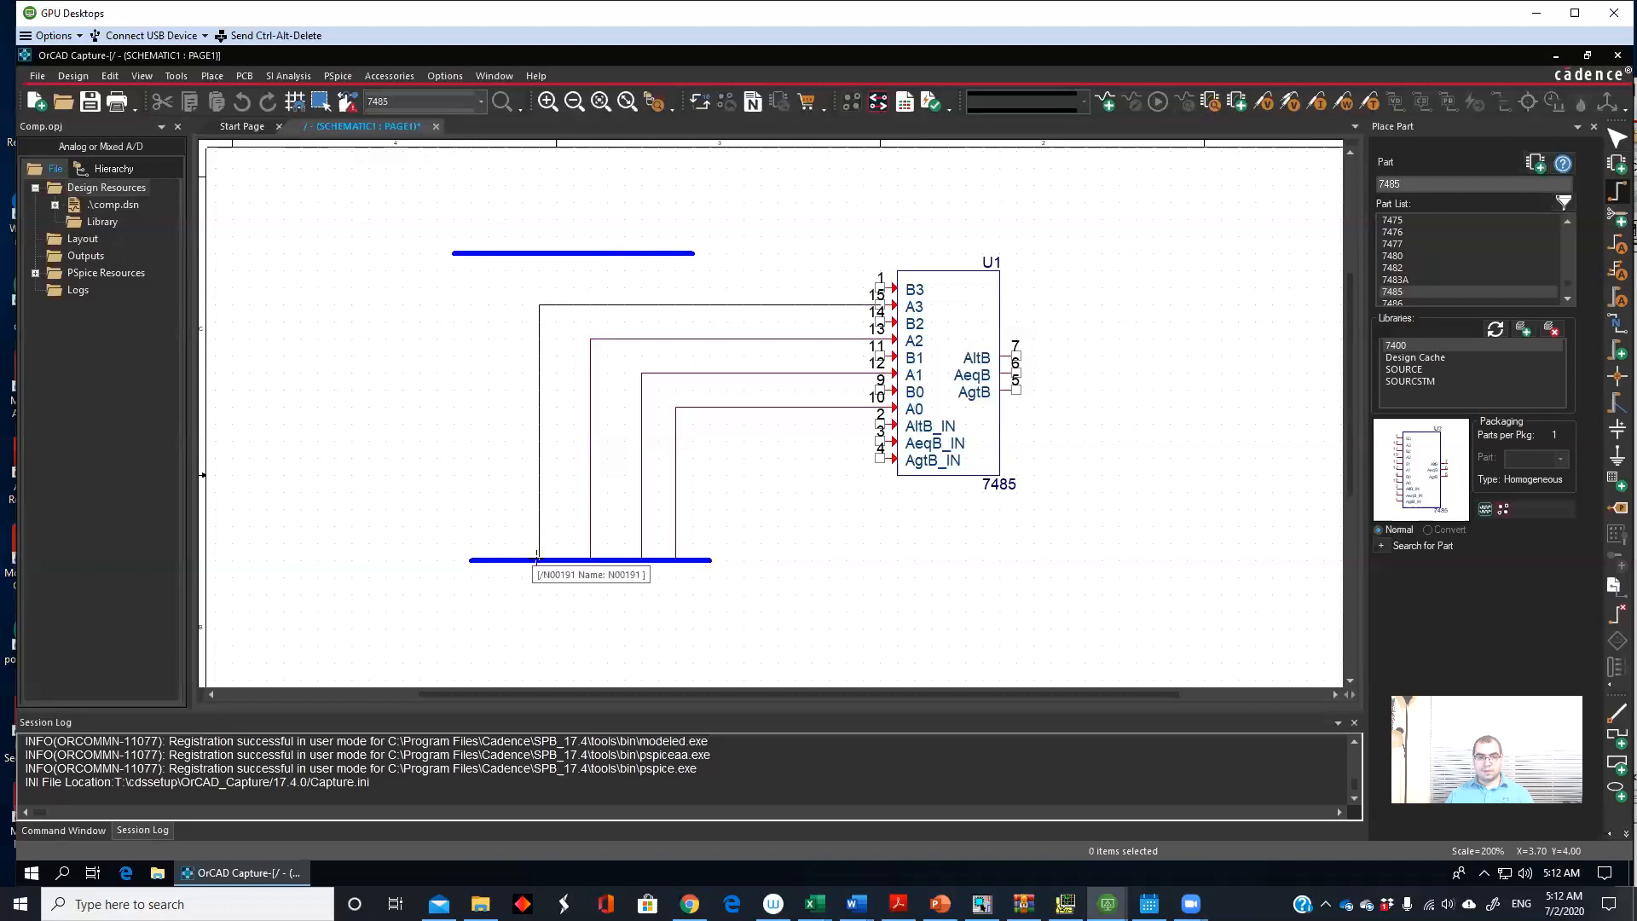
left_click(537, 559)
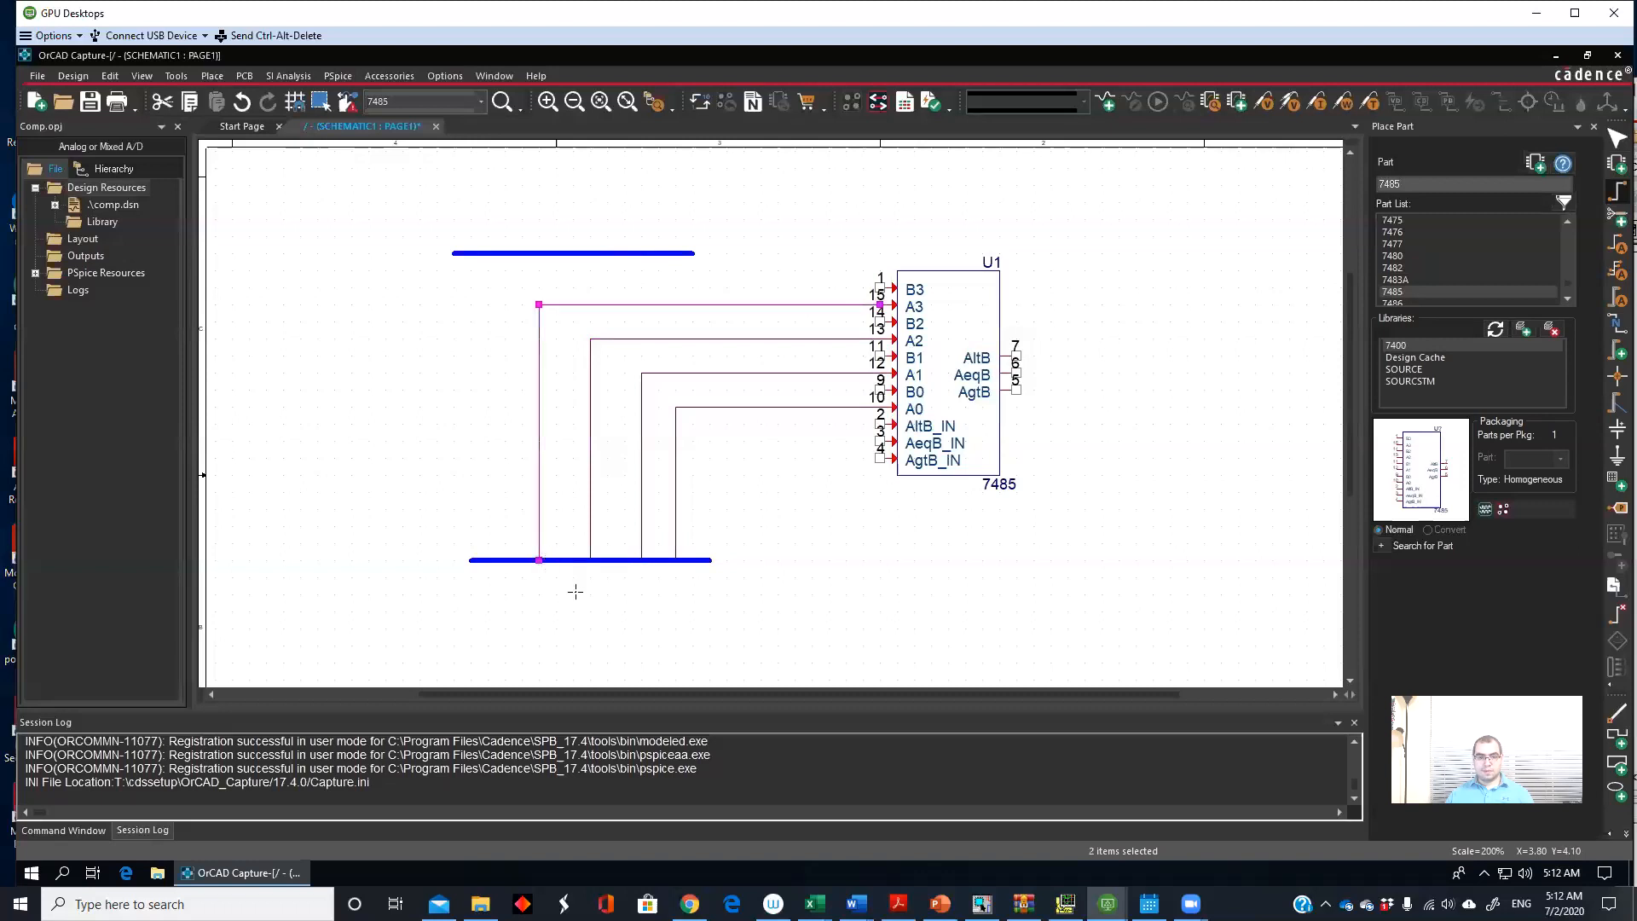
left_click(642, 660)
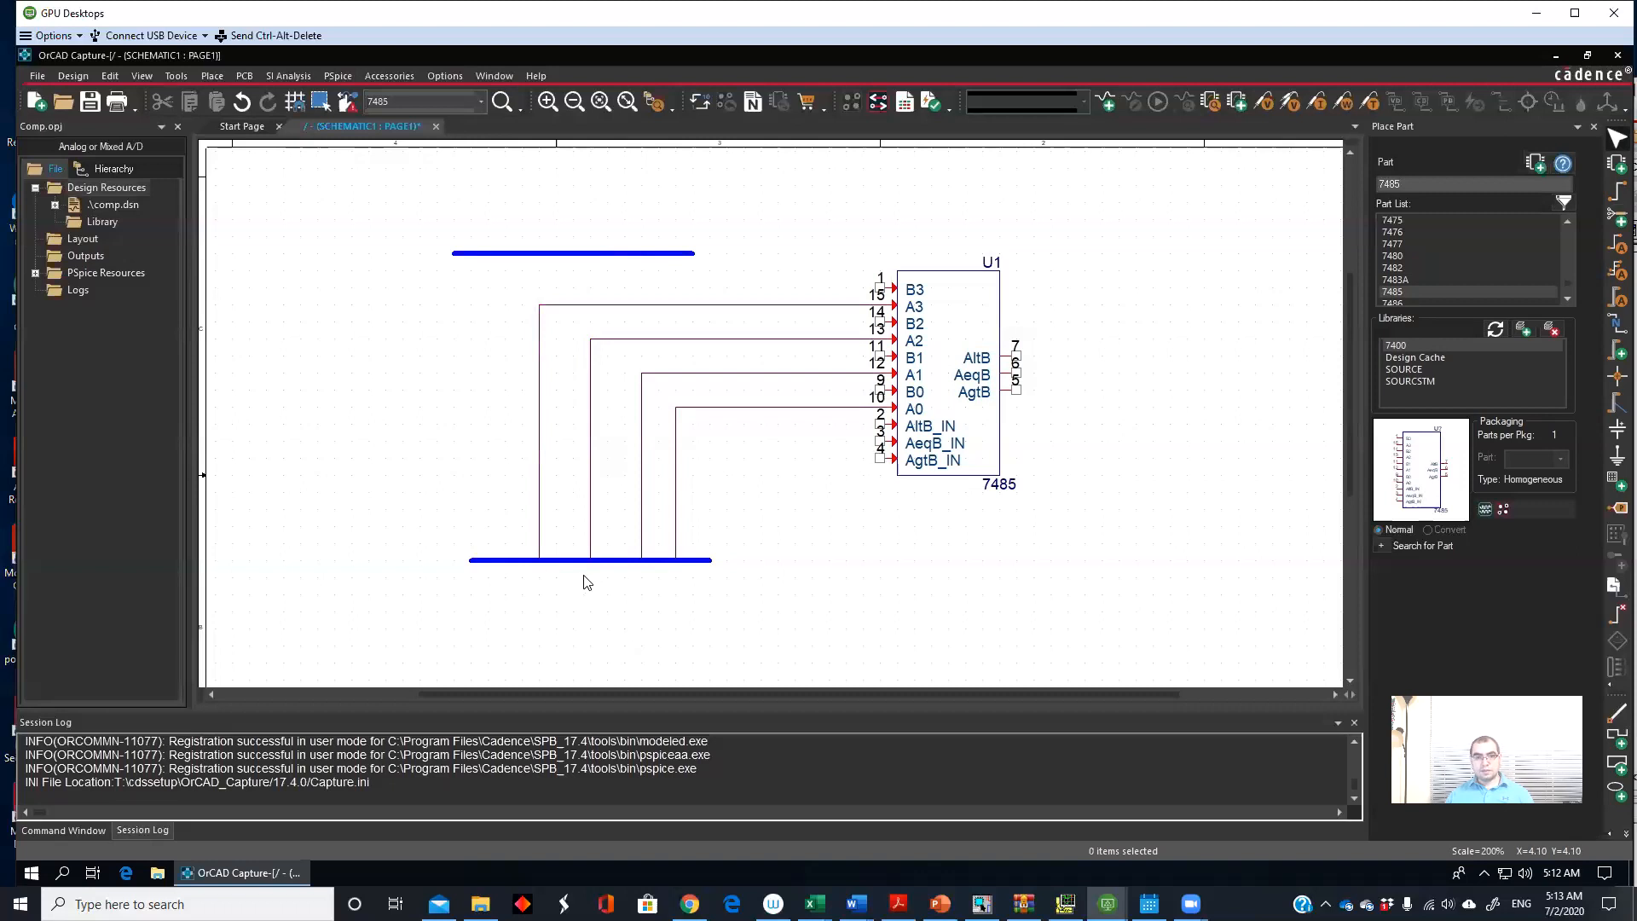
Step: Move the upper bus farther up and slightly left, clear of the A3 wire
left_click(599, 253)
left_click_drag(589, 256, 563, 196)
left_click(1029, 610)
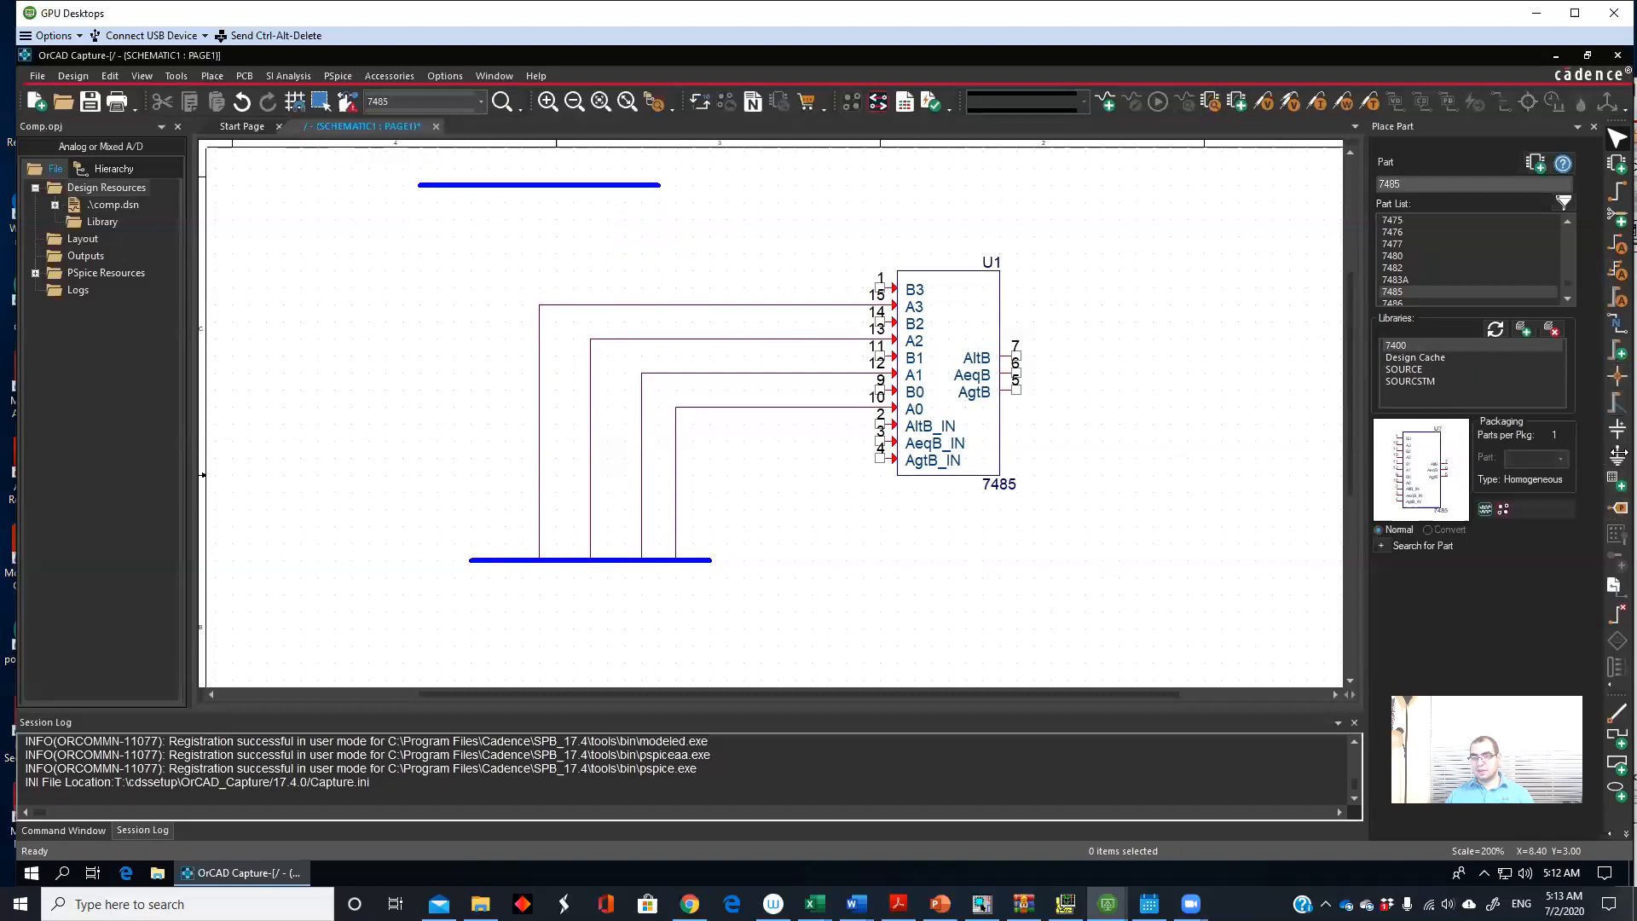
Step: Wire the 7485 inputs B0, B1, B2 and B3 to separate points along the upper bus
left_click(1614, 195)
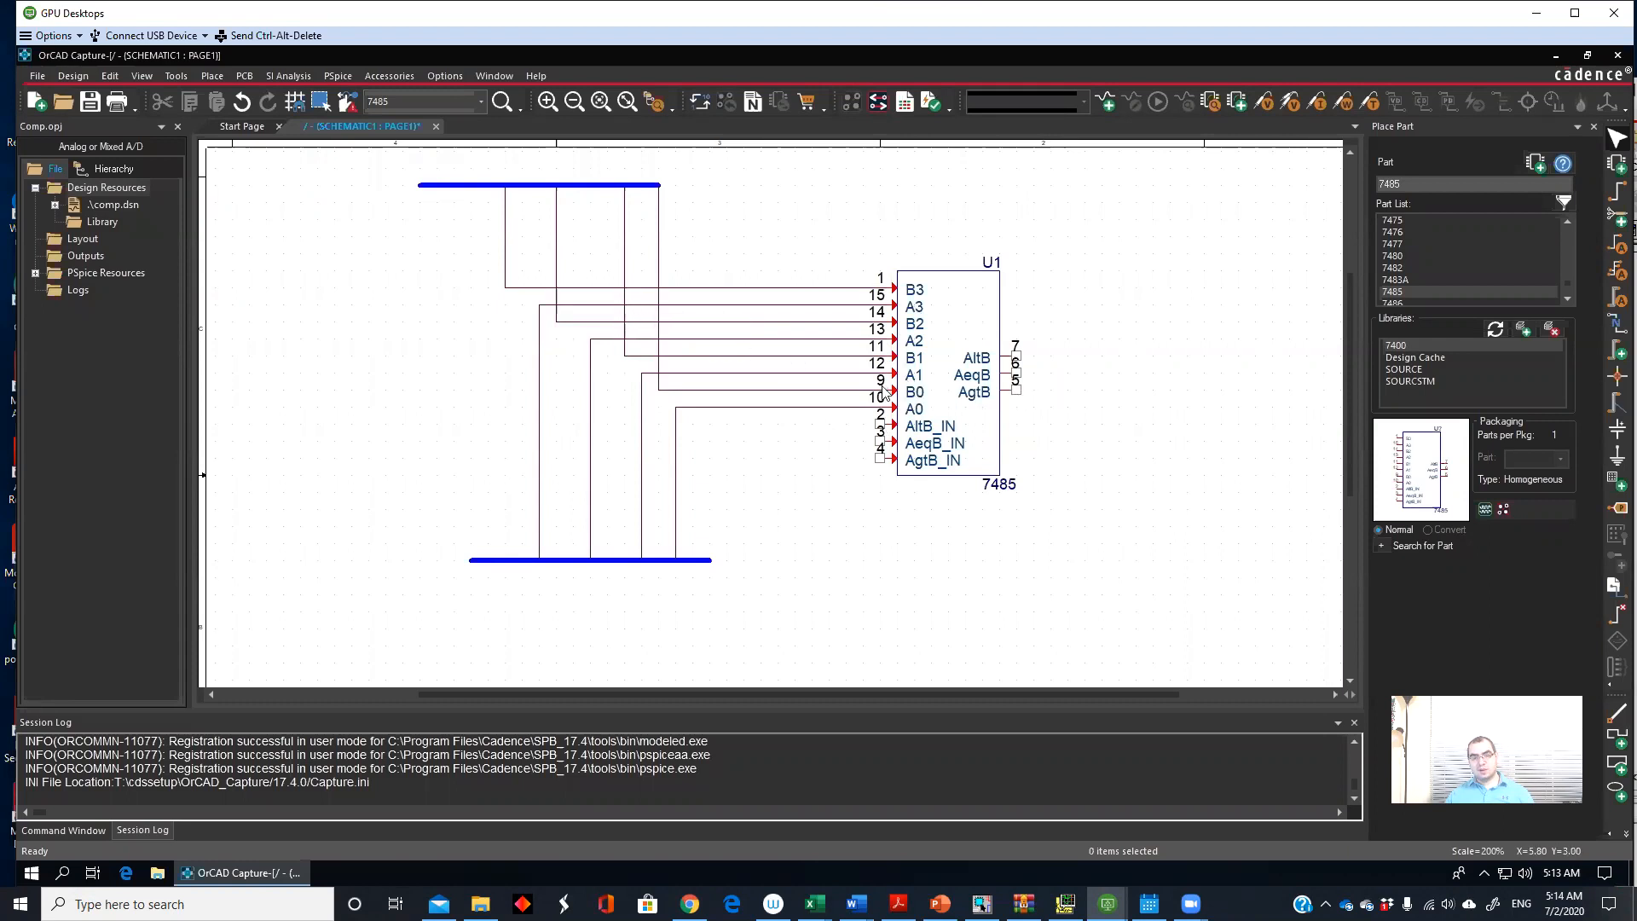
left_click(667, 374)
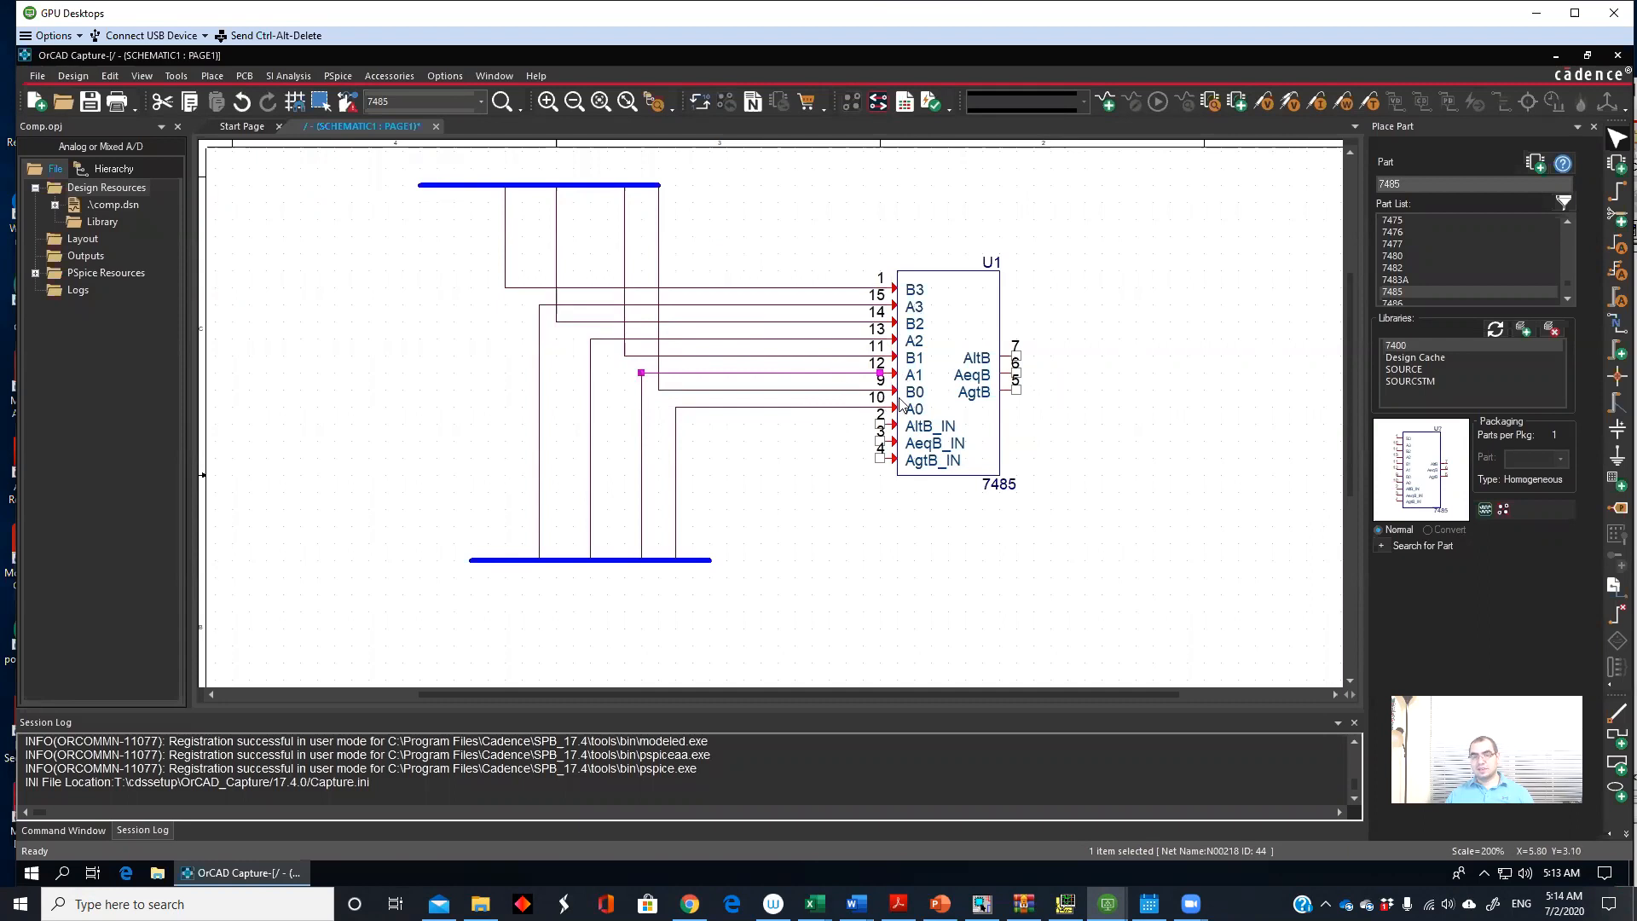
left_click(786, 504)
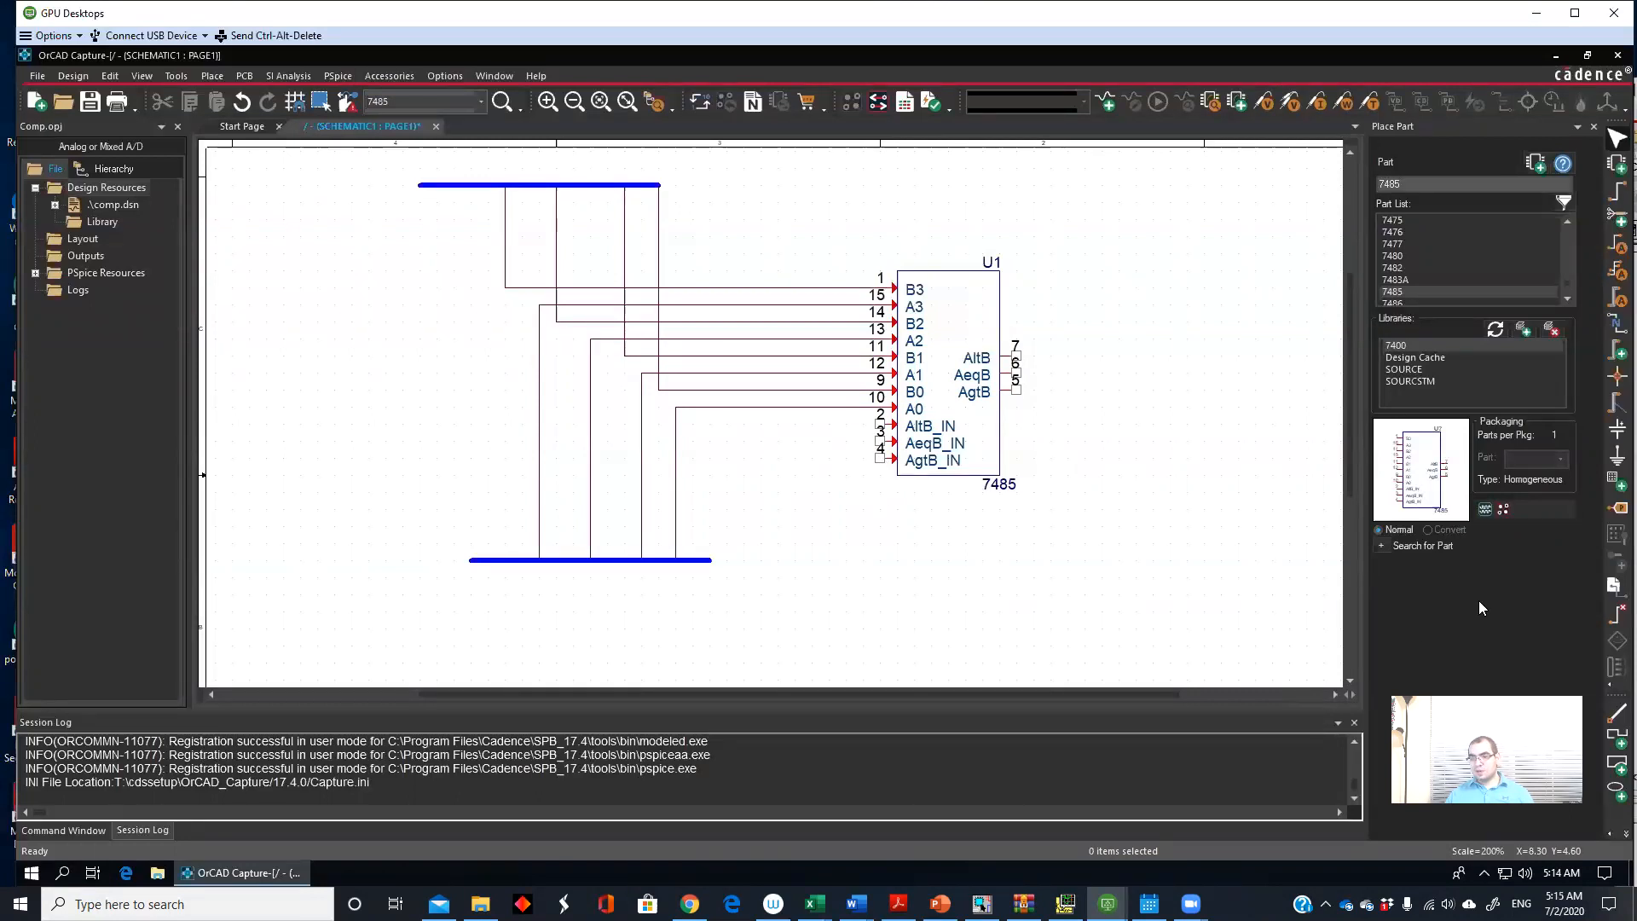
Step: Place a $D_HI power symbol from the SOURCE library to the left of the AeqB_IN pin
left_click(1614, 435)
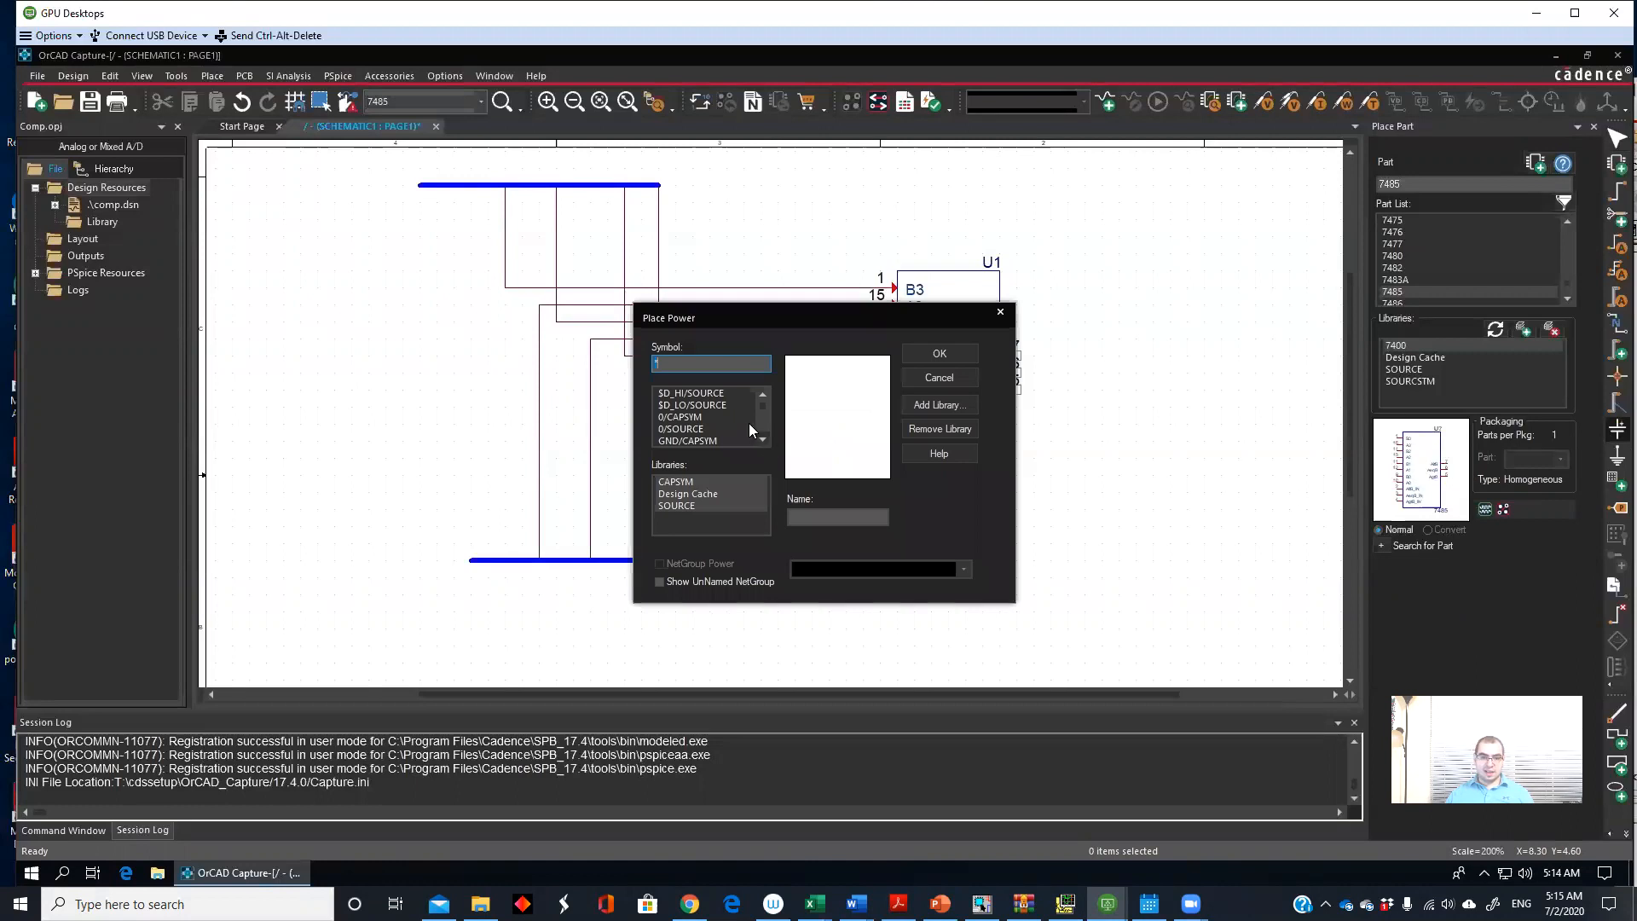
left_click(699, 392)
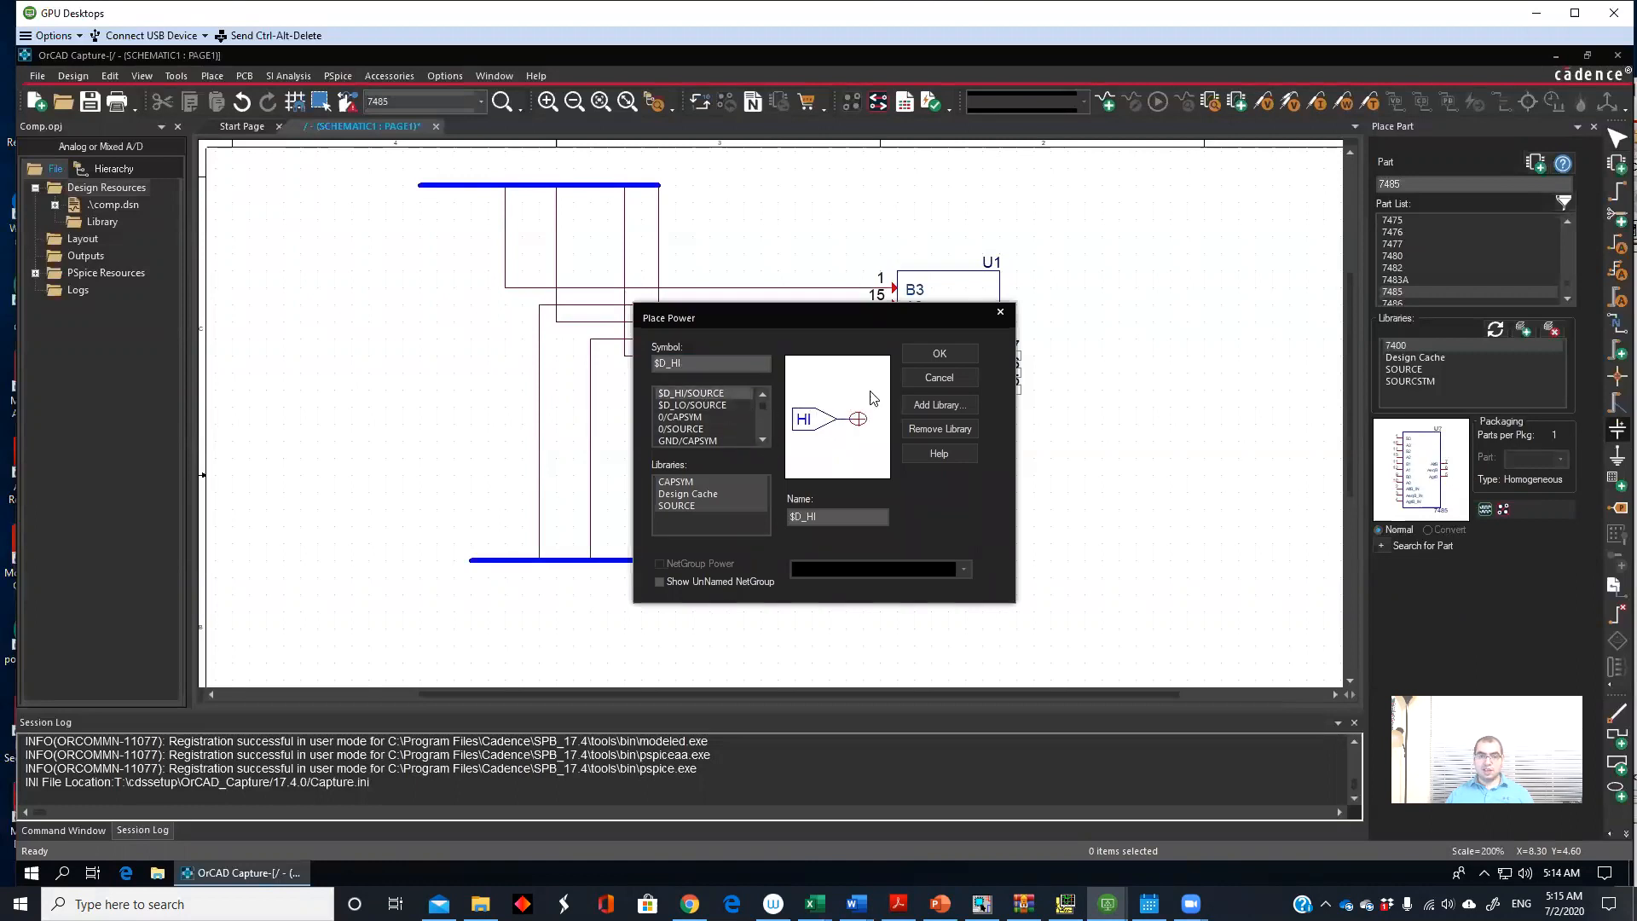
left_click(935, 355)
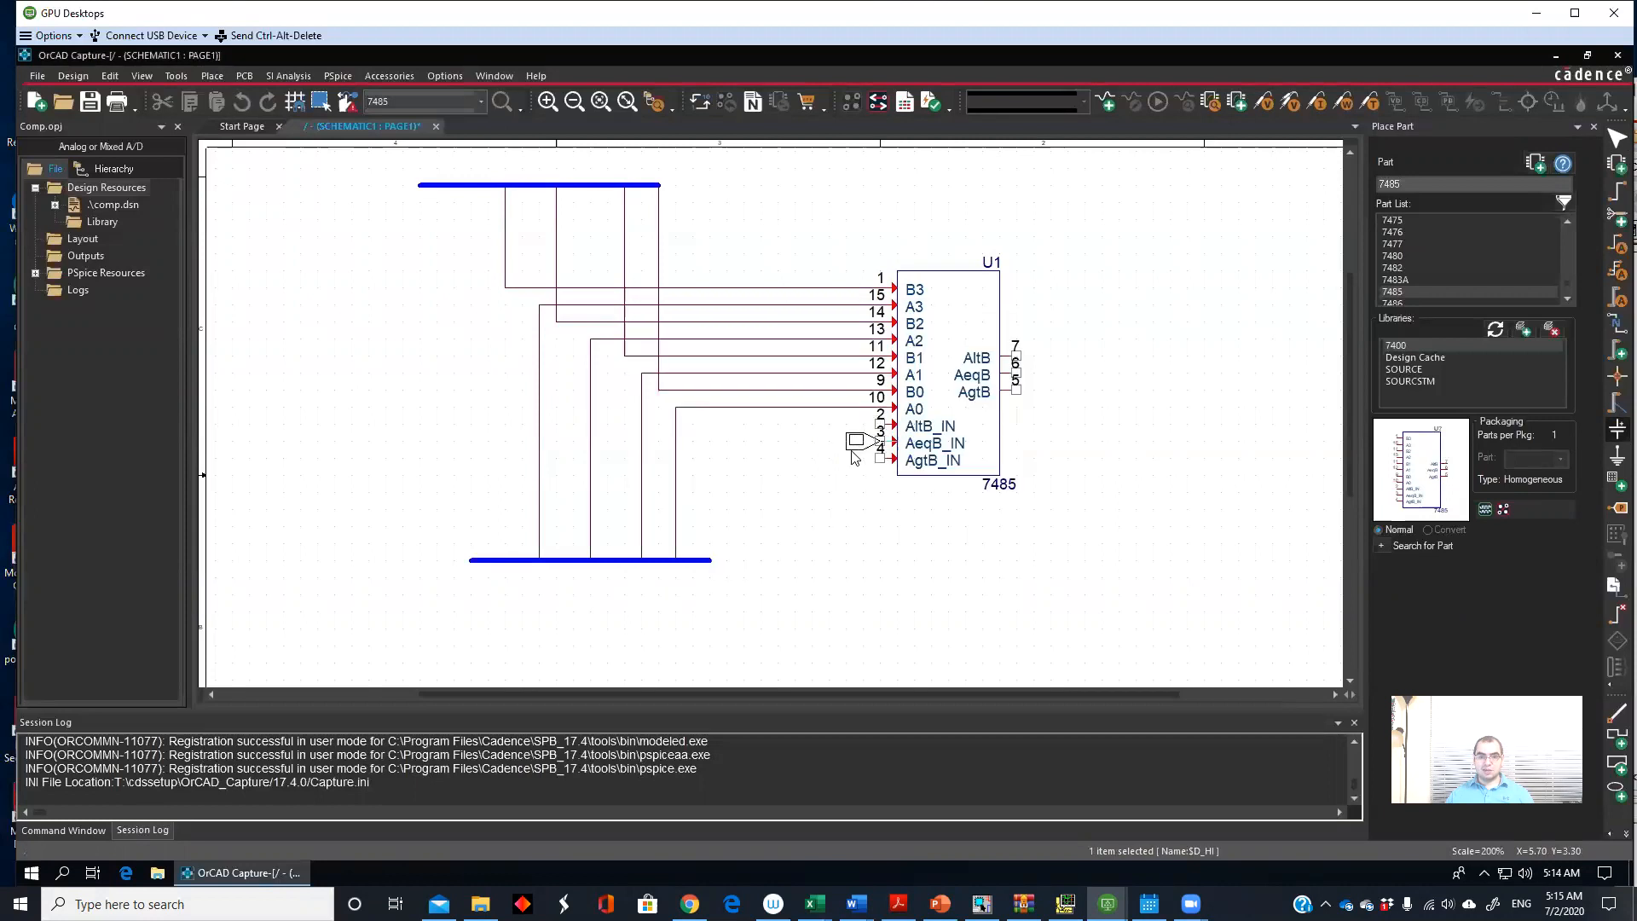
left_click(794, 441)
key("Escape")
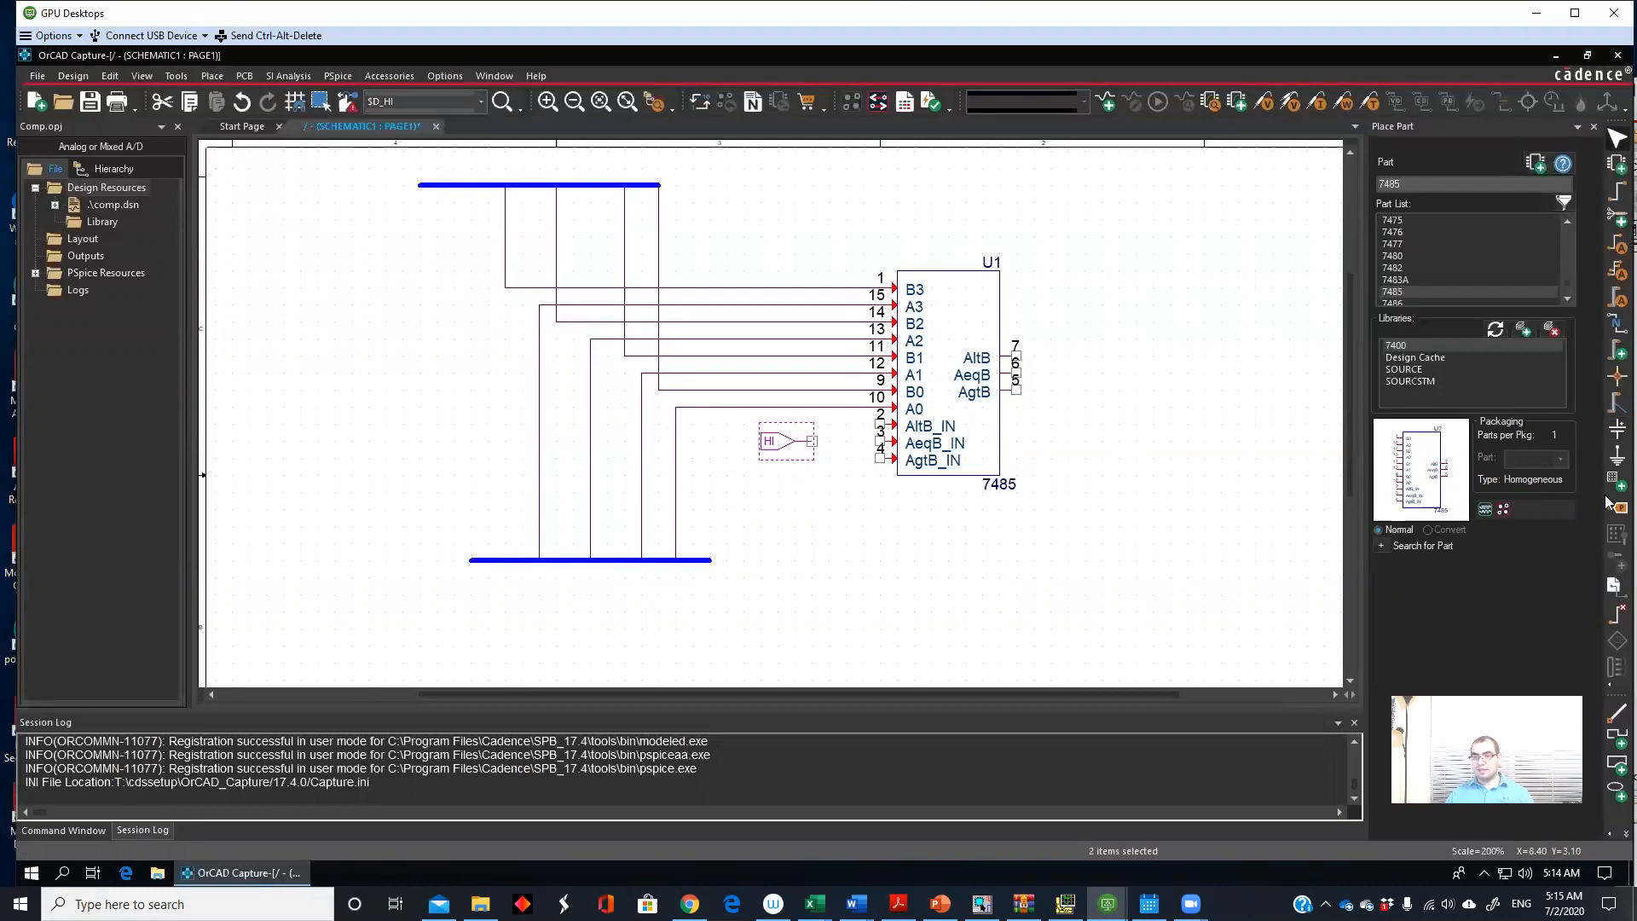
Step: Place two $D_LO power symbols from the SOURCE library, one below and one above the HI symbol
left_click(1616, 432)
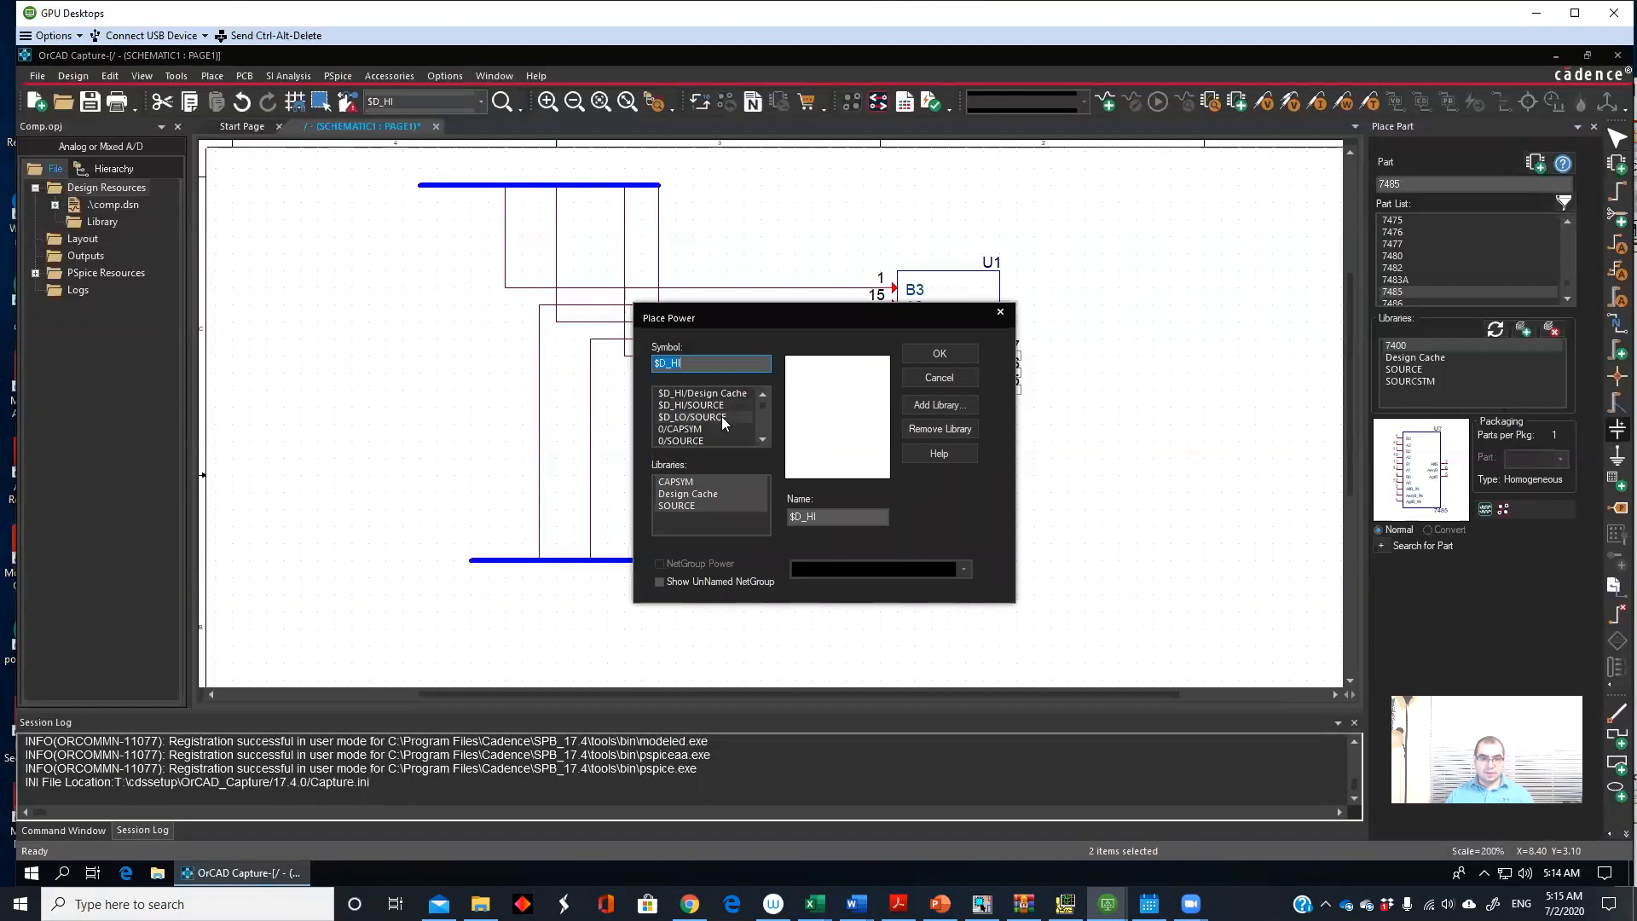
left_click(716, 392)
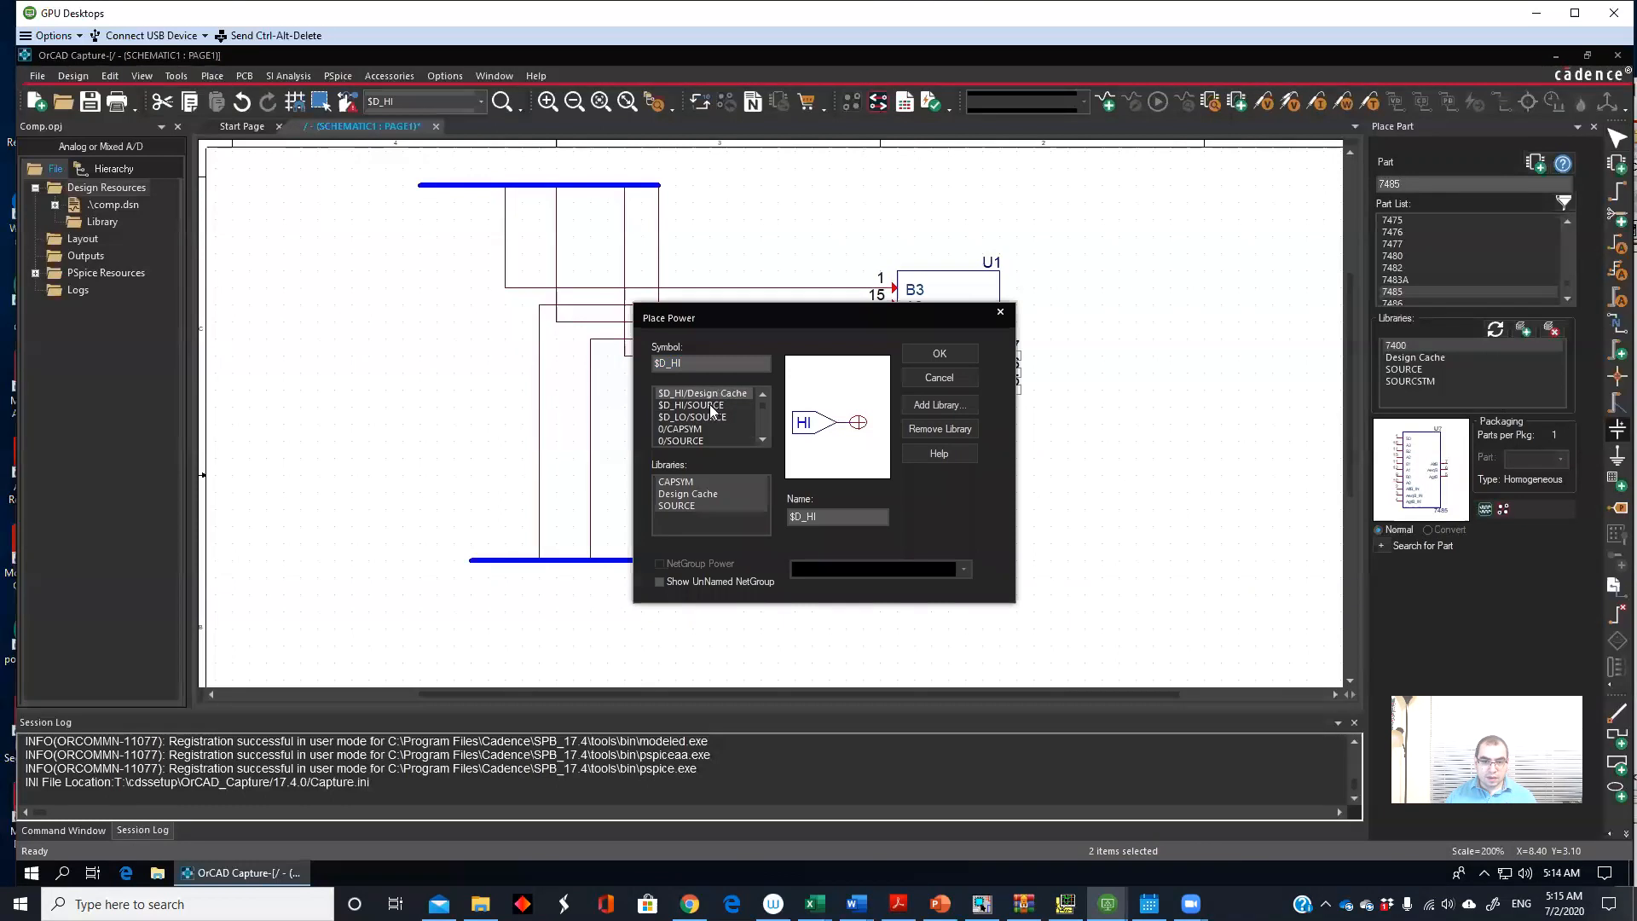
left_click(708, 406)
left_click(708, 417)
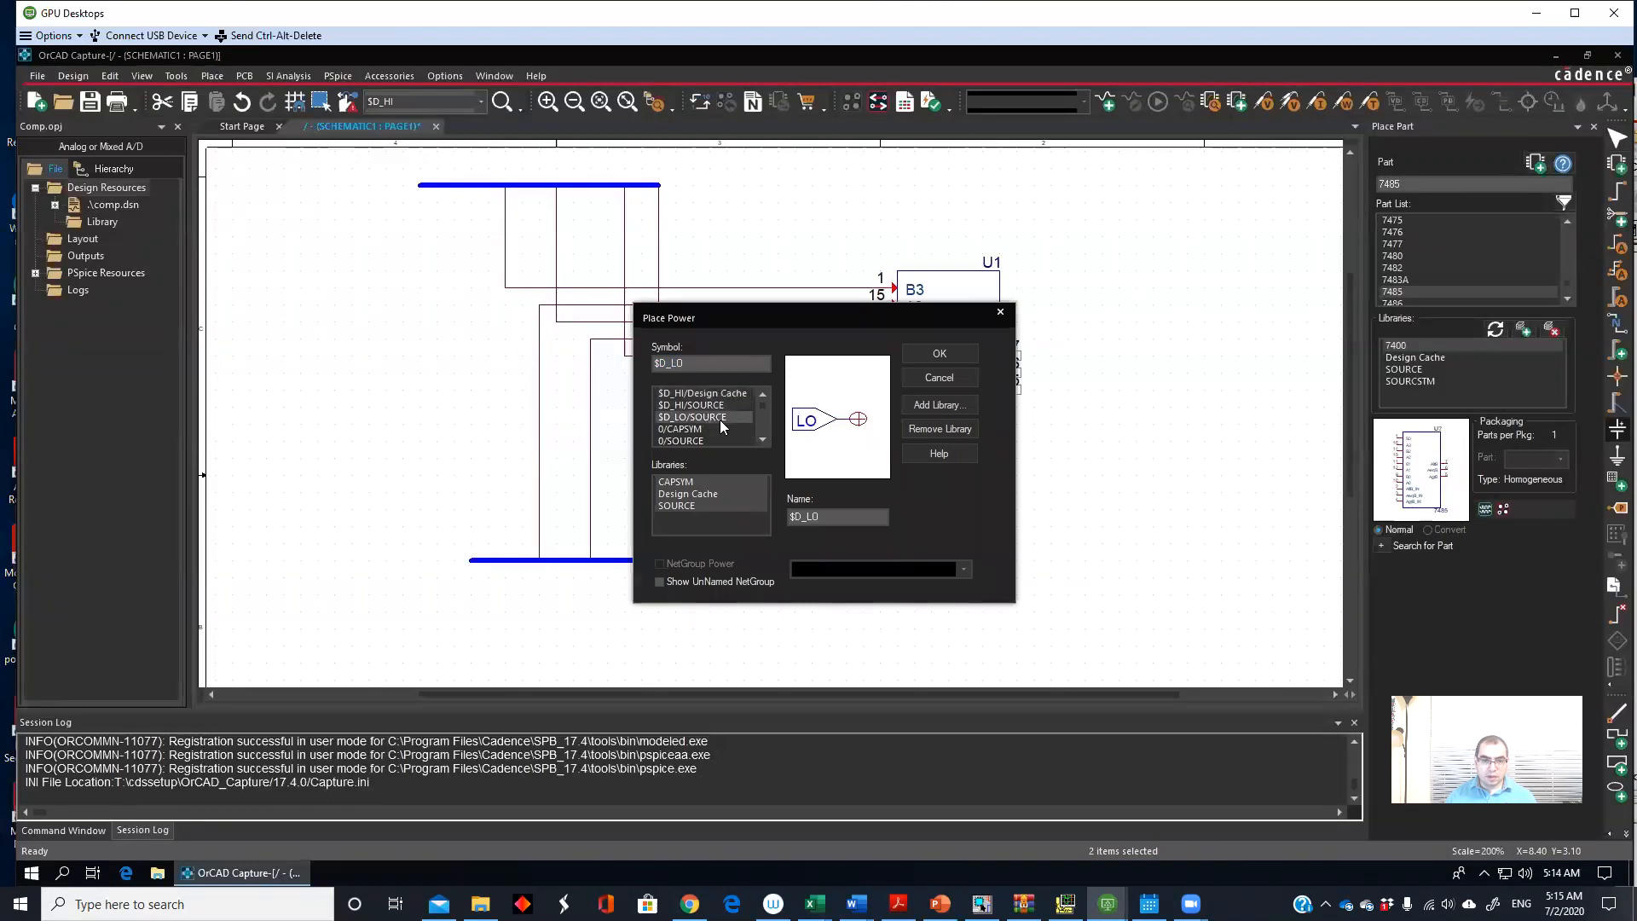
left_click(946, 357)
left_click(791, 476)
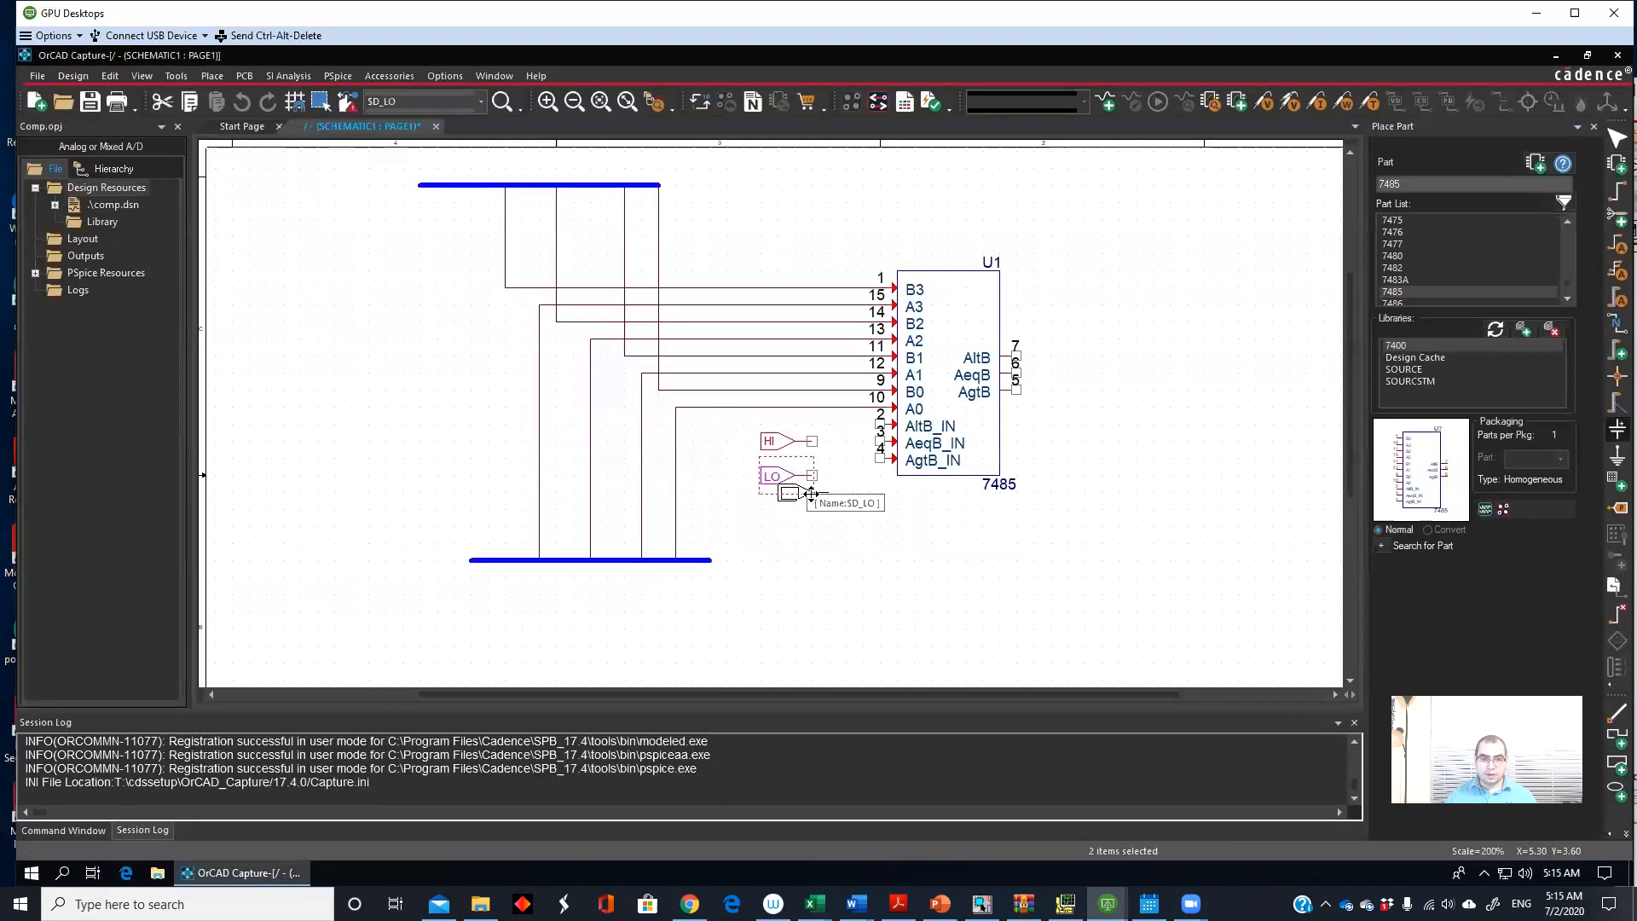
left_click(793, 424)
key("Escape")
left_click(827, 515)
Step: Move the HI symbol and the lower LO symbol slightly down to space the three symbols evenly
left_click(781, 446)
left_click_drag(781, 447, 778, 495)
left_click(776, 478)
left_click(796, 555)
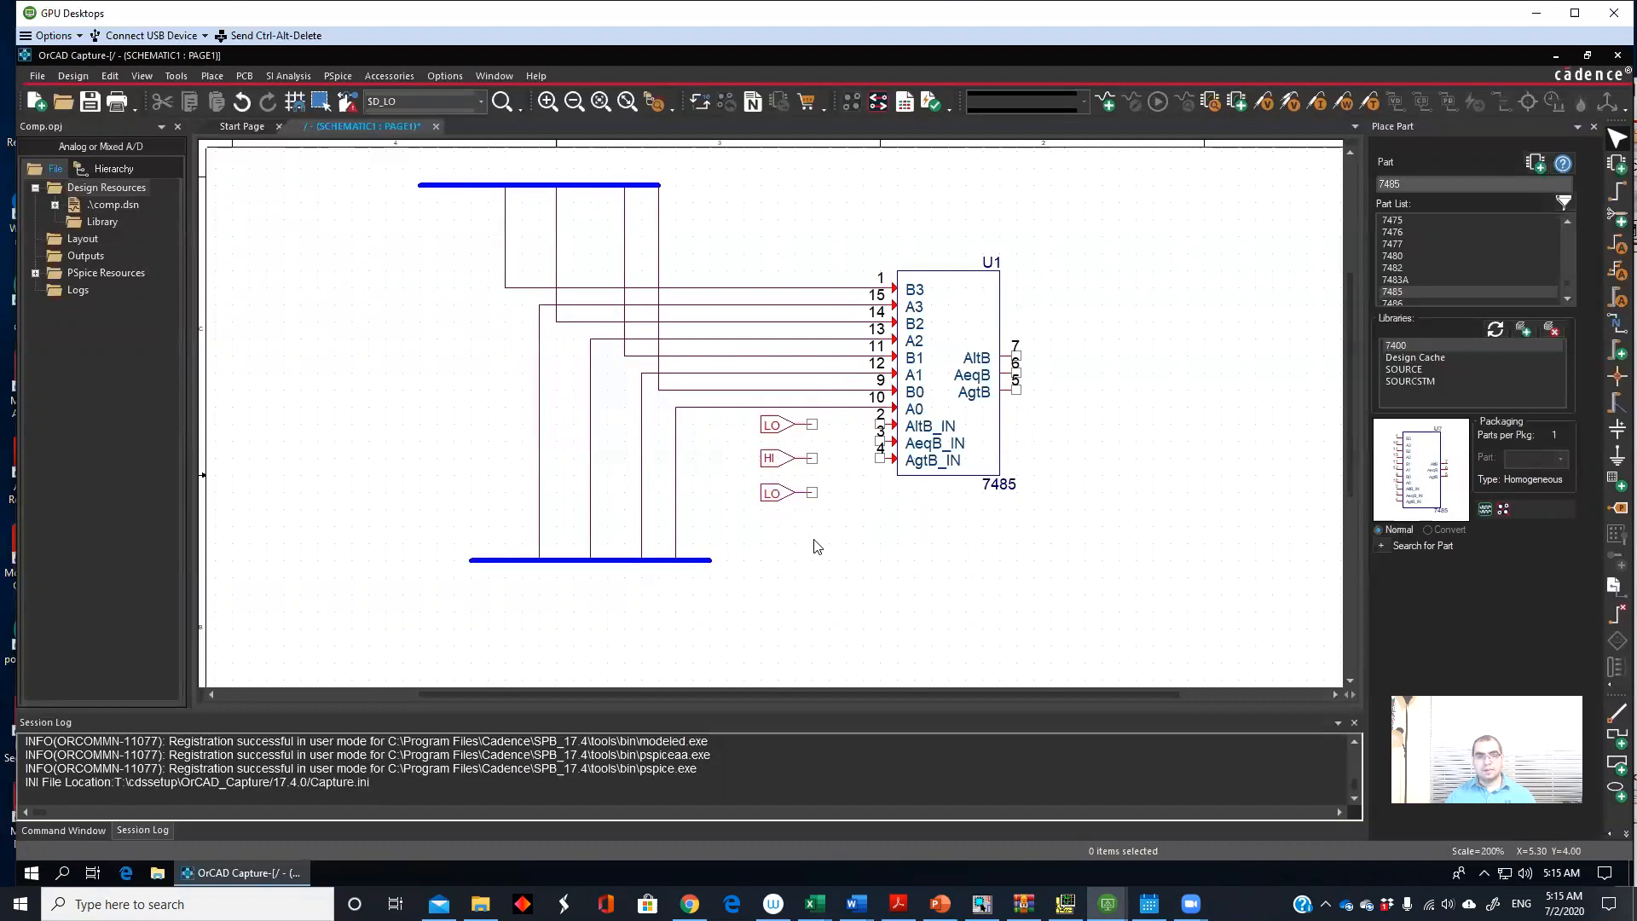
Step: Replace the HI symbol between the two LO symbols with a new $D_HI power symbol from the SOURCE library
left_click(777, 458)
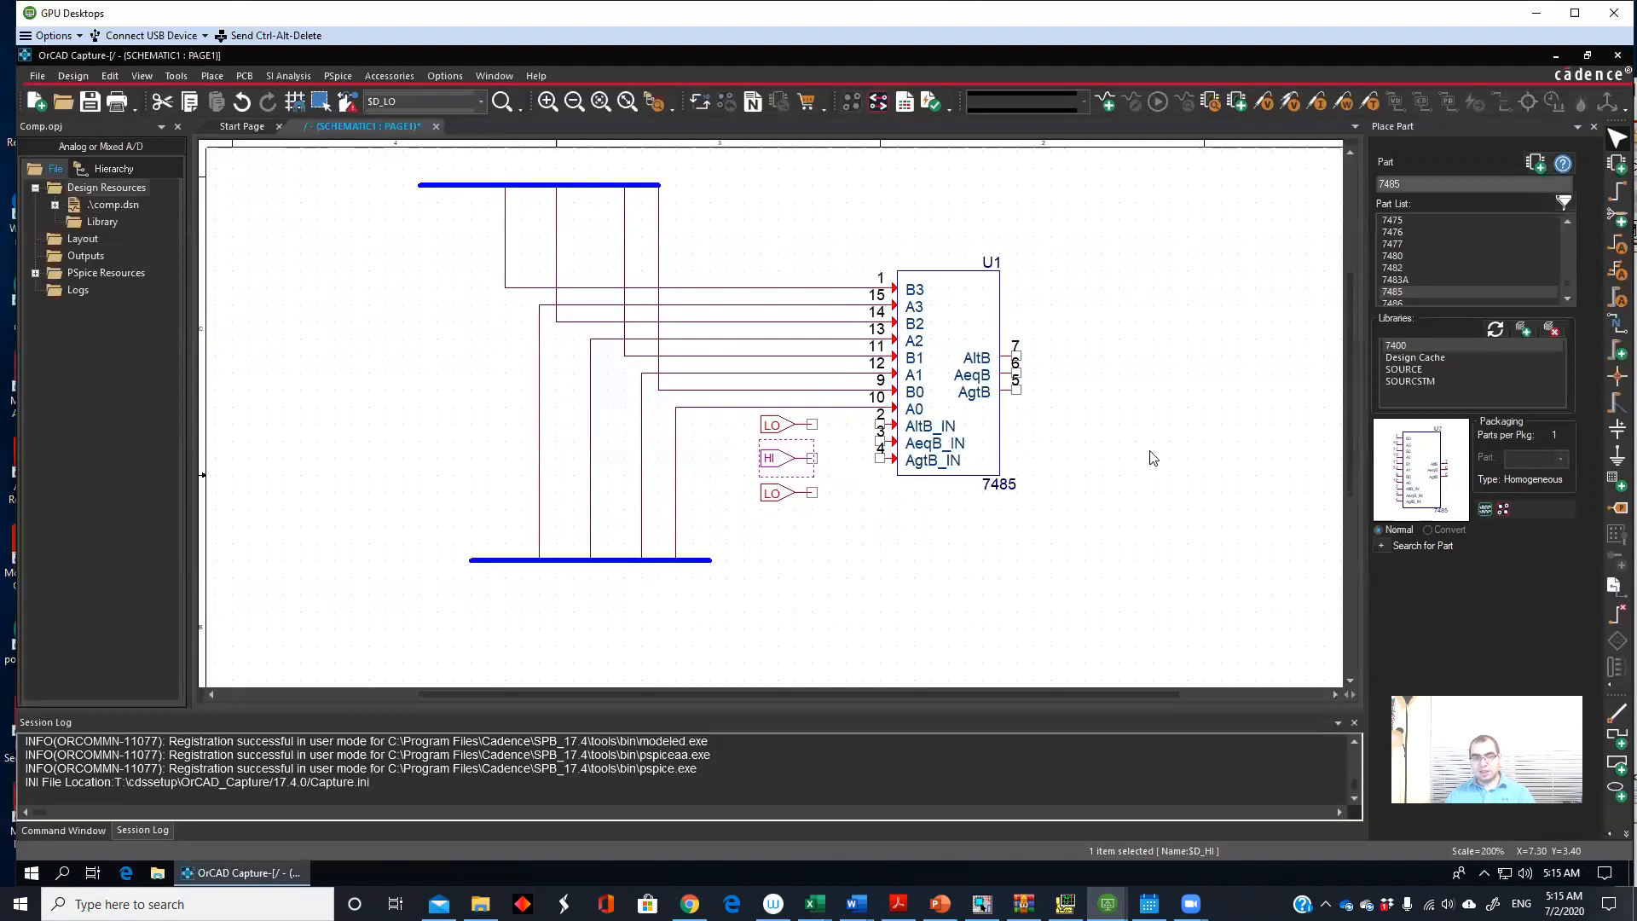
key("Delete")
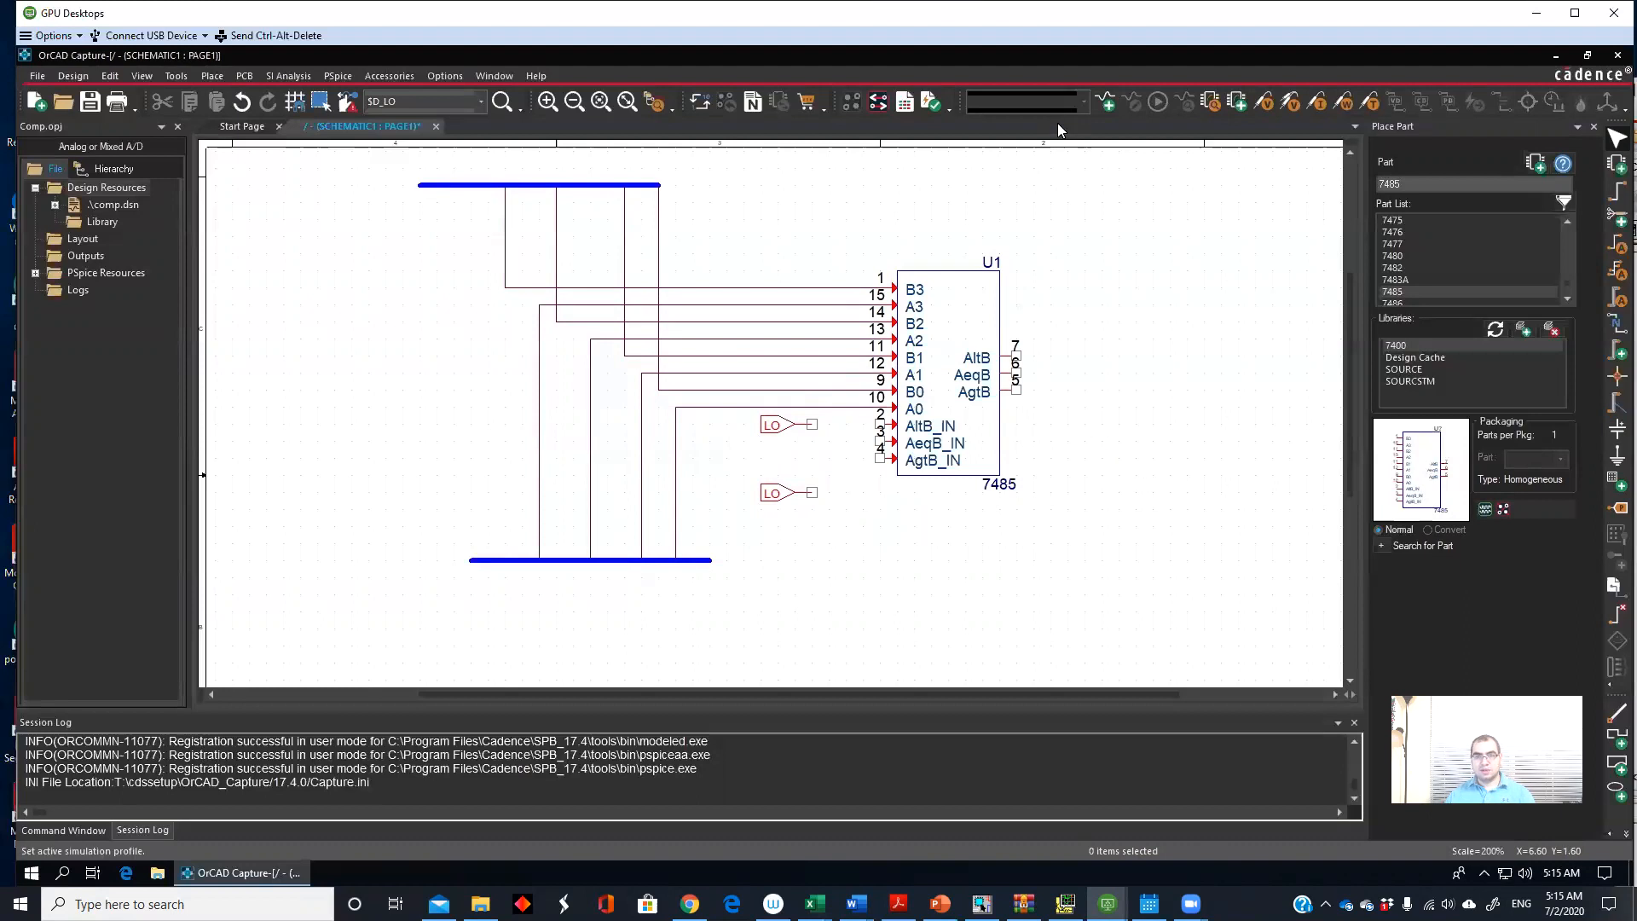
left_click(1618, 429)
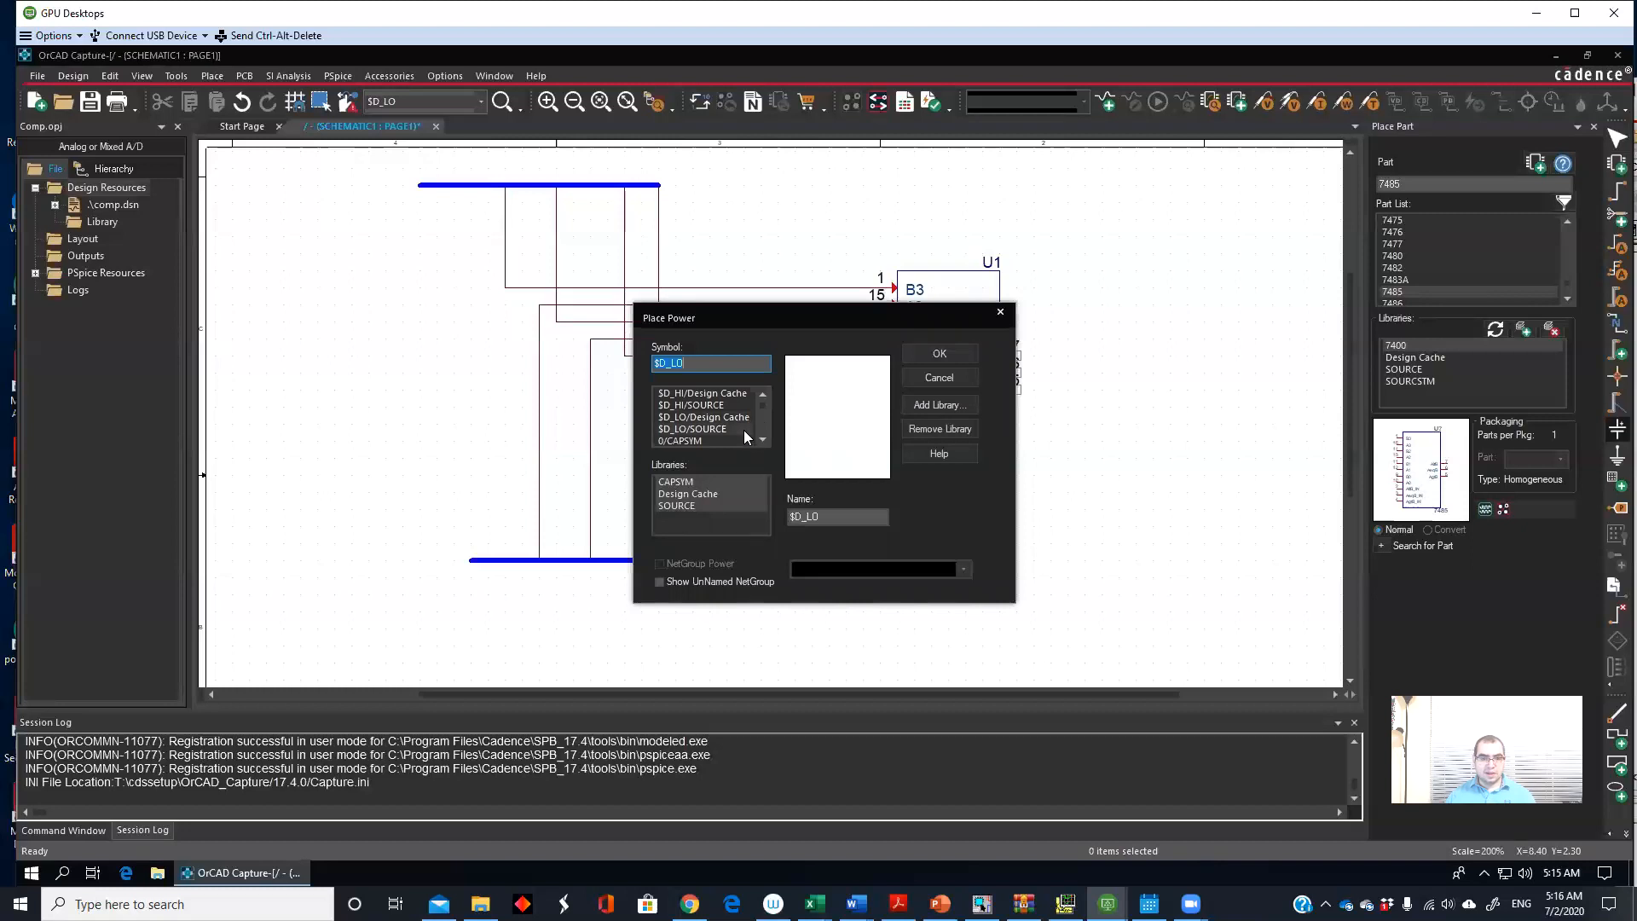
left_click(720, 404)
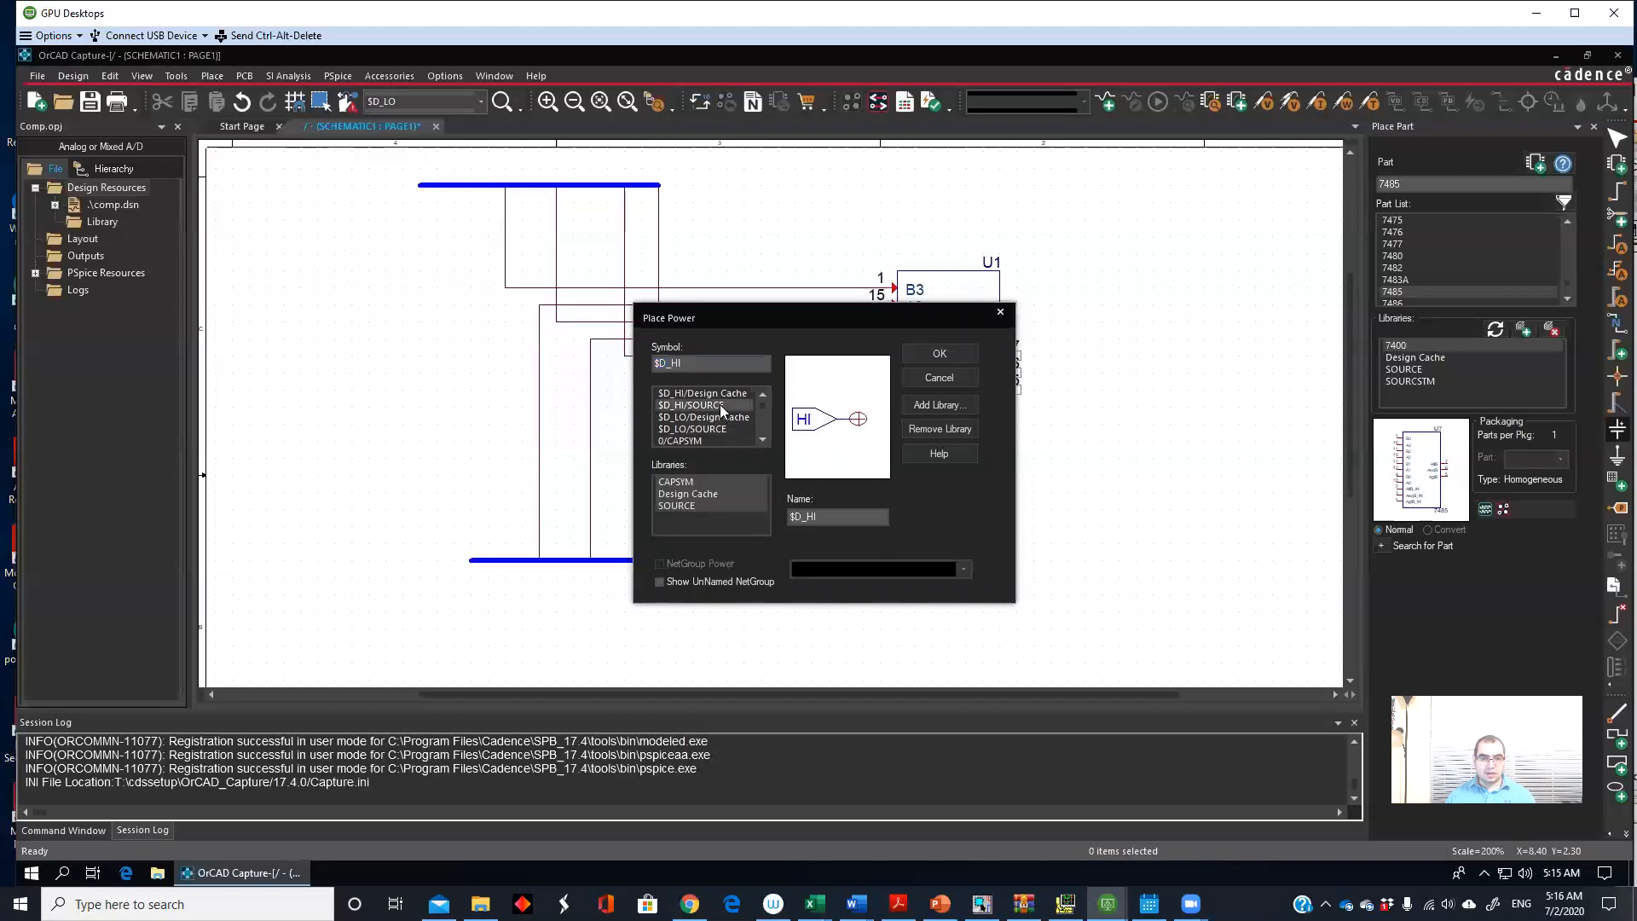
left_click(938, 354)
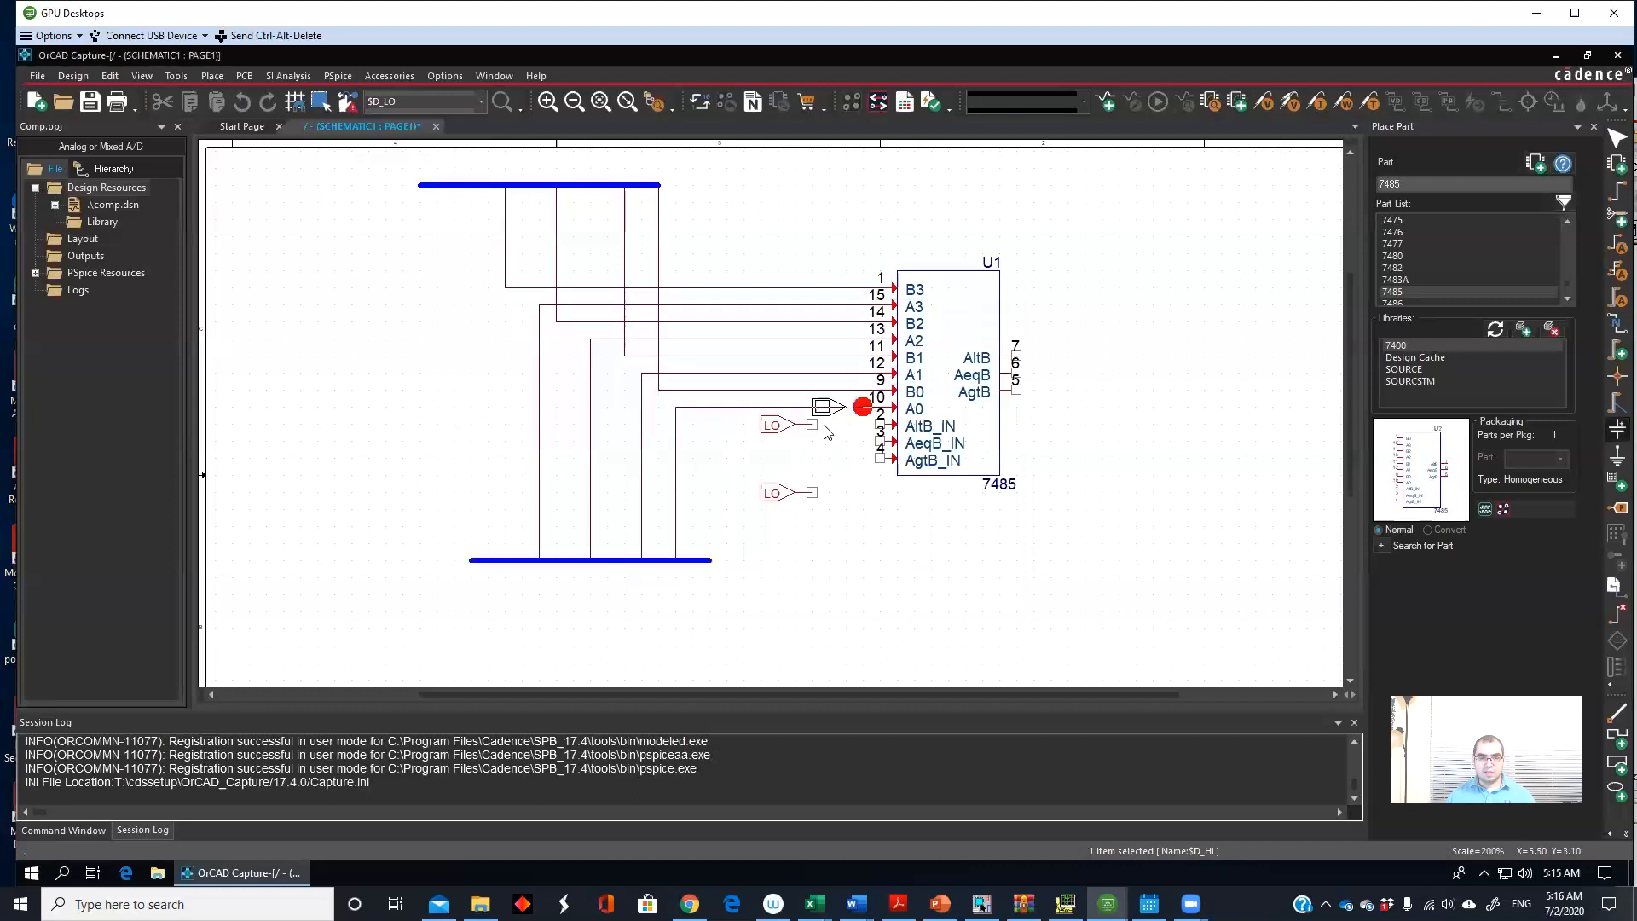
left_click(805, 478)
key("Escape")
left_click(861, 555)
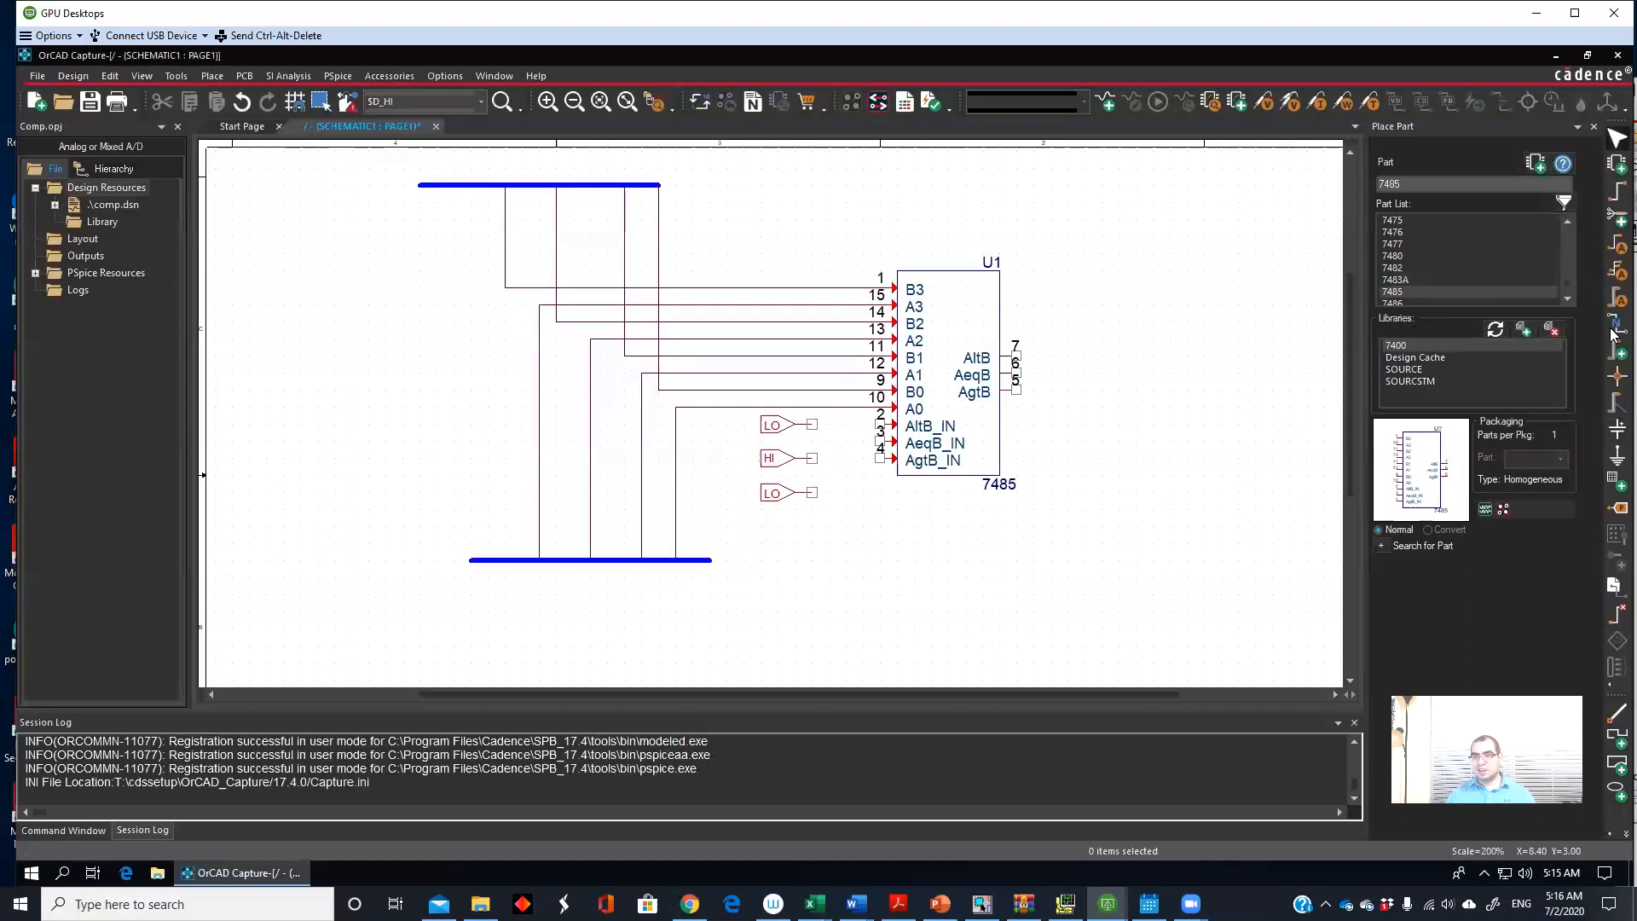
Step: Wire the upper LO symbol to the AltB_IN pin and the lower LO symbol to the AgtB_IN pin
left_click(1617, 191)
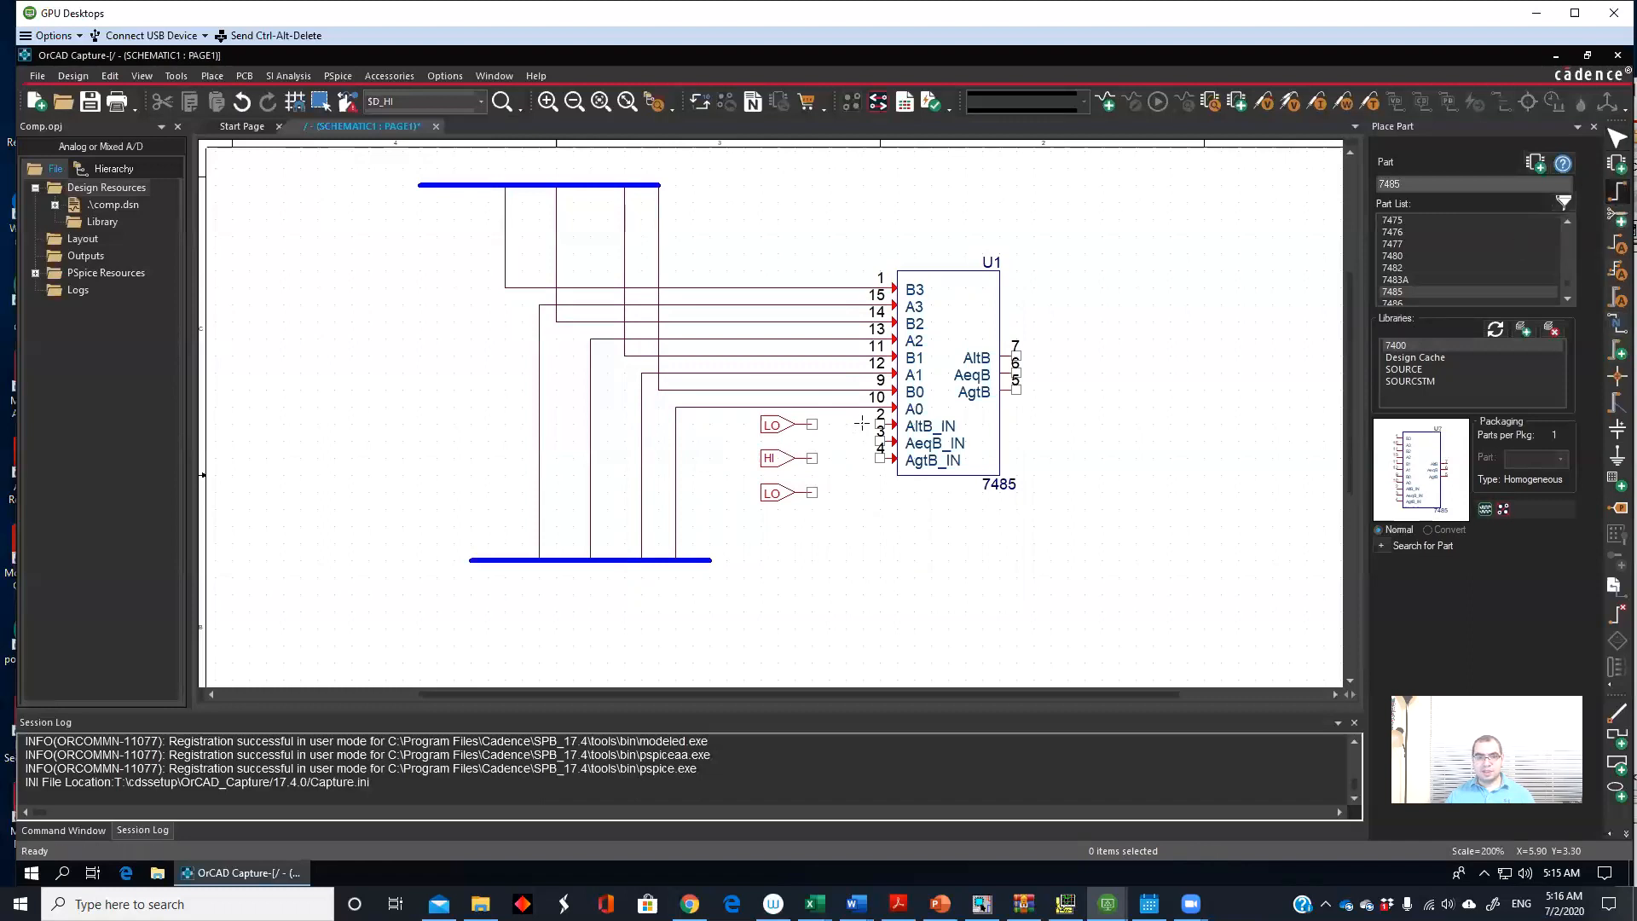
left_click(812, 423)
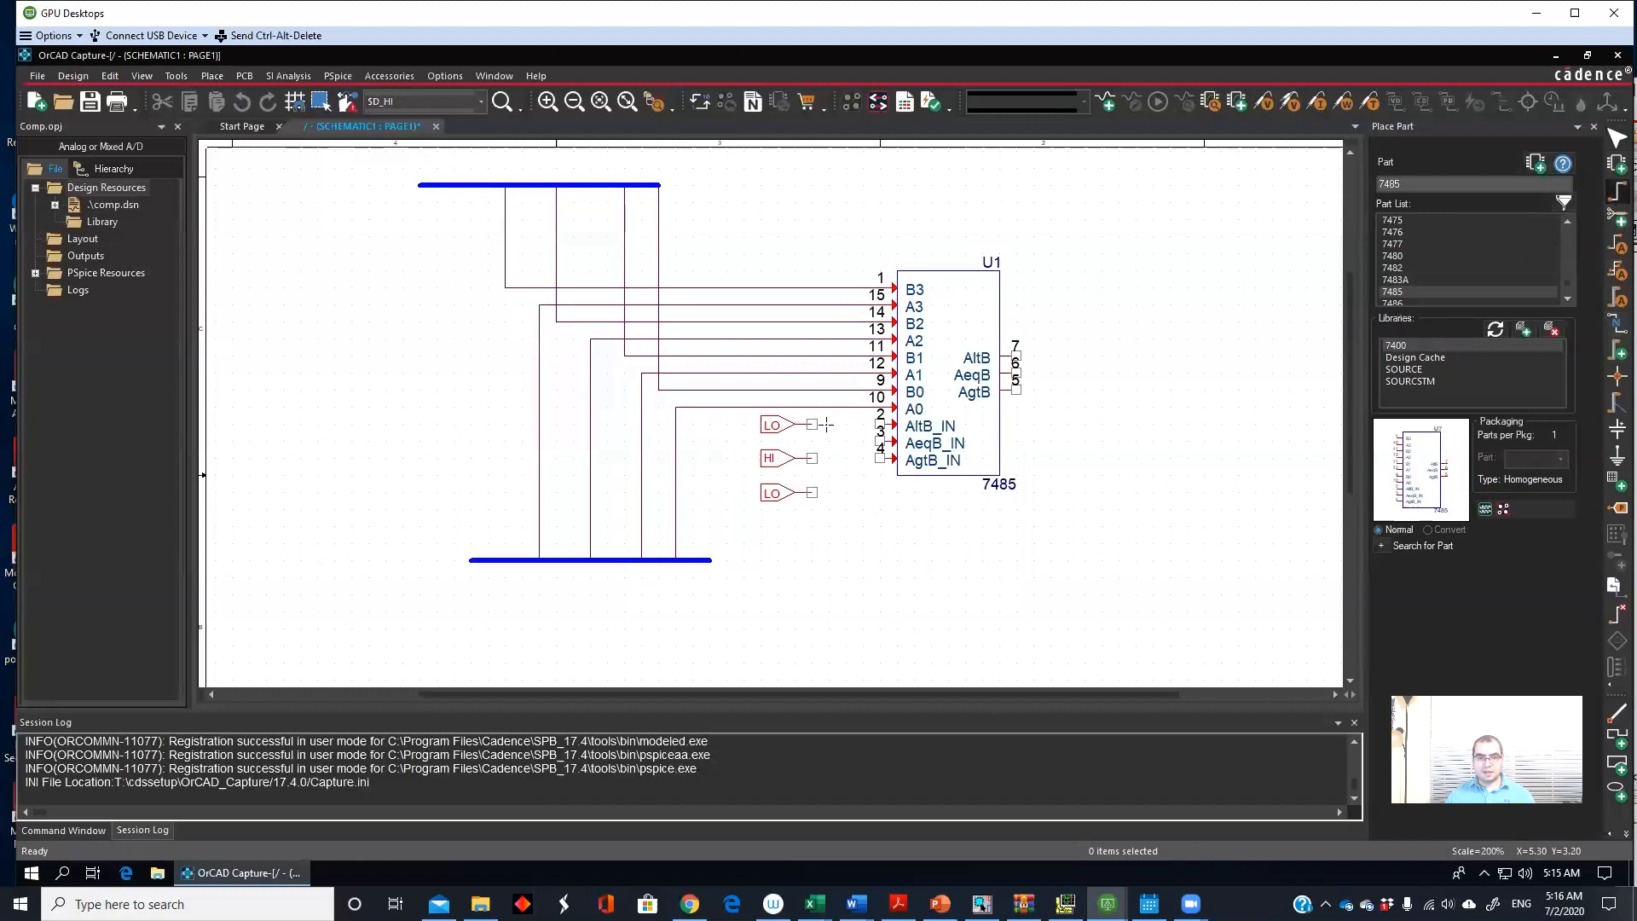
left_click(878, 425)
left_click(812, 492)
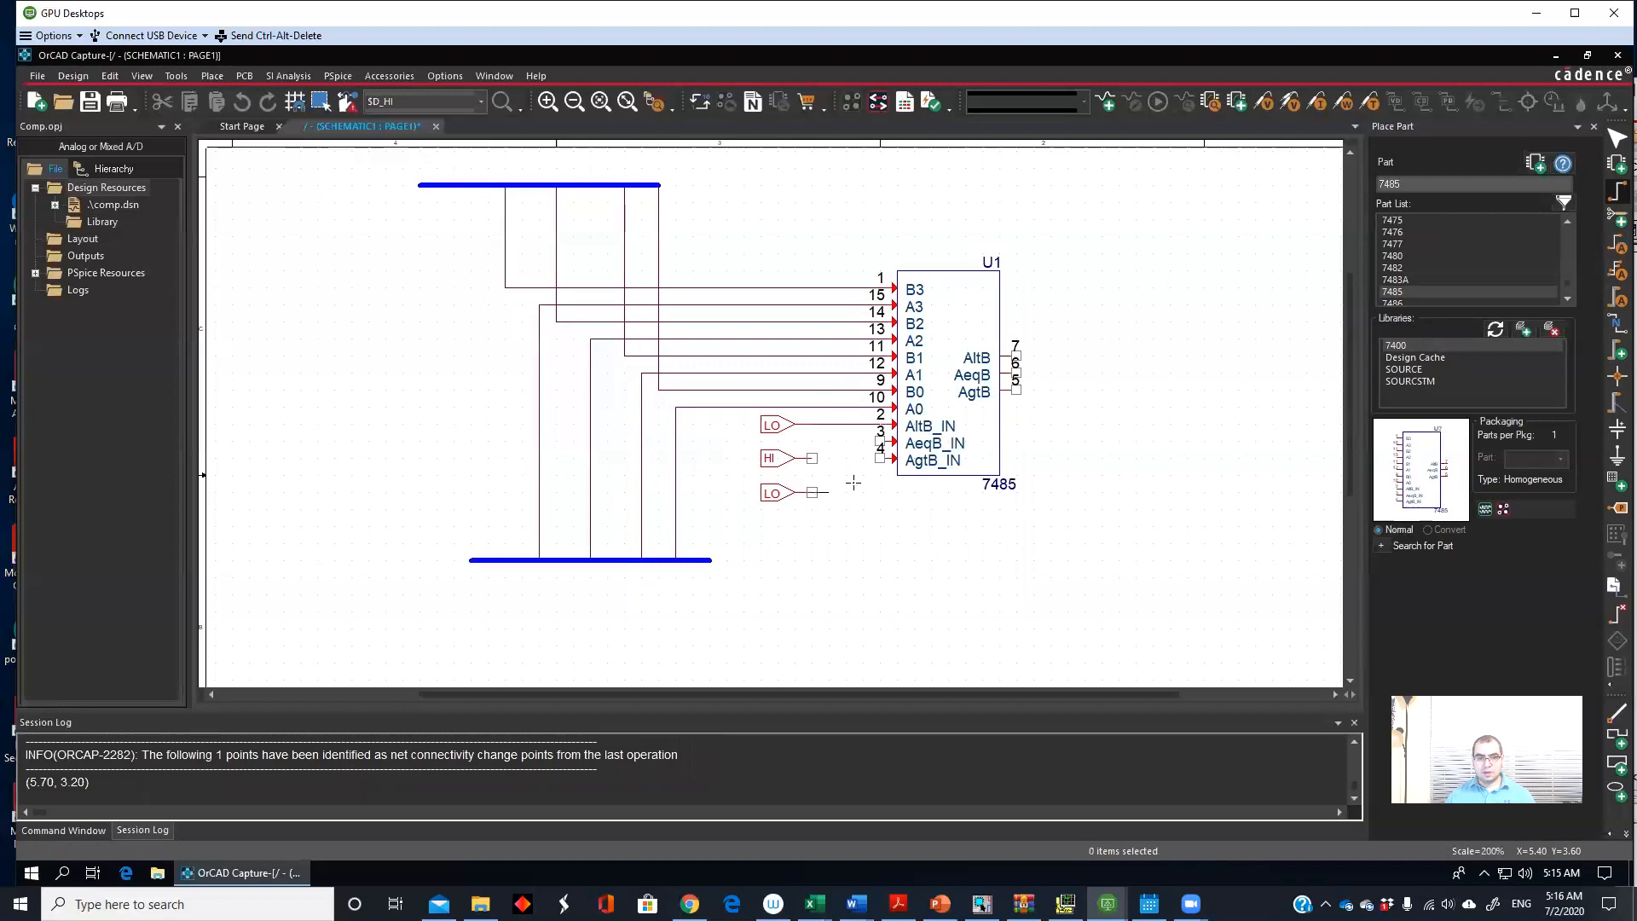
left_click(880, 458)
Step: Try to wire the HI symbol to the AeqB_IN pin, and delete the misrouted wire
left_click(812, 458)
left_click(863, 434)
left_click(863, 441)
key("Escape")
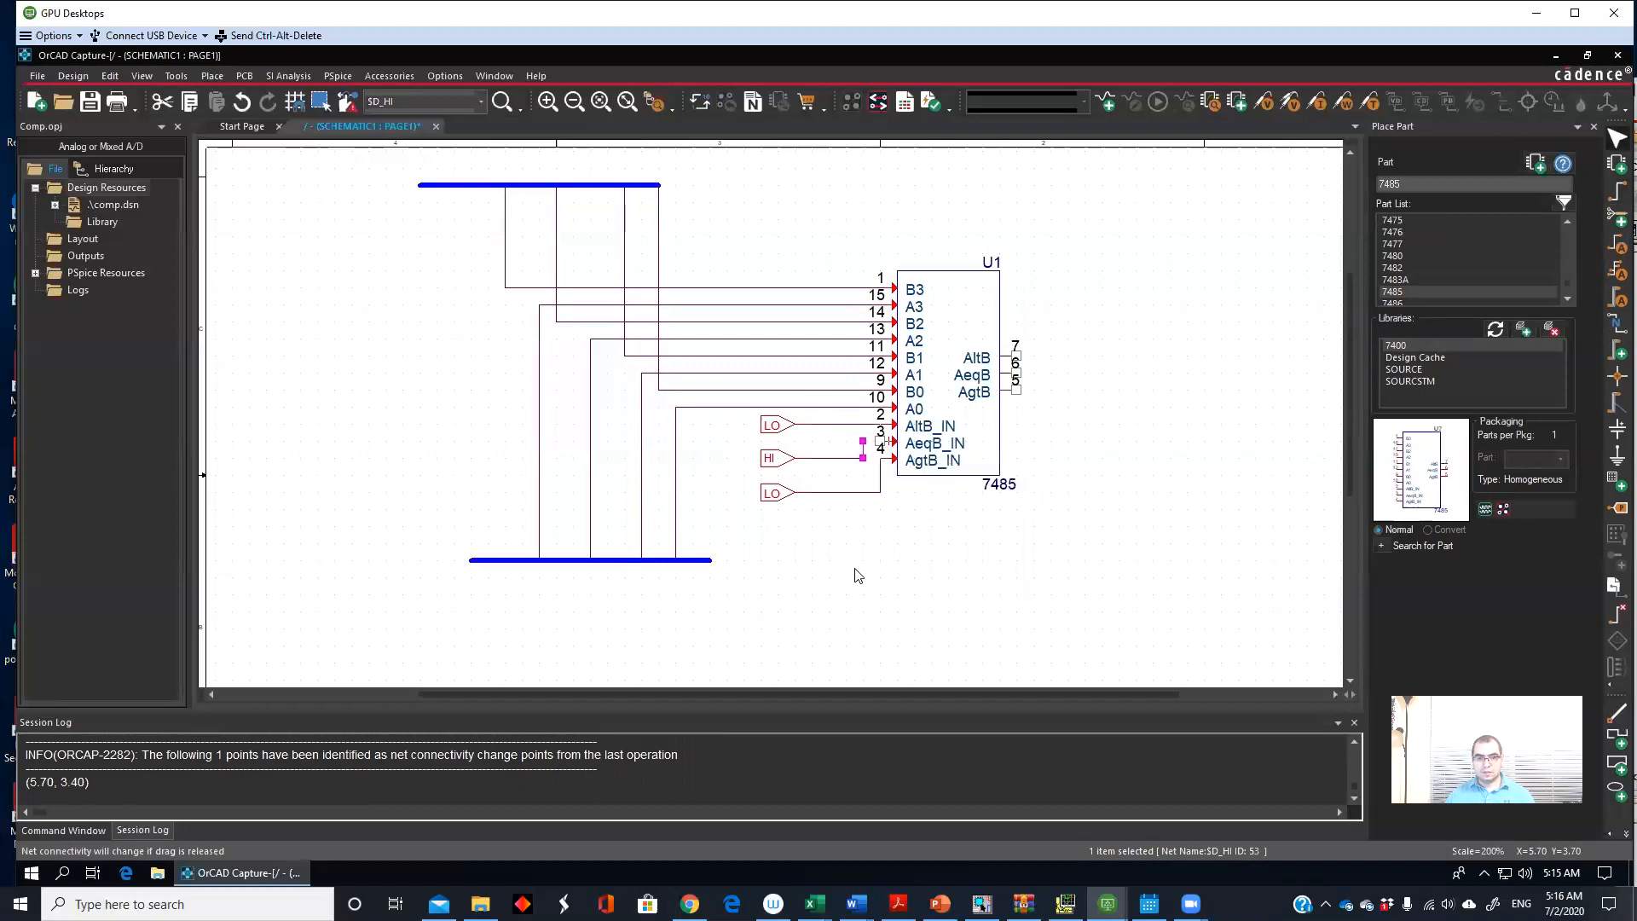
left_click(840, 459)
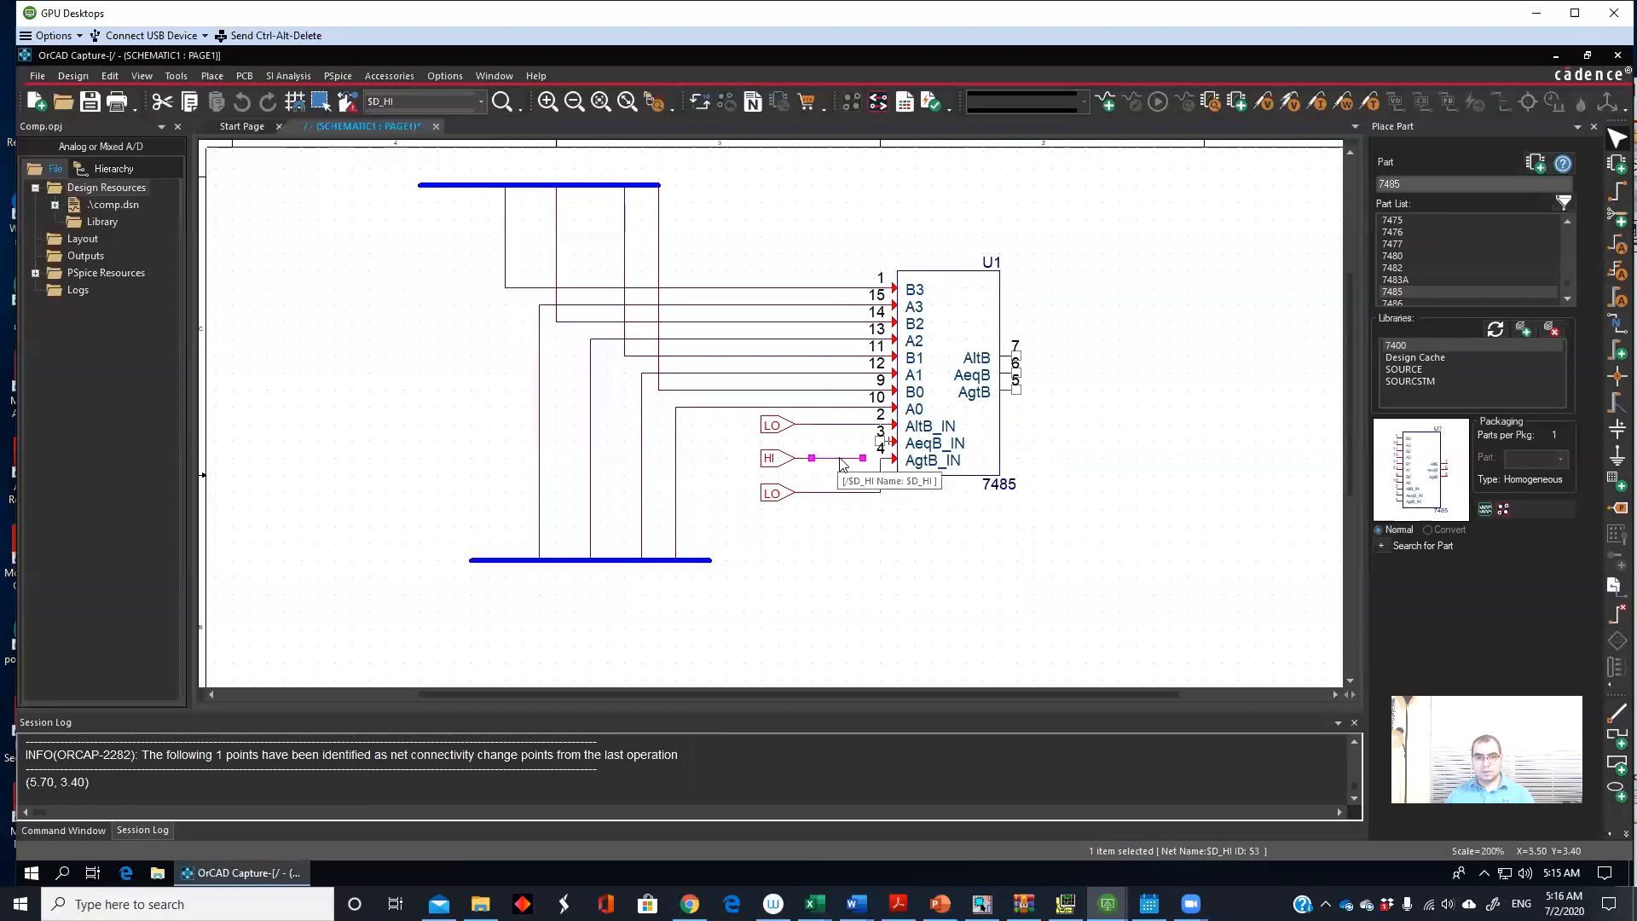
key("Delete")
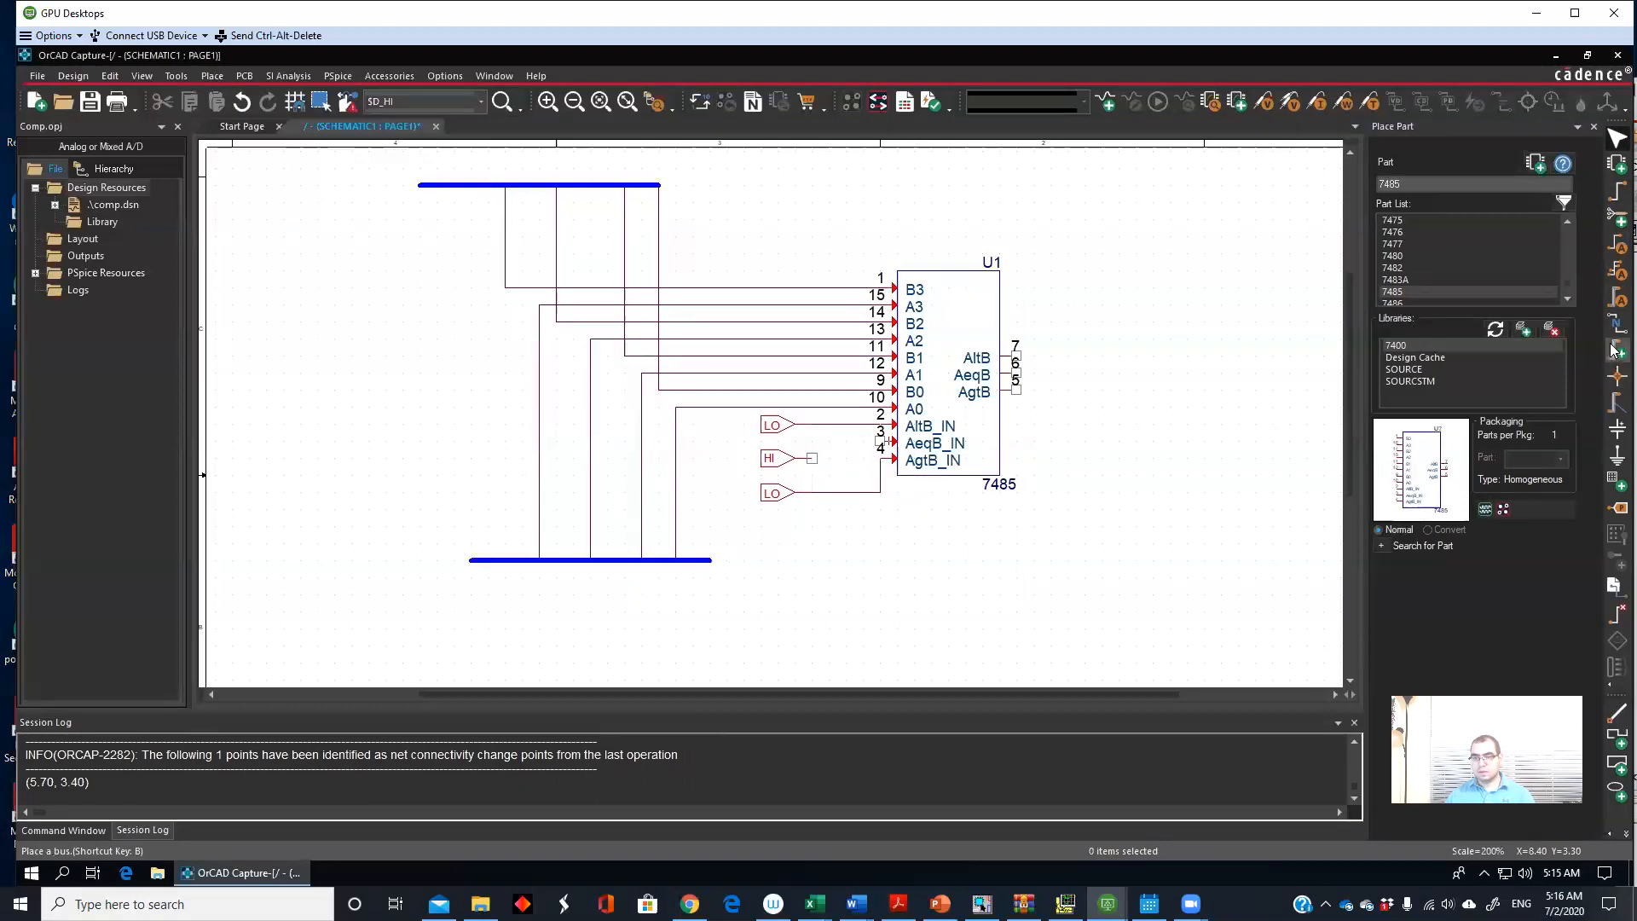
Step: Wire the AeqB_IN pin to the HI symbol
left_click(1618, 190)
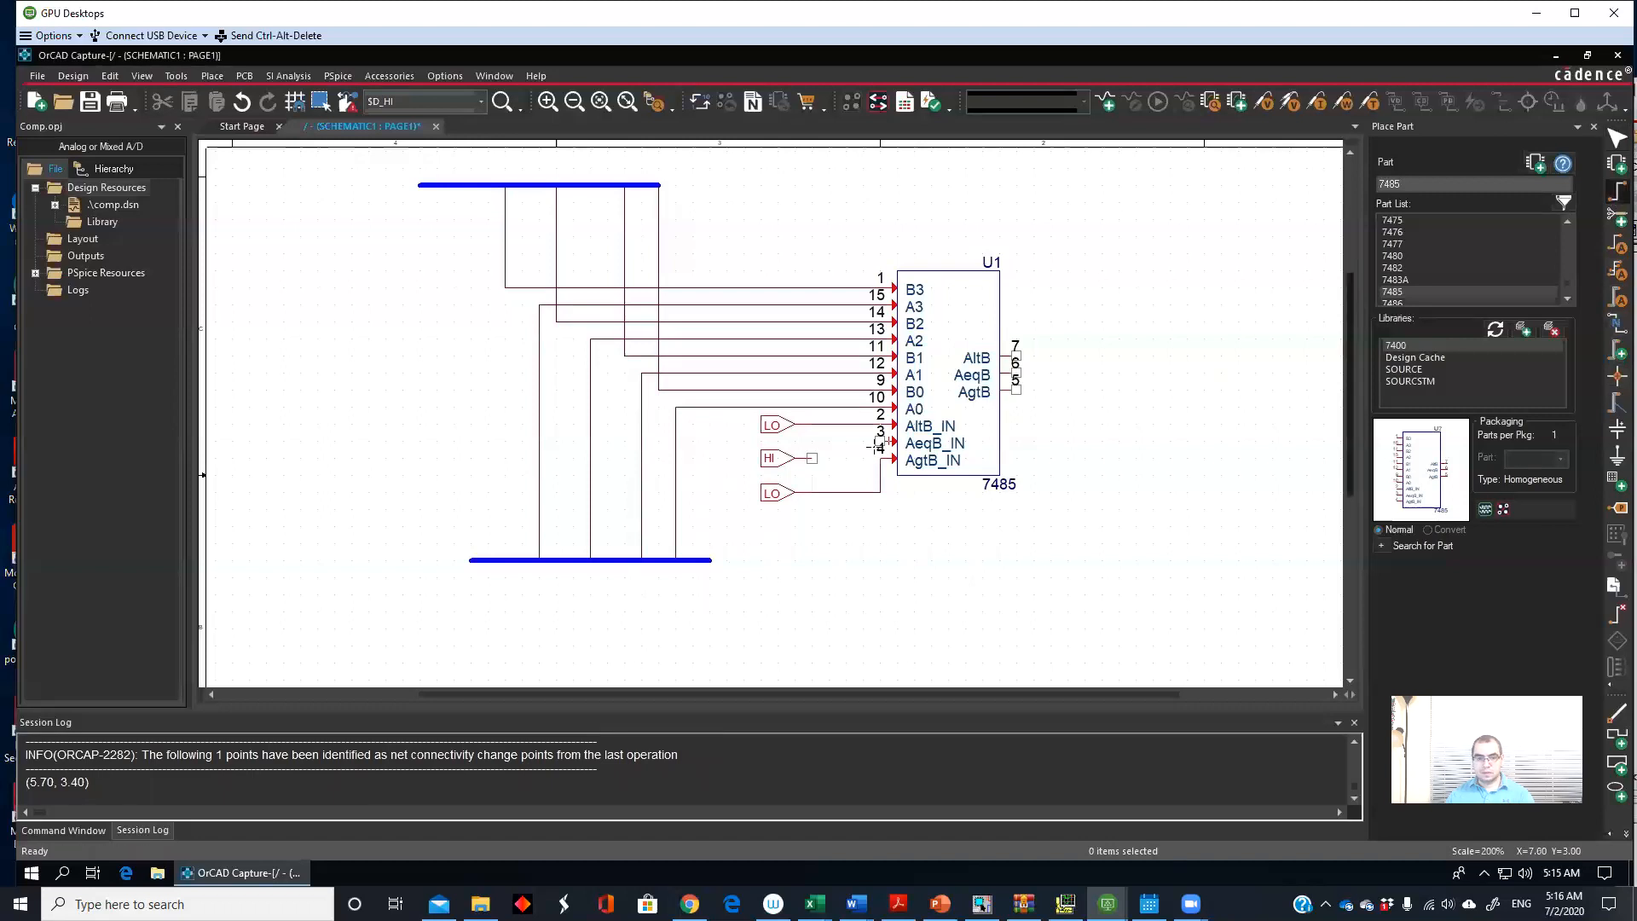
left_click(880, 441)
left_click(812, 457)
key("Escape")
left_click(946, 555)
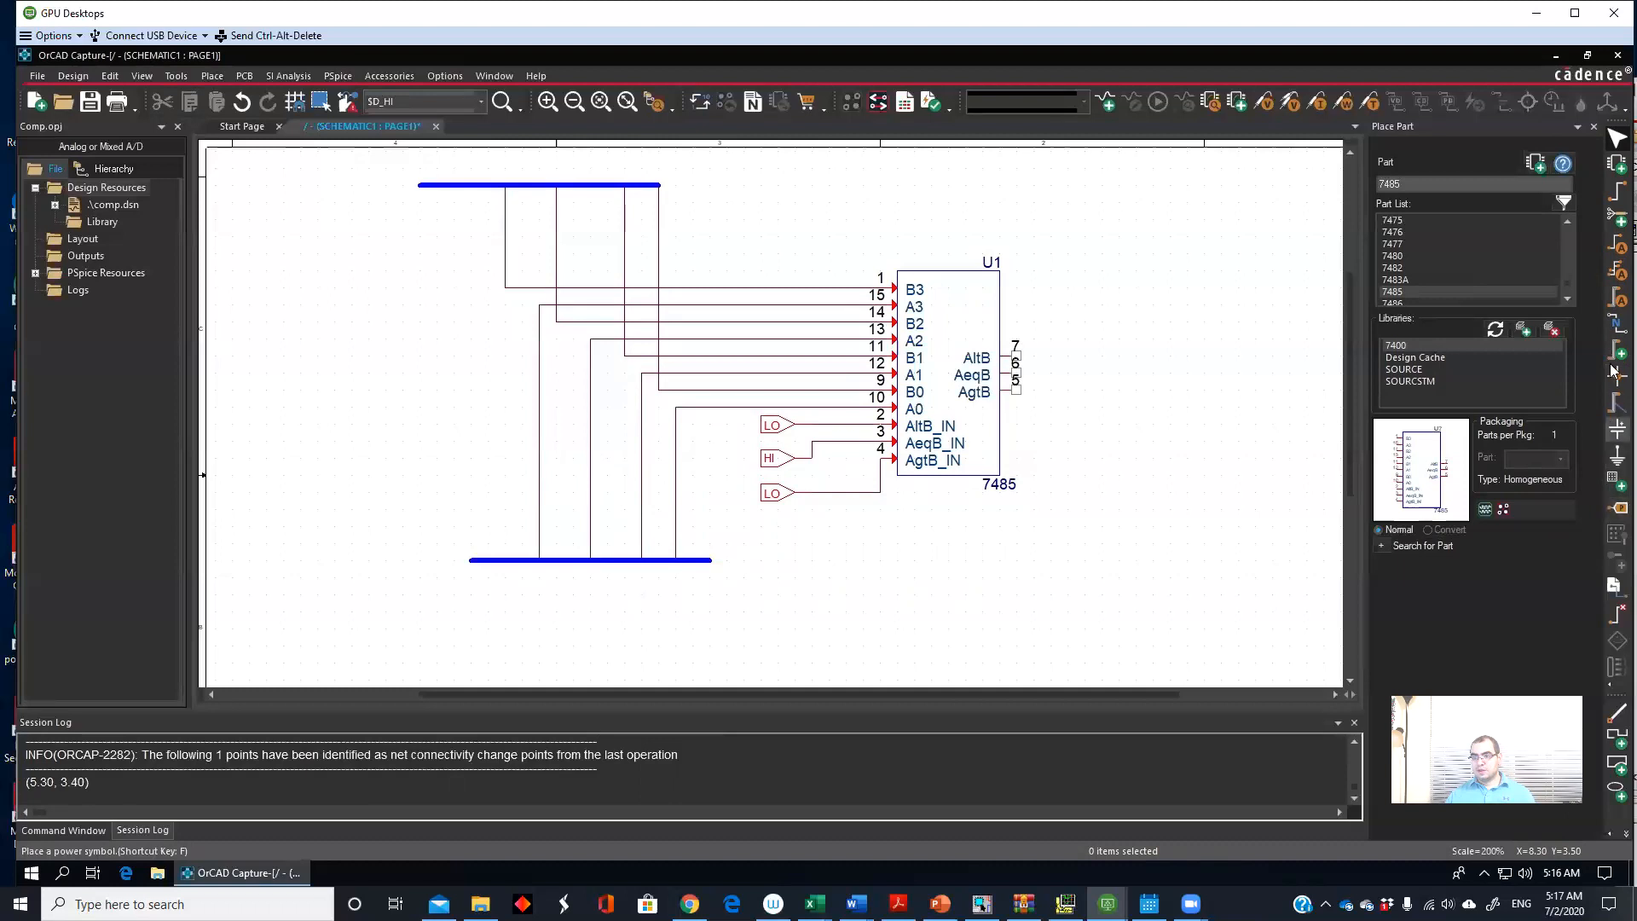
Step: Place net aliases A0, A1, A2 and A3 on the matching vertical wires above the lower bus
left_click(1616, 322)
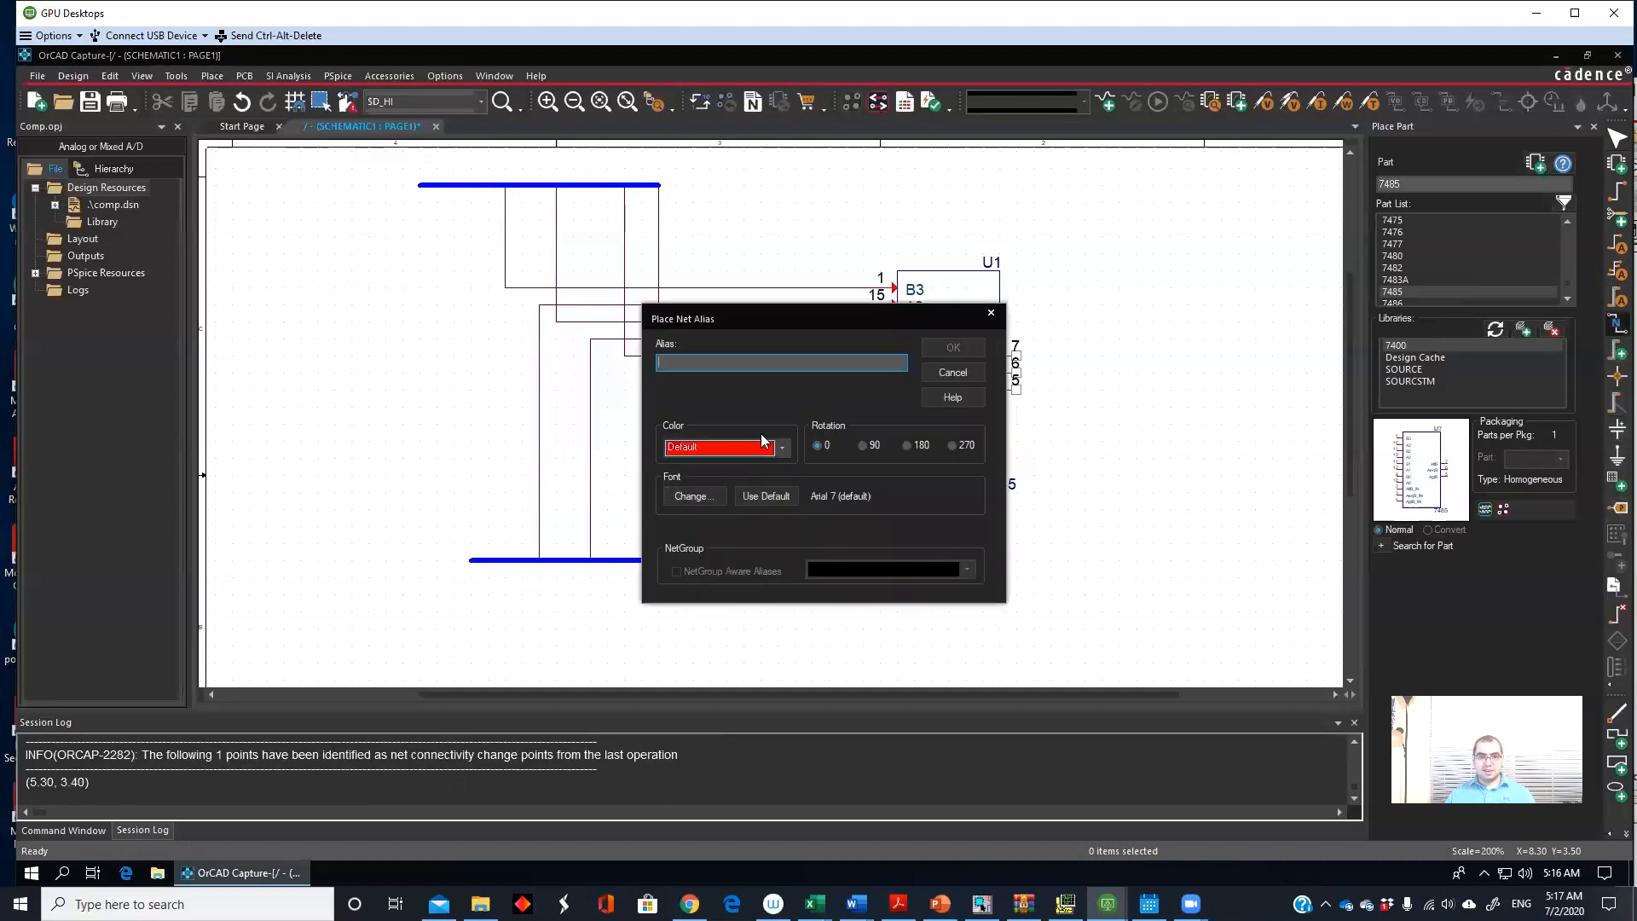
type("A")
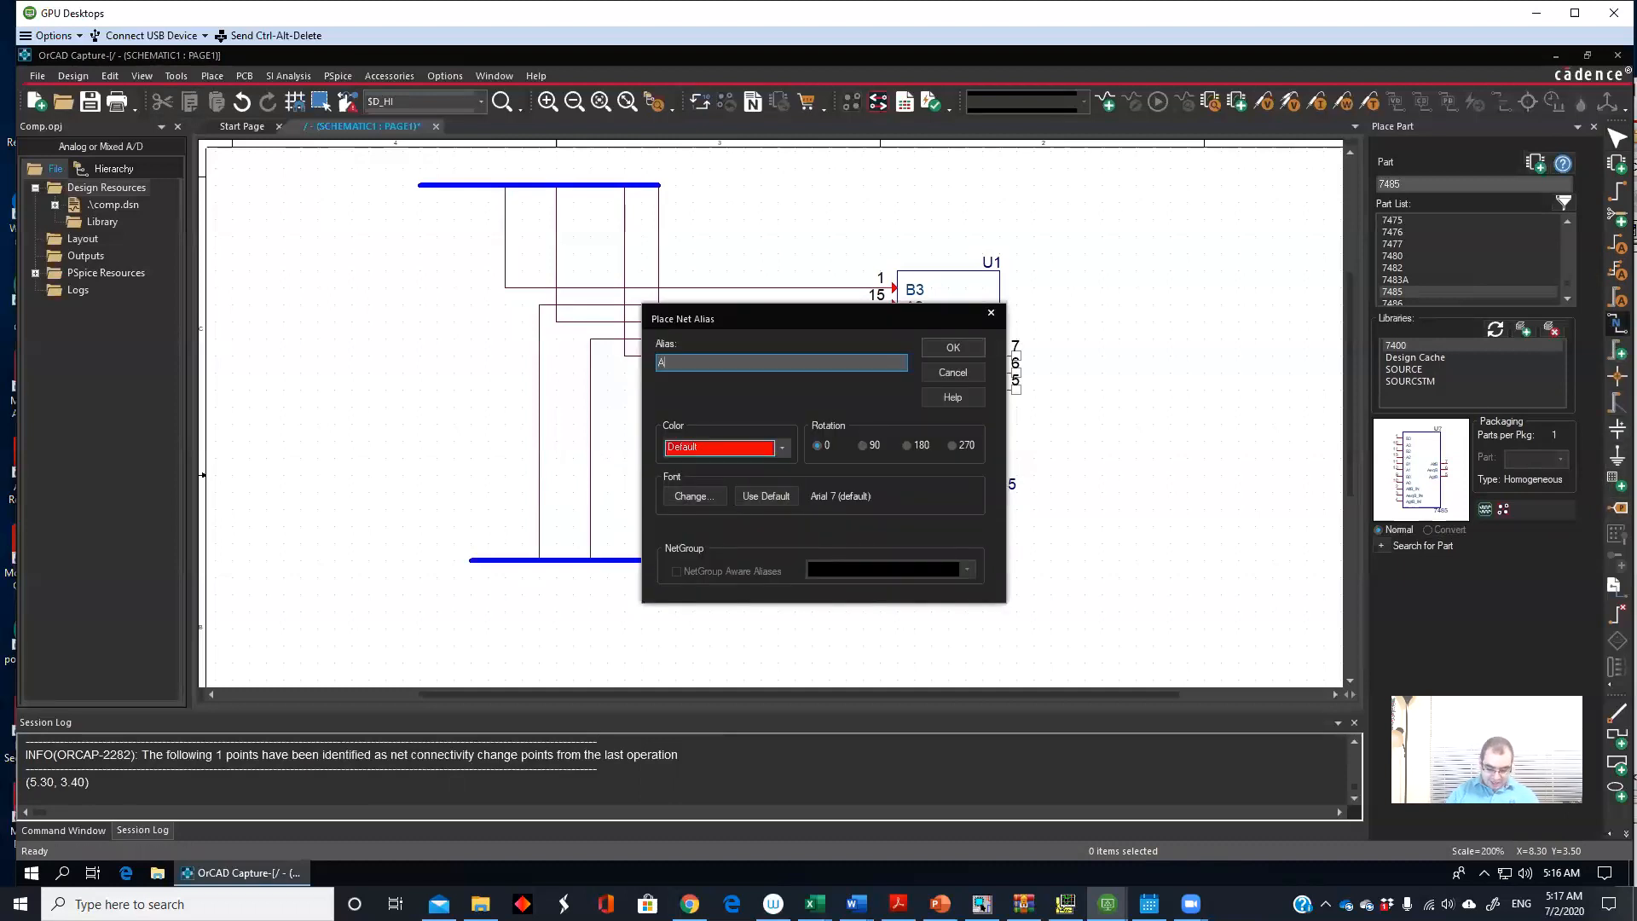
type("0")
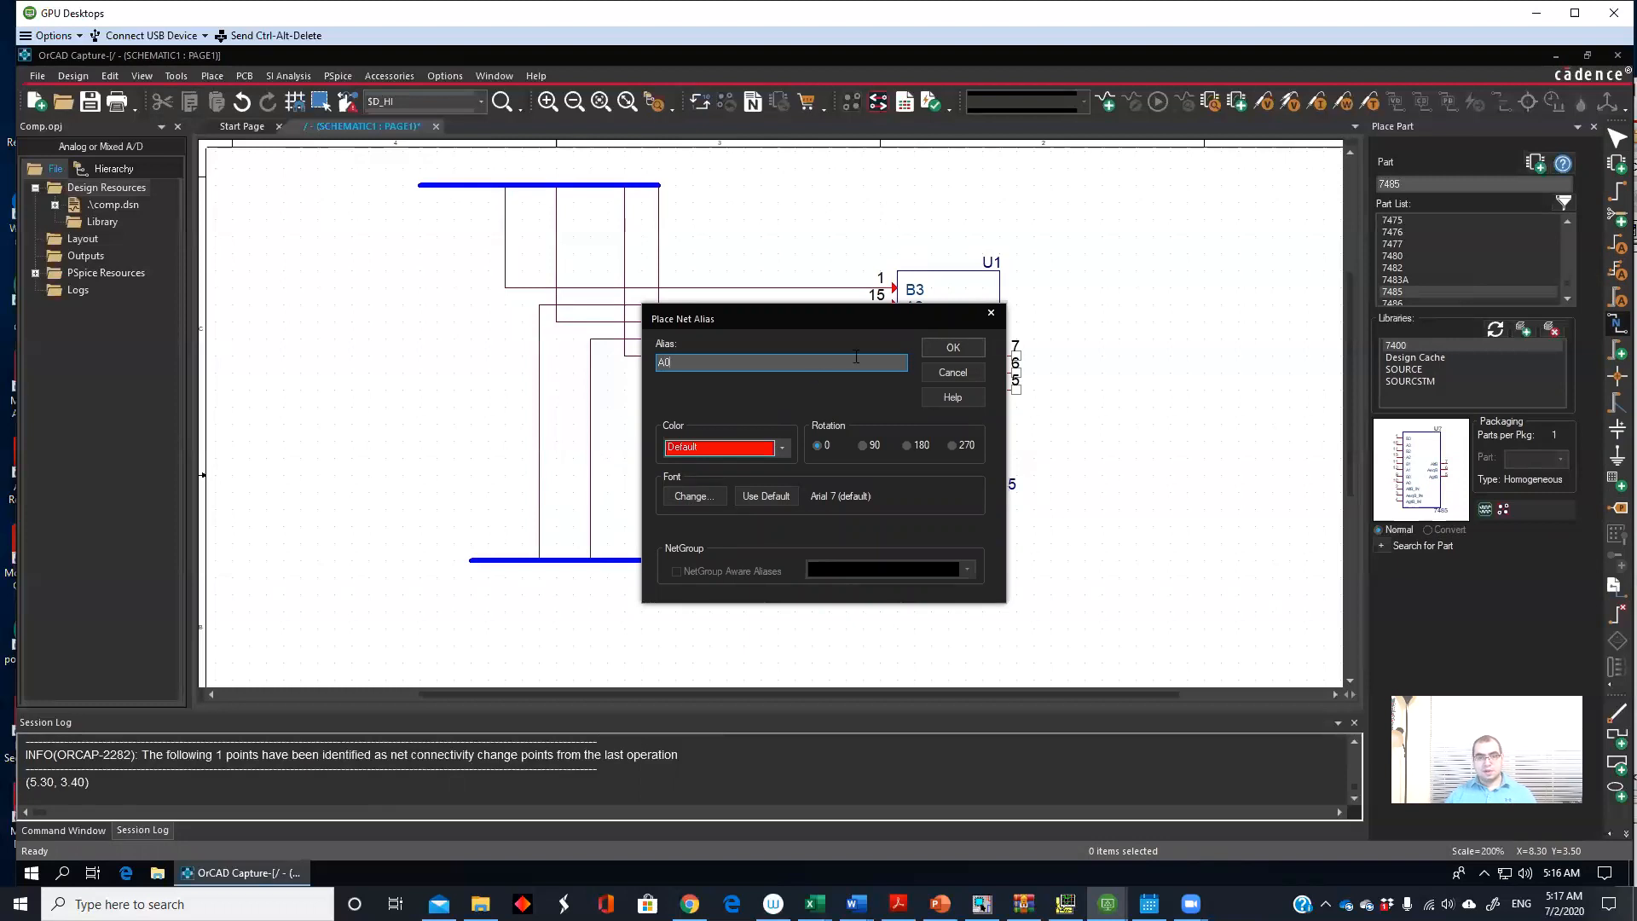
left_click(954, 347)
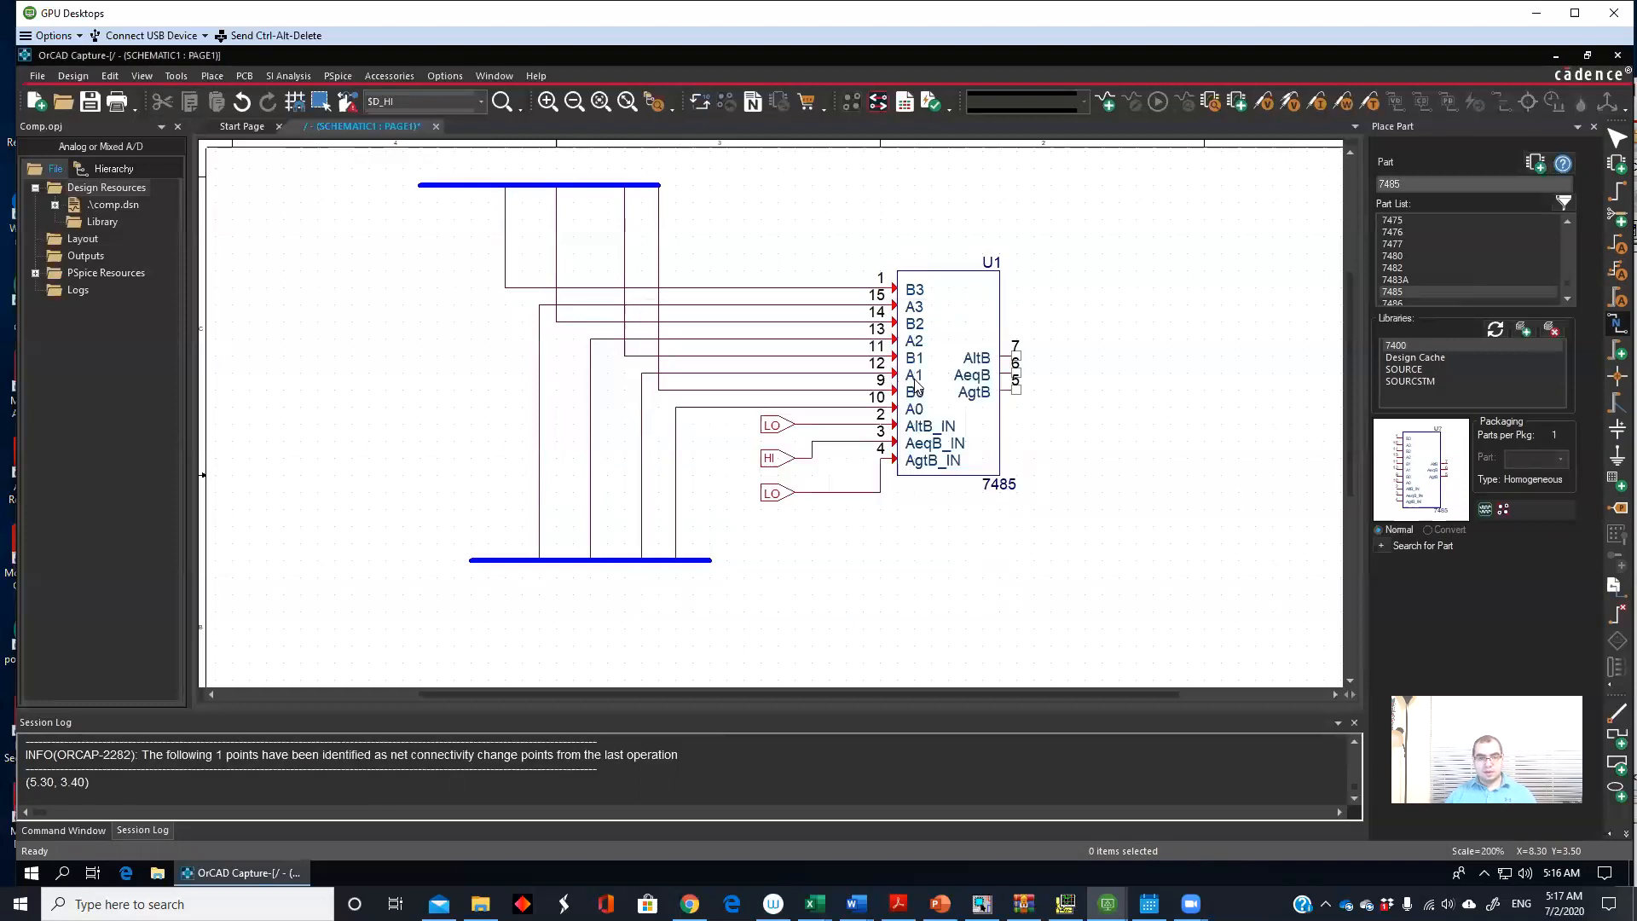
left_click(678, 511)
left_click(644, 511)
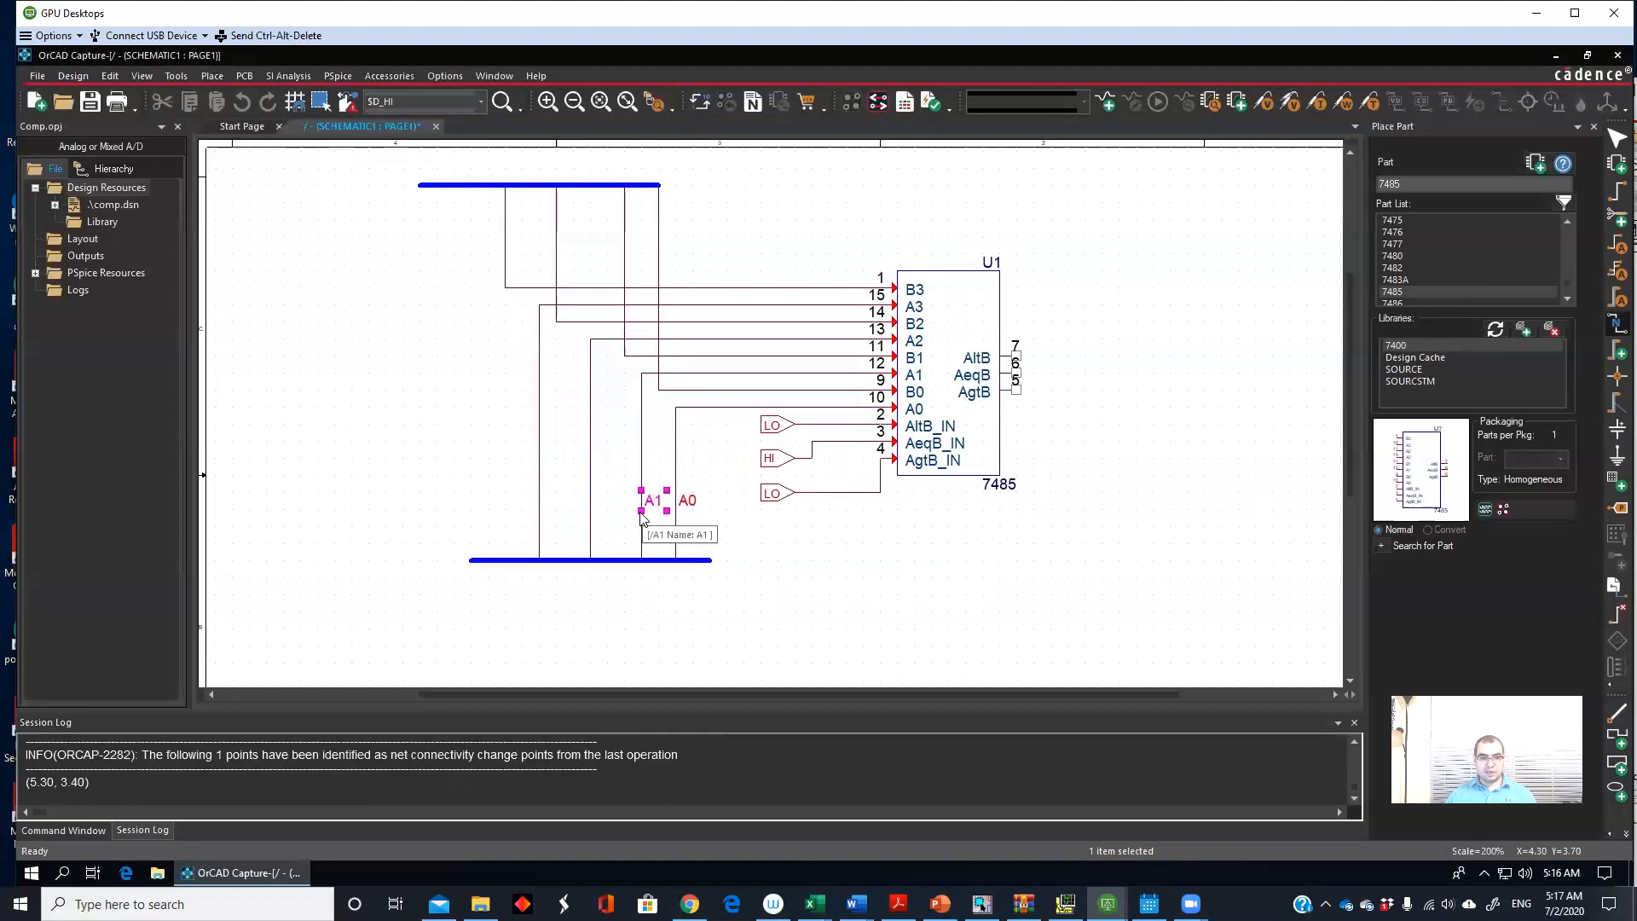
left_click(595, 505)
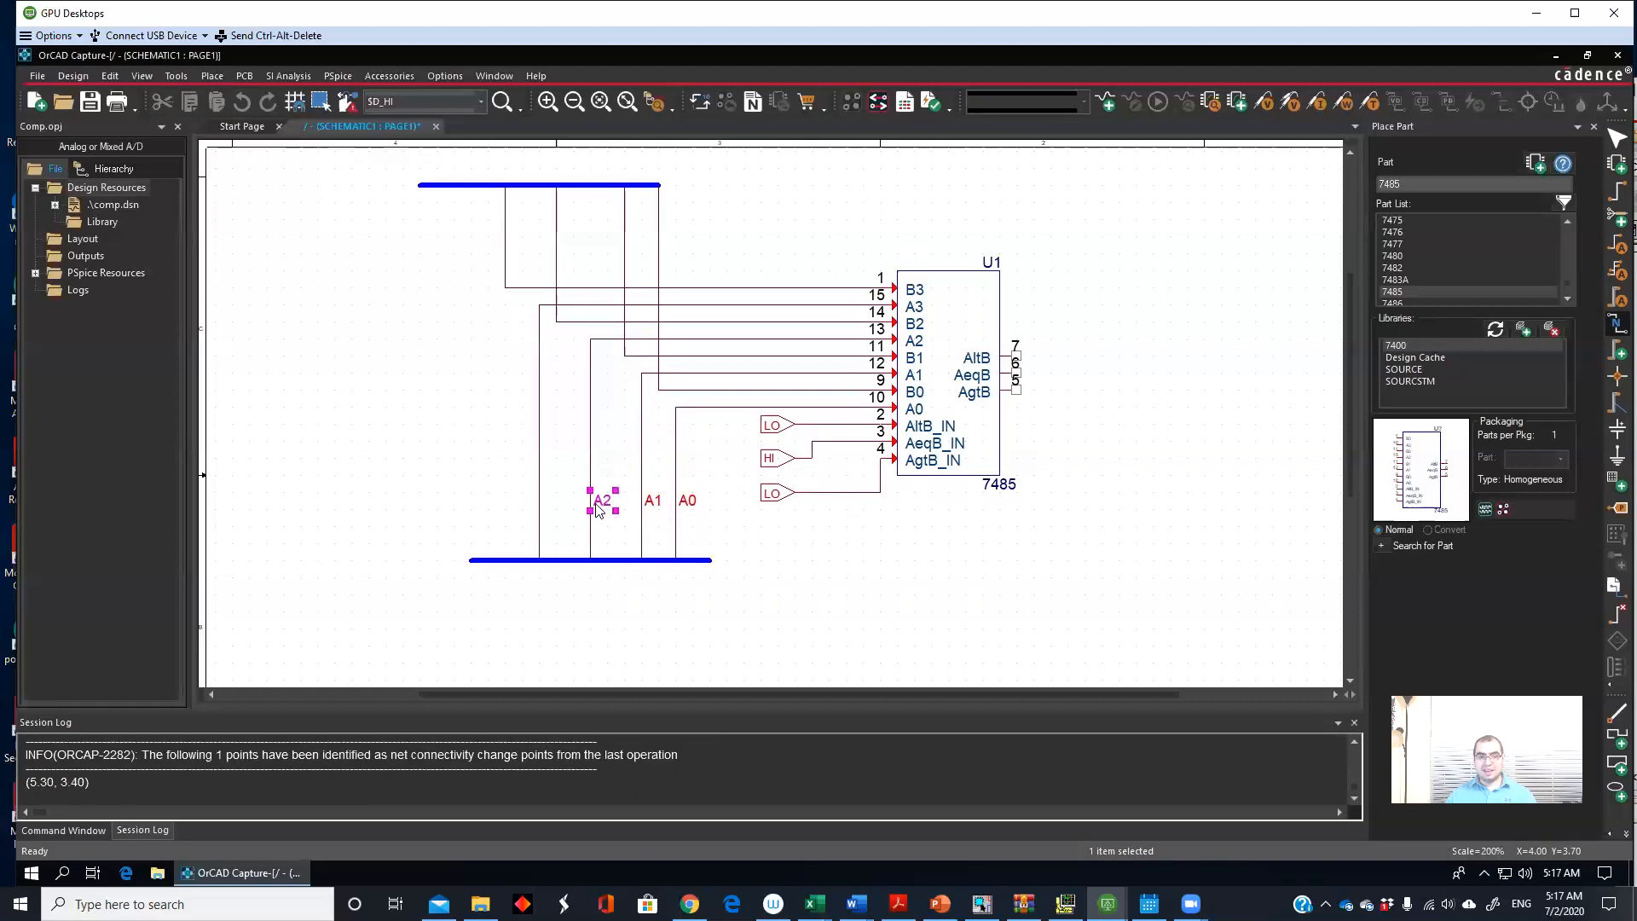
left_click(542, 508)
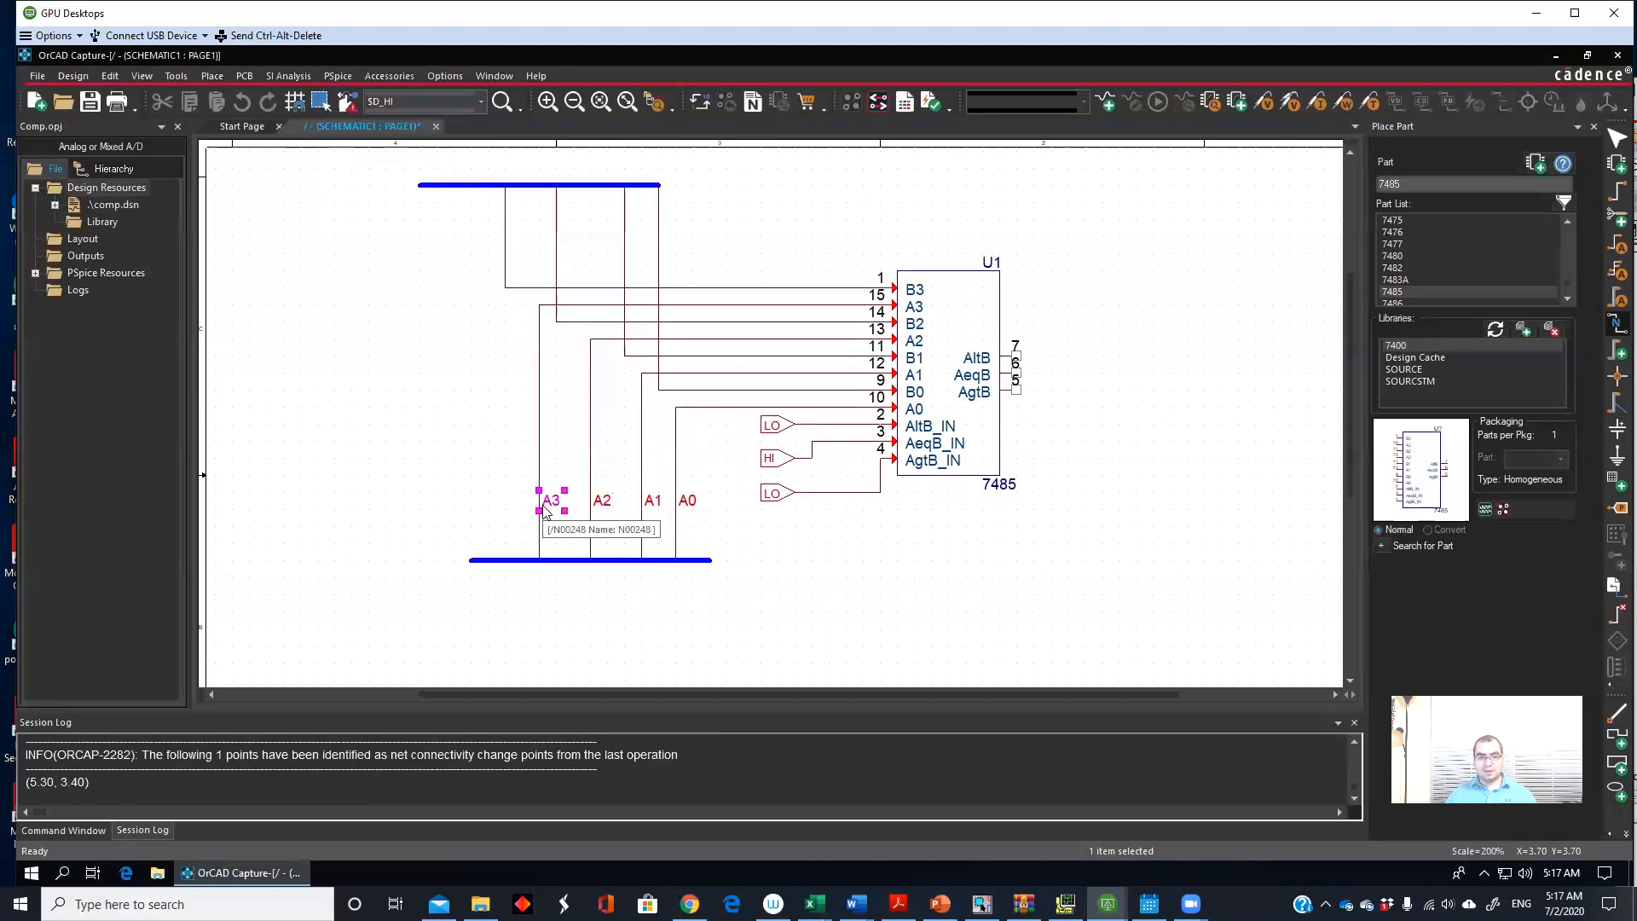
key("Escape")
left_click(757, 568)
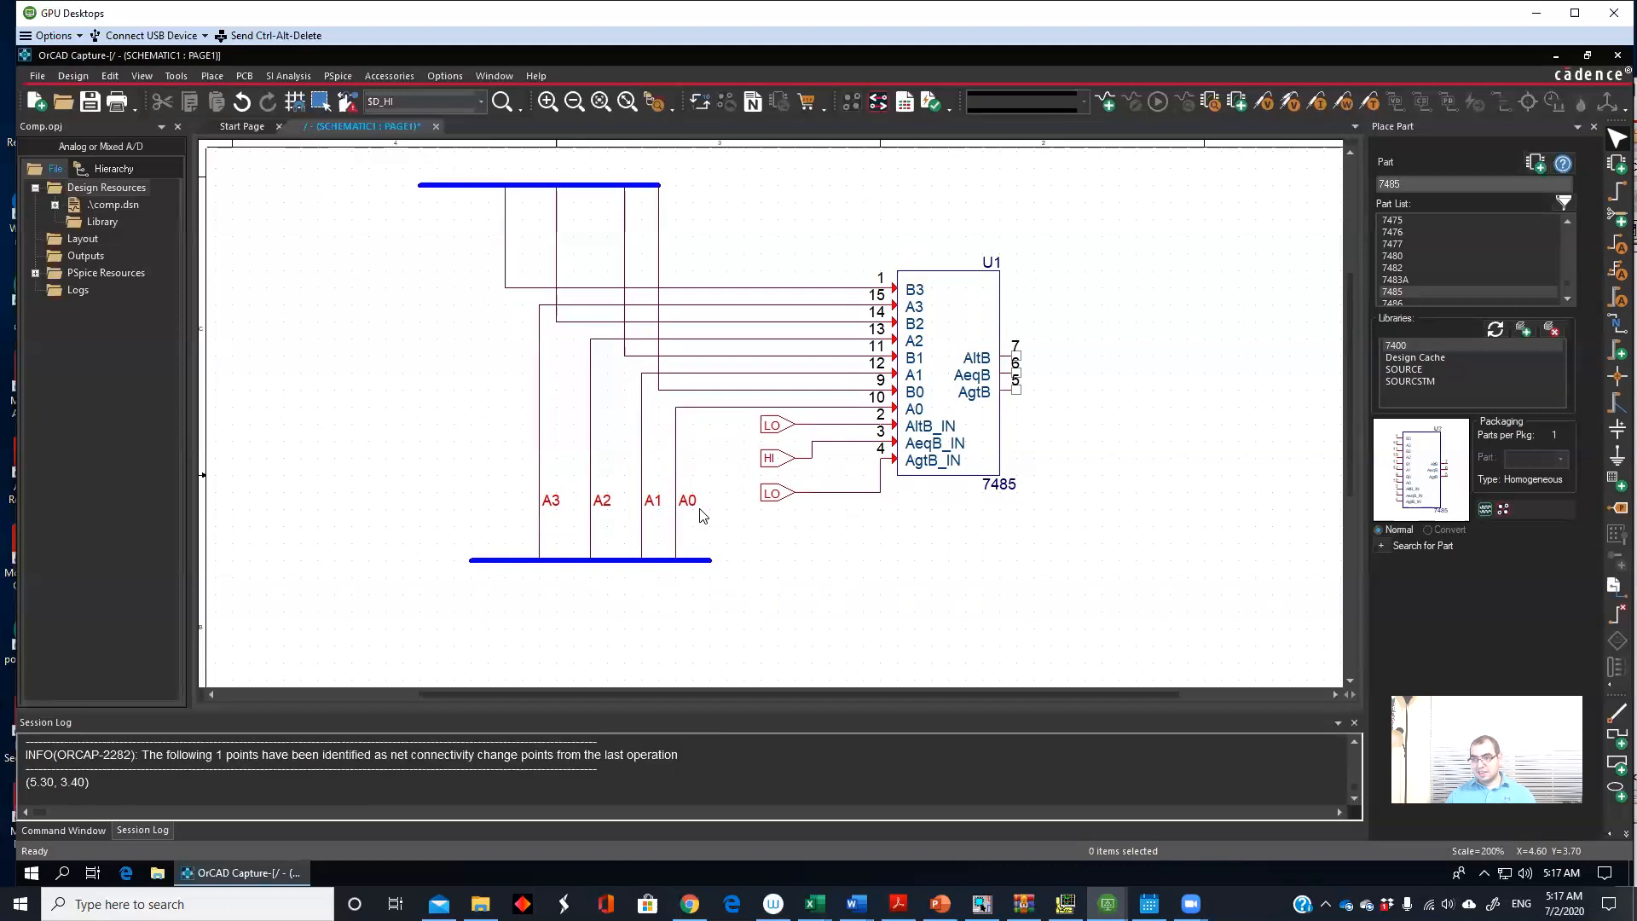
Step: Place the net alias A[3-0] on the left end of the lower bus
left_click(982, 903)
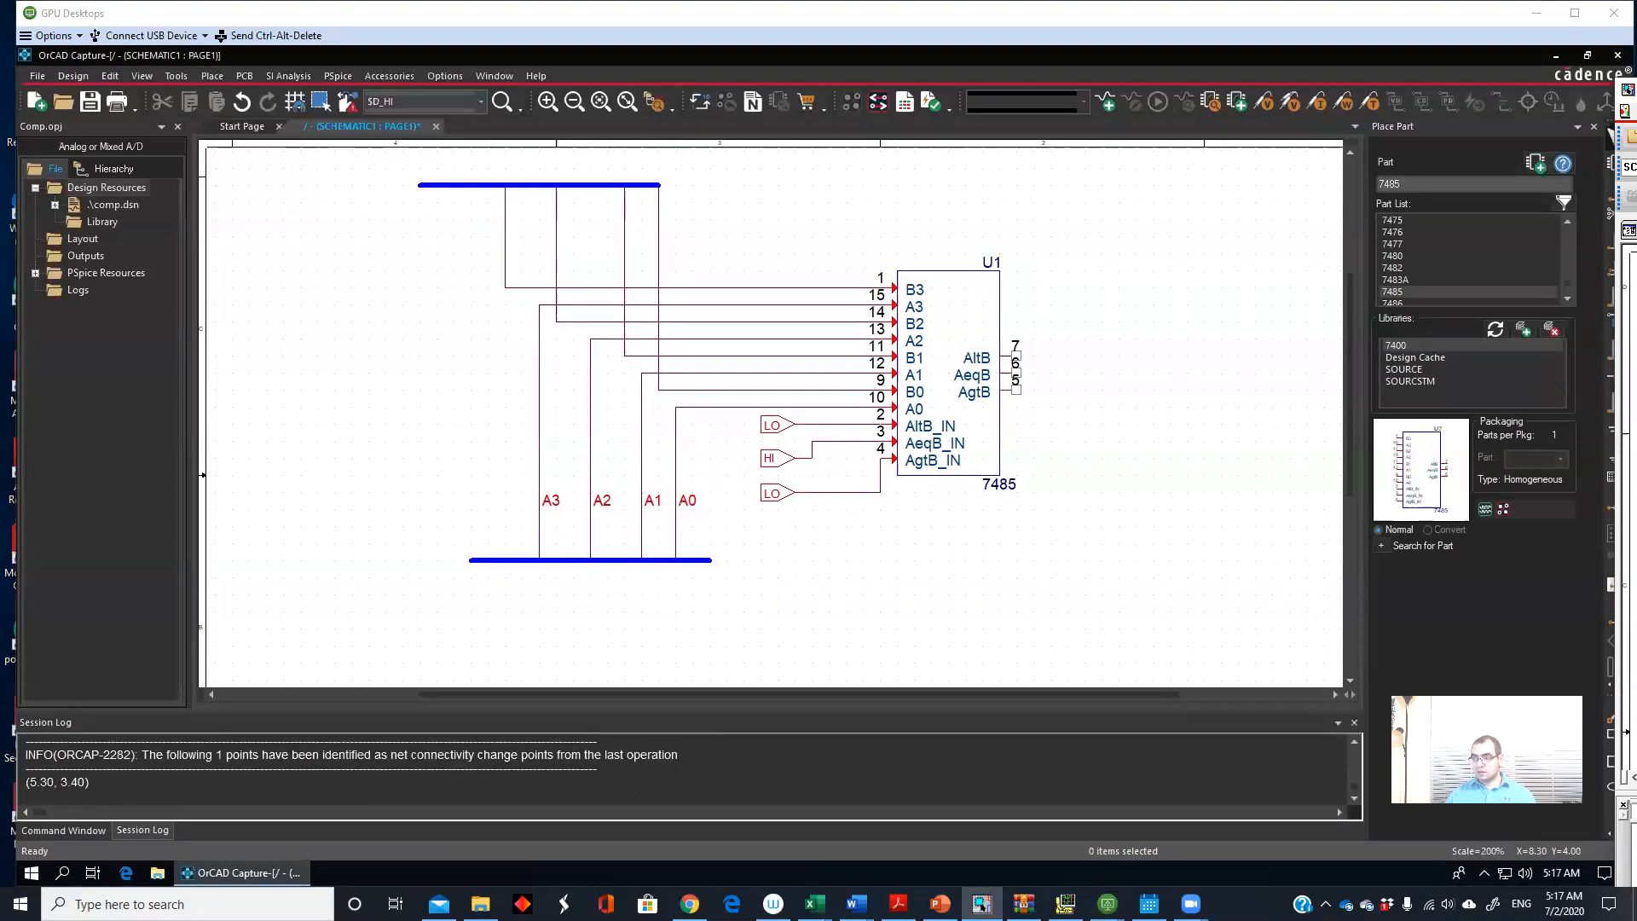
left_click(623, 567)
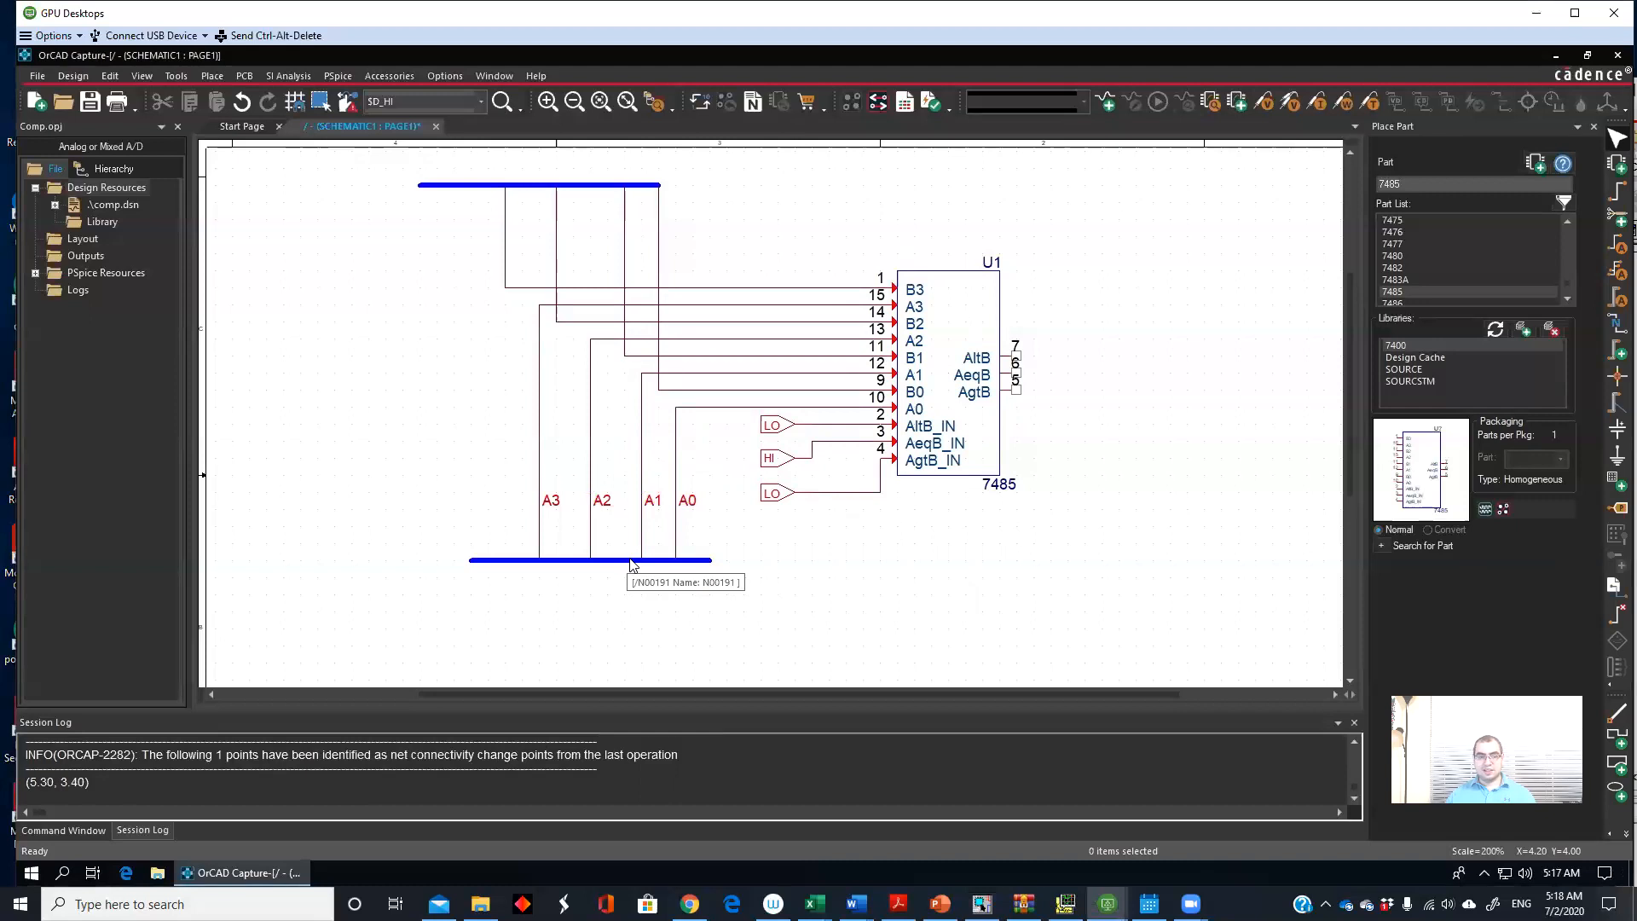
left_click(632, 561)
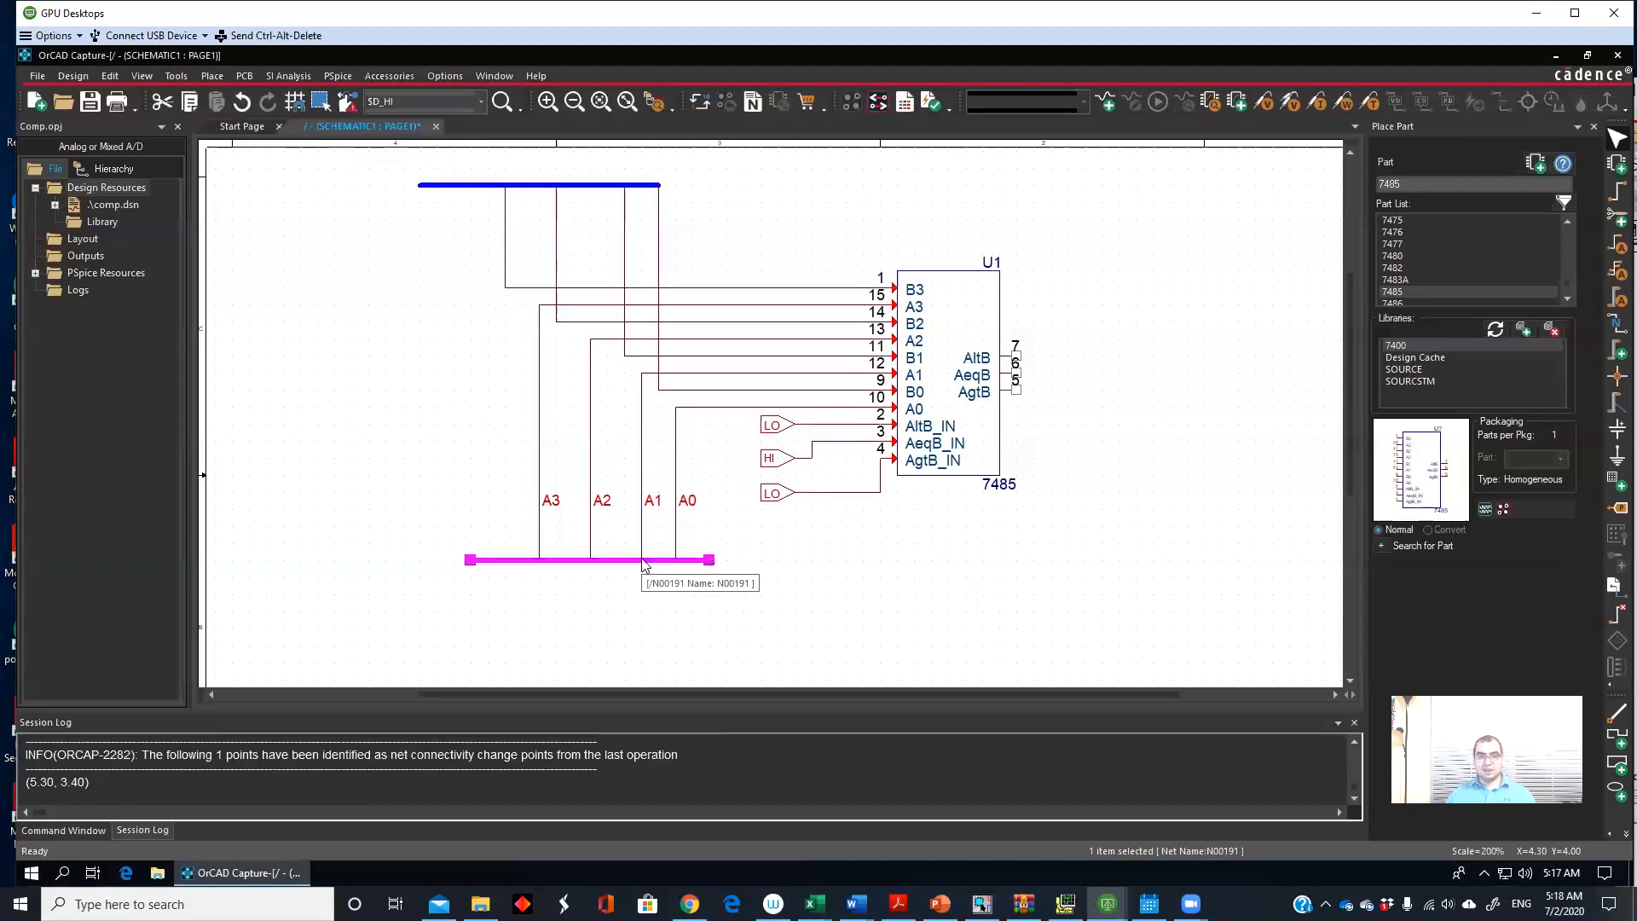
left_click(1616, 325)
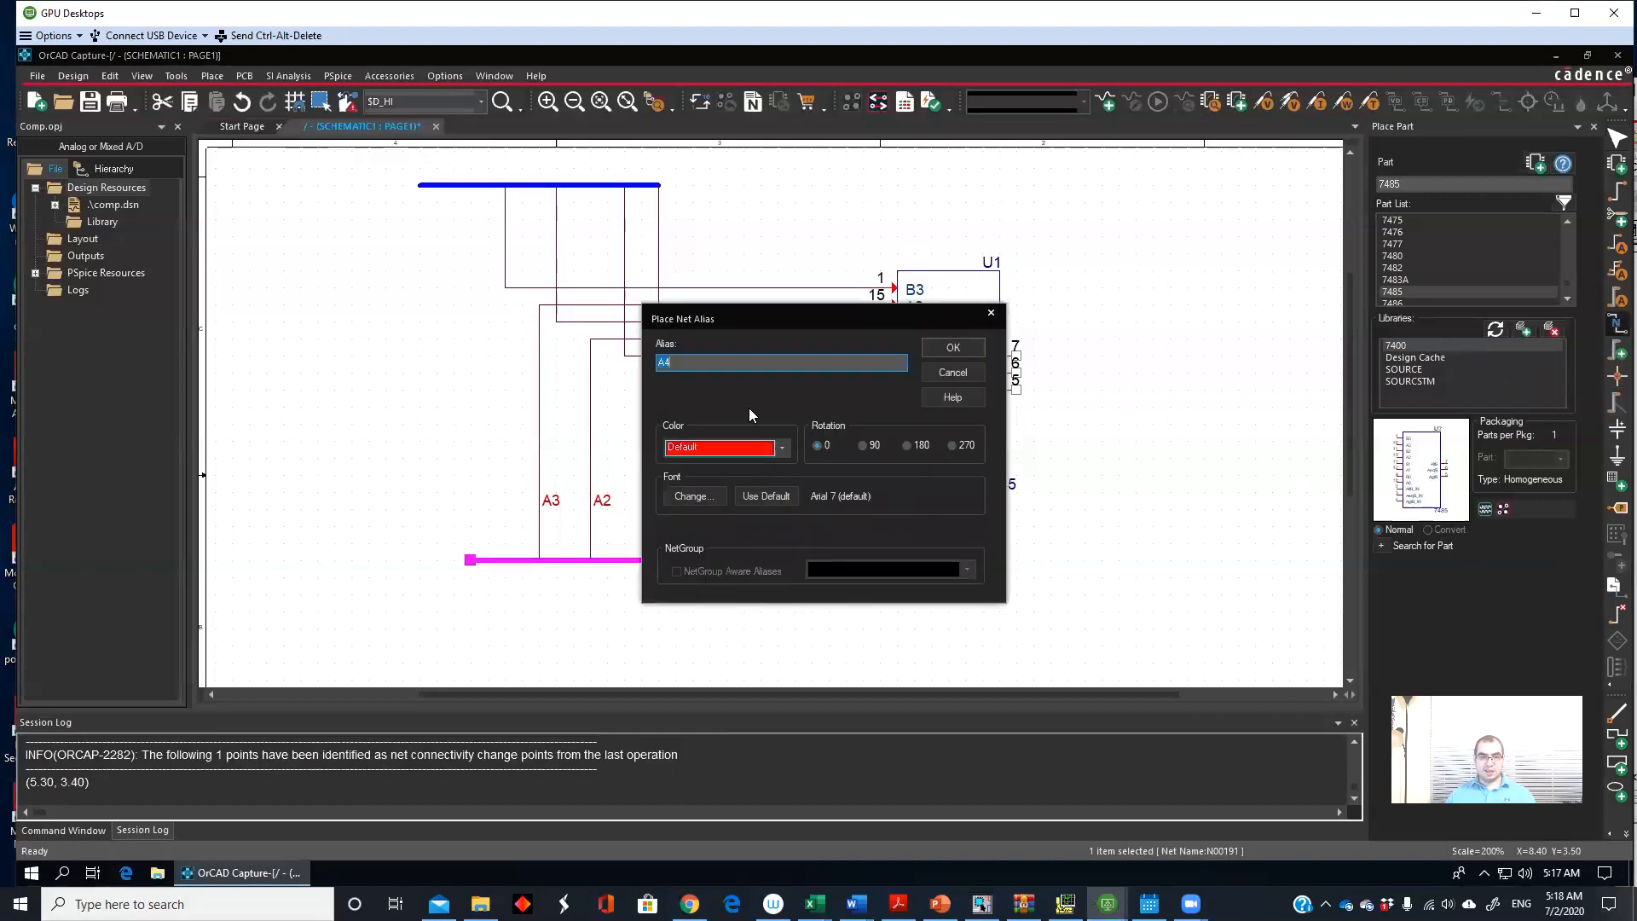
type("A")
type("[3:0")
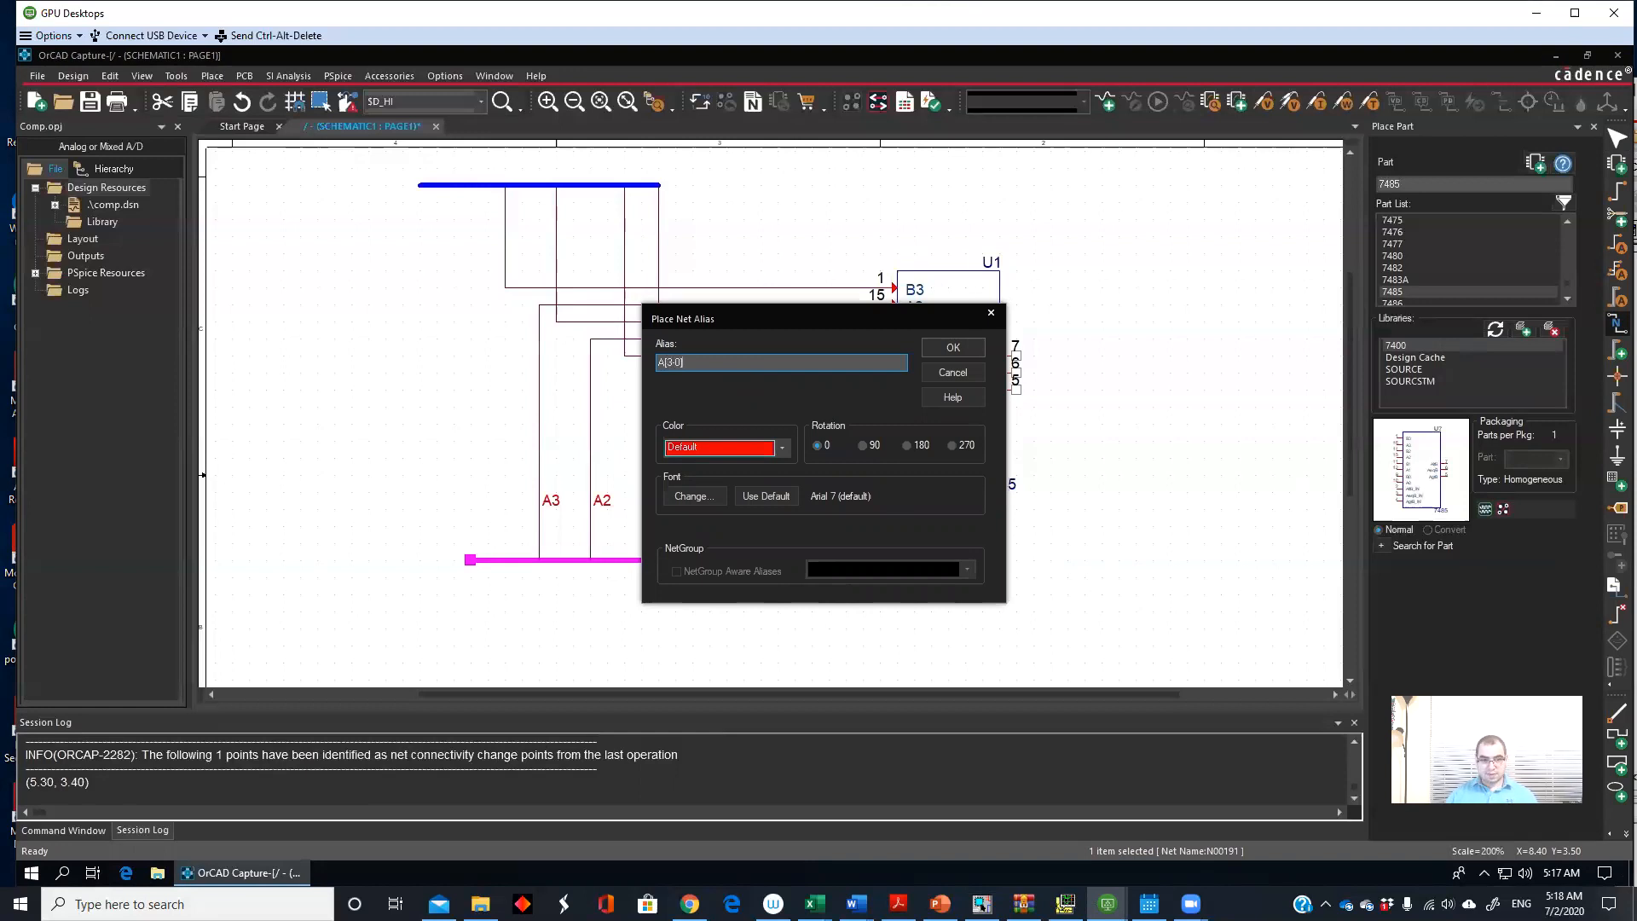
left_click(954, 347)
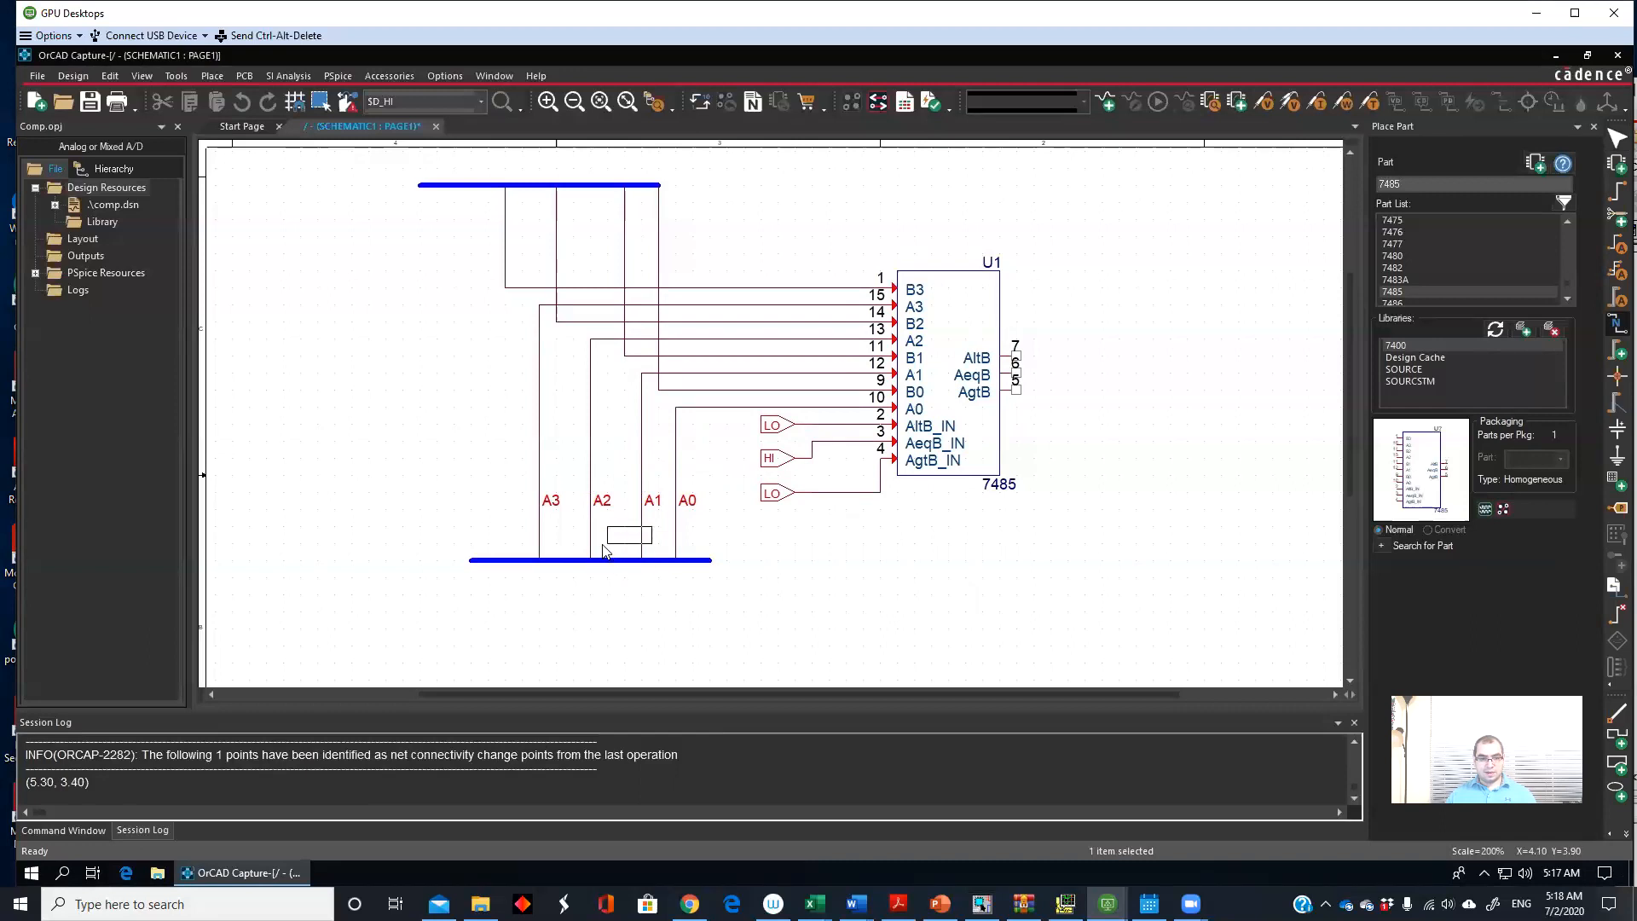
left_click(474, 559)
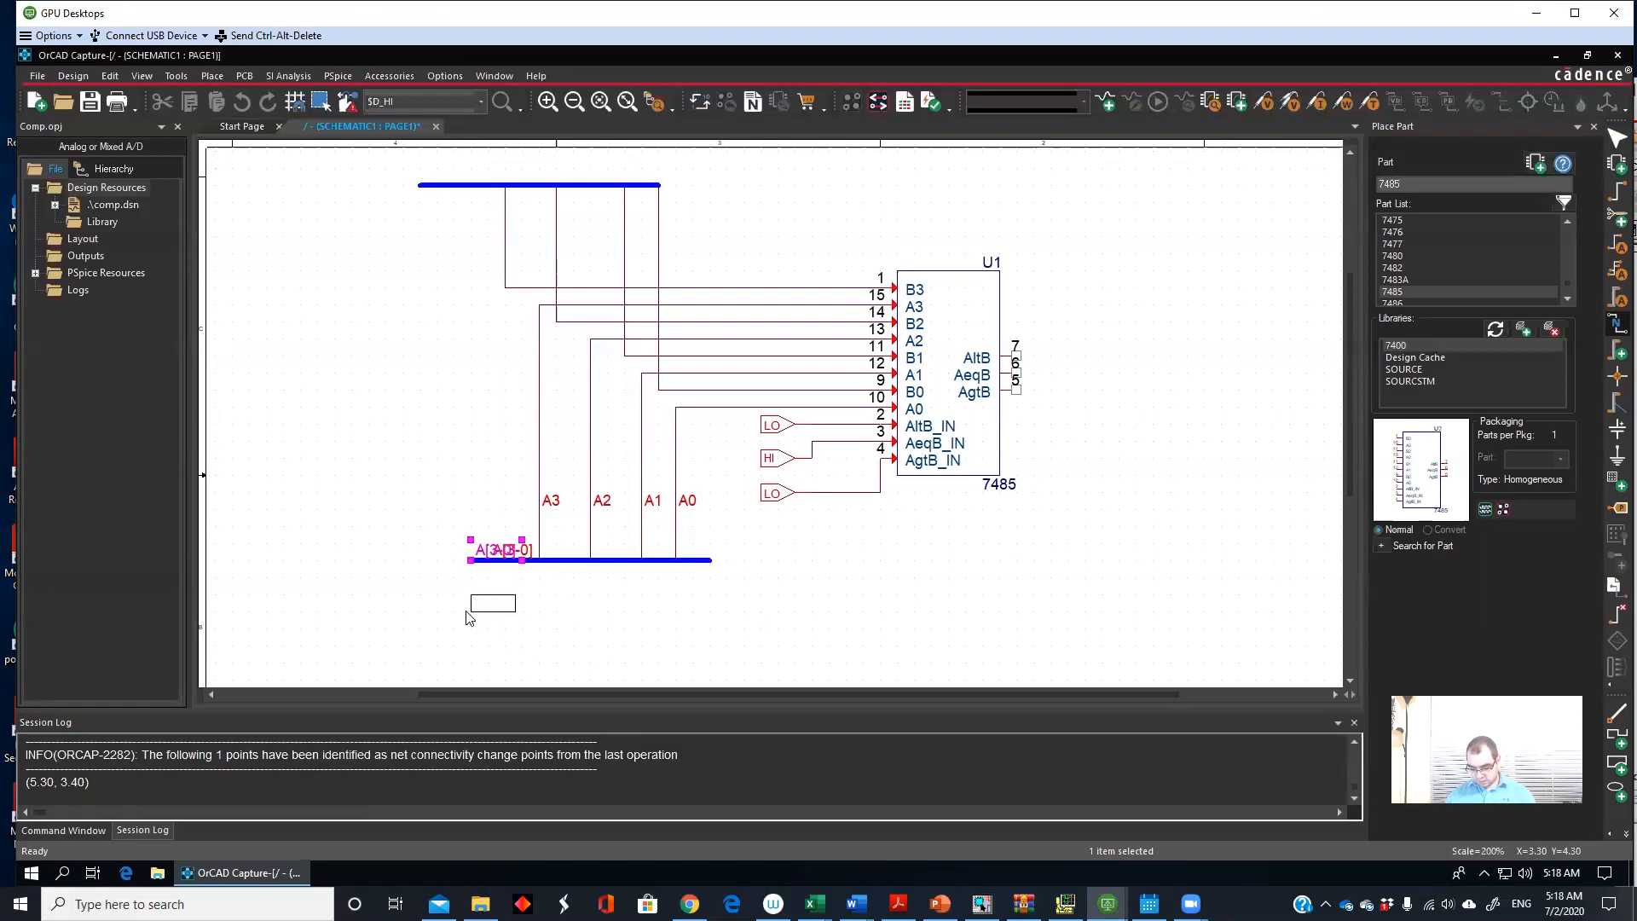
key("Escape")
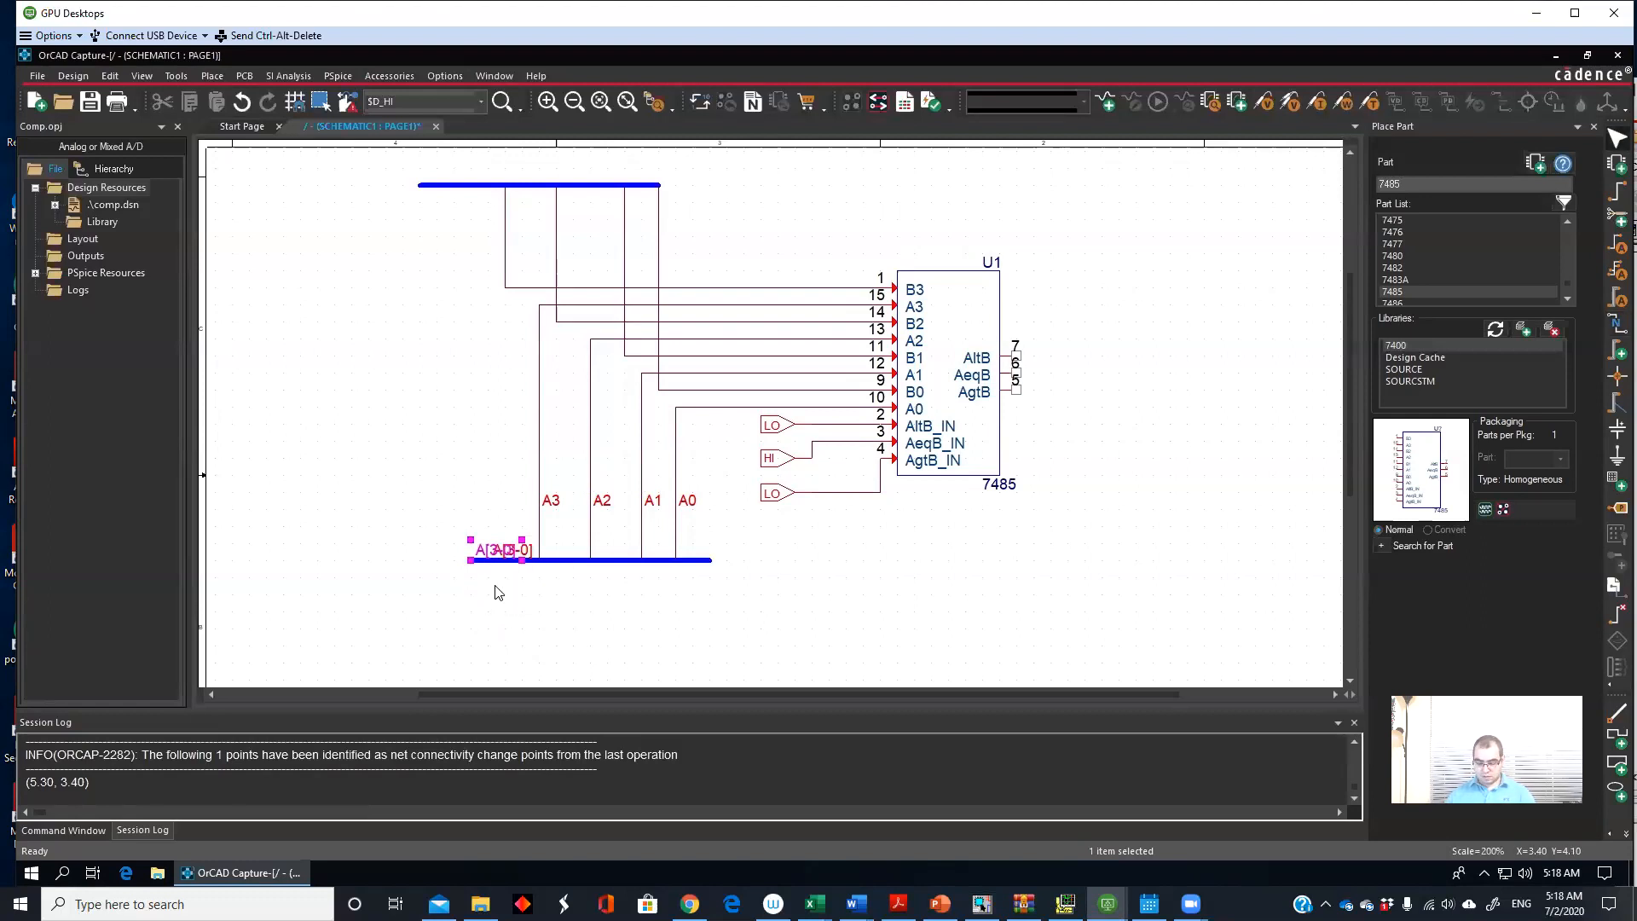
Step: Place a DigStim4 part from the SOURCSTM library at the left end of the A[3-0] bus and another at the B[3-0] bus
left_click(510, 602)
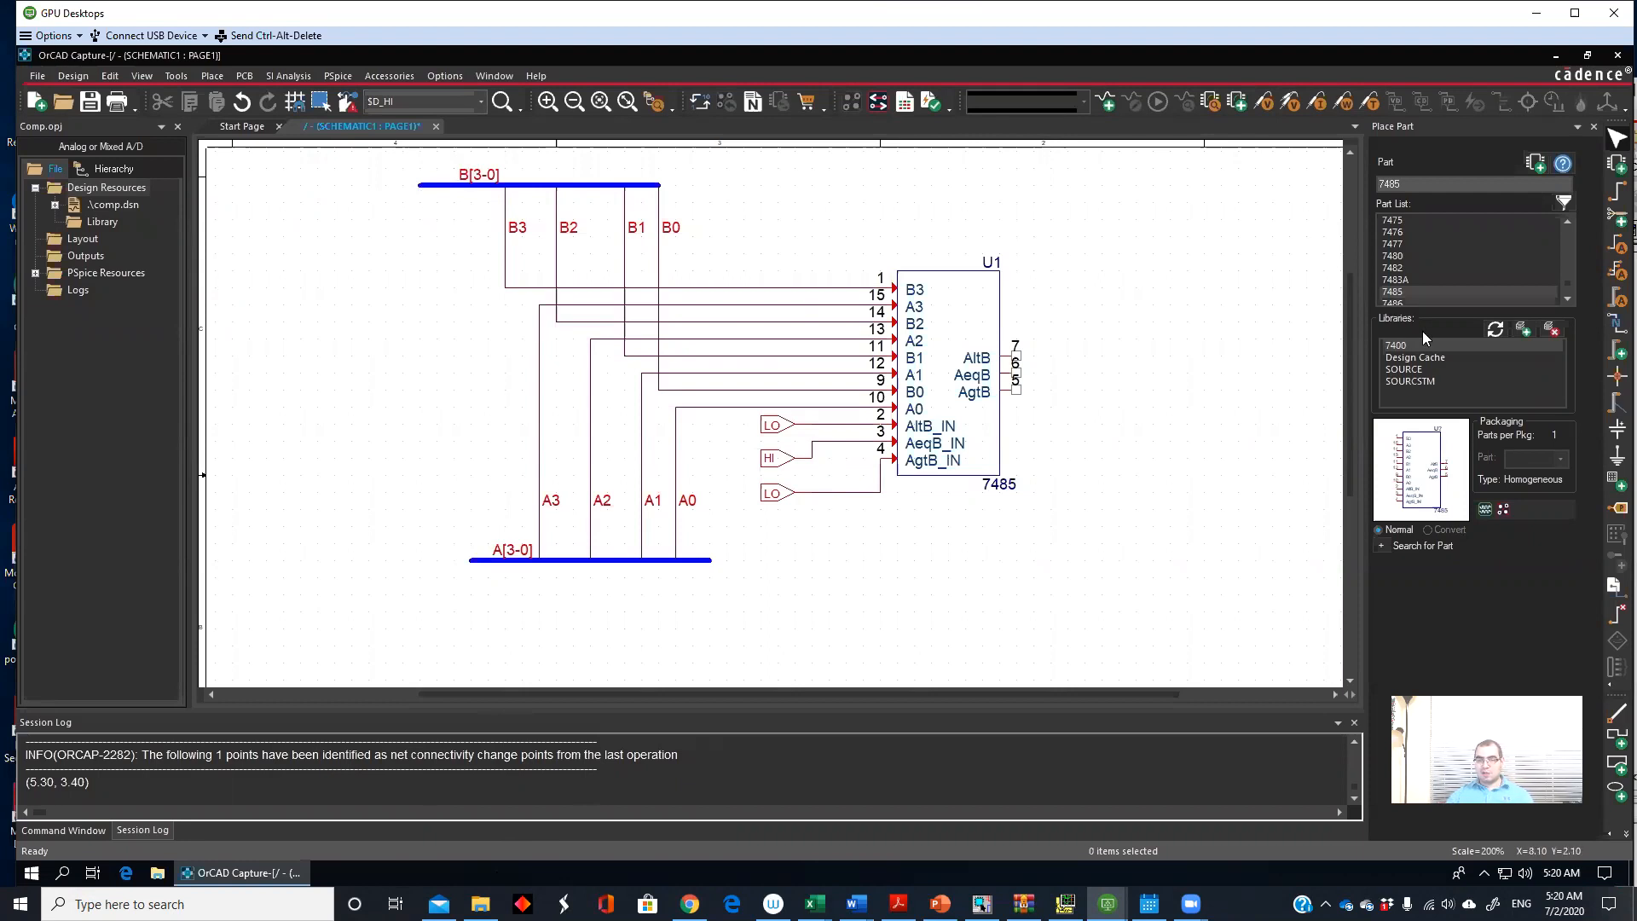
left_click(1426, 383)
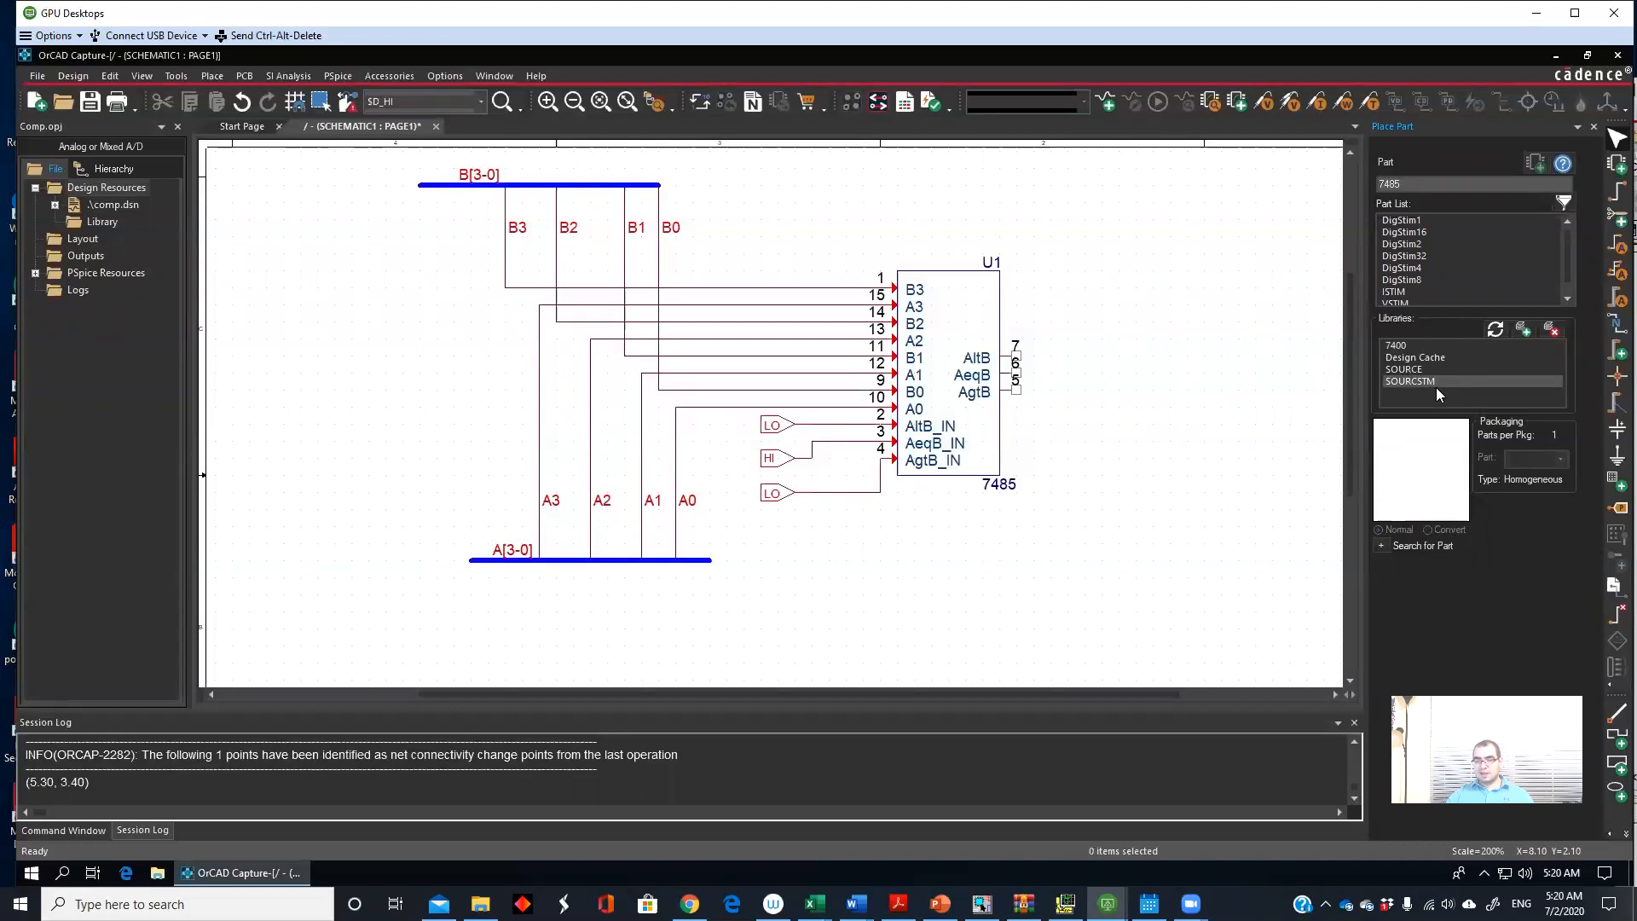
left_click(1438, 221)
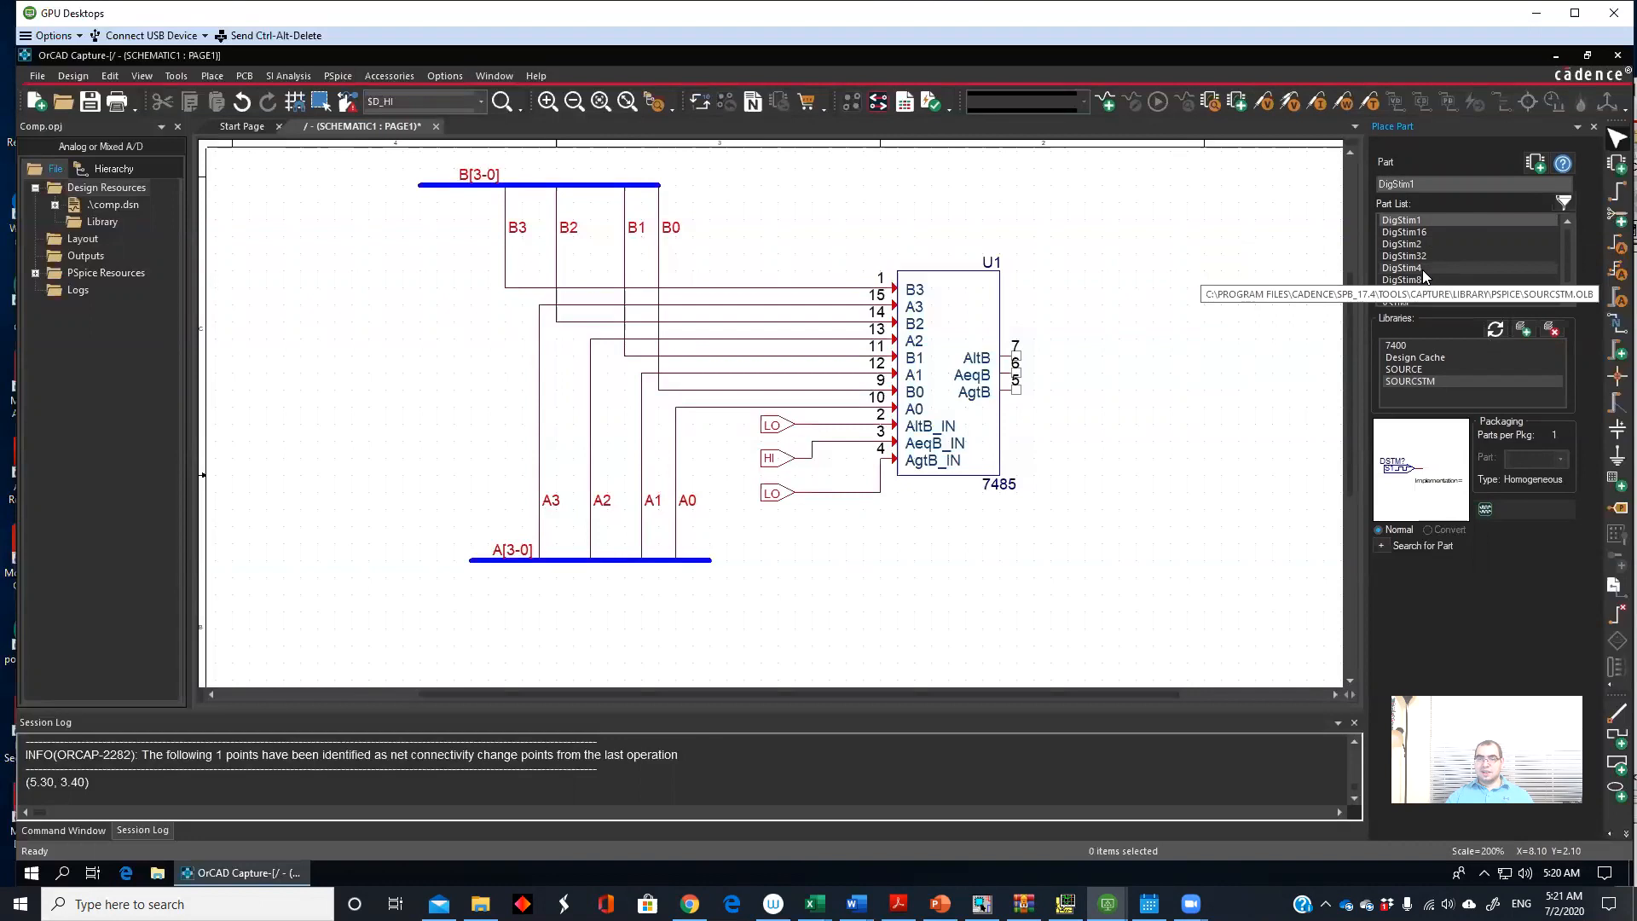
left_click(1423, 270)
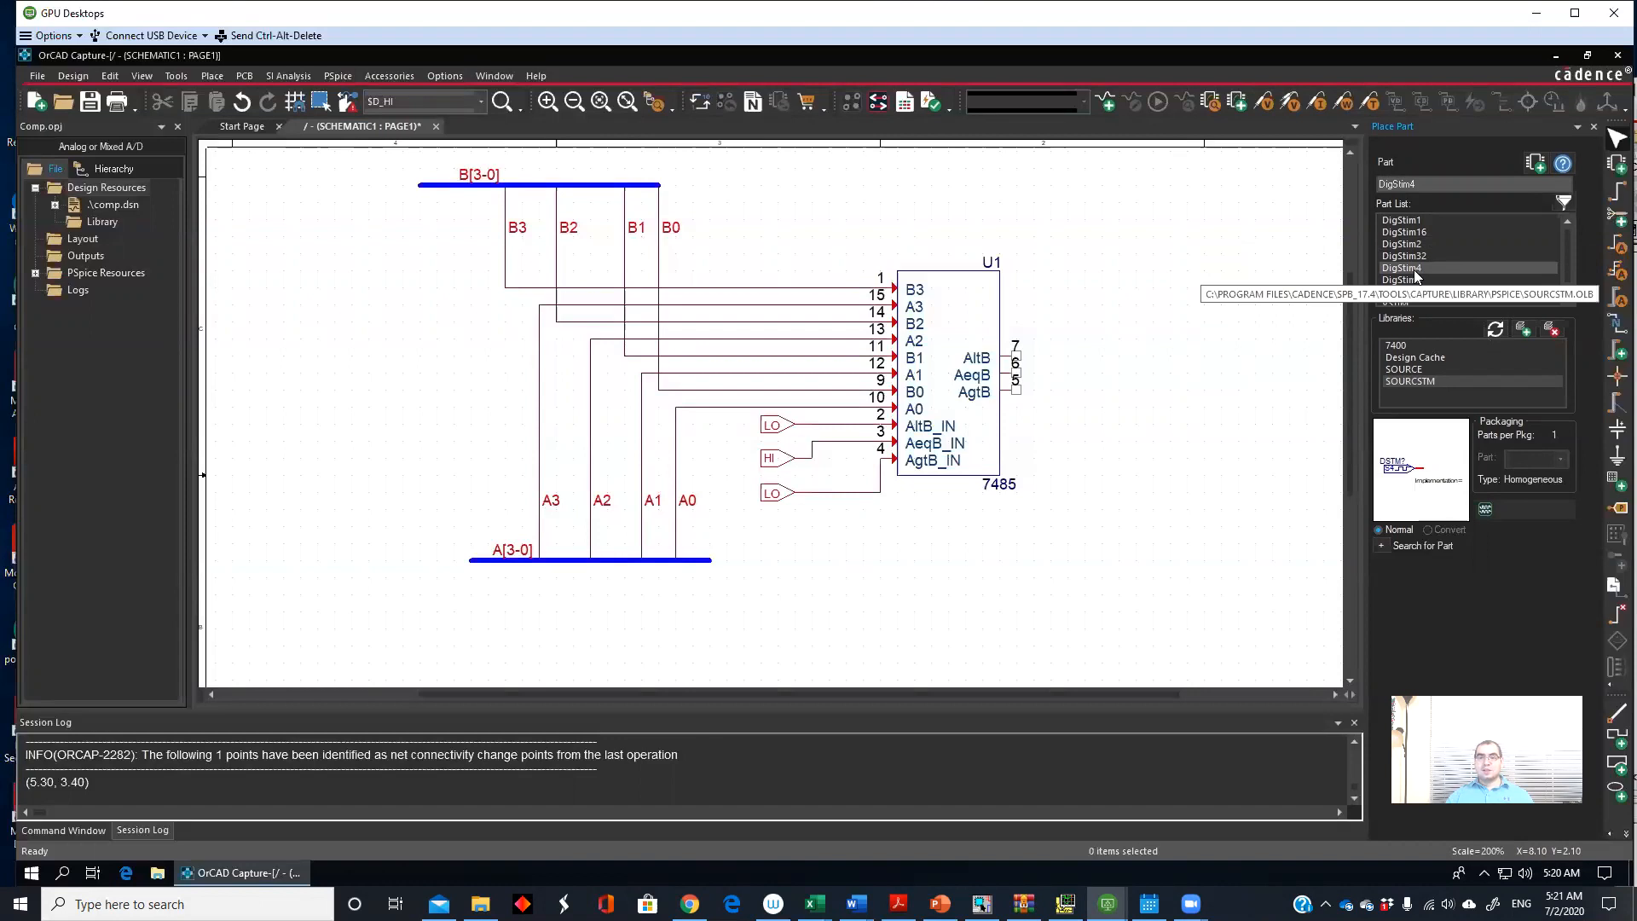
double_click(1416, 271)
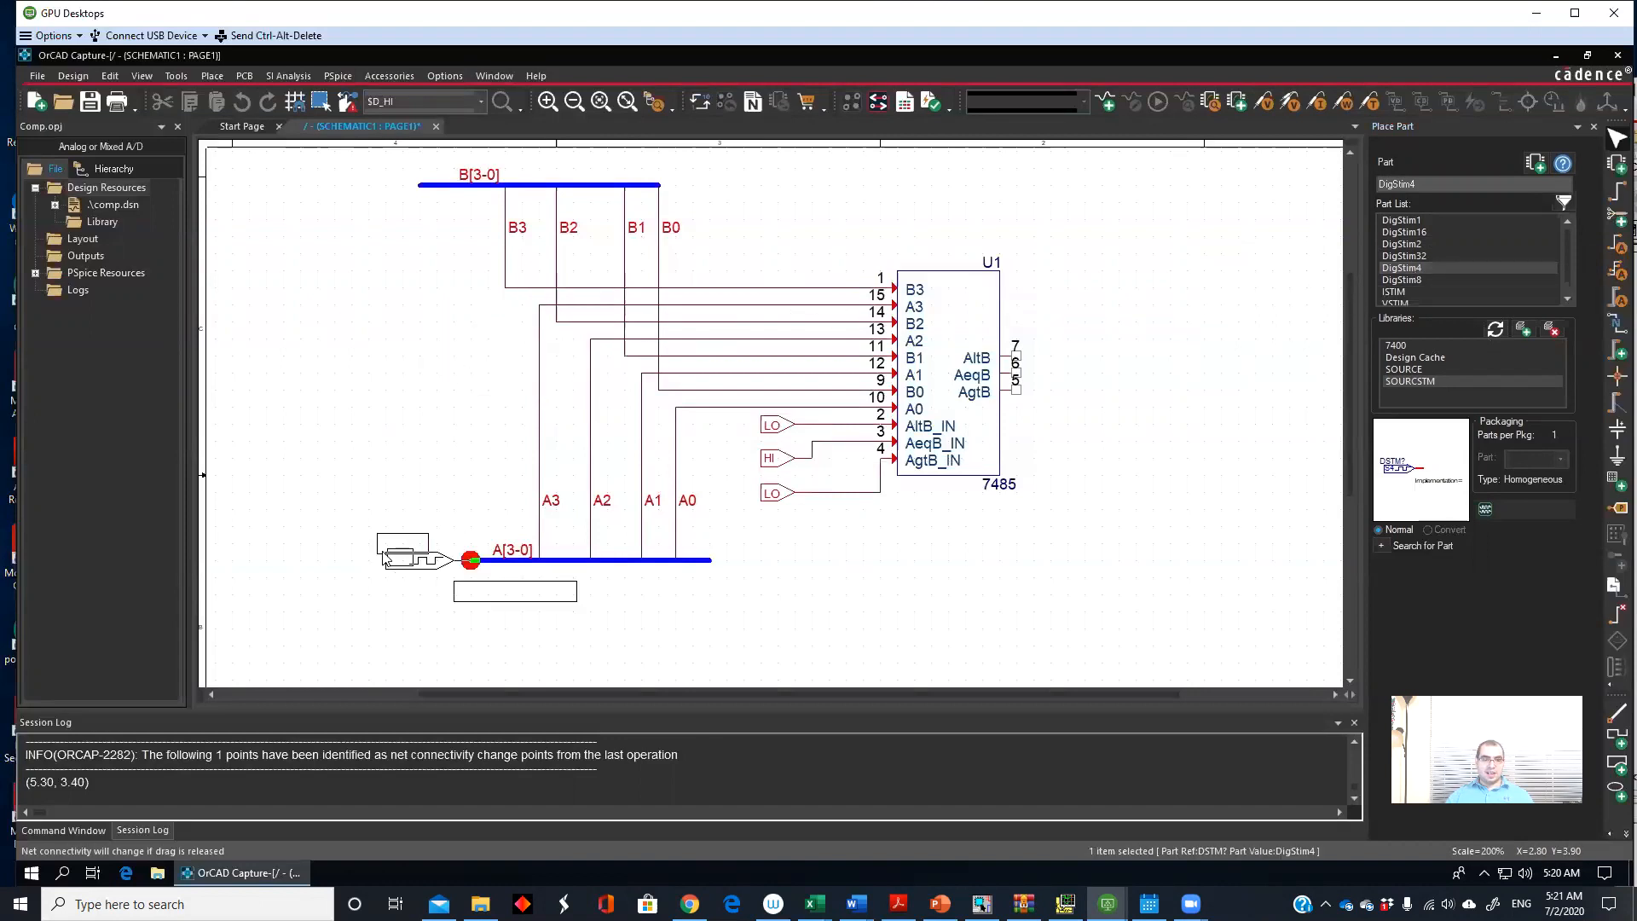
left_click(384, 543)
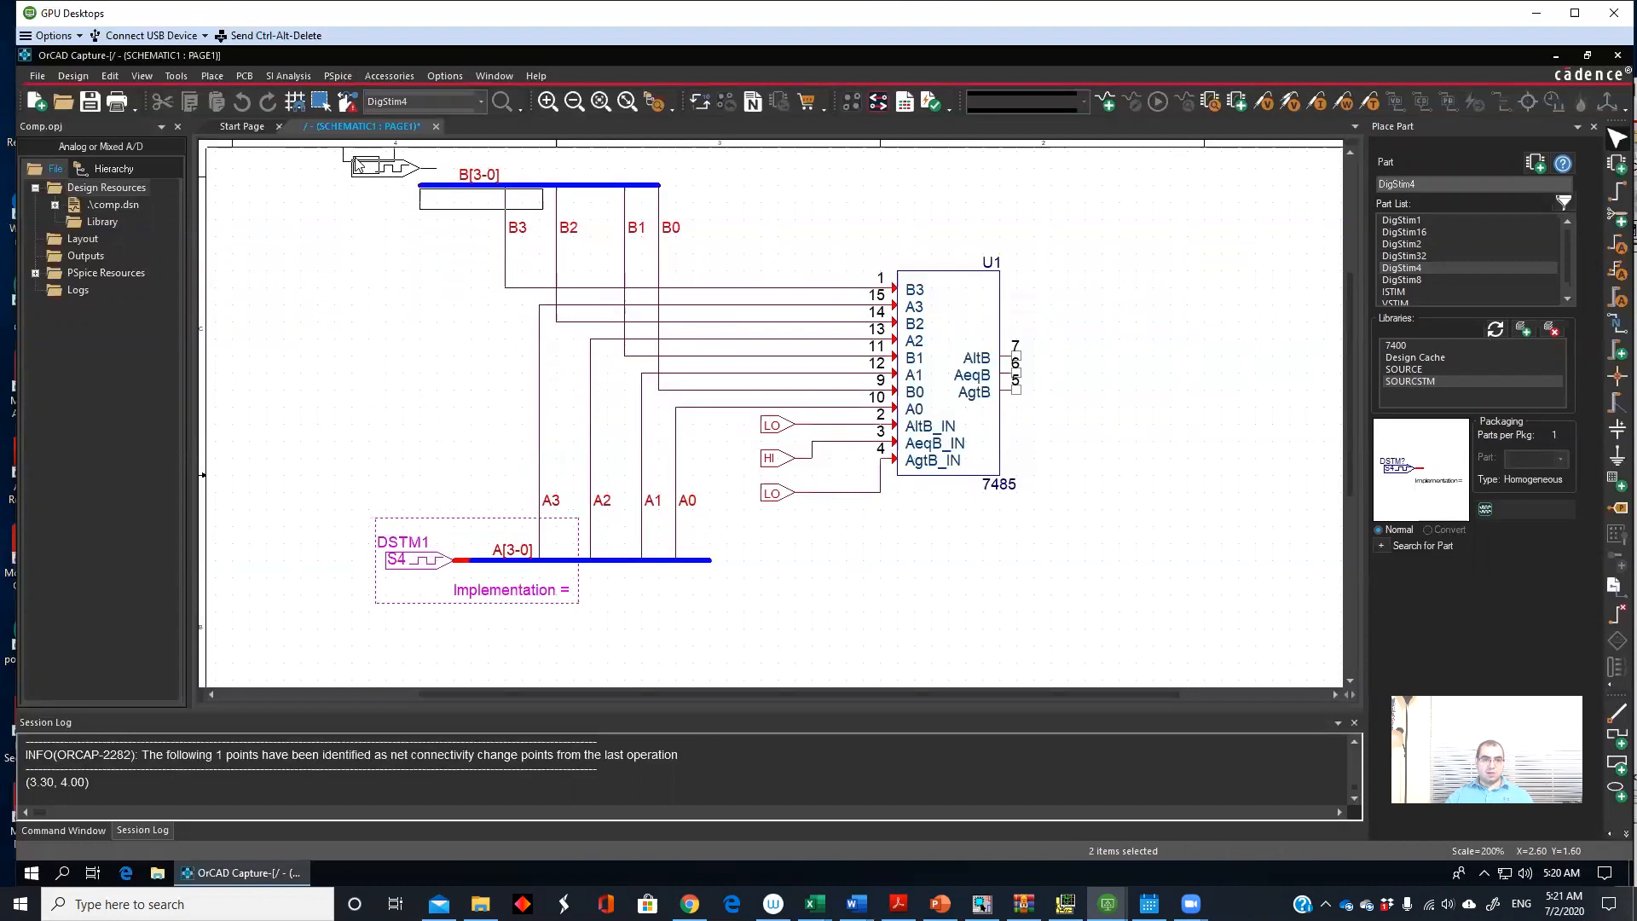
left_click(346, 206)
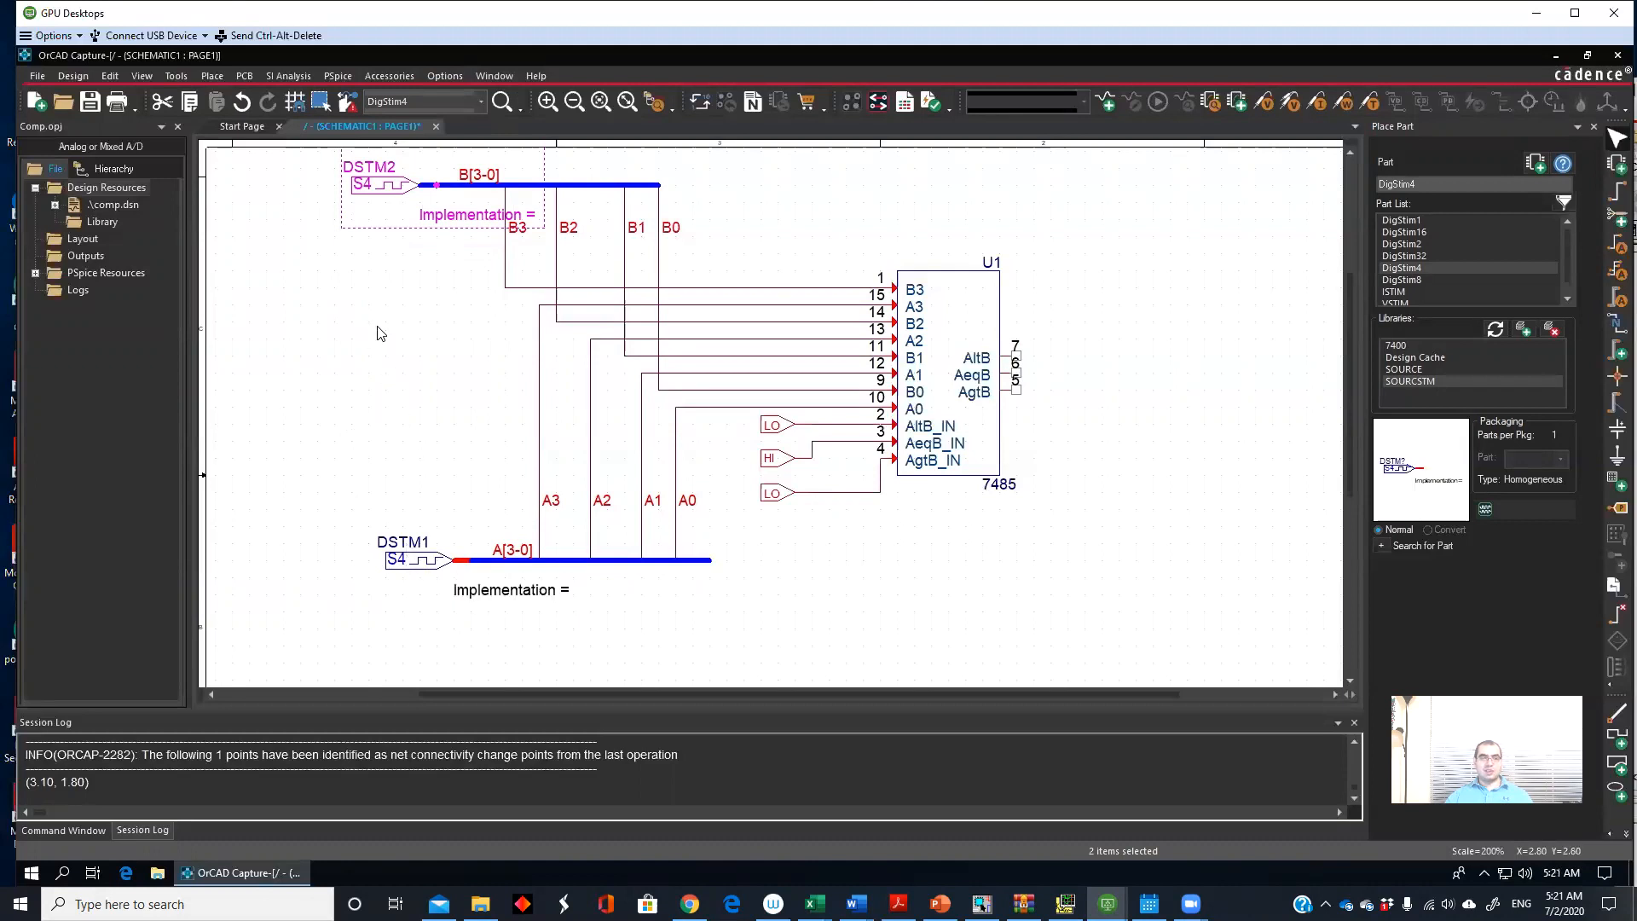
Step: Set the Implementation property of the lower stimulus, on the A[3-0] bus, to A4
left_click(544, 597)
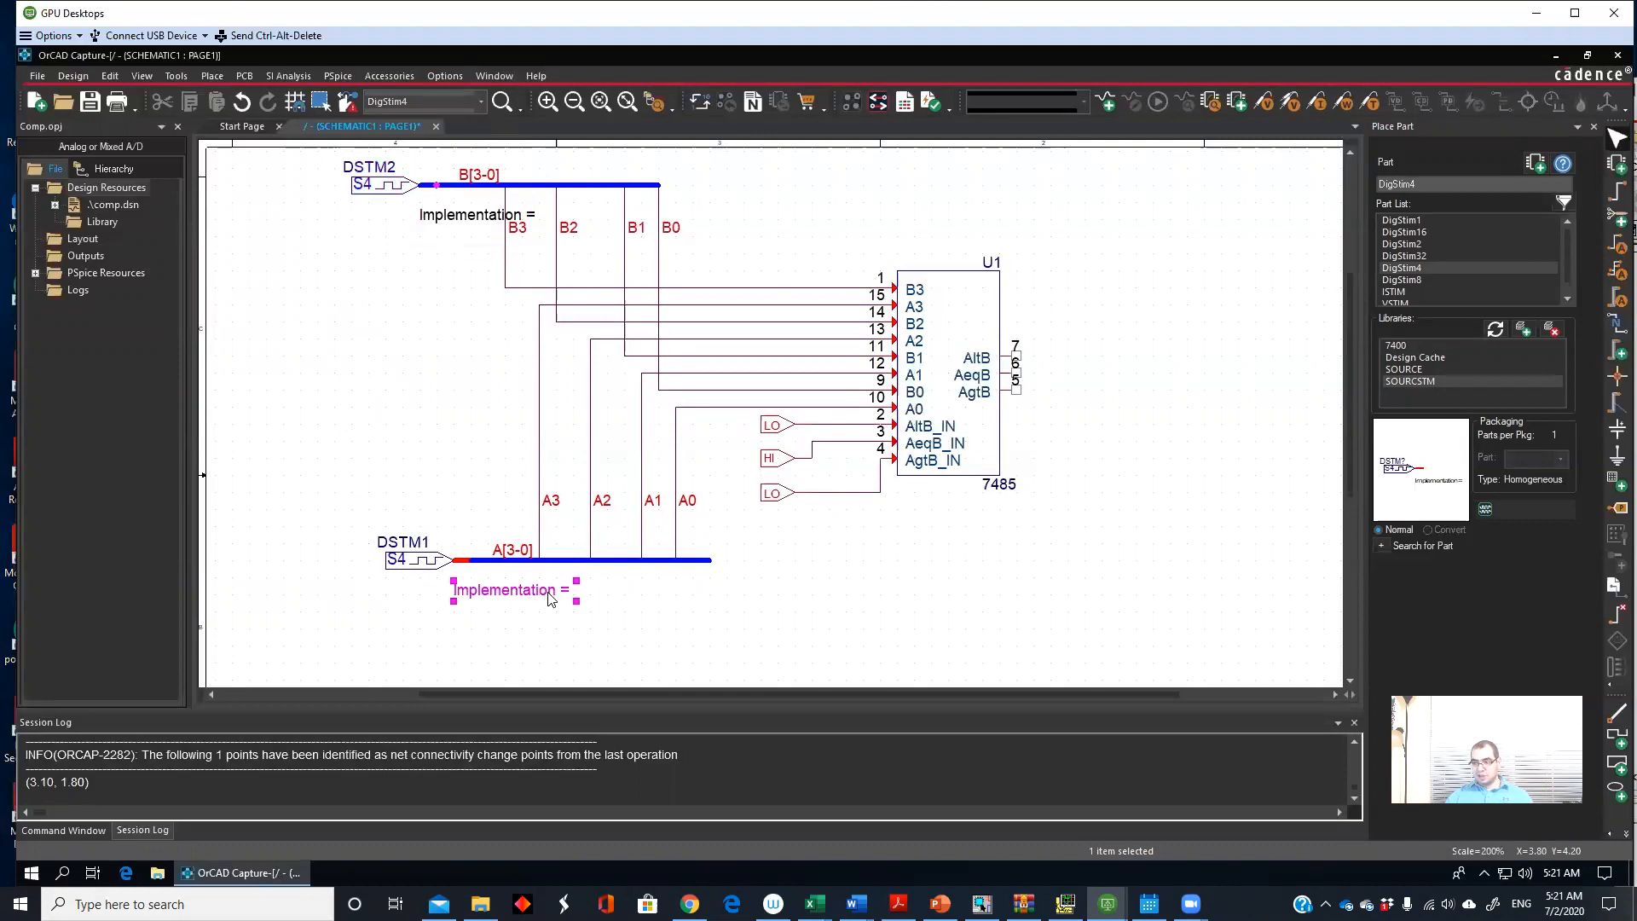
double_click(550, 597)
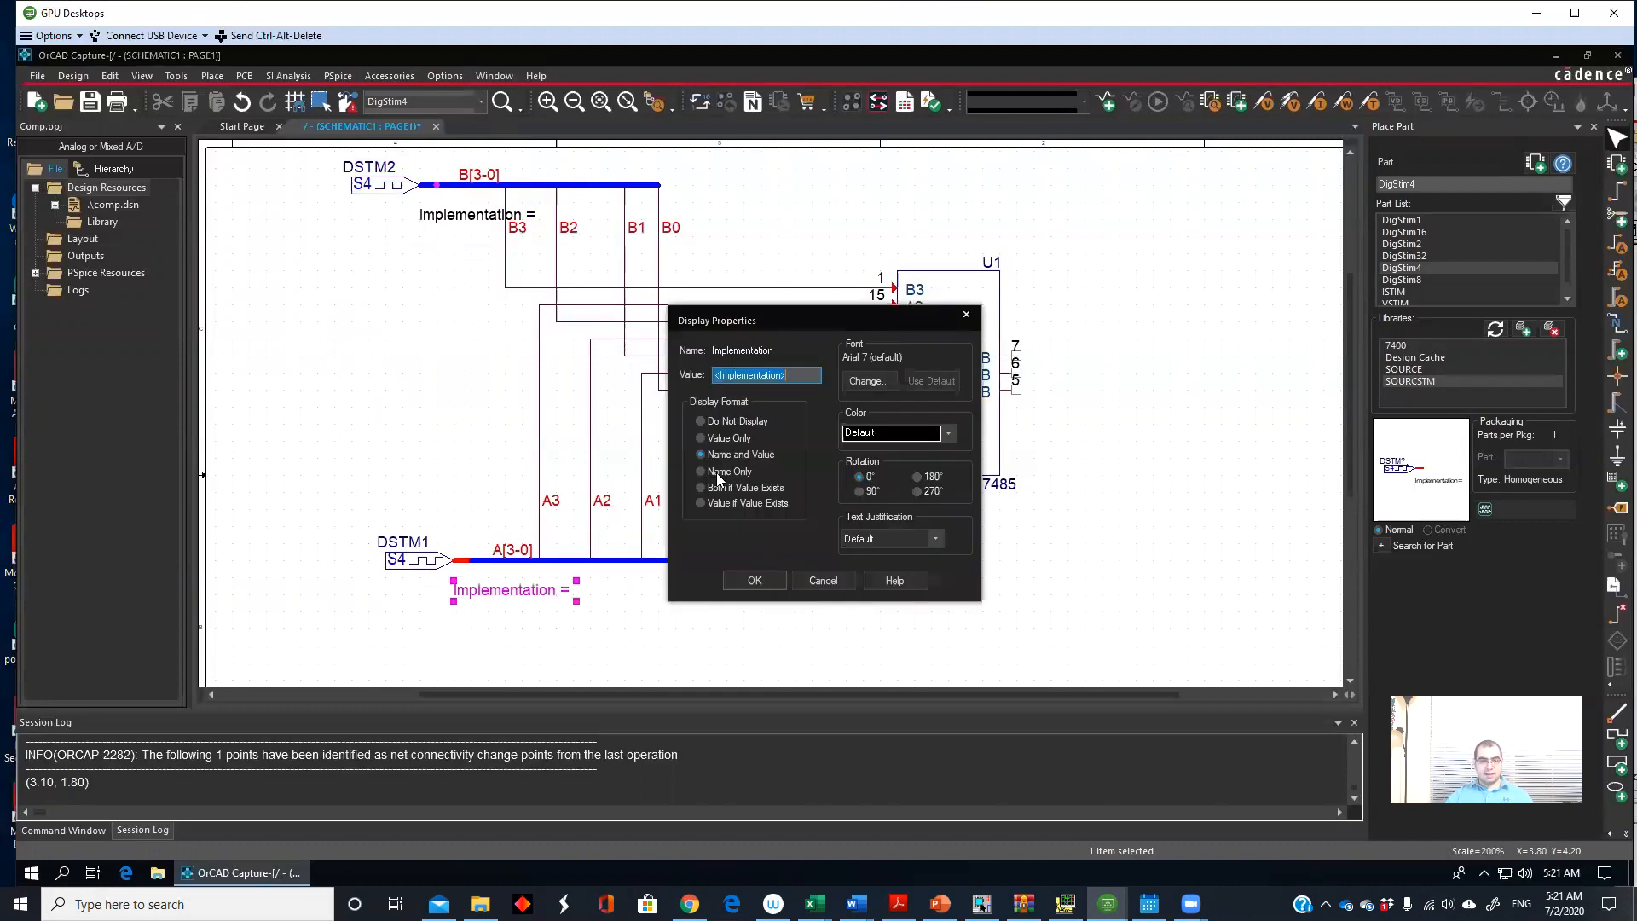
type("A4")
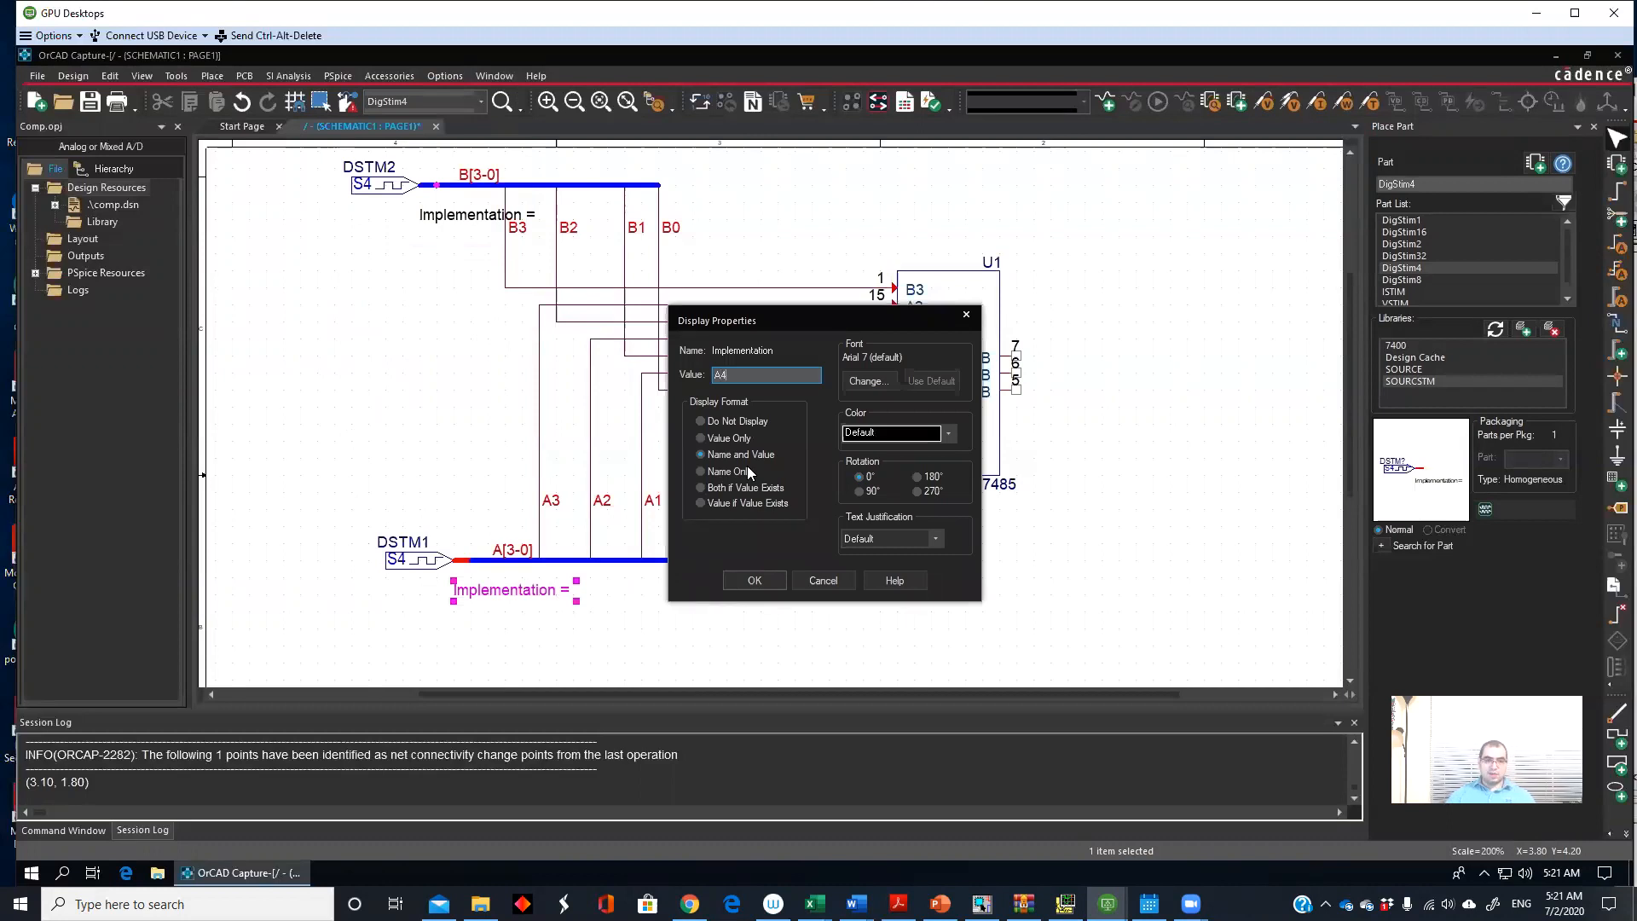
left_click(755, 587)
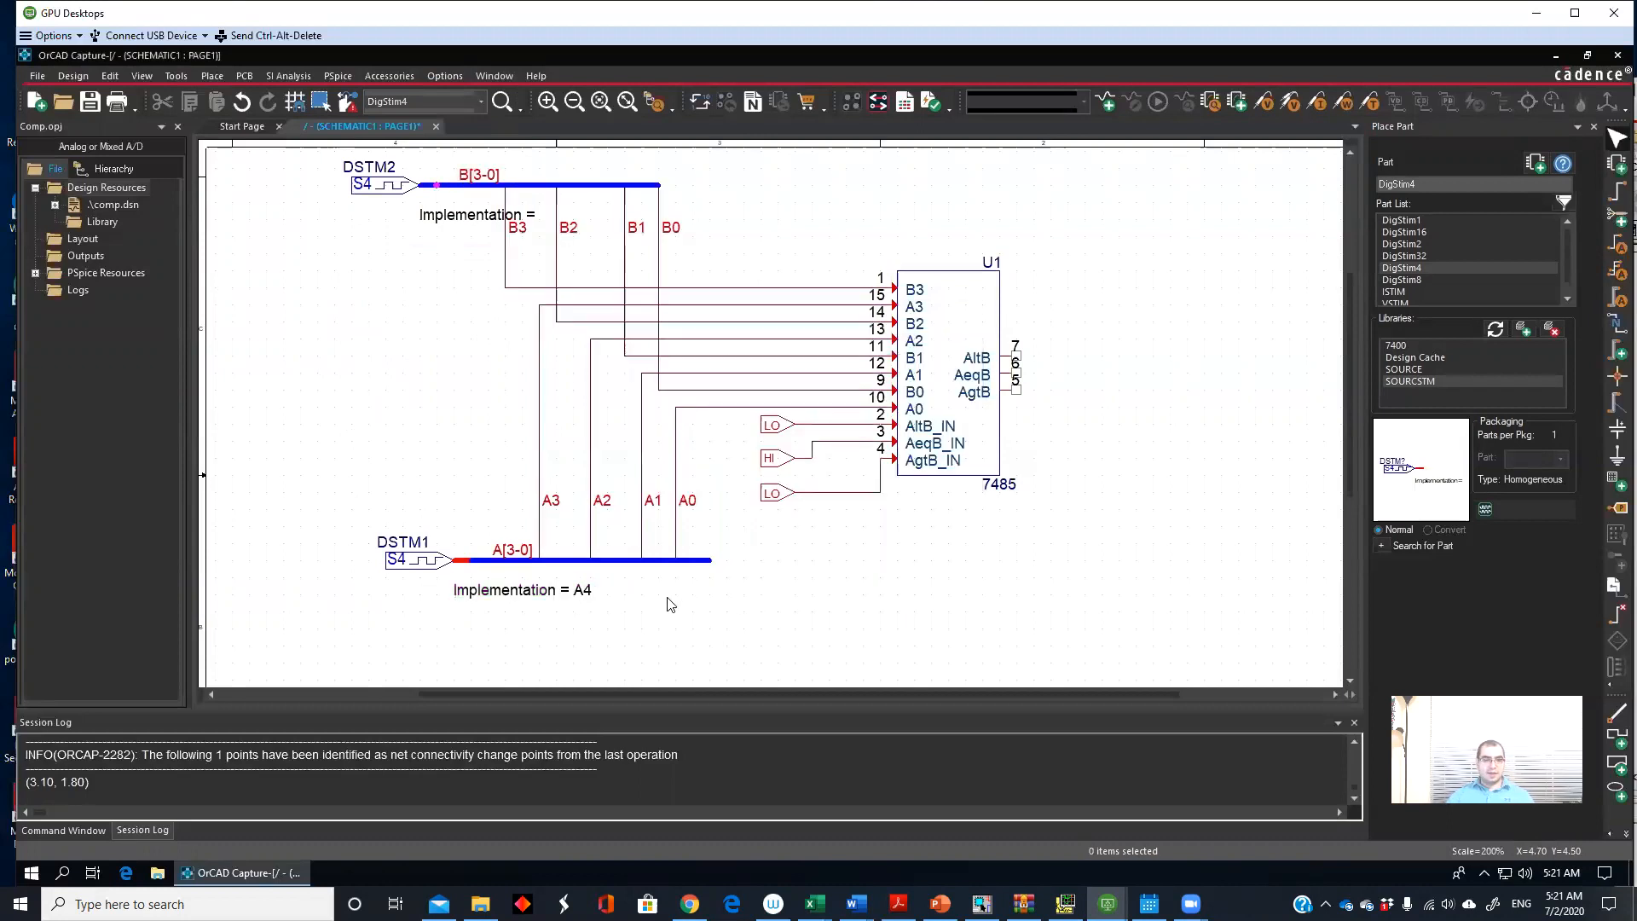
Step: Set the upper stimulus's Implementation to B4 and move that label directly beneath its symbol, clear of the B wires
double_click(478, 216)
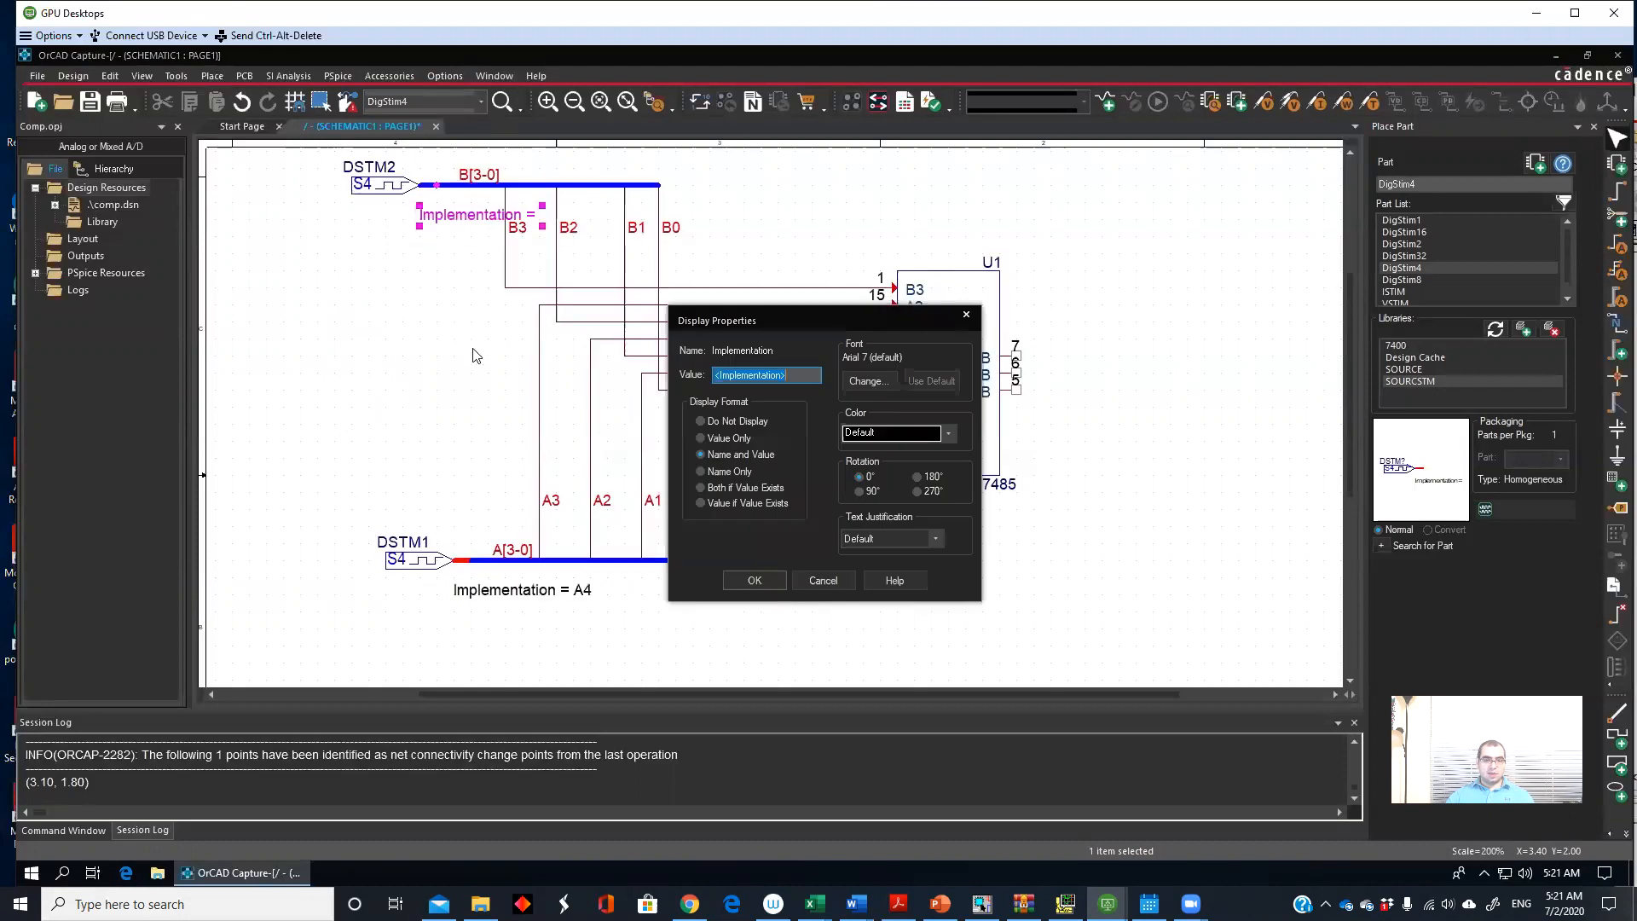
type("B4")
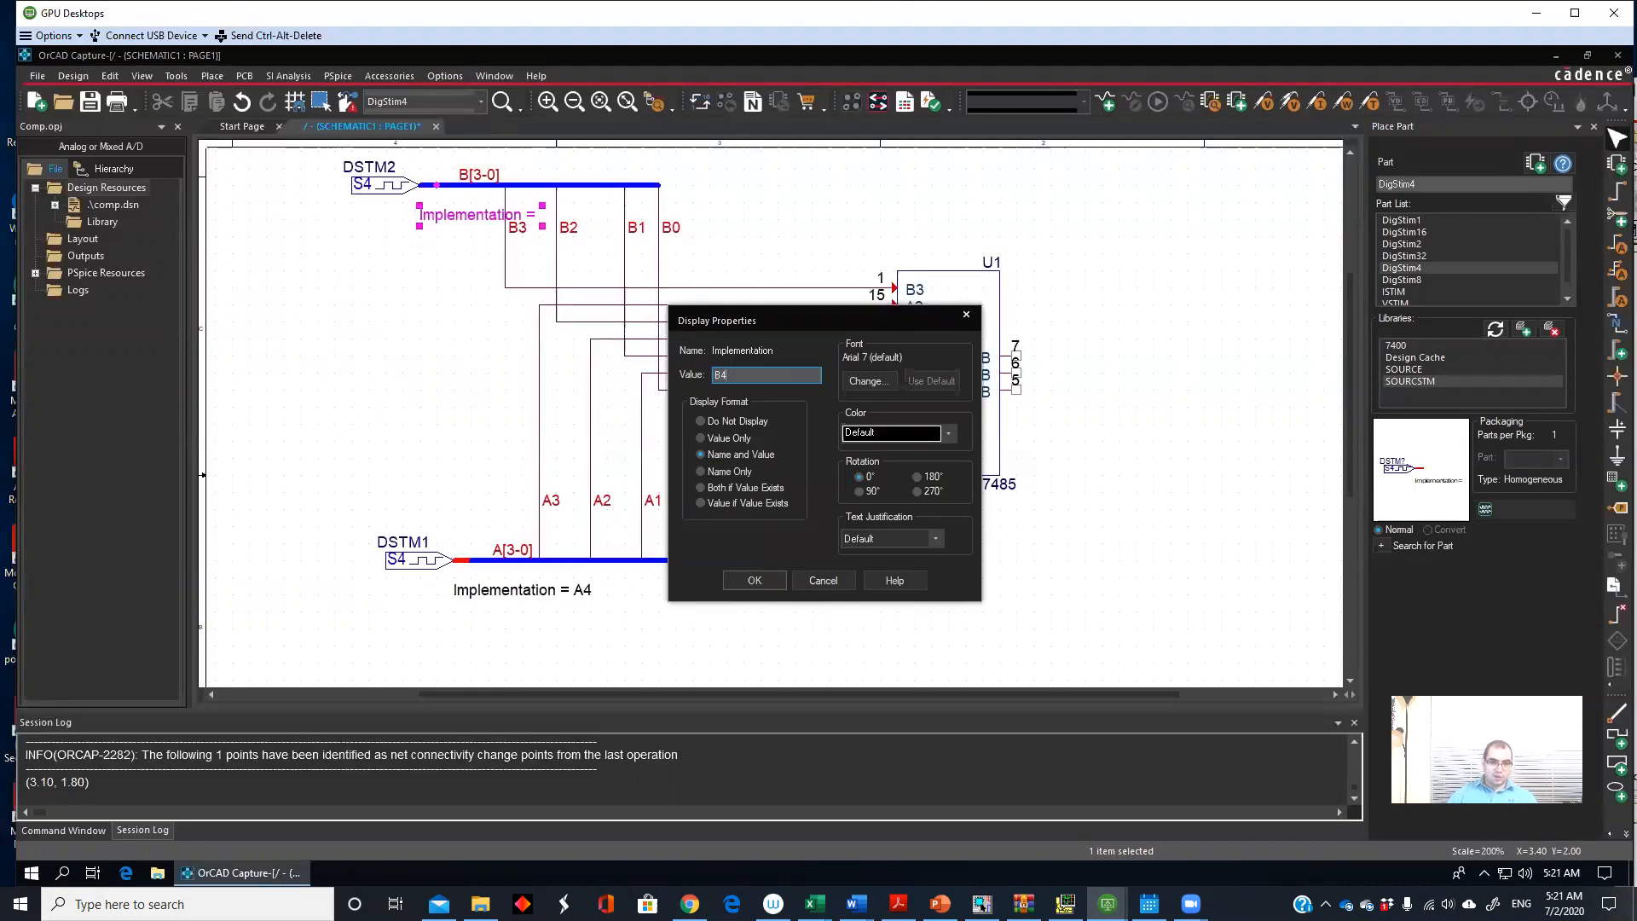
left_click(752, 582)
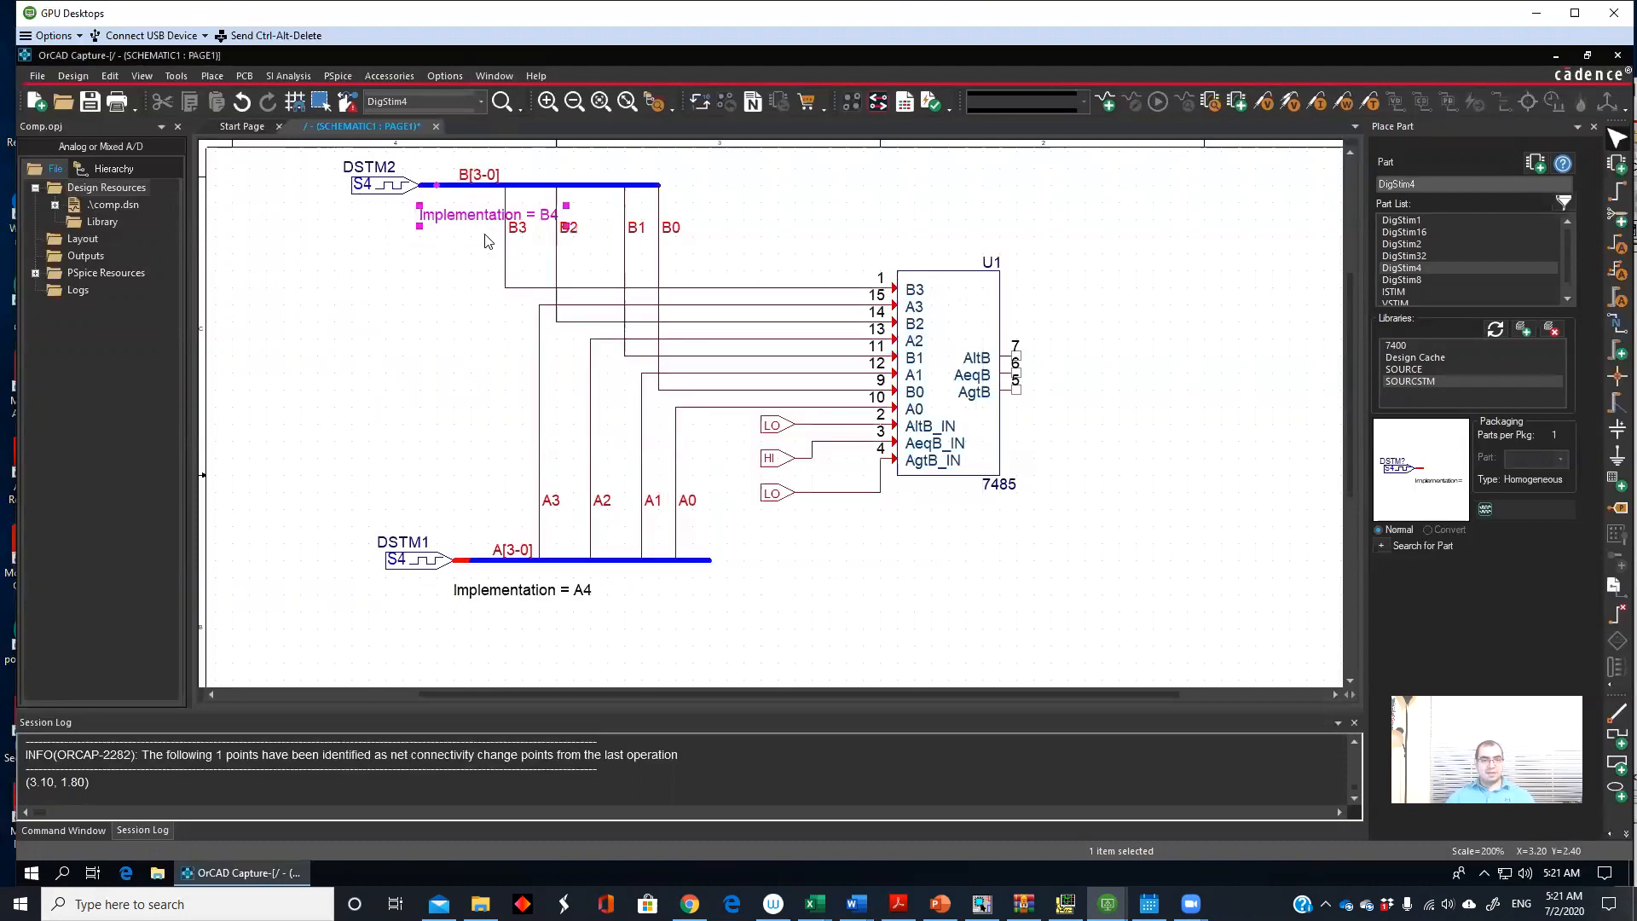
left_click_drag(459, 220, 373, 224)
left_click(386, 266)
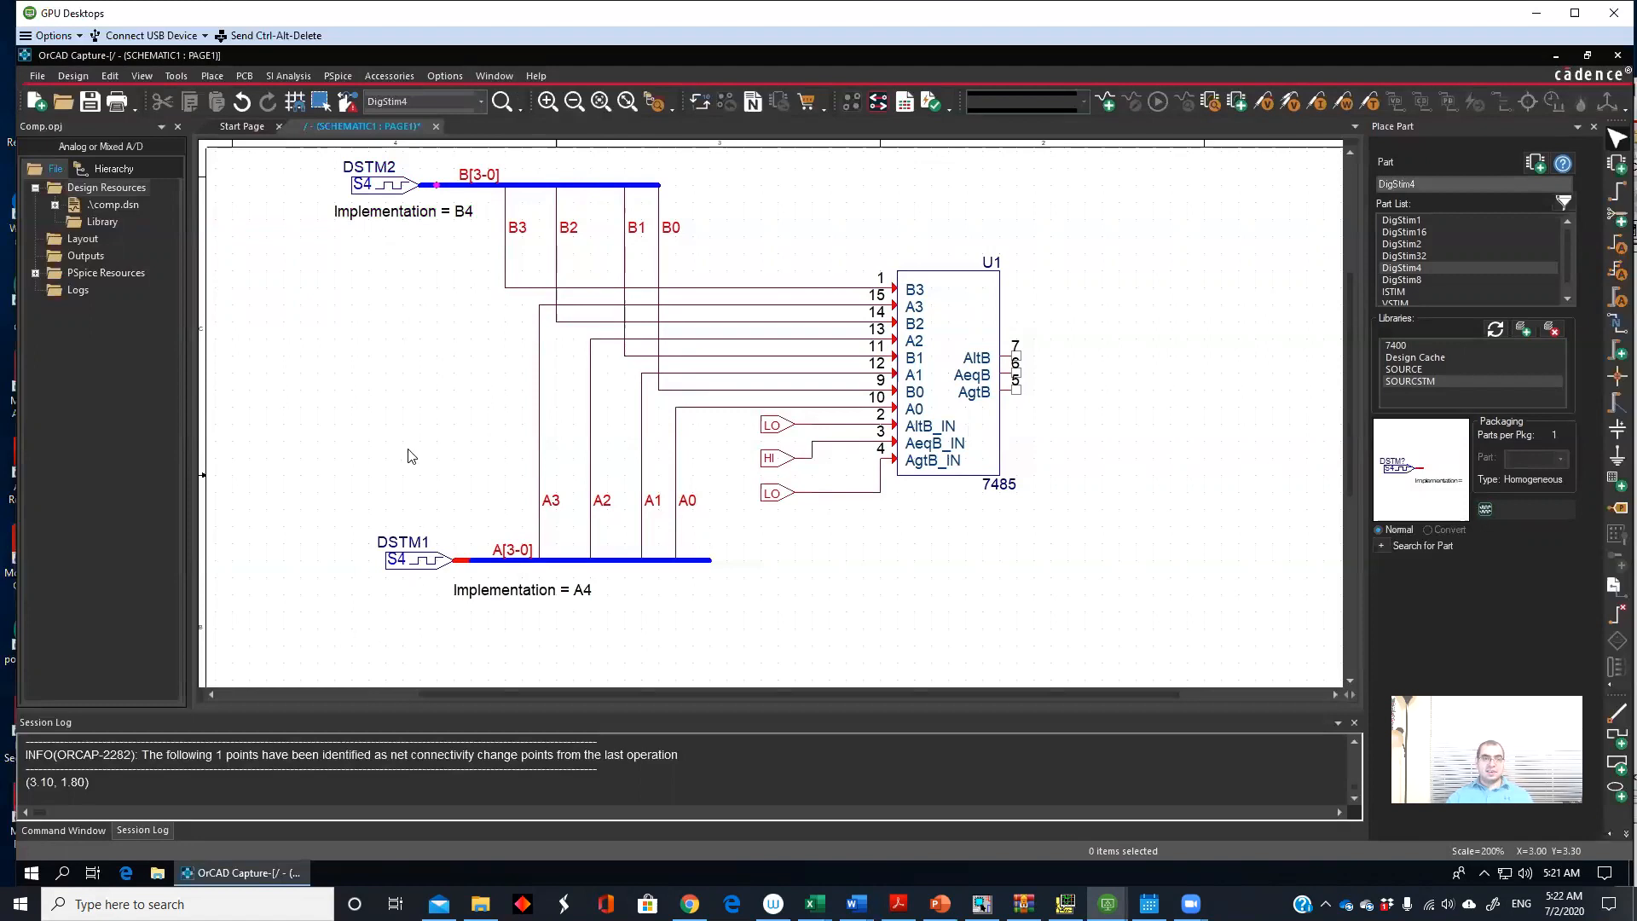
Step: Open the PSpice stimulus of DSTM1 in the Stimulus Editor and create A4 as a digital bus with width 4
left_click(421, 562)
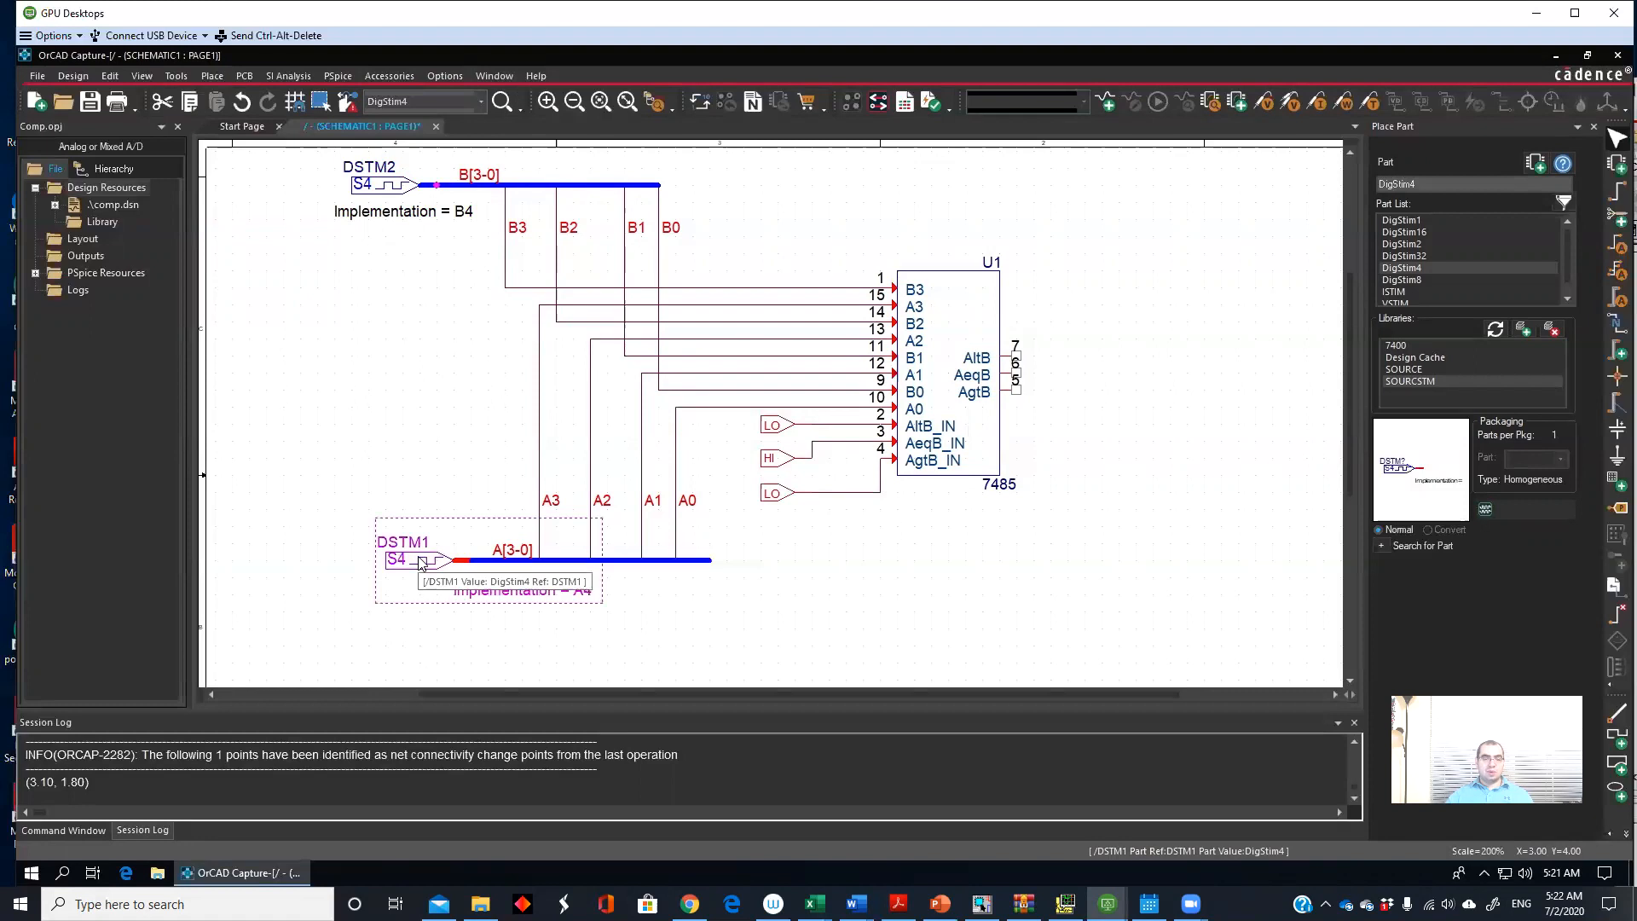
right_click(421, 562)
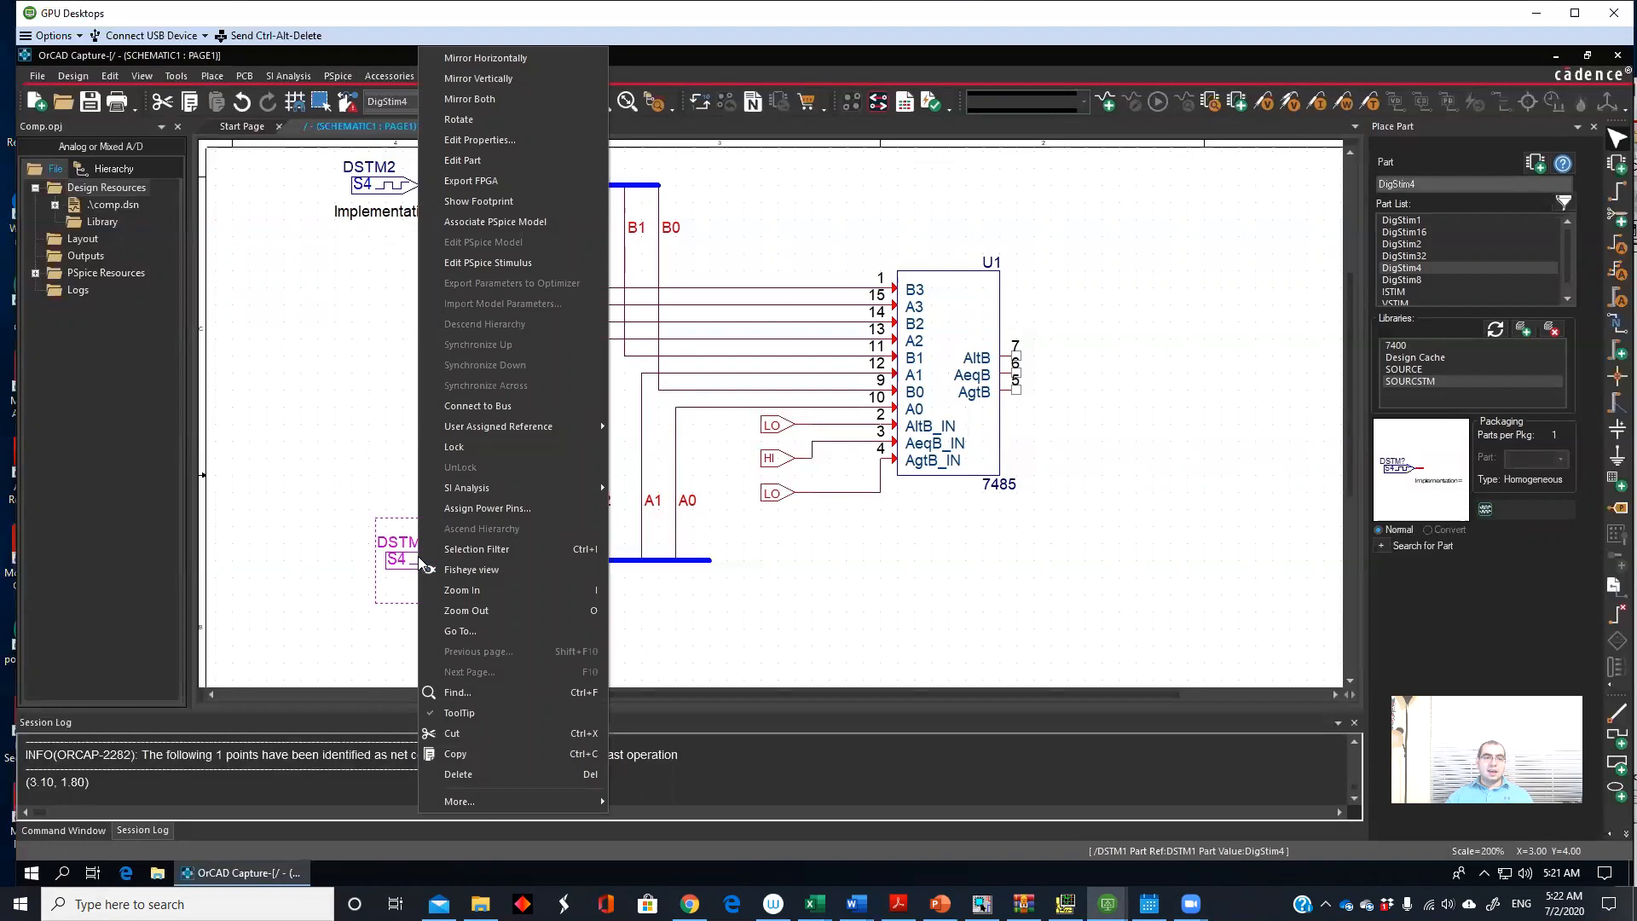
left_click(514, 265)
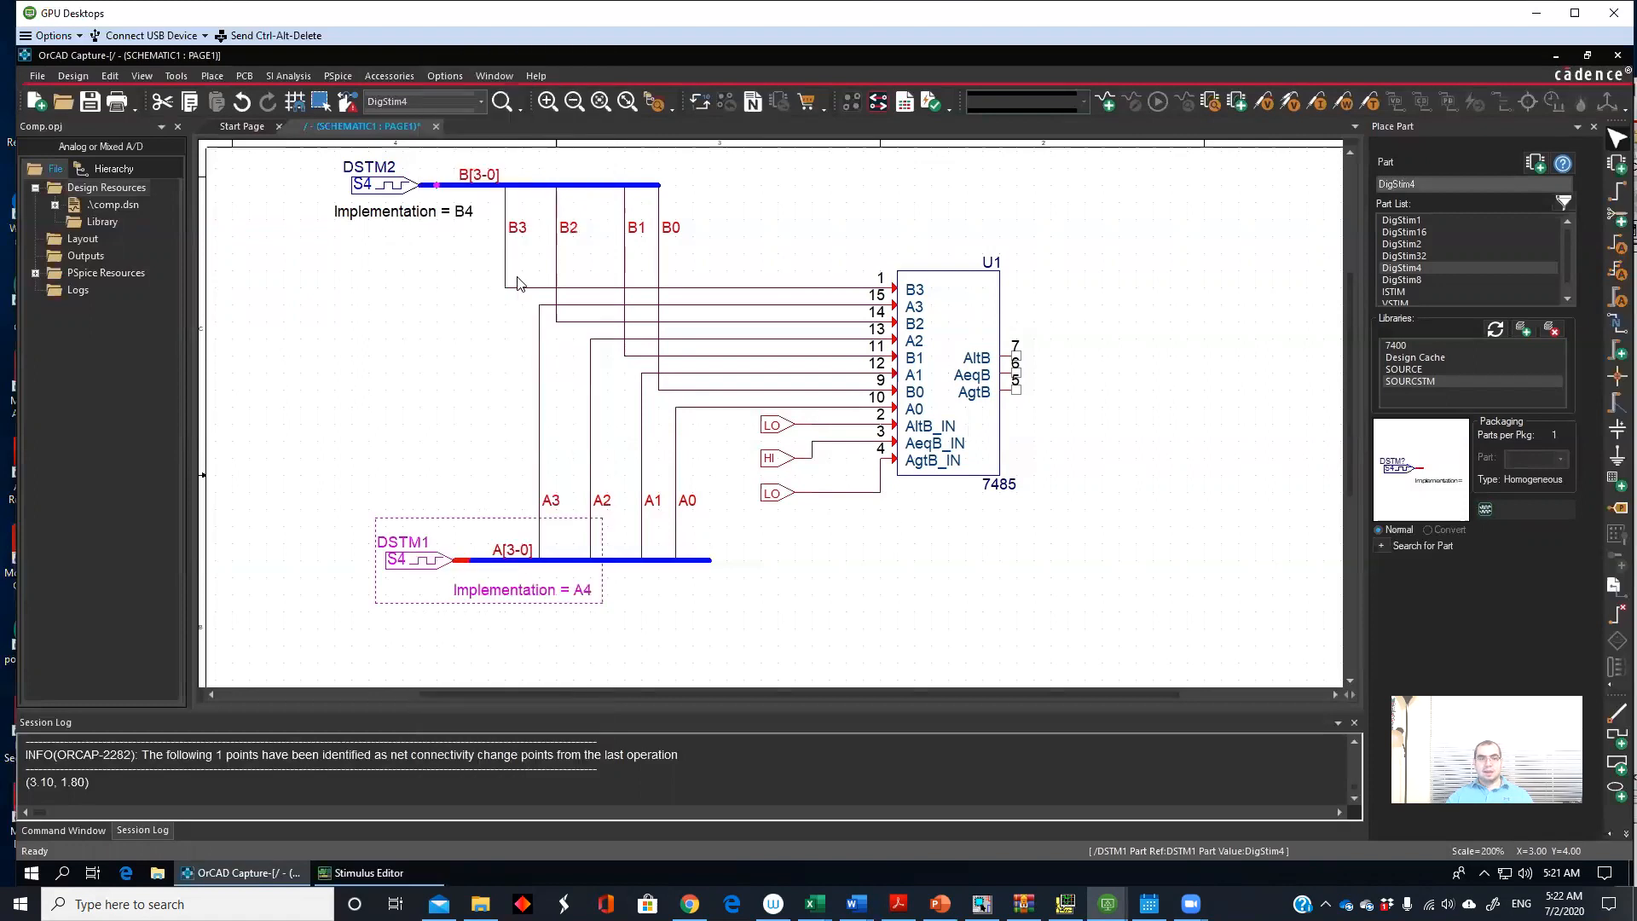
left_click(393, 875)
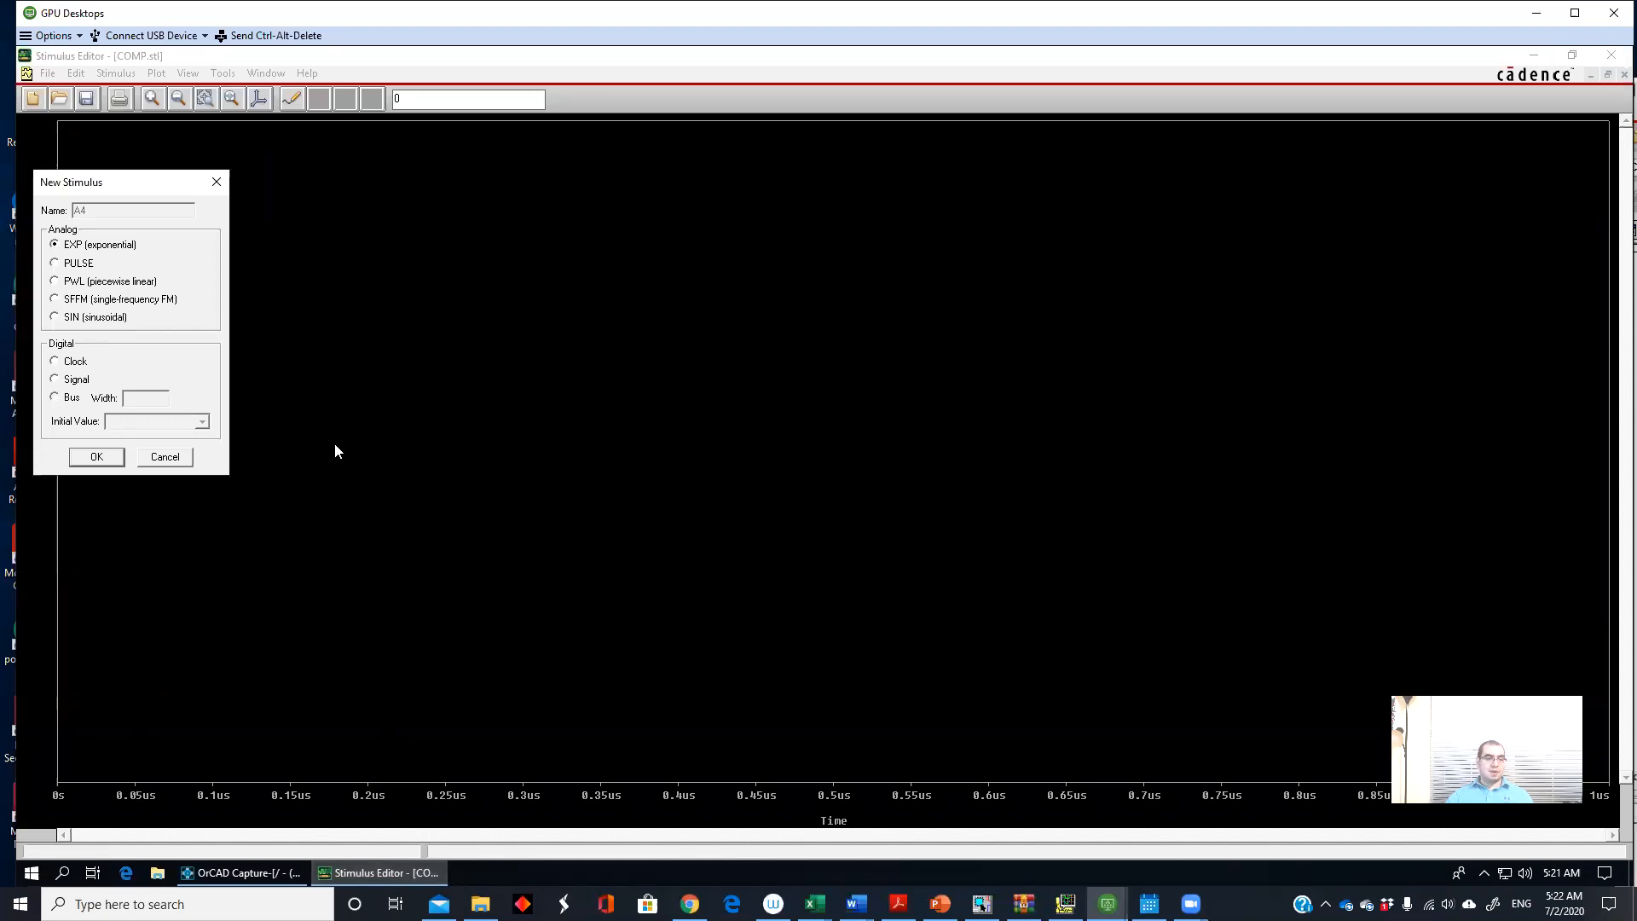
left_click(74, 399)
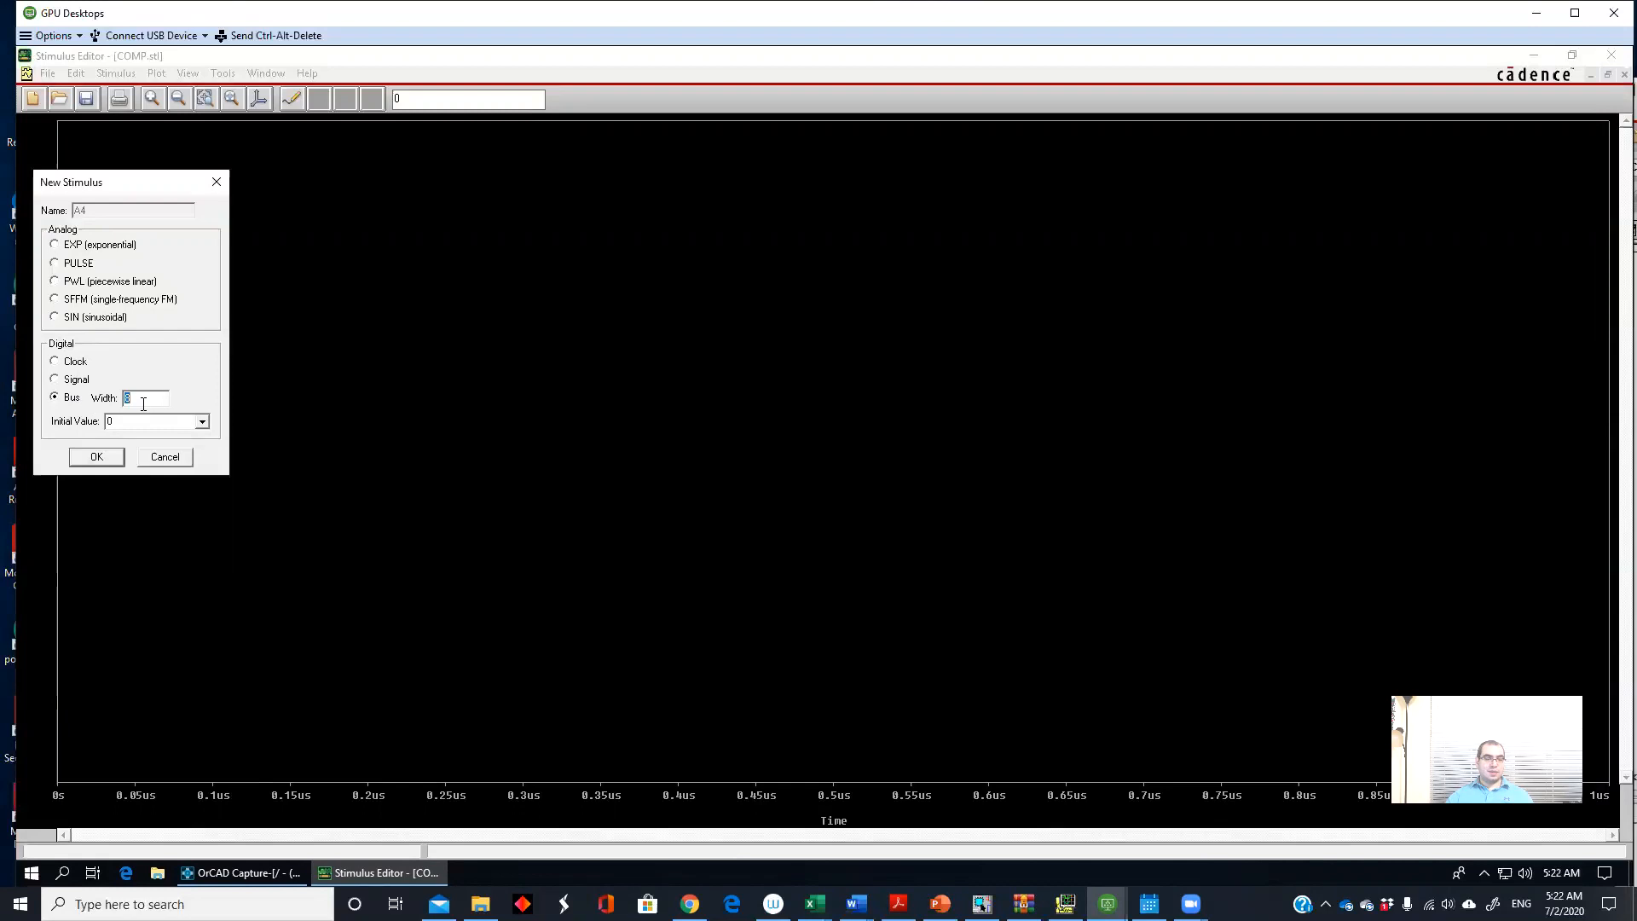
type("4")
left_click(107, 461)
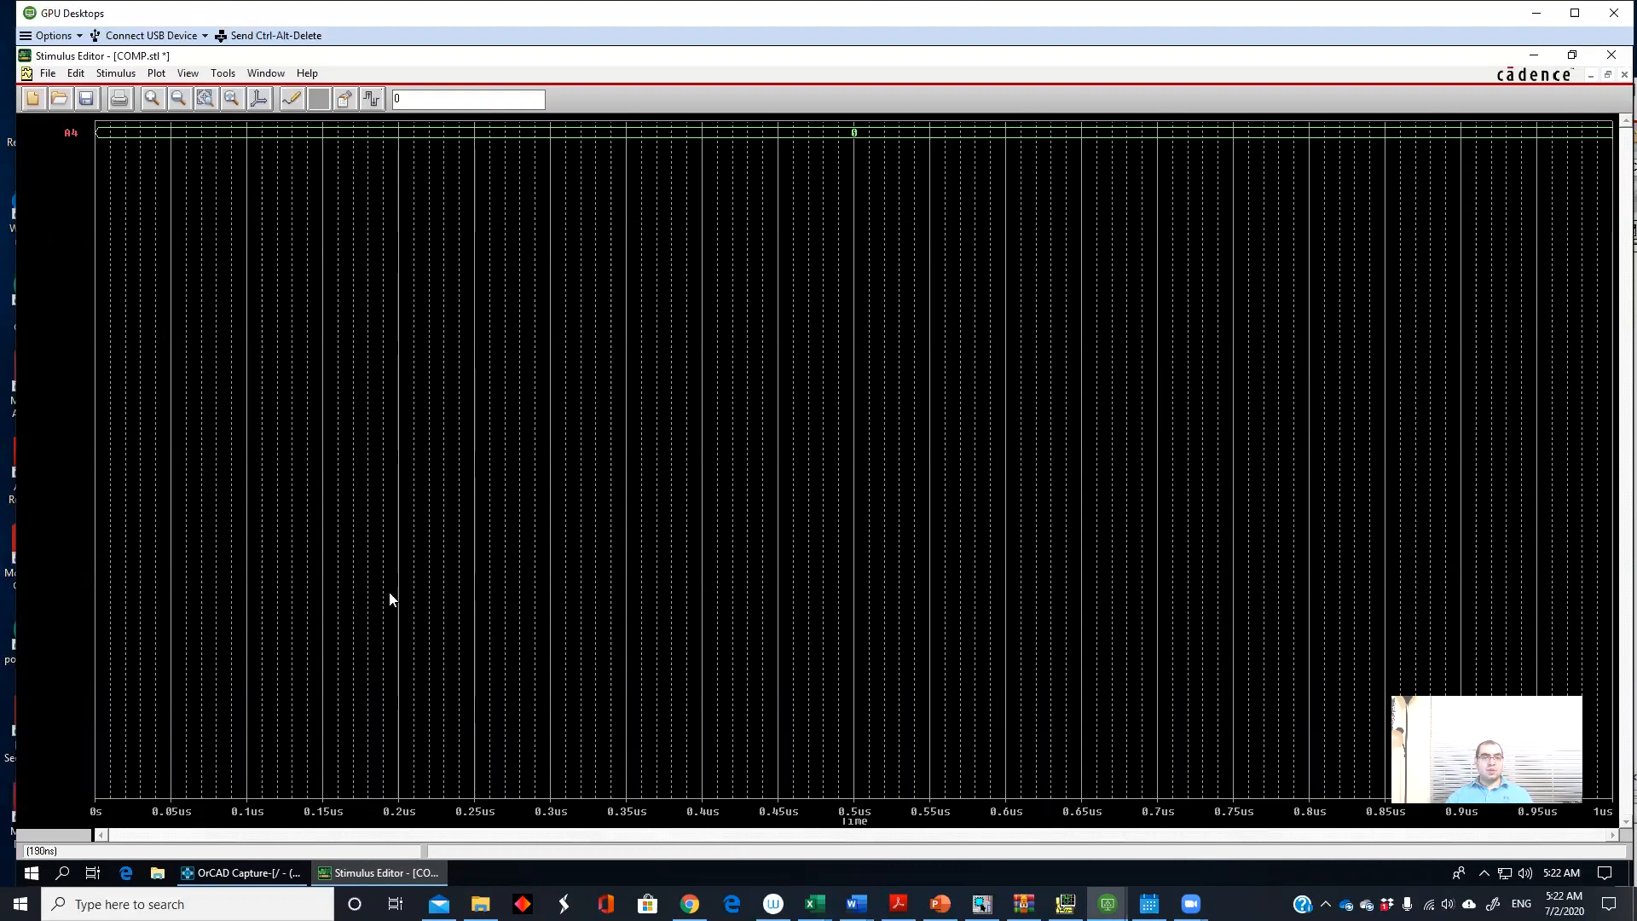
Step: Set the end of the displayed time range to 10ms in the axis settings
double_click(477, 817)
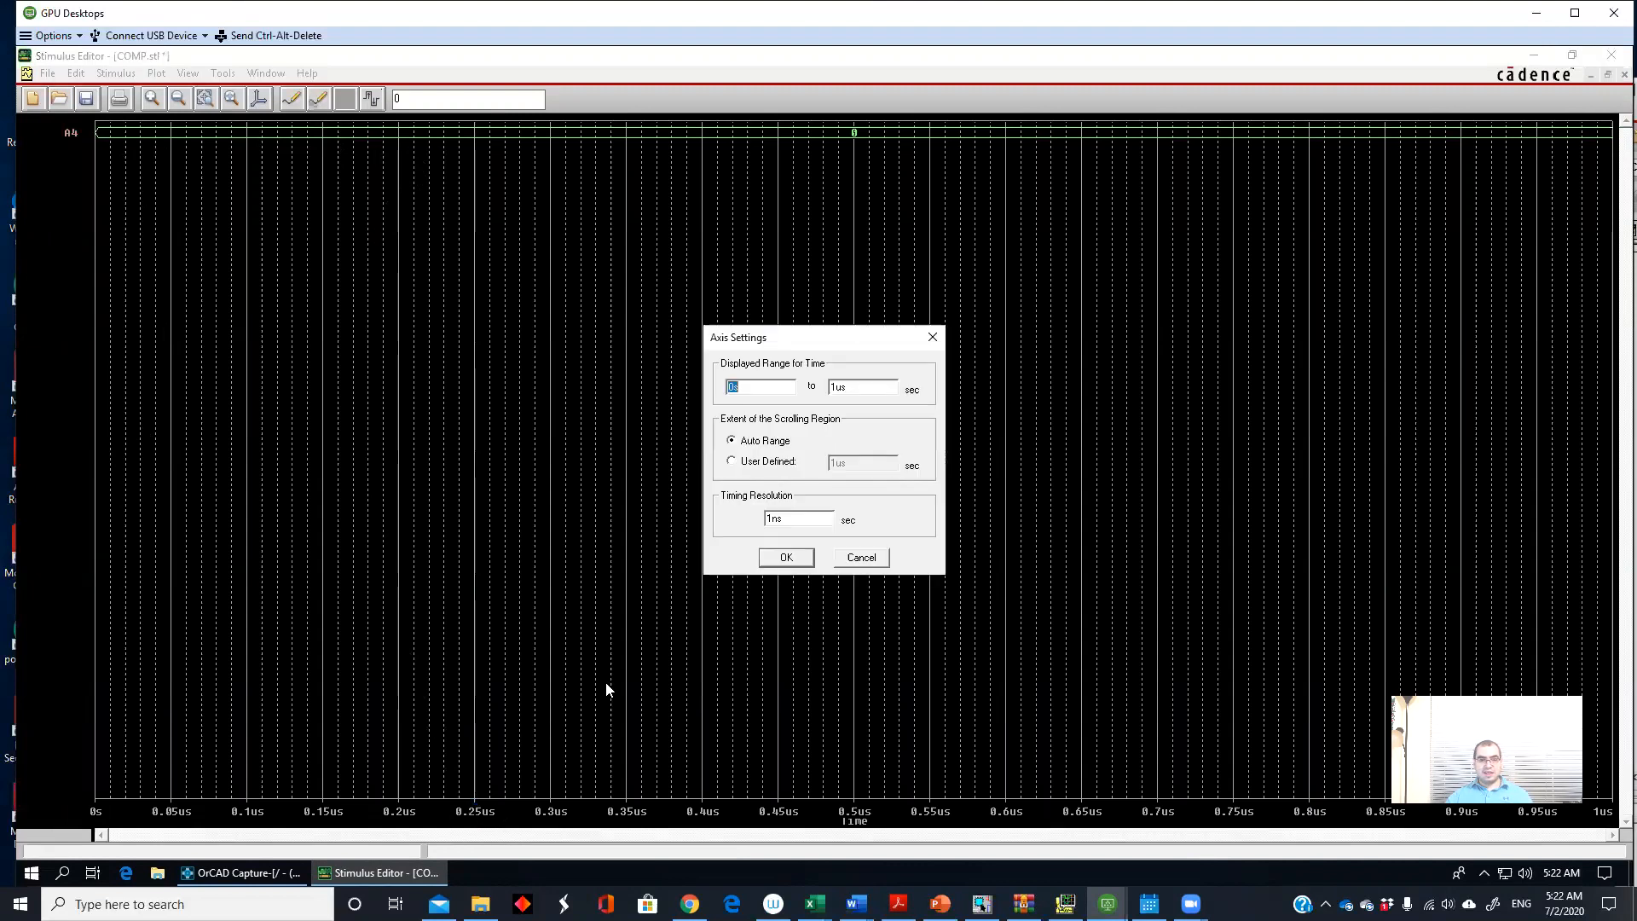
double_click(875, 385)
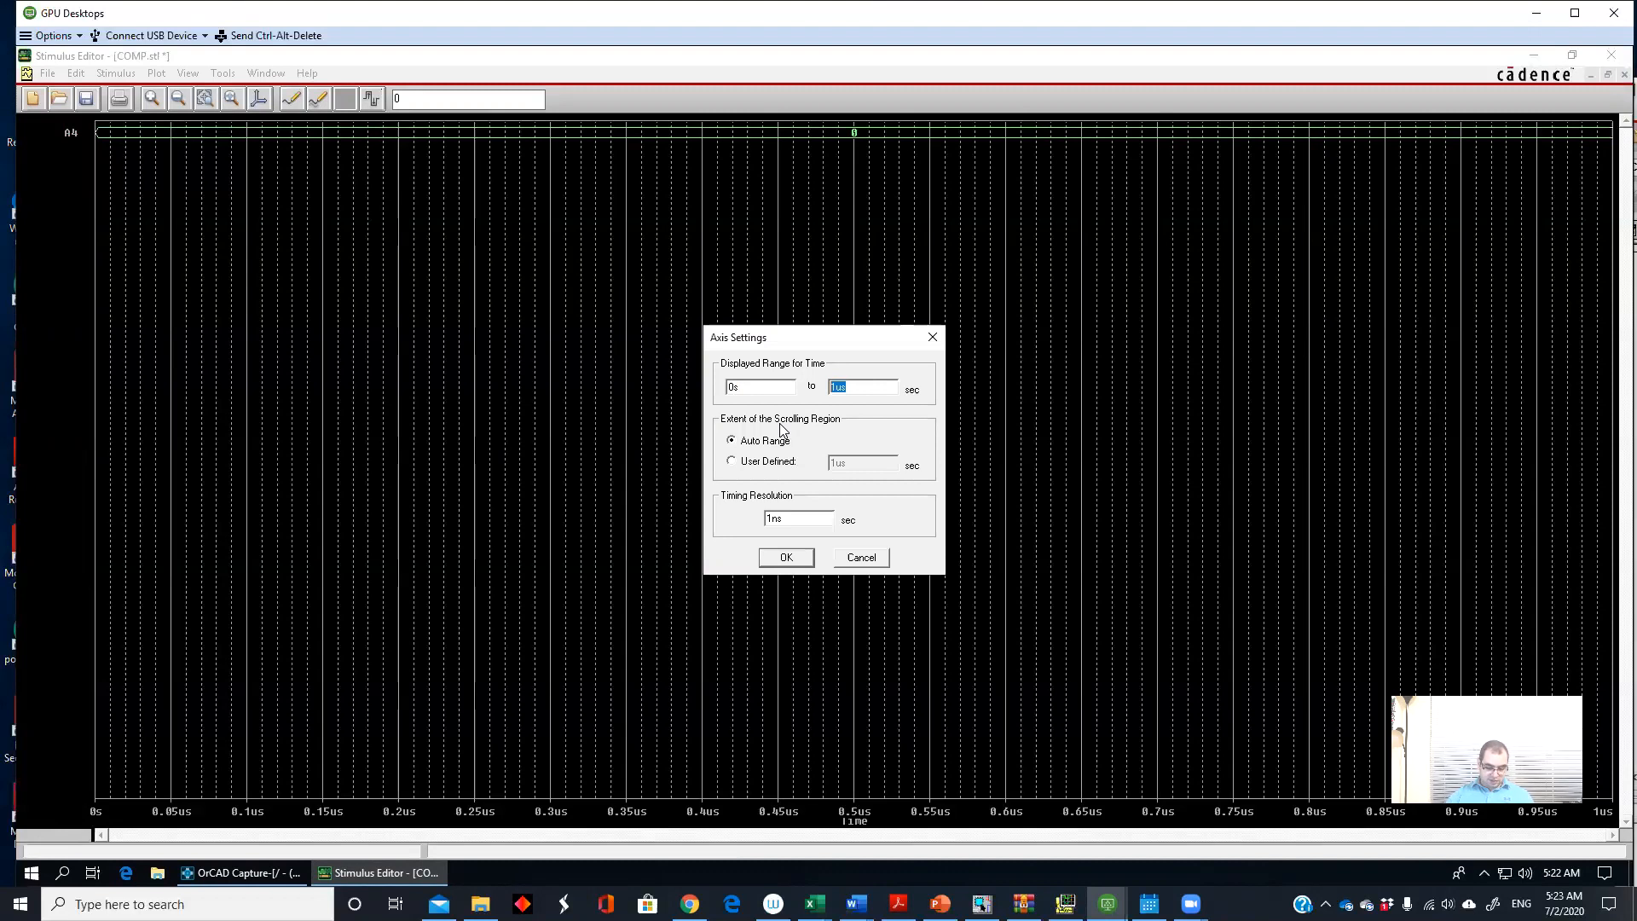
type("10ms")
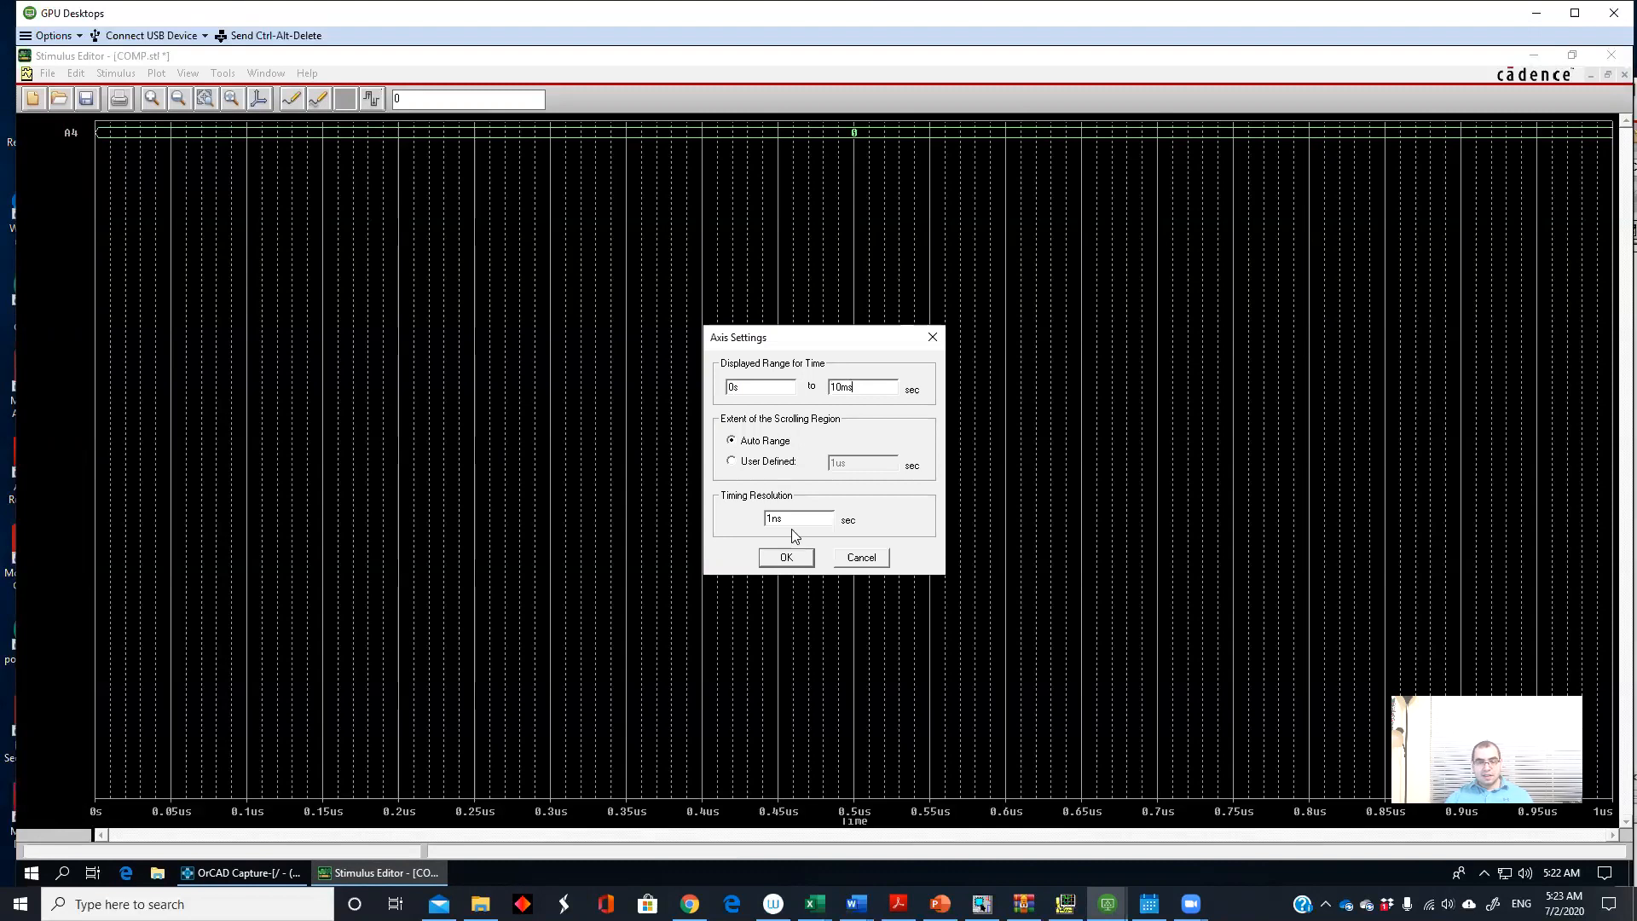
left_click(788, 561)
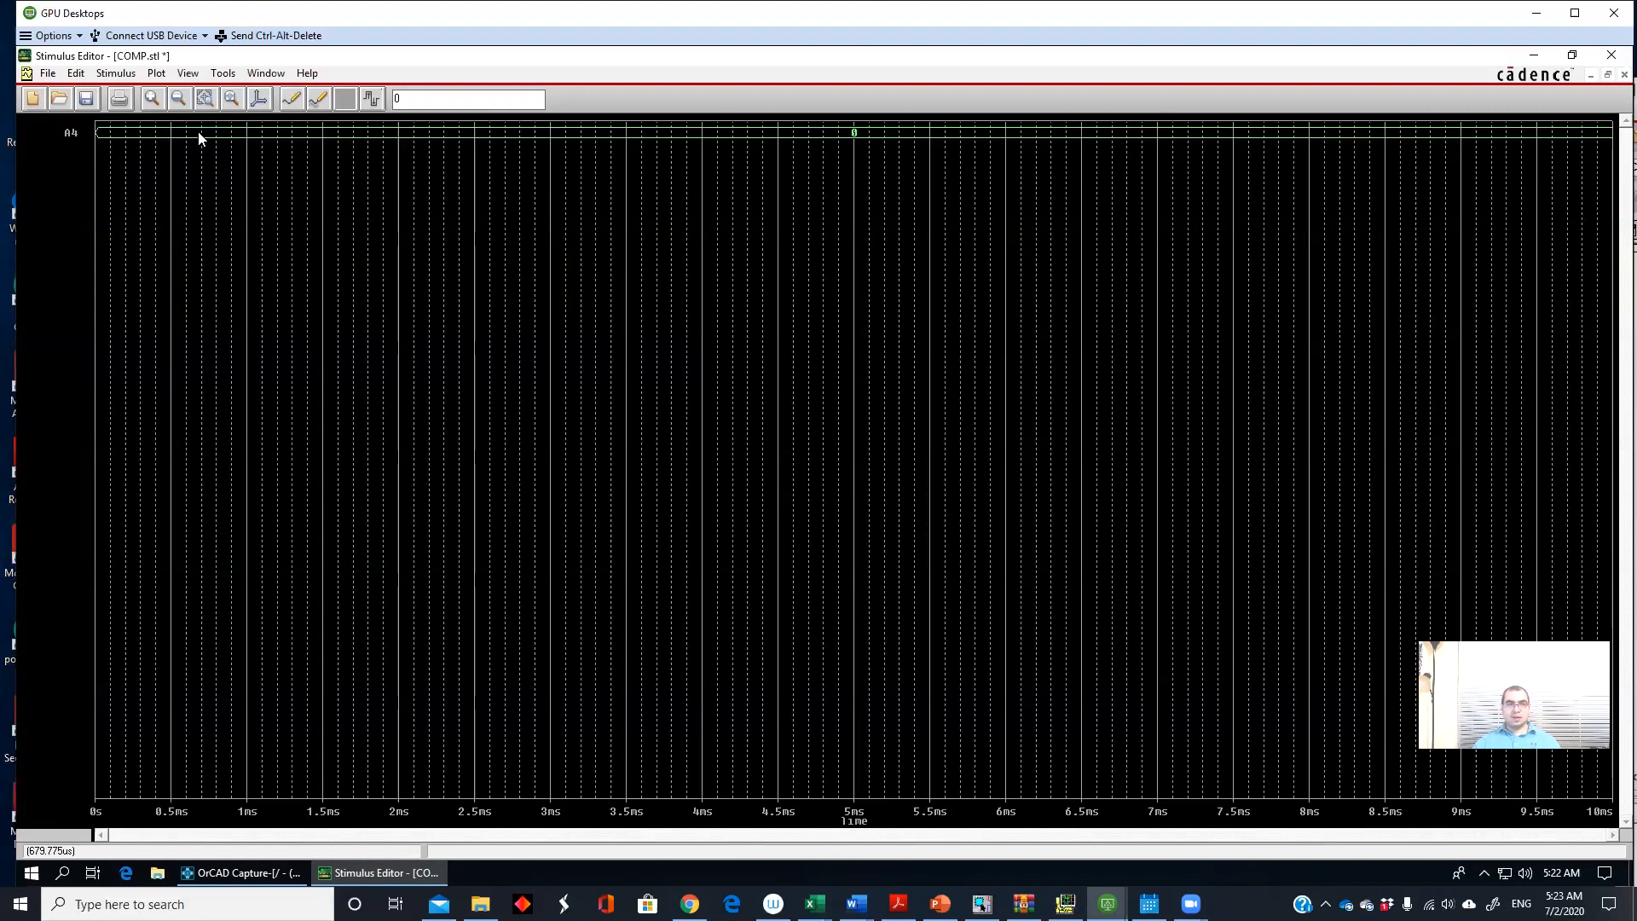
Step: Set the display radix of the A4 stimulus to Binary
left_click(68, 134)
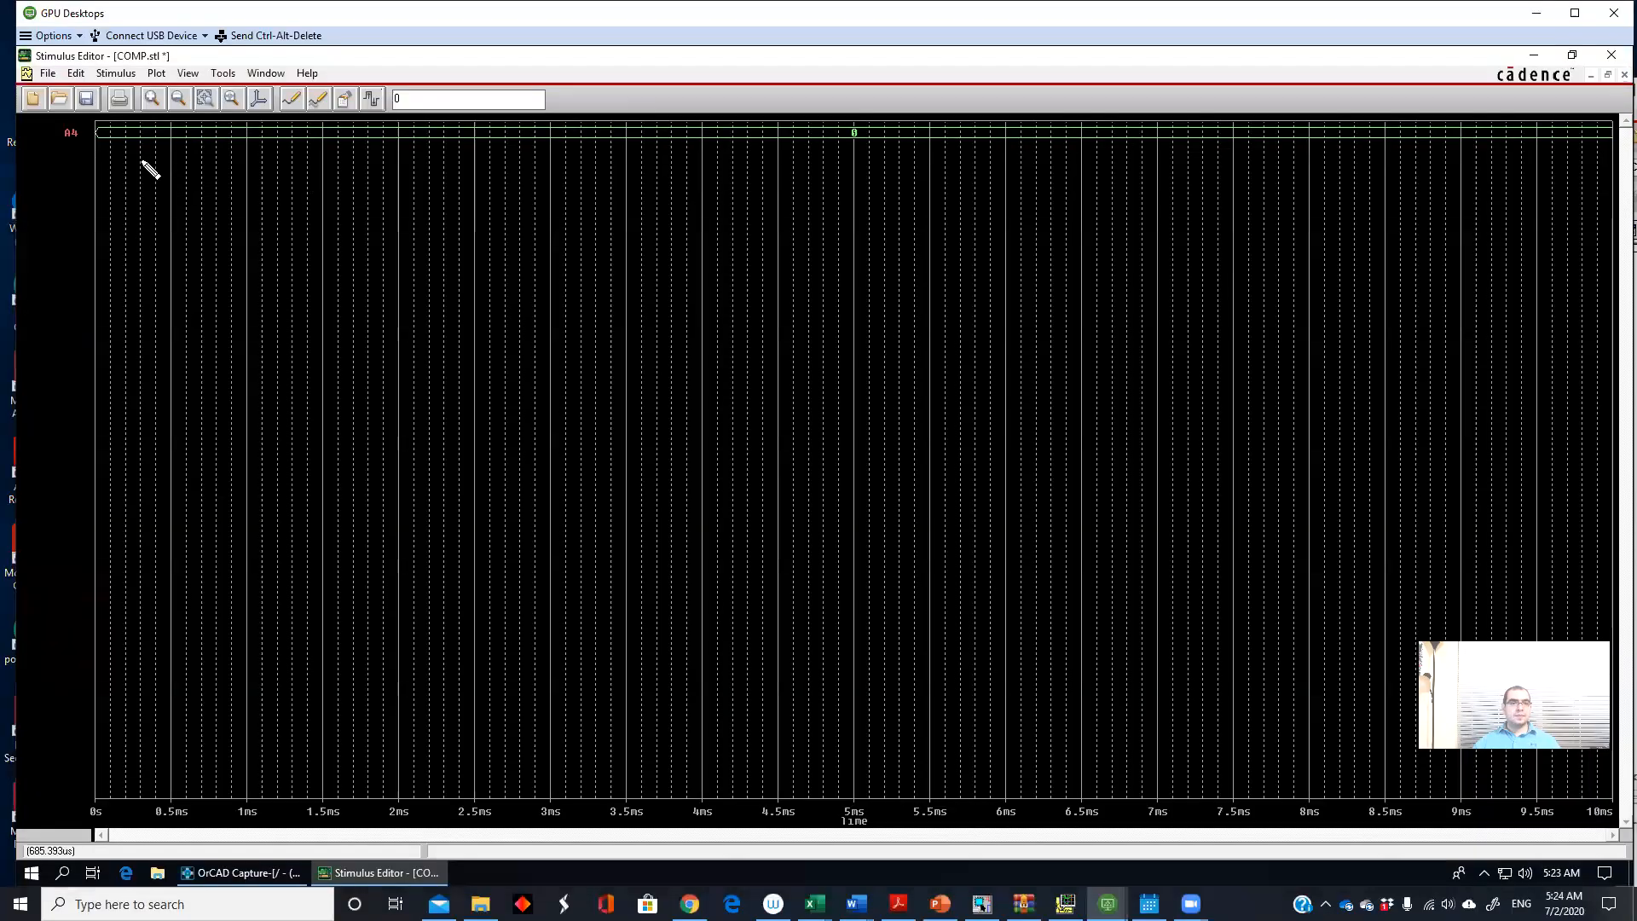
double_click(73, 137)
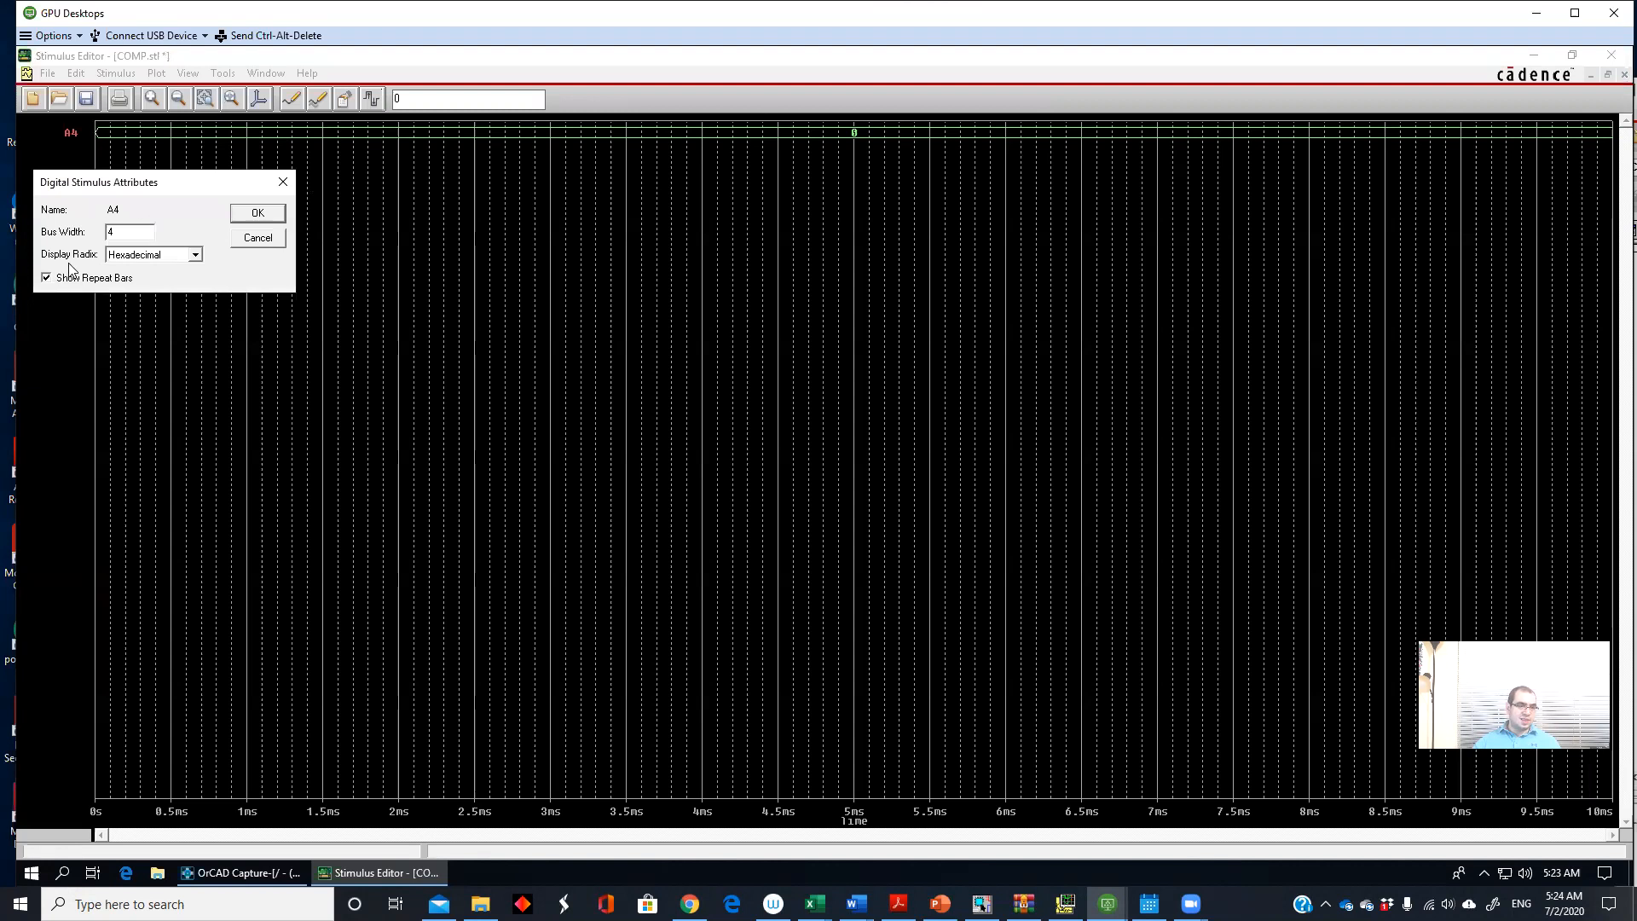
left_click(140, 255)
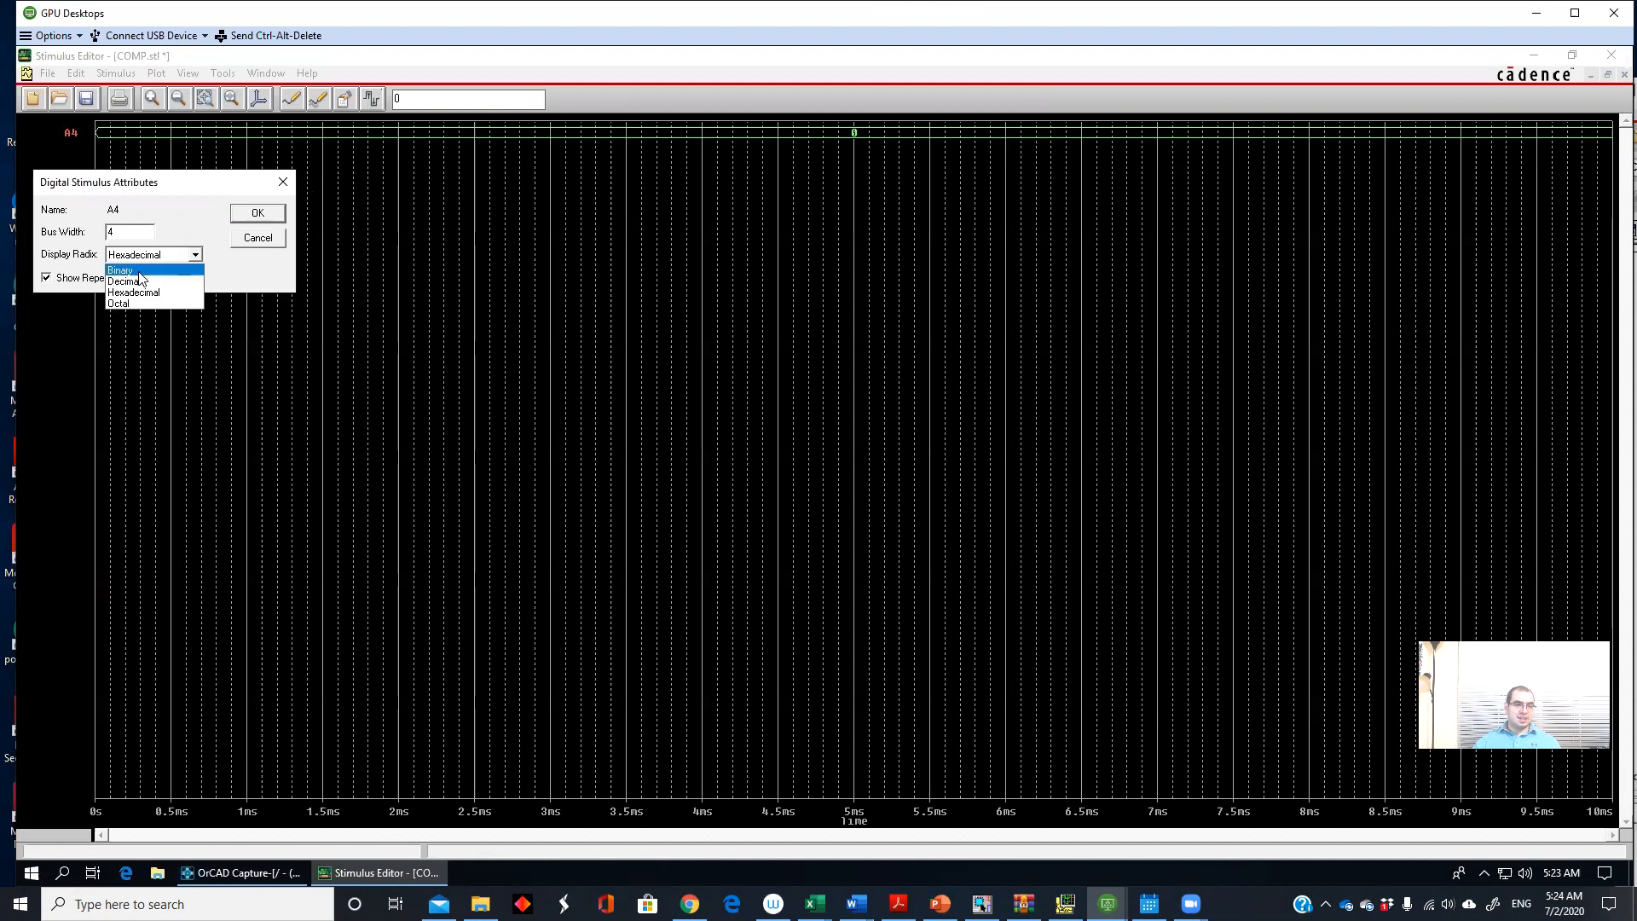
left_click(247, 215)
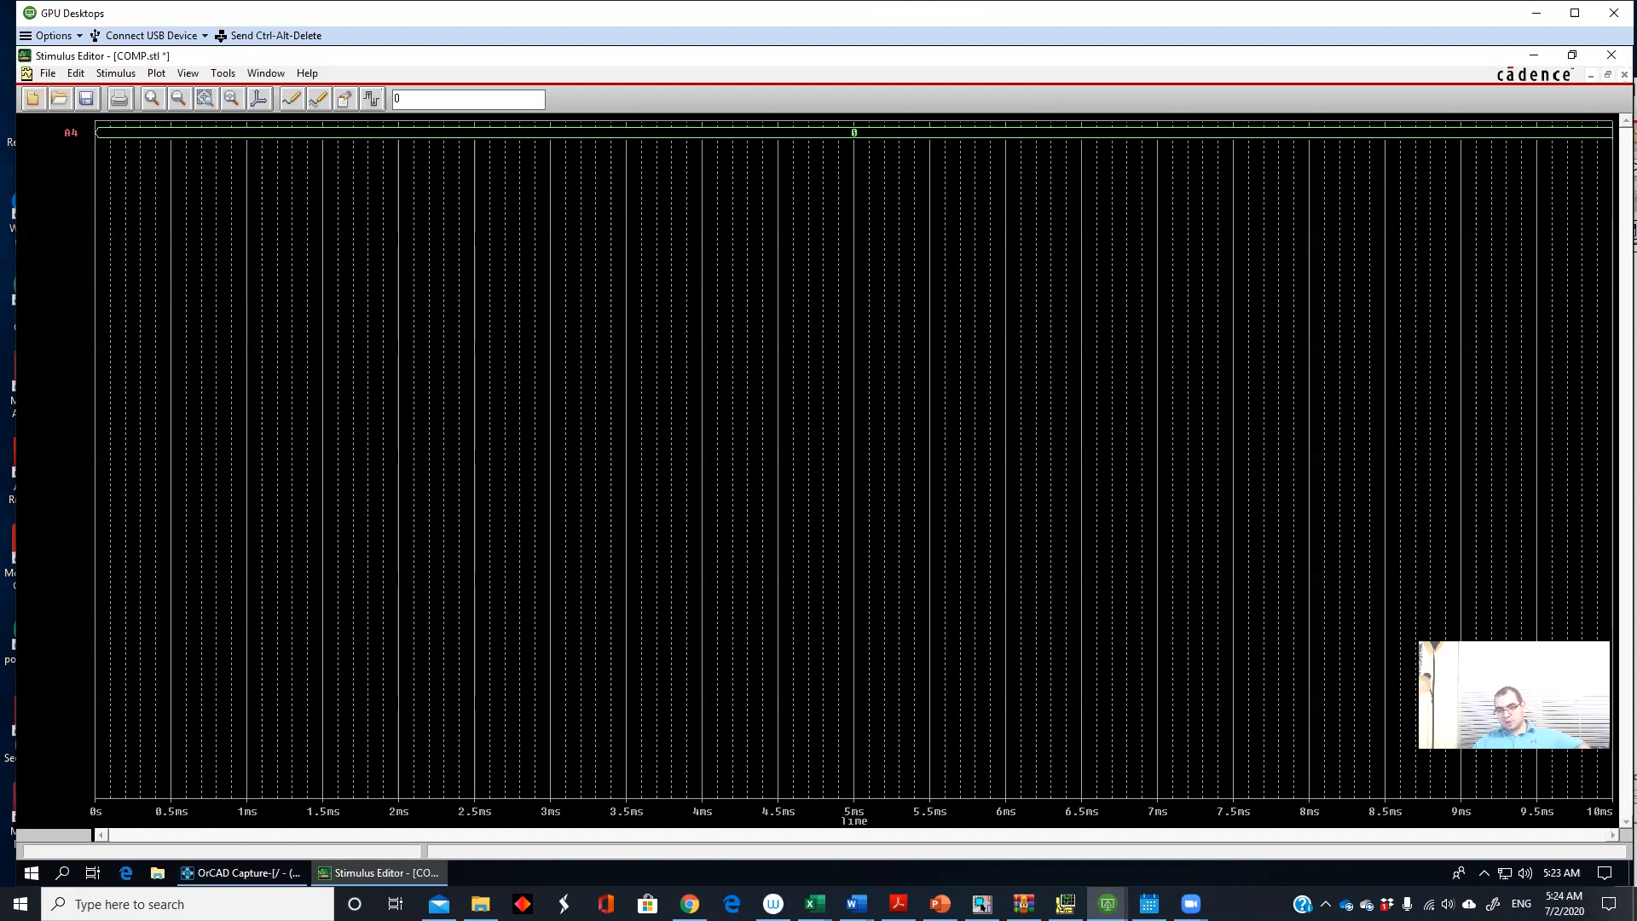
Step: Add transitions to the A4 stimulus with value 0 at about 1 ms and value 2 at about 2 ms
left_click(372, 100)
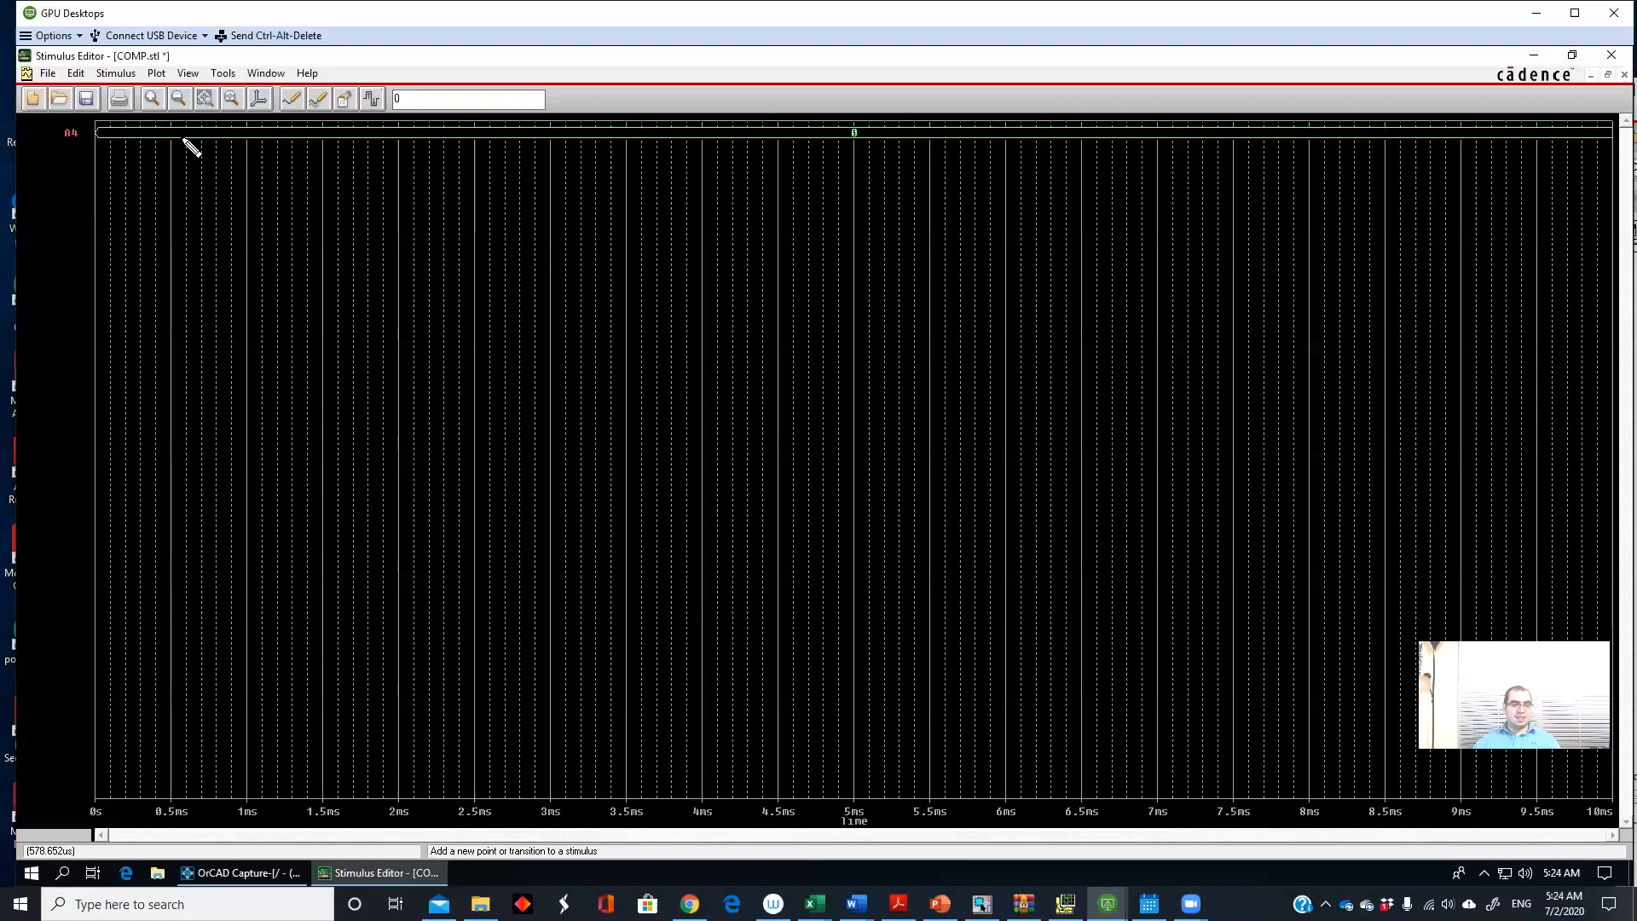
left_click(248, 135)
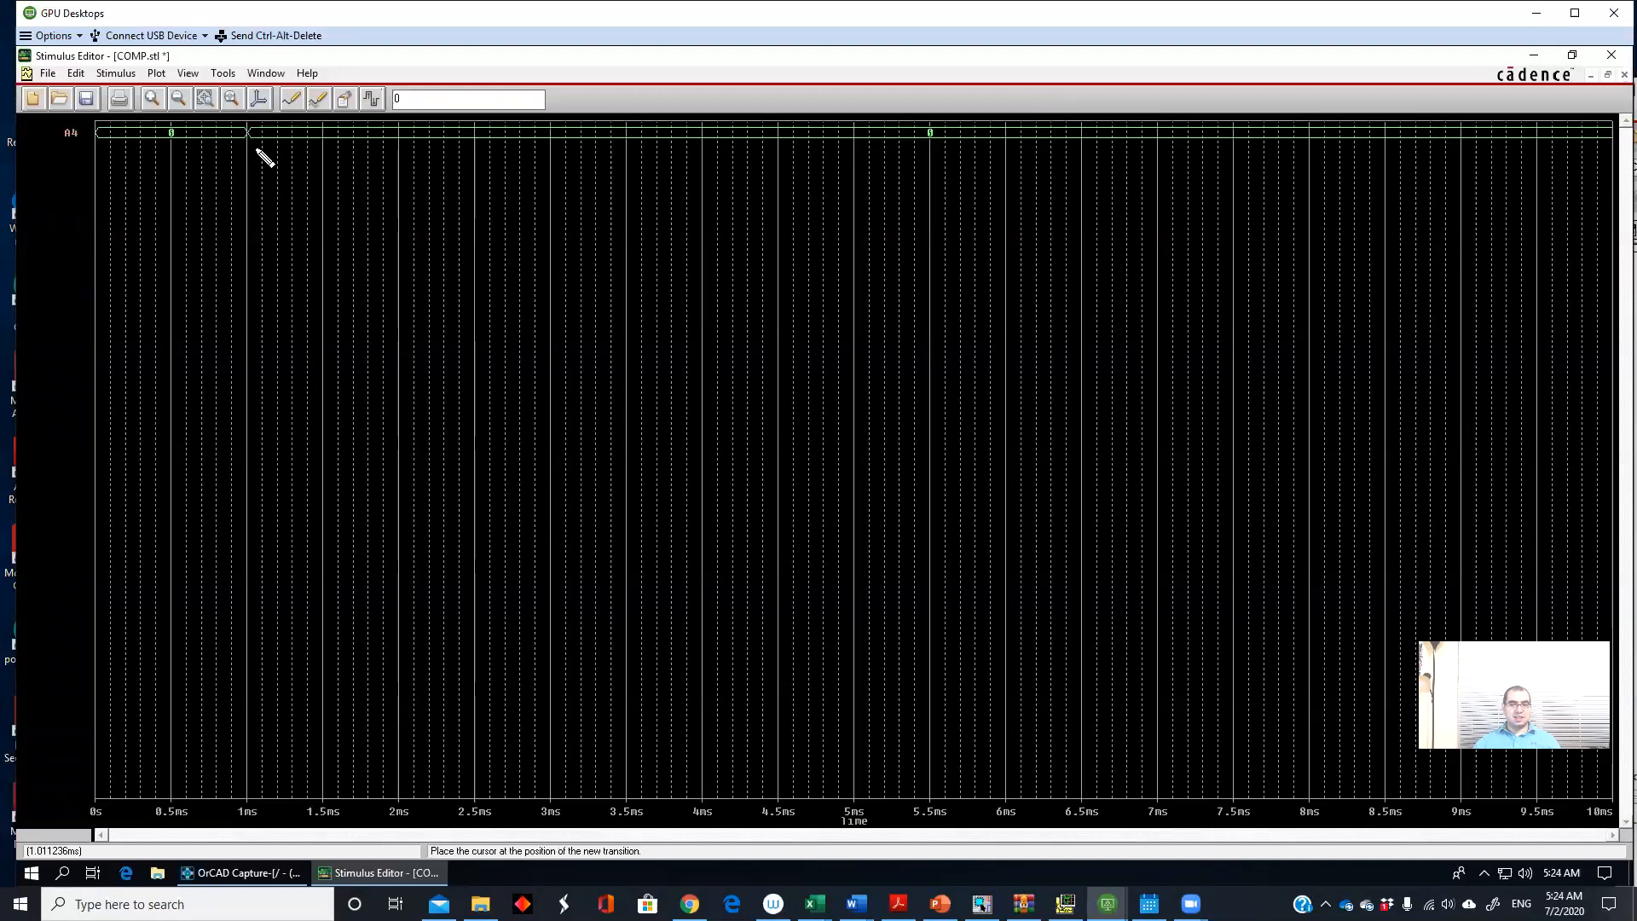
left_click_drag(409, 102, 391, 101)
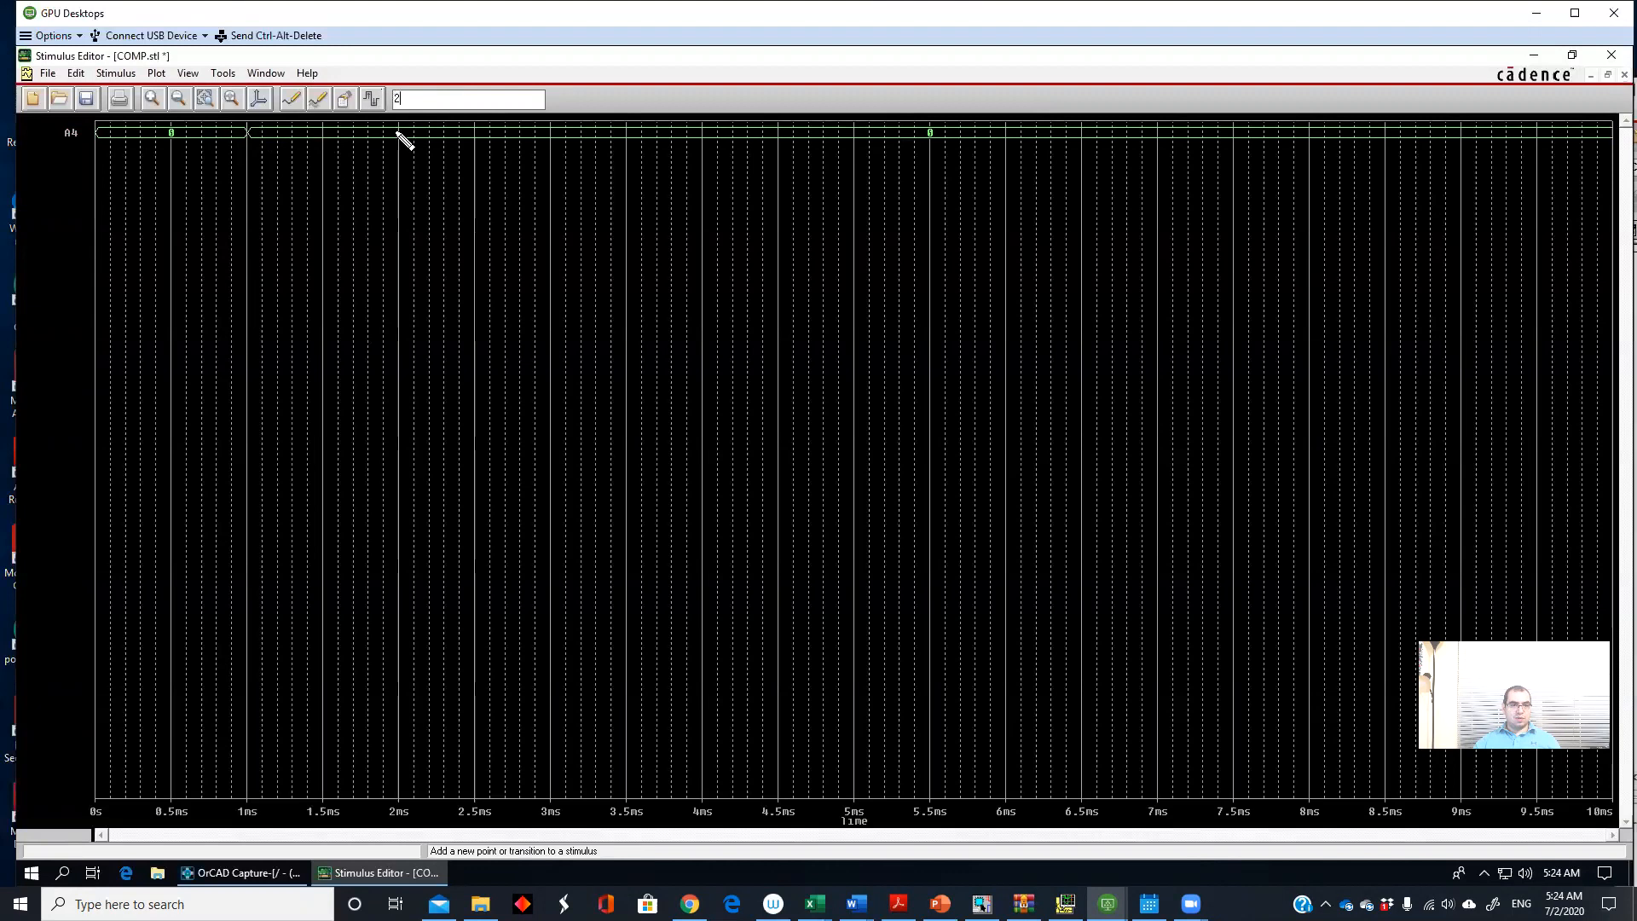
left_click(399, 135)
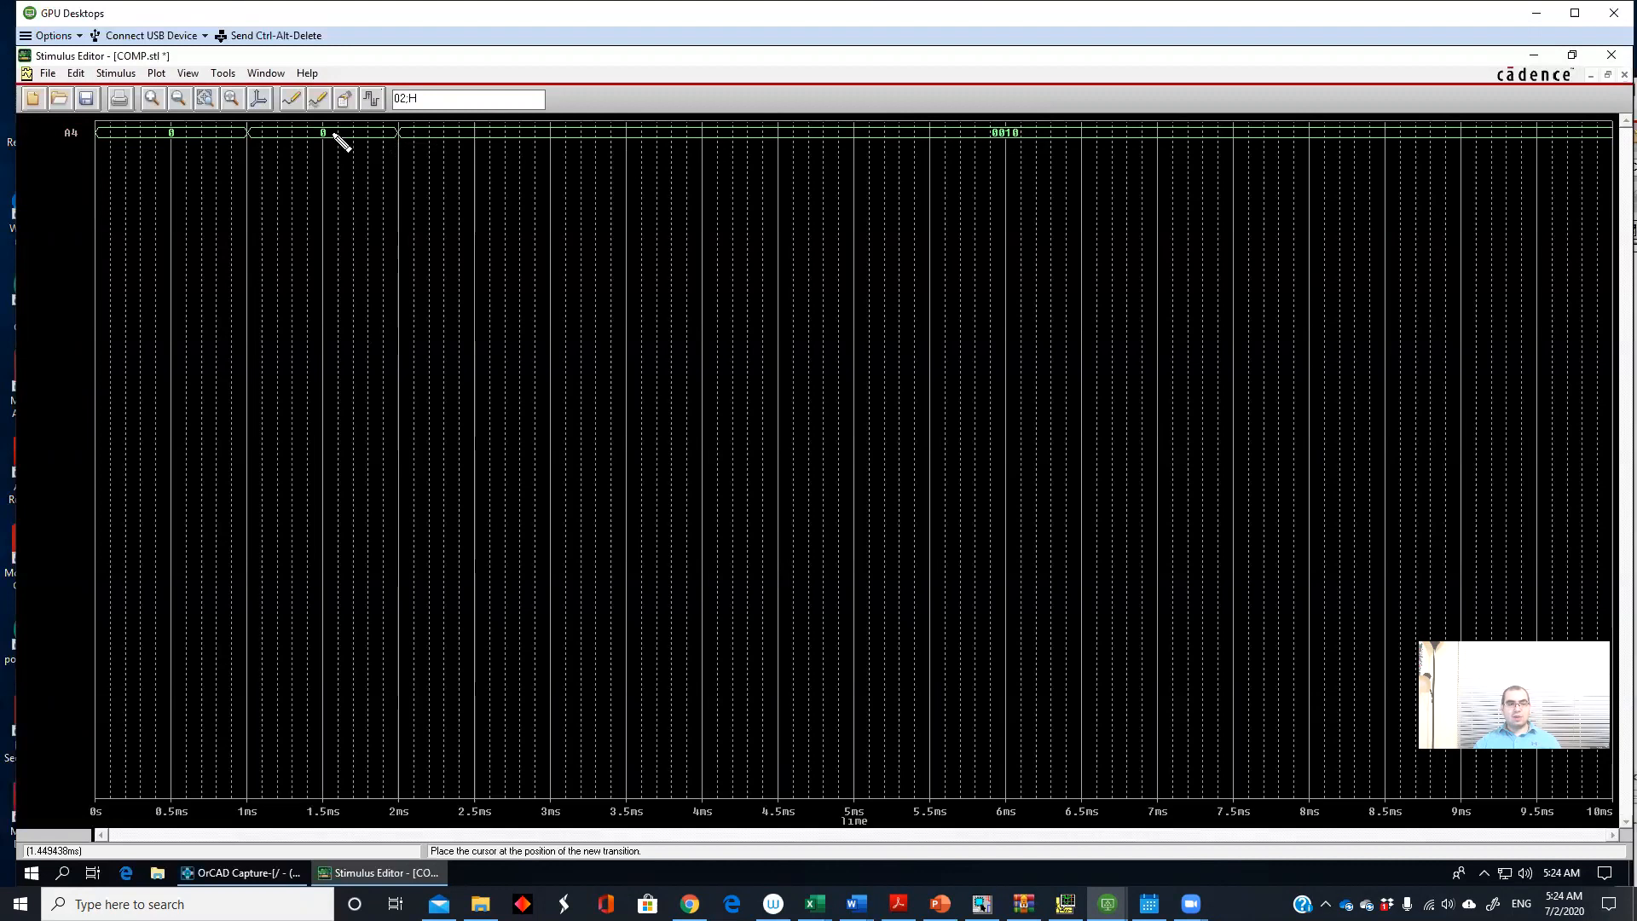
Step: Add transitions to the A4 stimulus with value 3 at about 3 ms and value 4 at about 4 ms
left_click(405, 99)
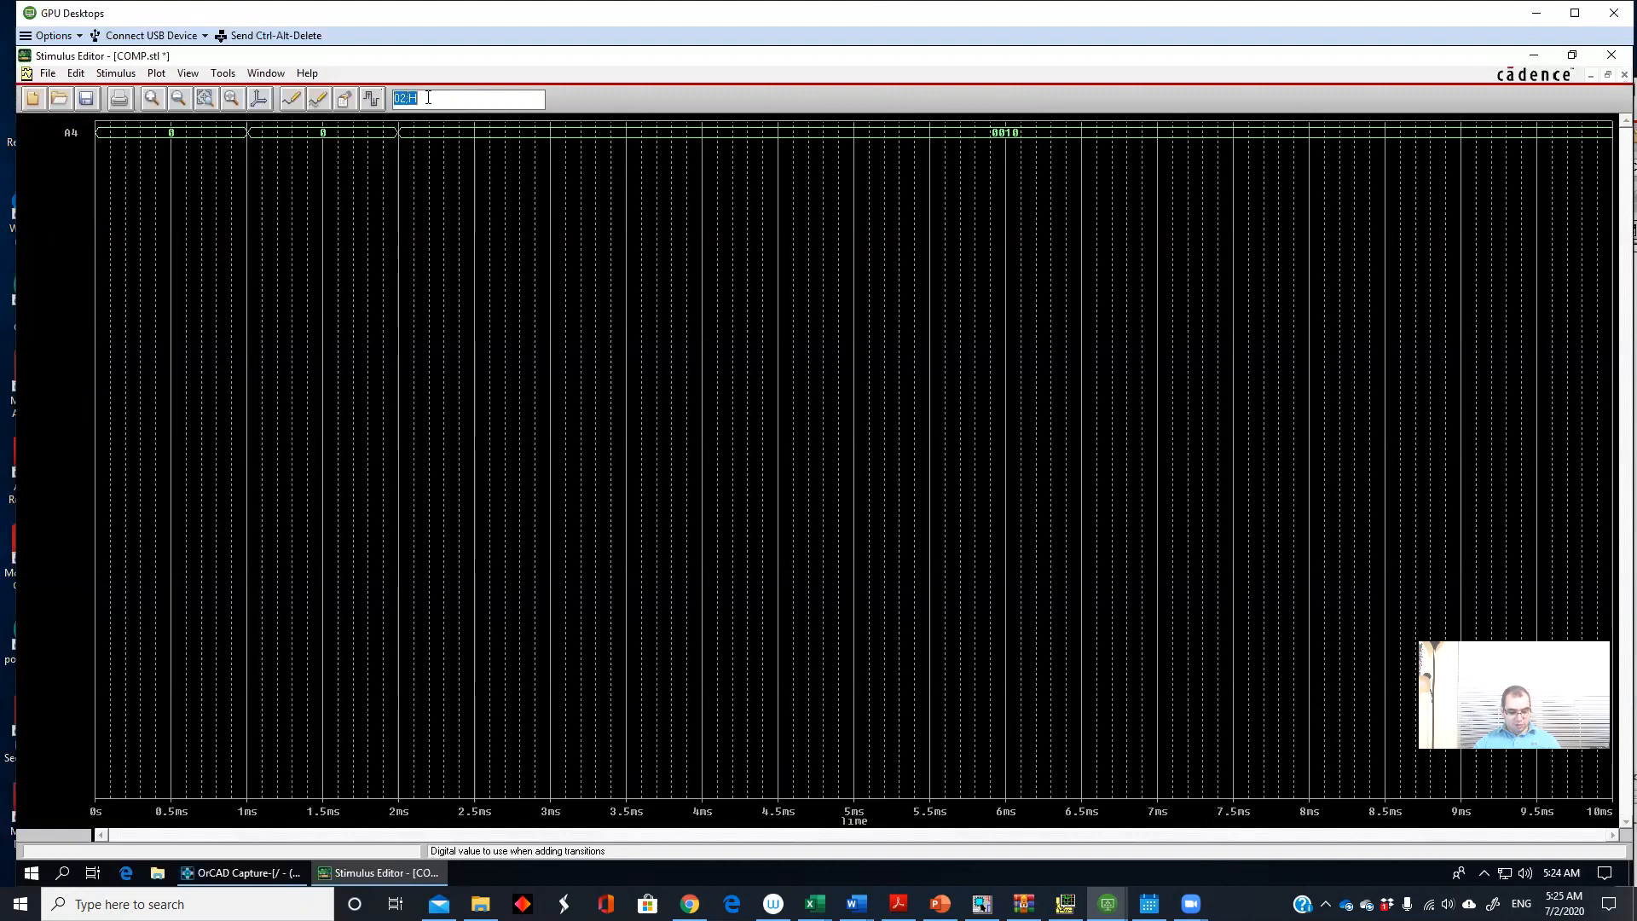
type("3")
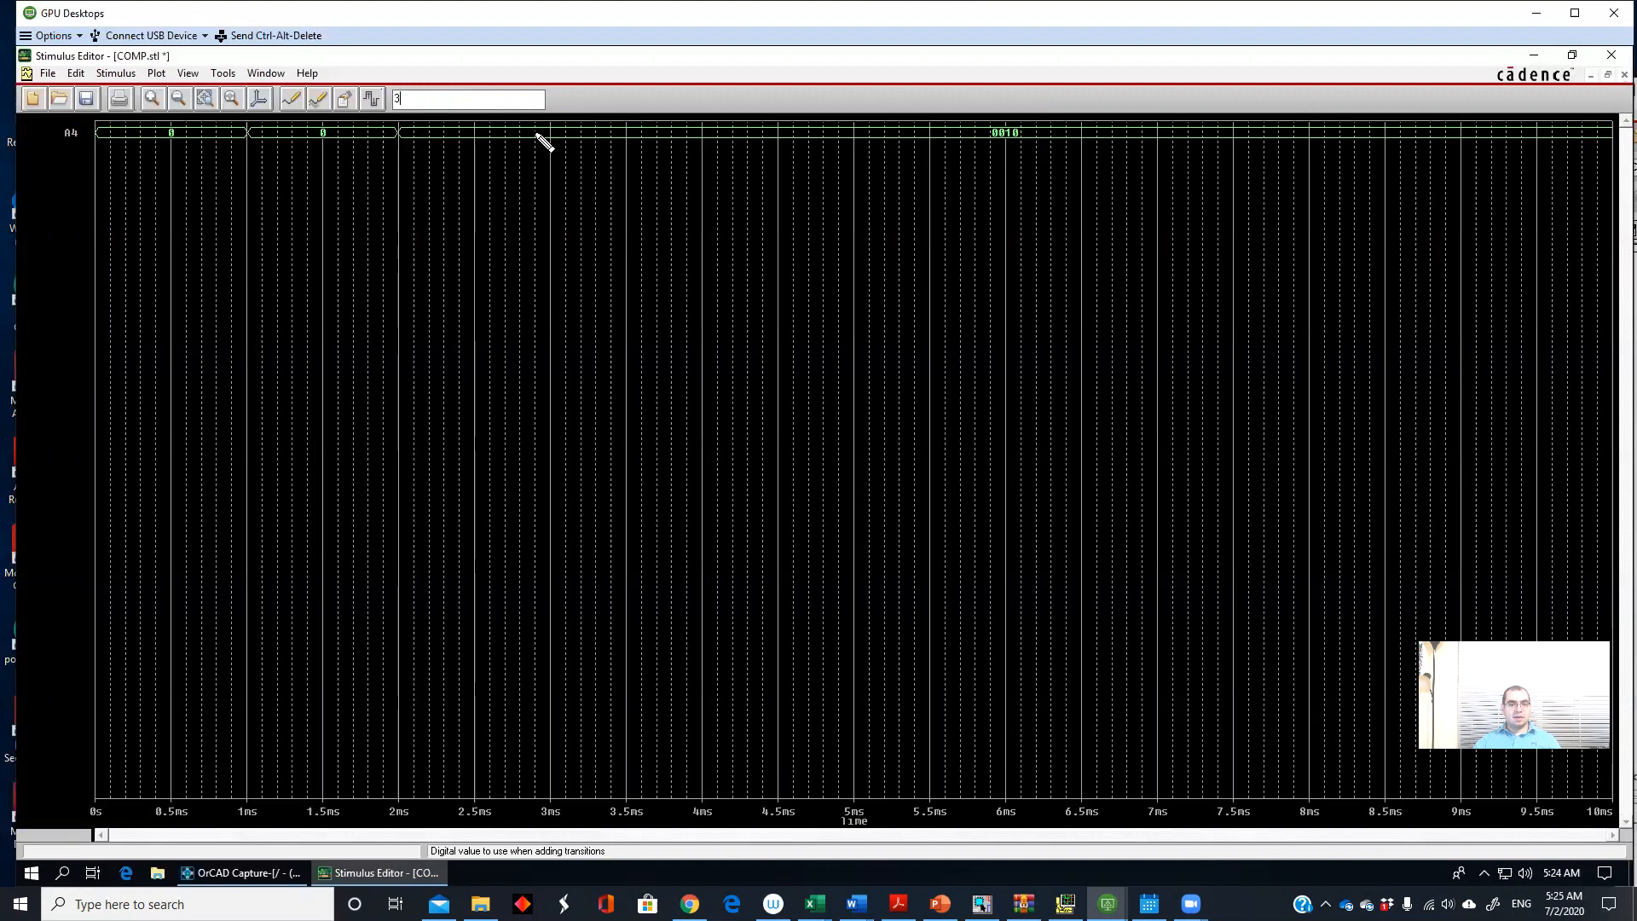
left_click(550, 135)
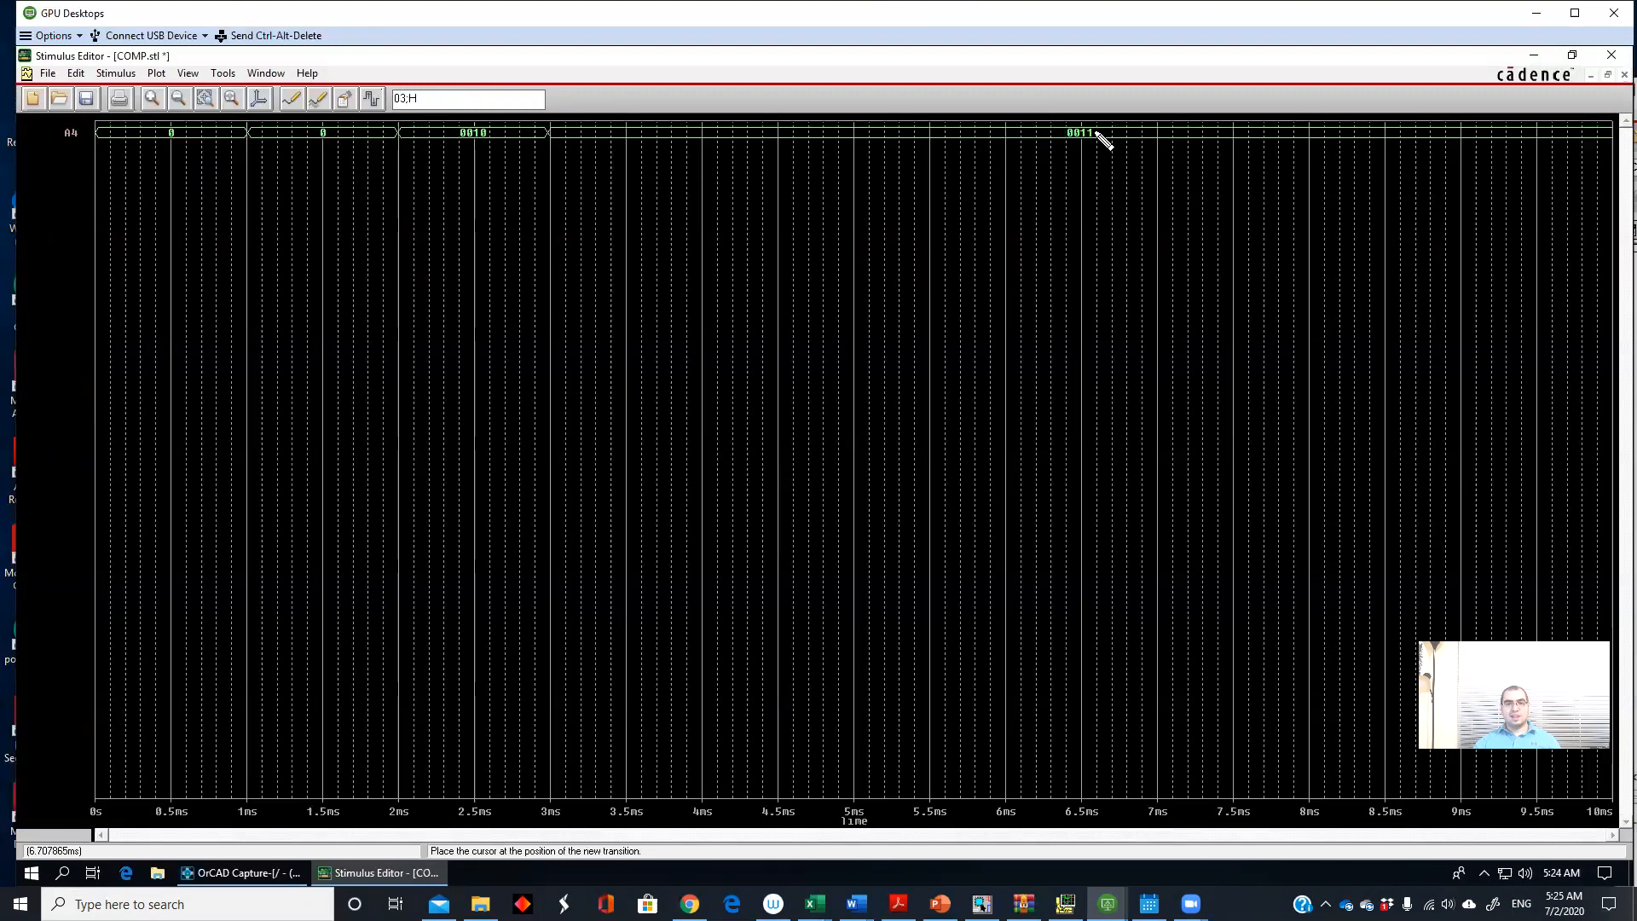
double_click(443, 99)
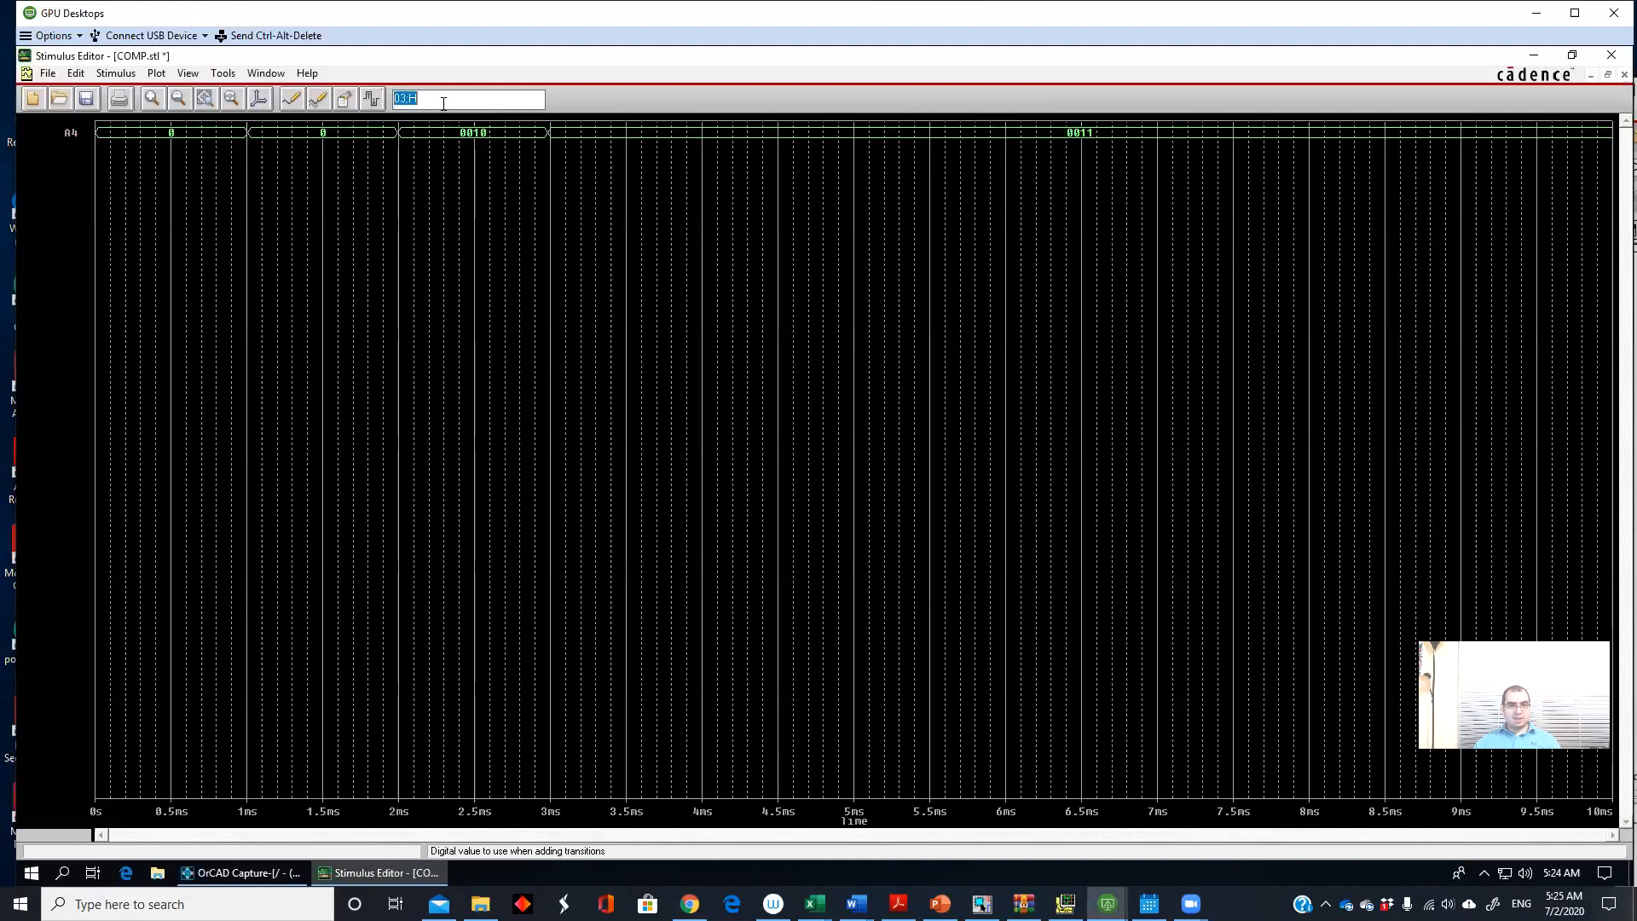
type("4")
left_click(703, 138)
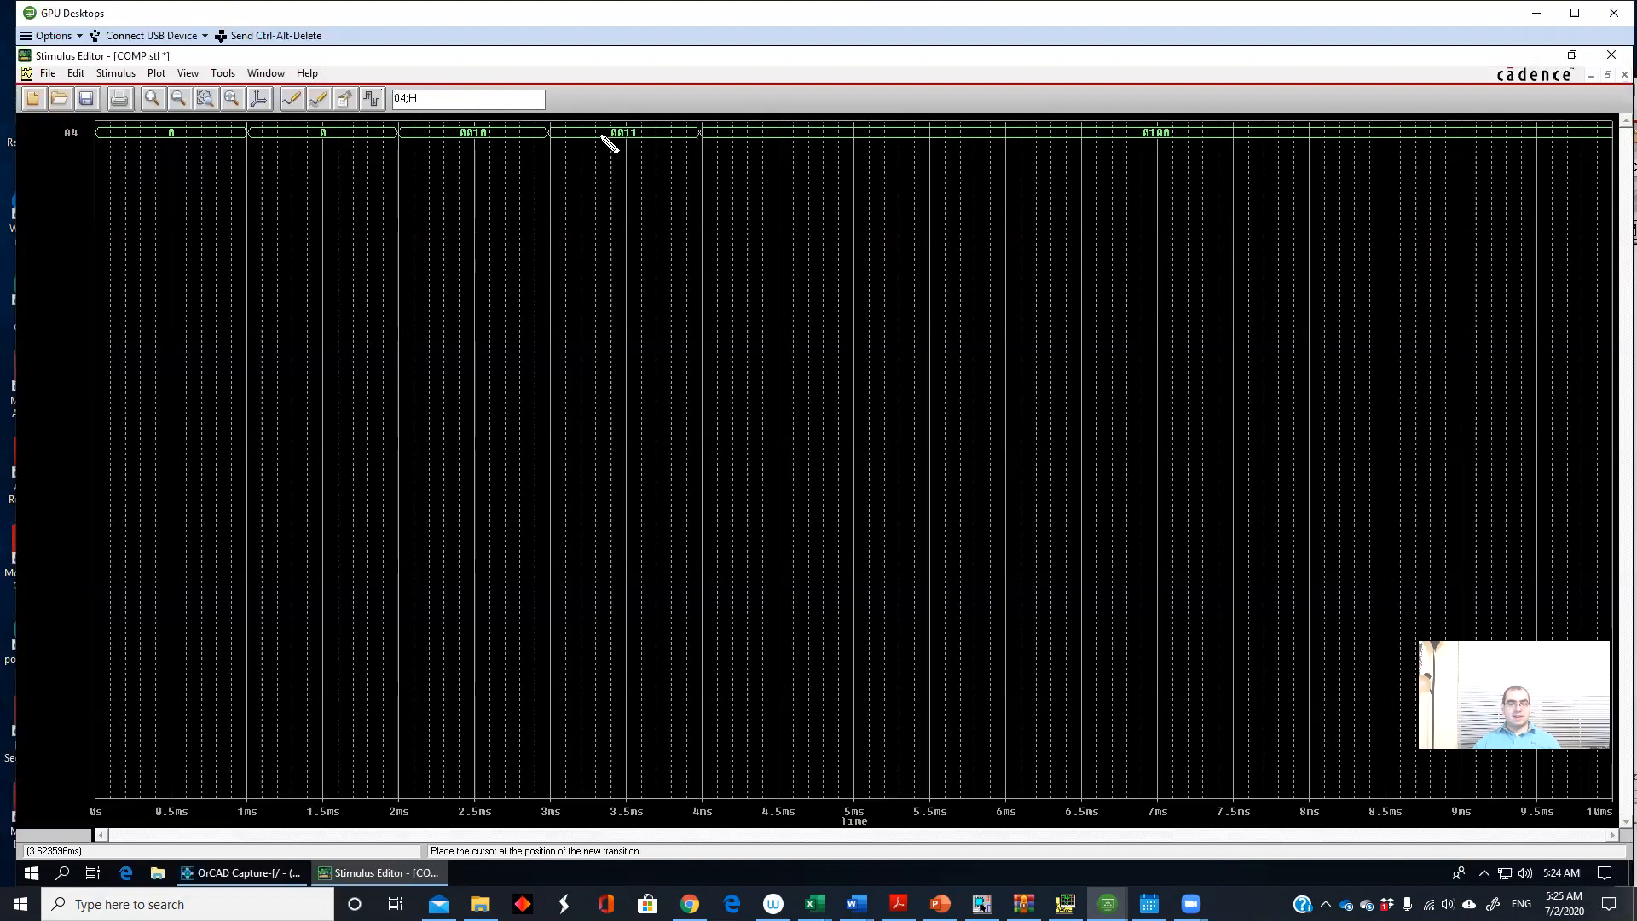
Step: Add transitions to the A4 stimulus with value 5 at about 5 ms and value 6 at about 6 ms
left_click_drag(435, 98, 376, 98)
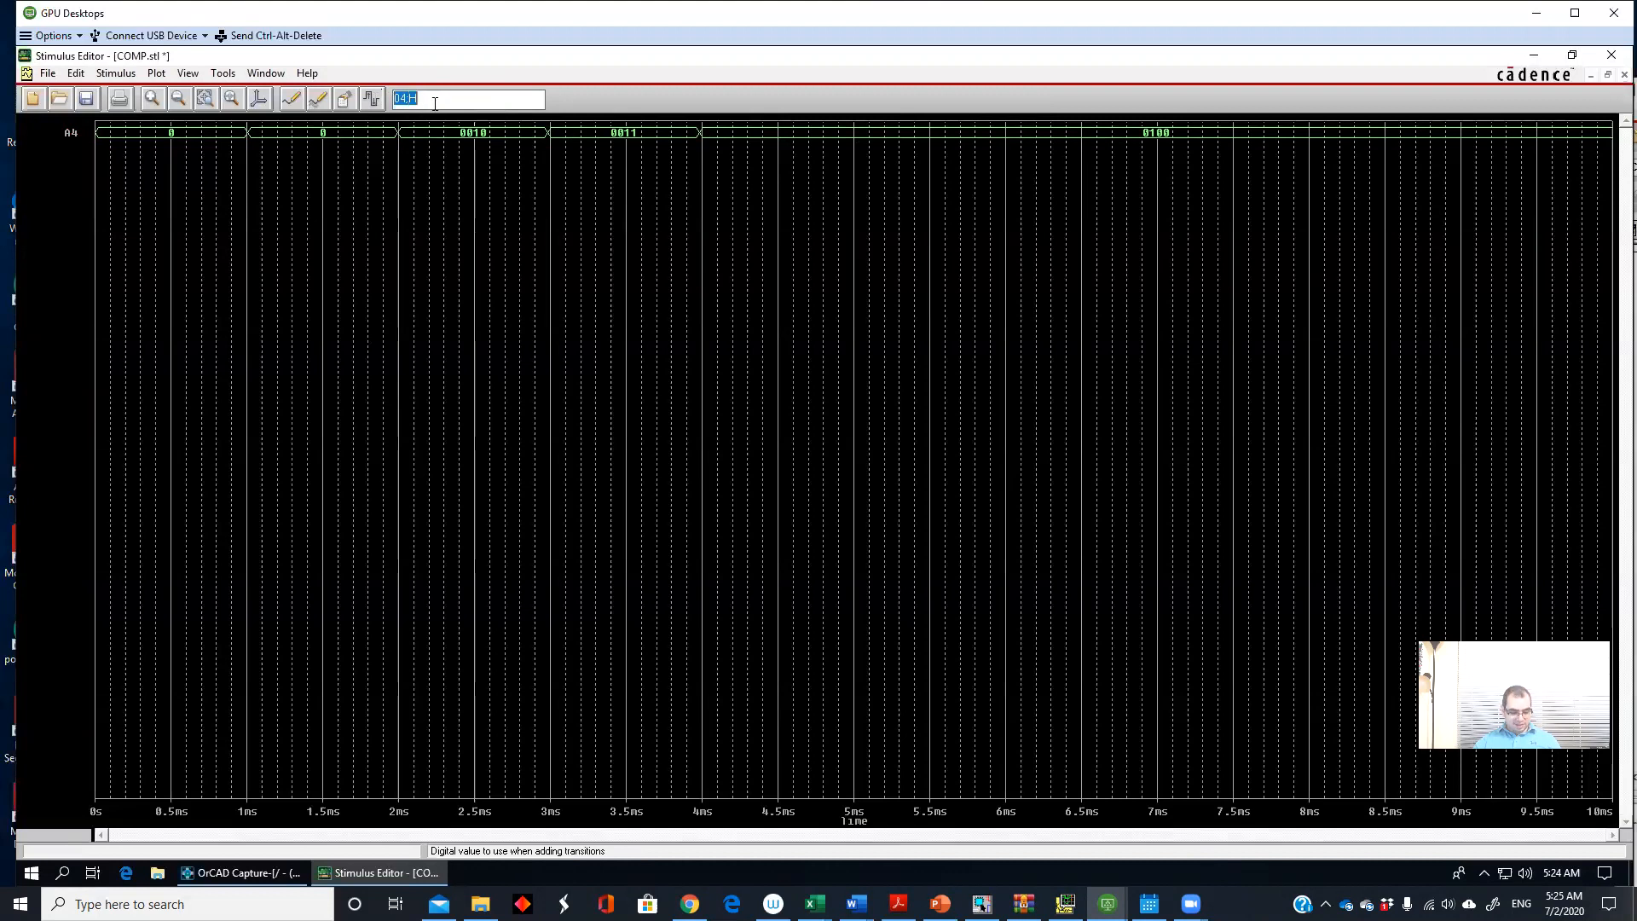
type("5")
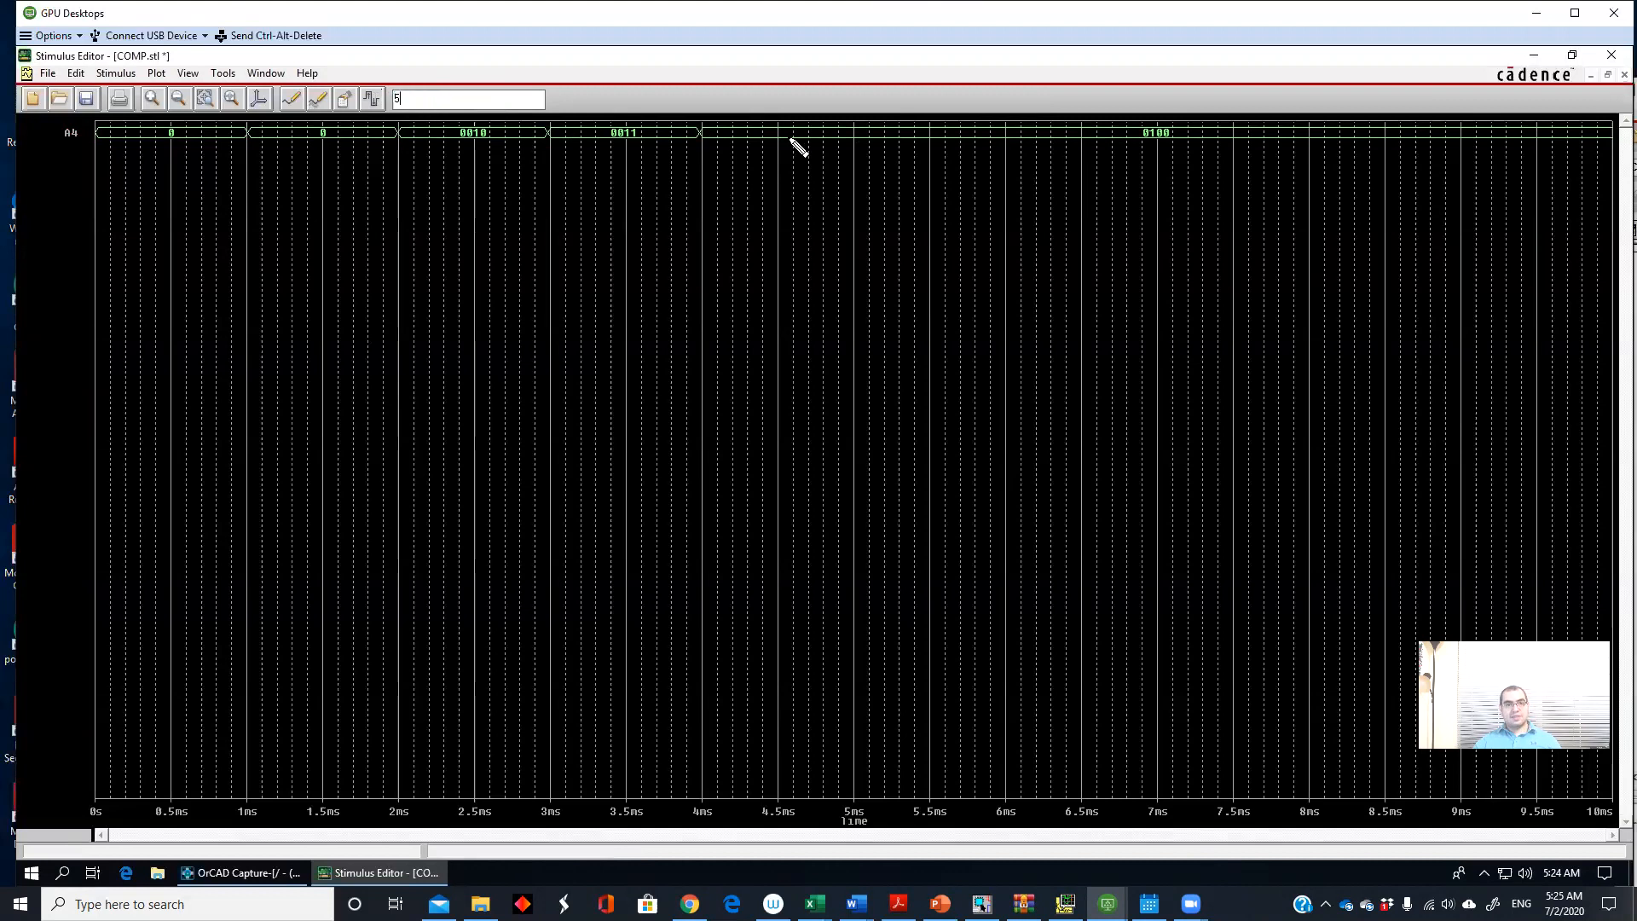
left_click(853, 143)
double_click(439, 98)
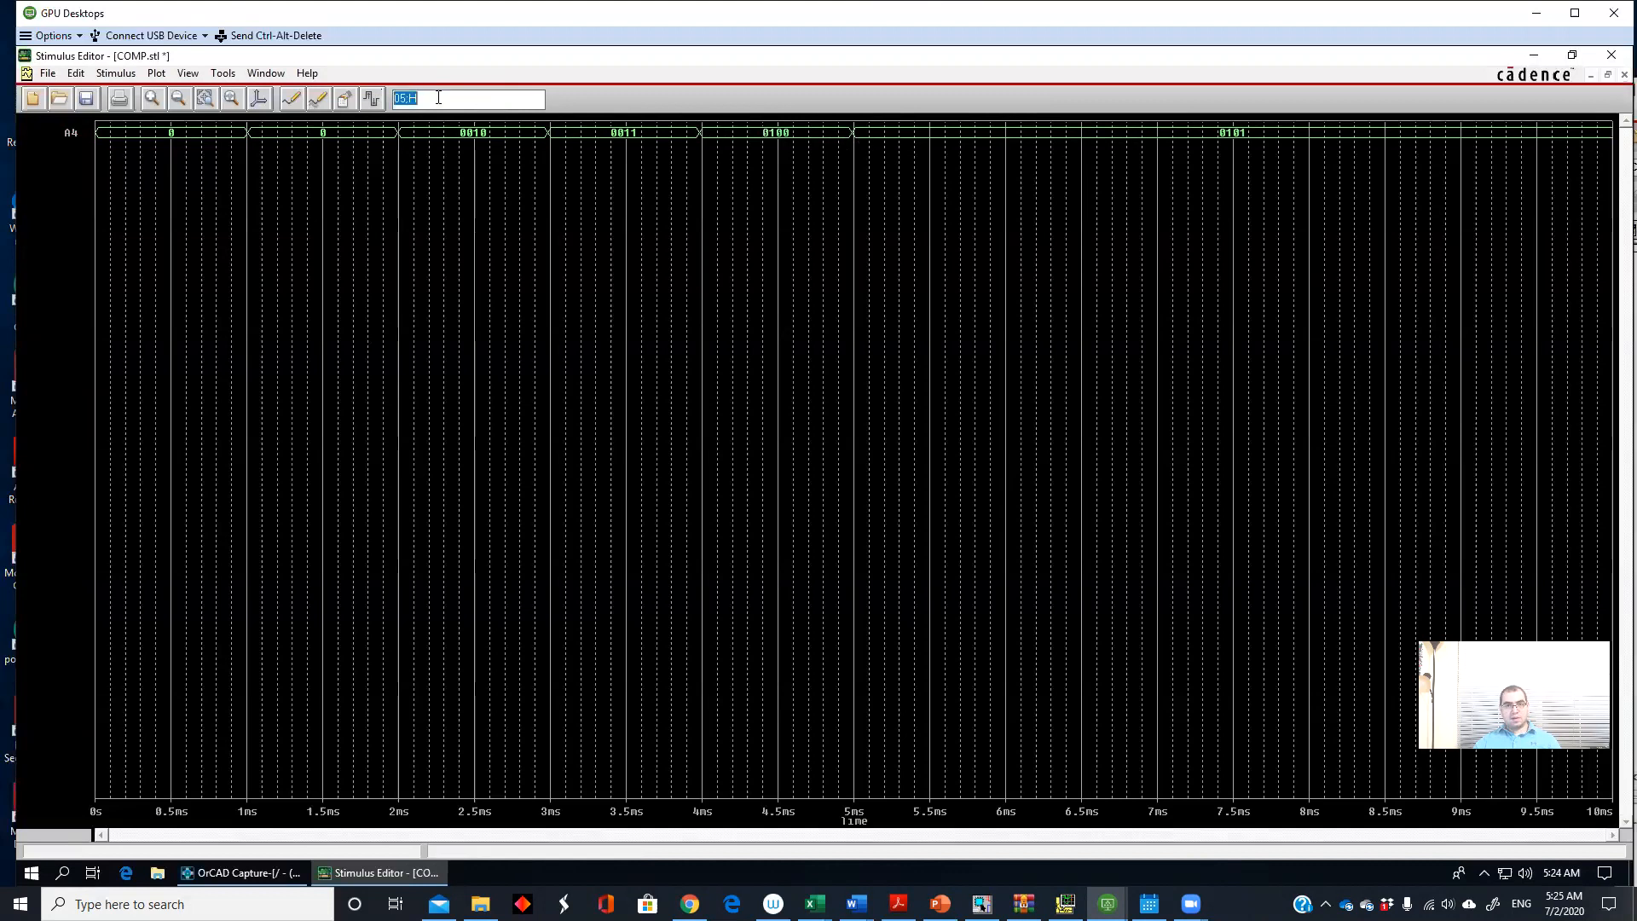
type("06;H")
left_click(1004, 132)
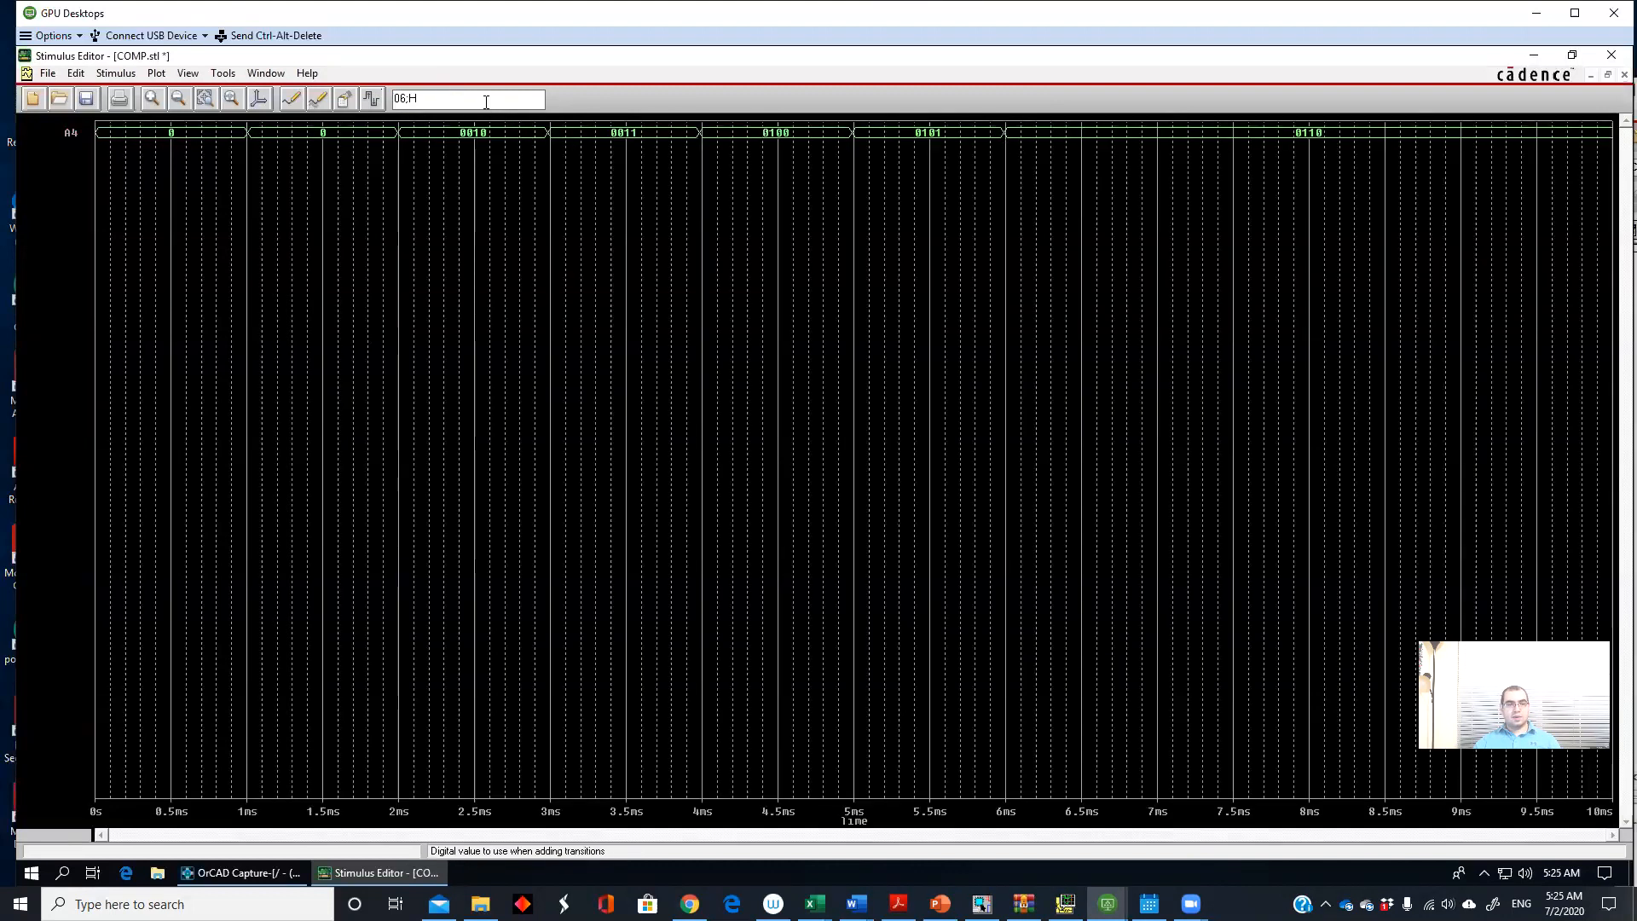
Step: Add transitions to the A4 stimulus with value 7 at about 7 ms and hexadecimal A at about 8 ms
mouse_move(406, 99)
left_mouse_down()
mouse_move(438, 103)
mouse_move(392, 104)
left_mouse_up()
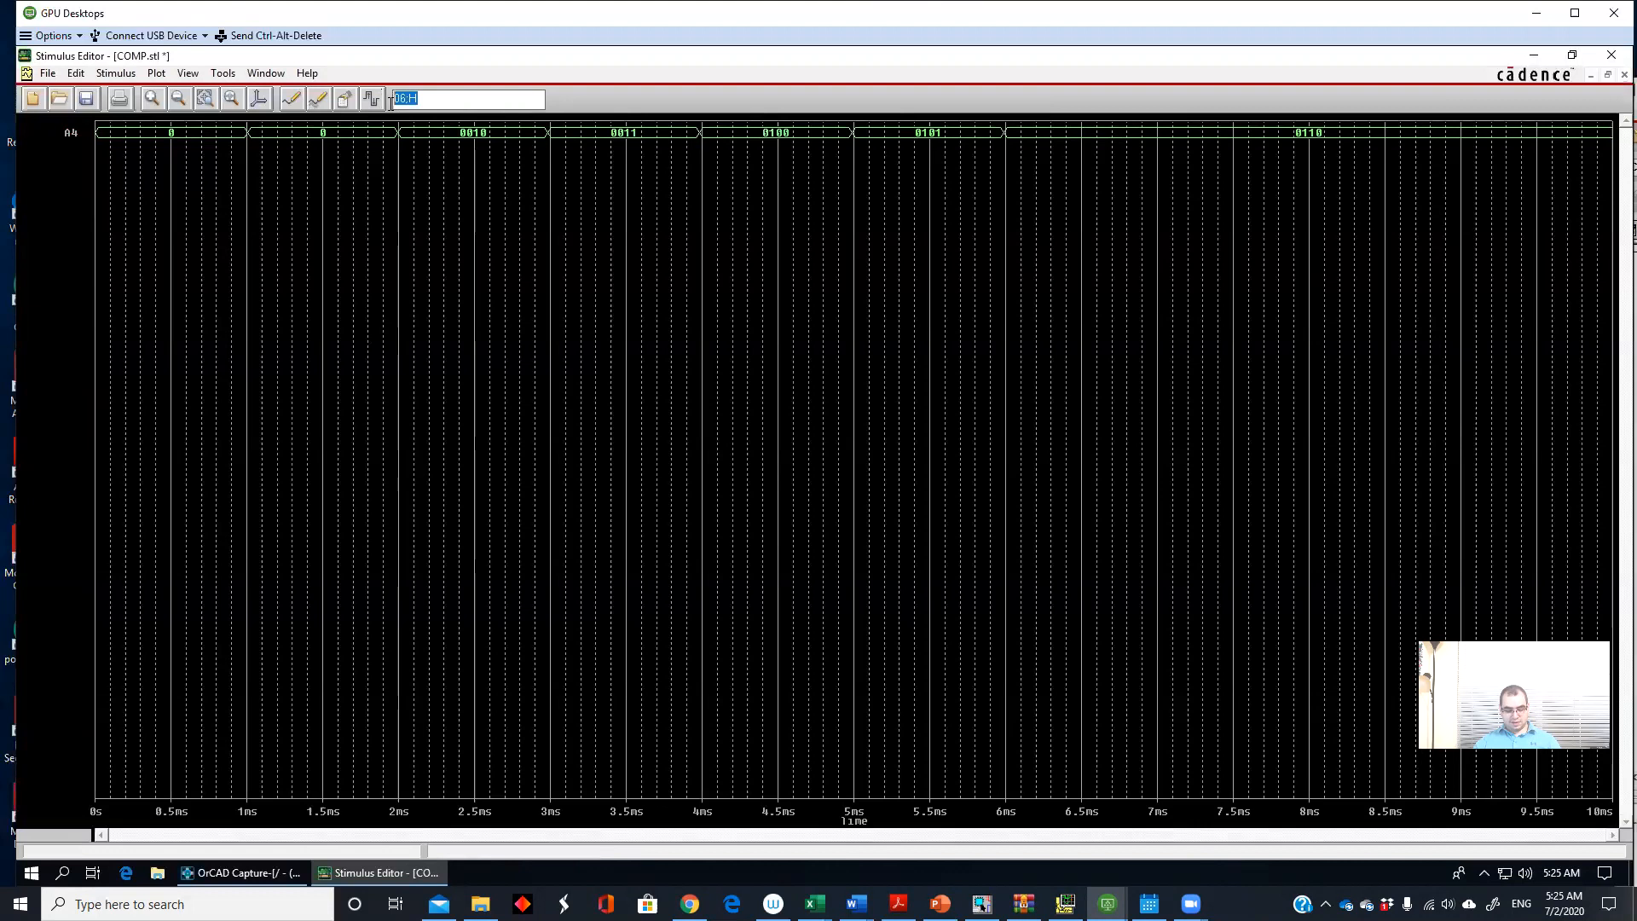
type("7")
left_click(1161, 136)
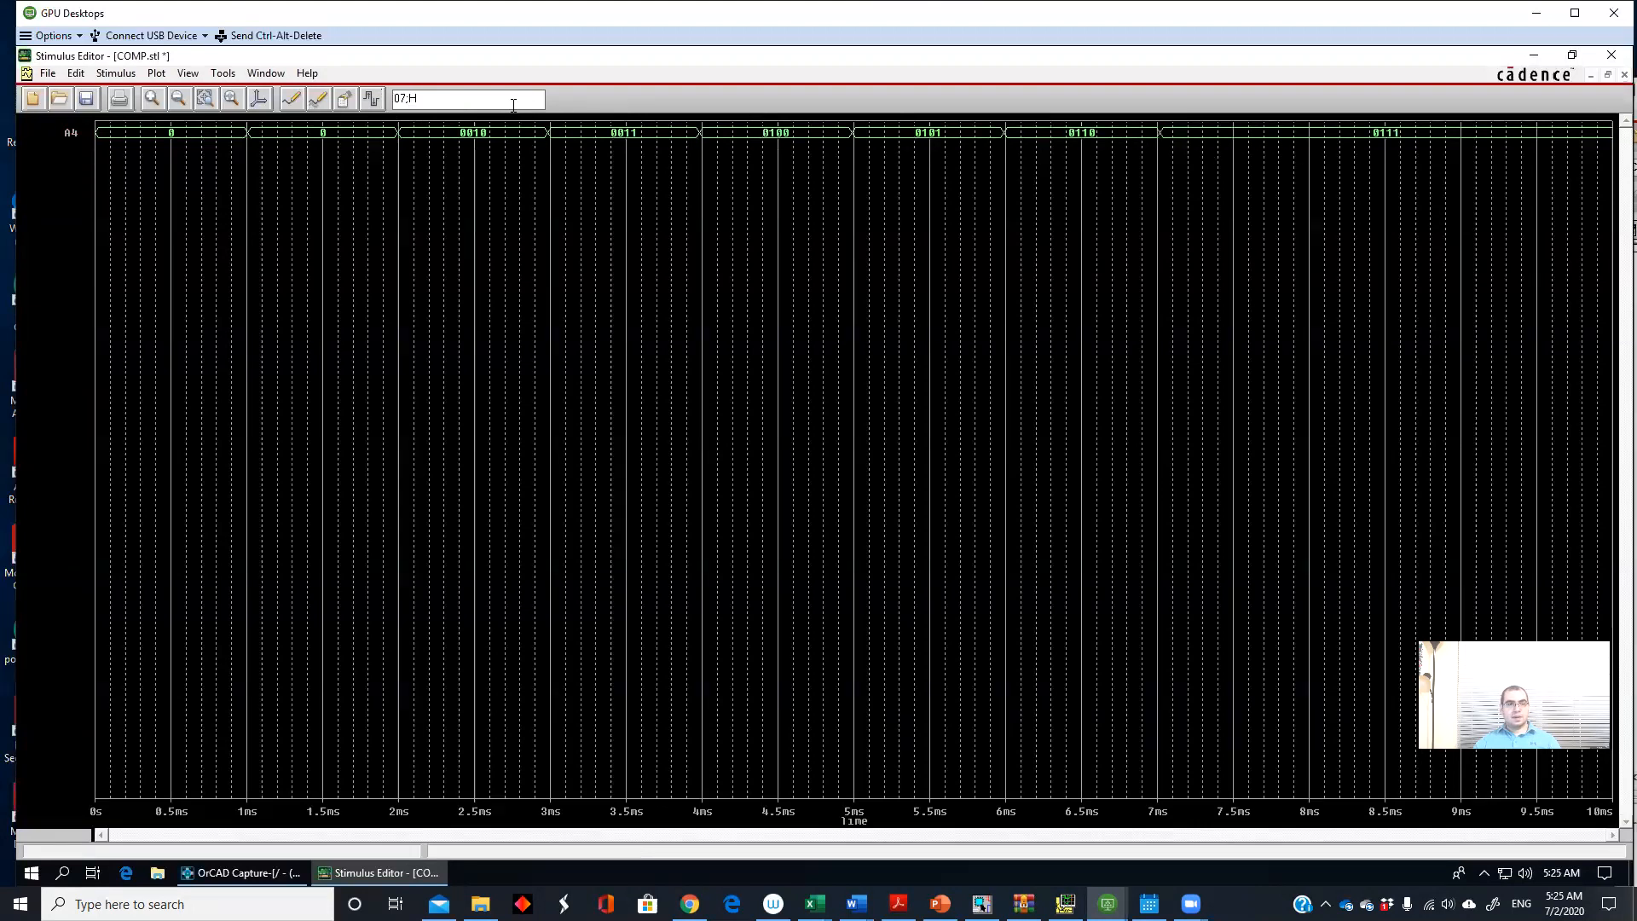
left_click_drag(398, 100, 427, 100)
type("A")
left_click(1313, 134)
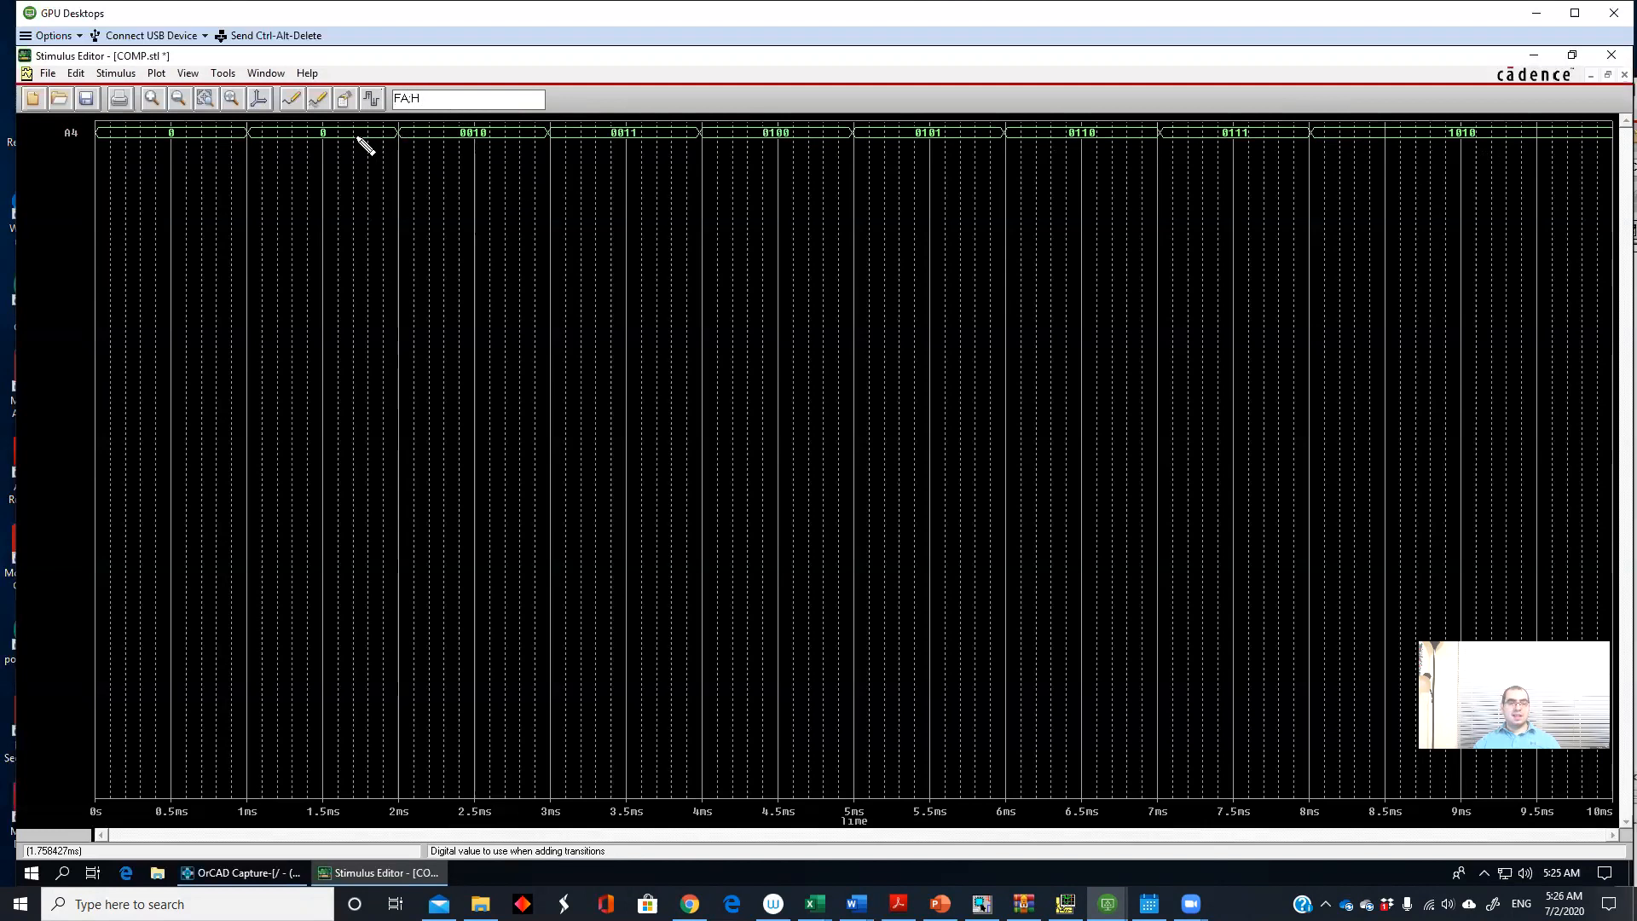
Step: Insert an extra A4 transition with hexadecimal value A at about 1.5 ms and end transition placement
left_click(325, 133)
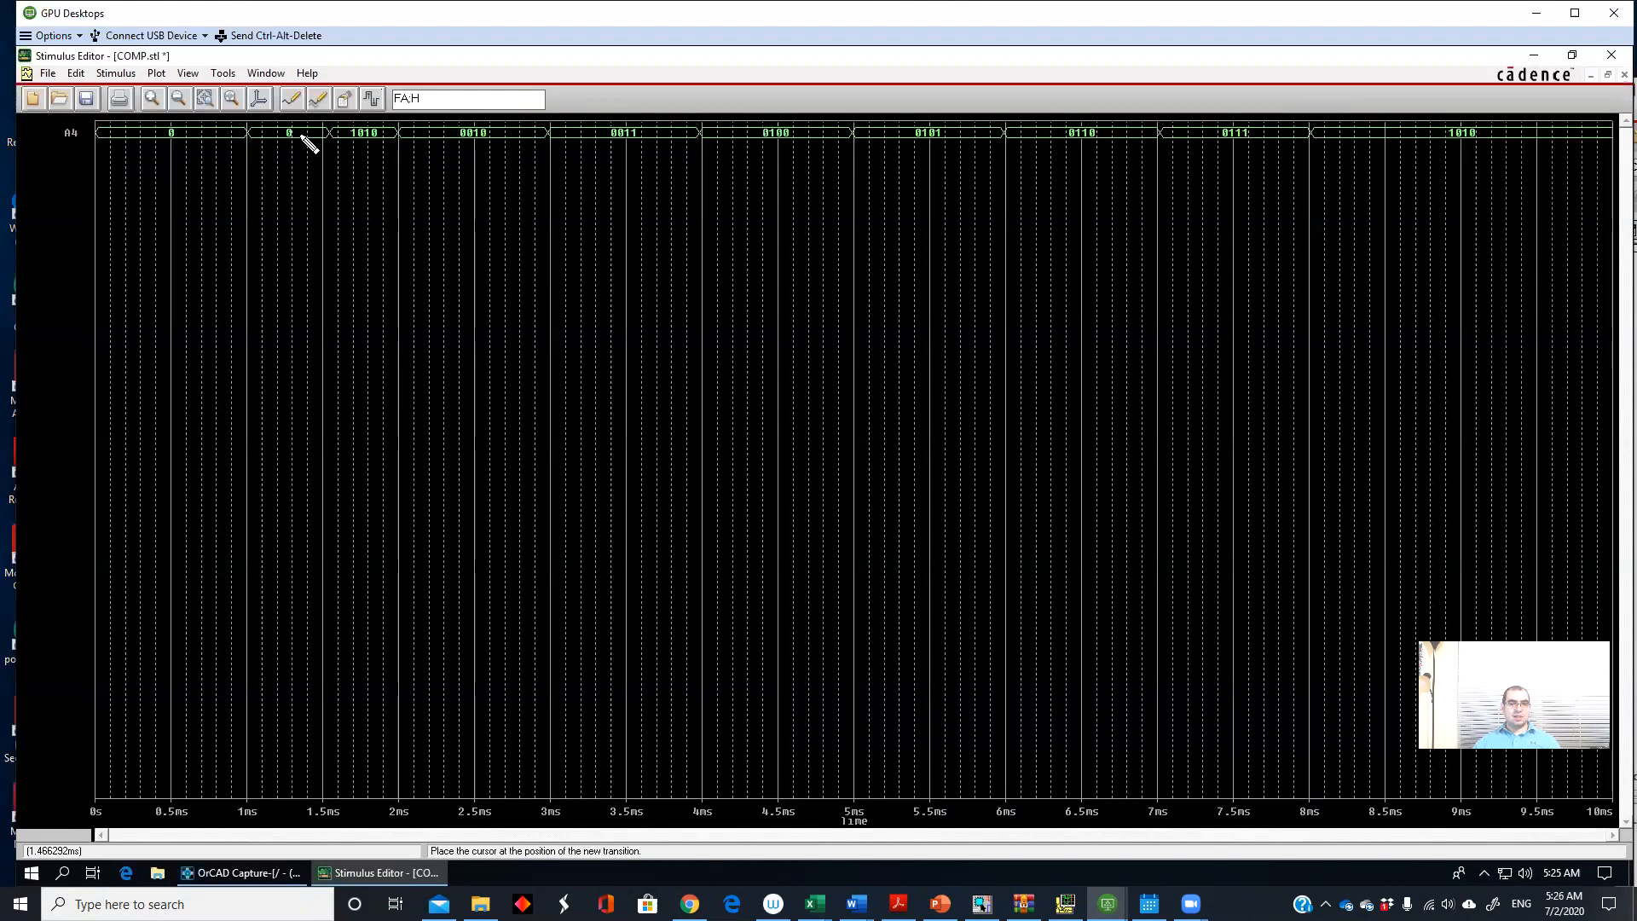
right_click(296, 135)
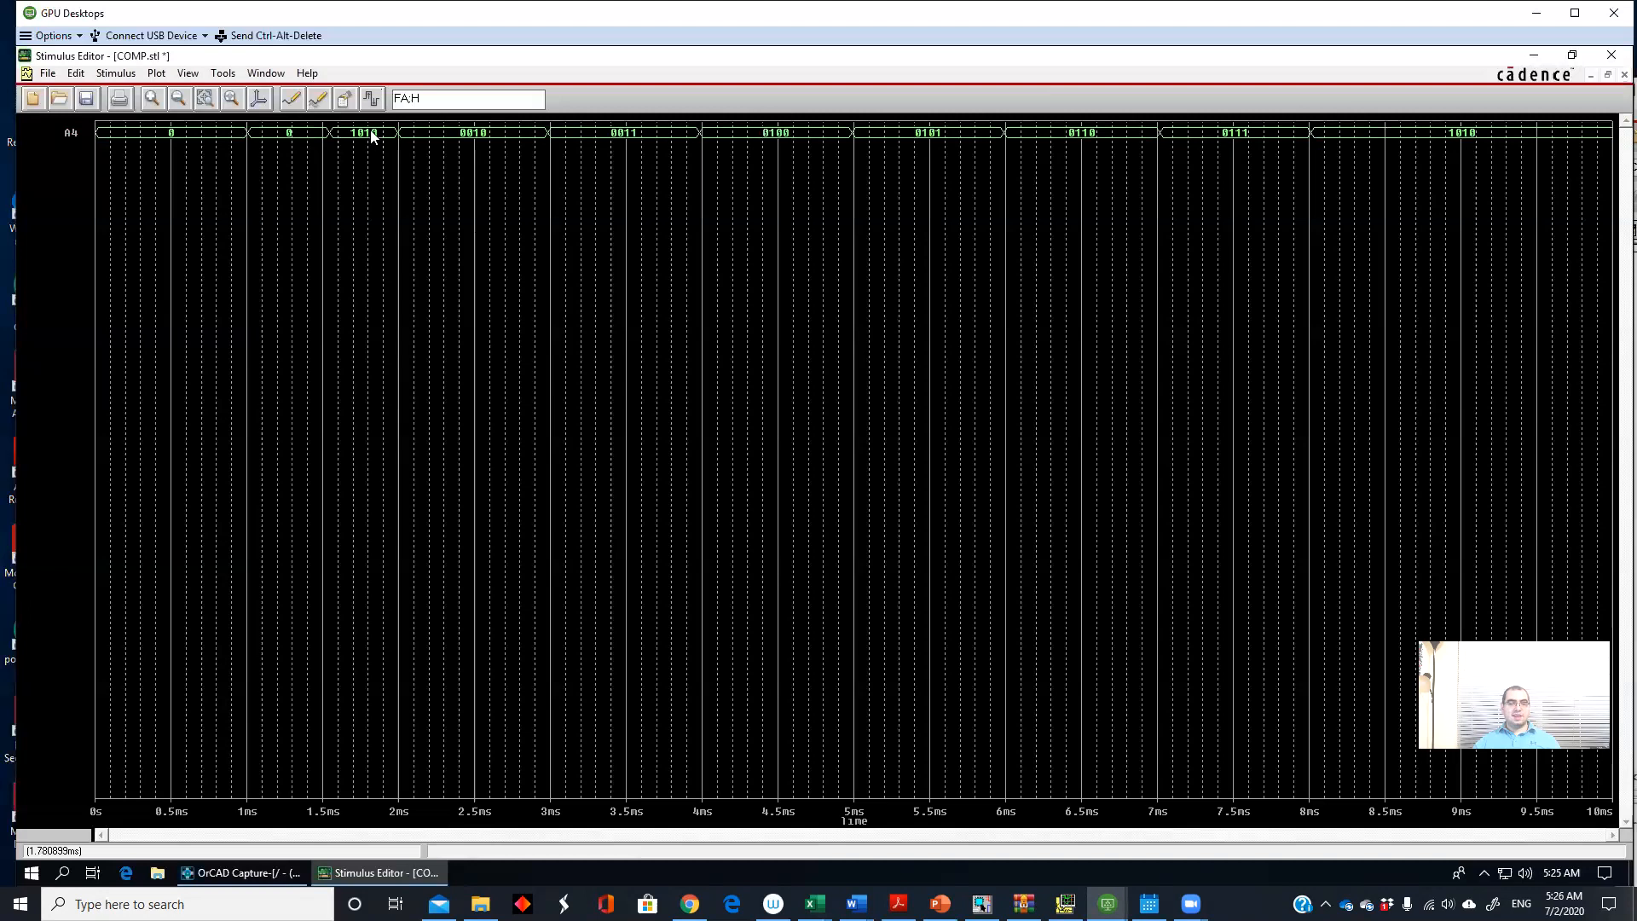
double_click(297, 139)
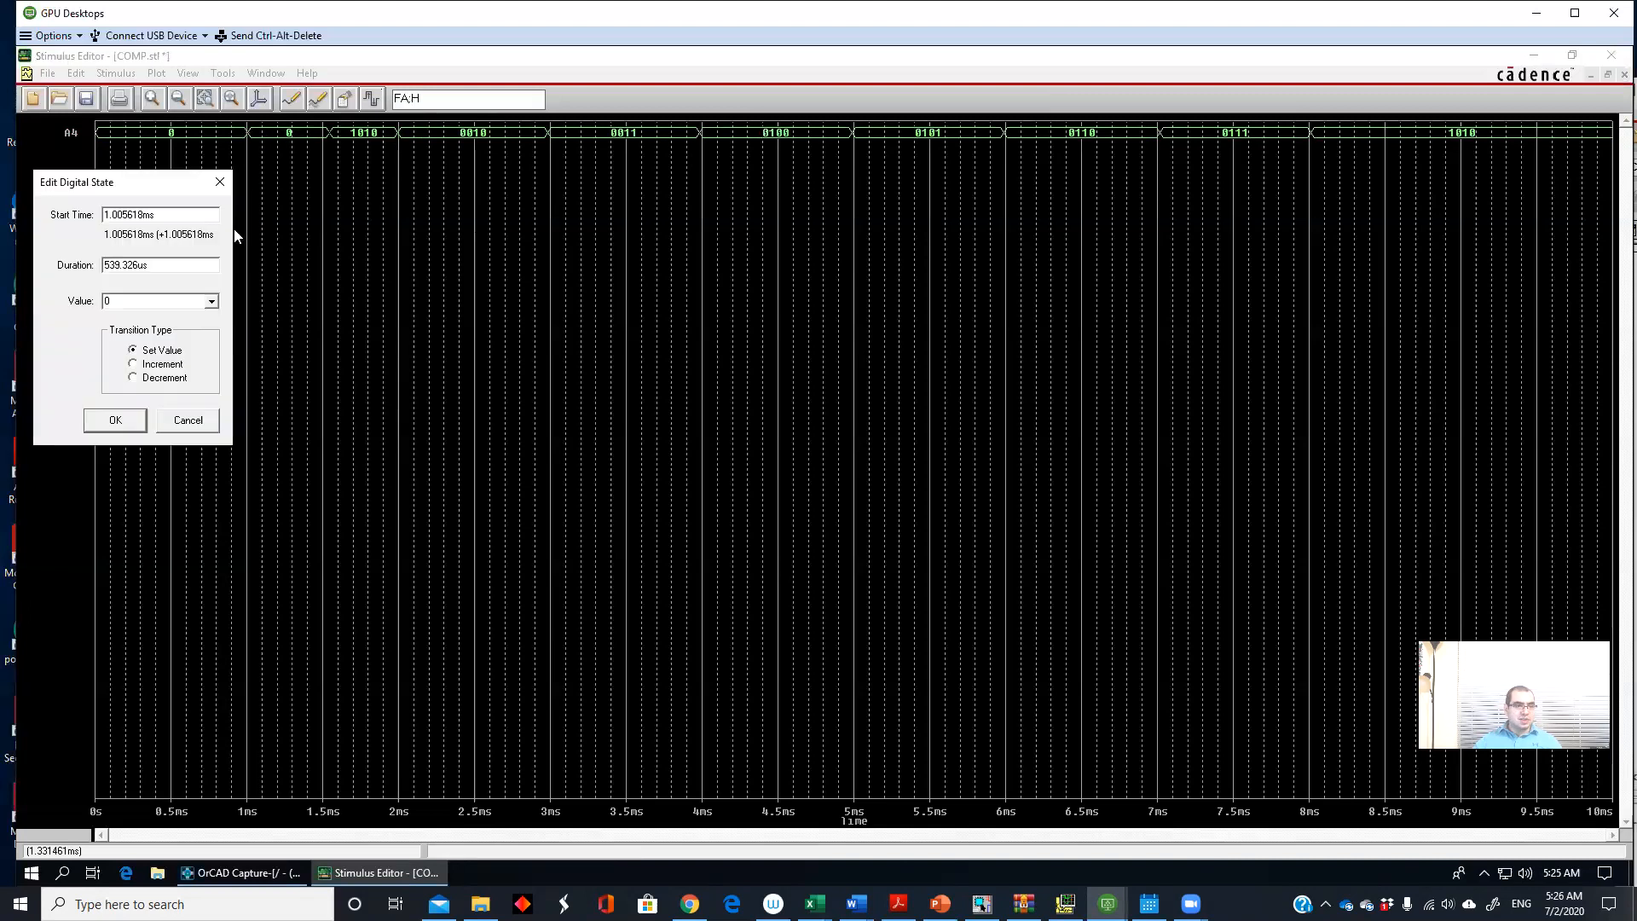
left_click(220, 181)
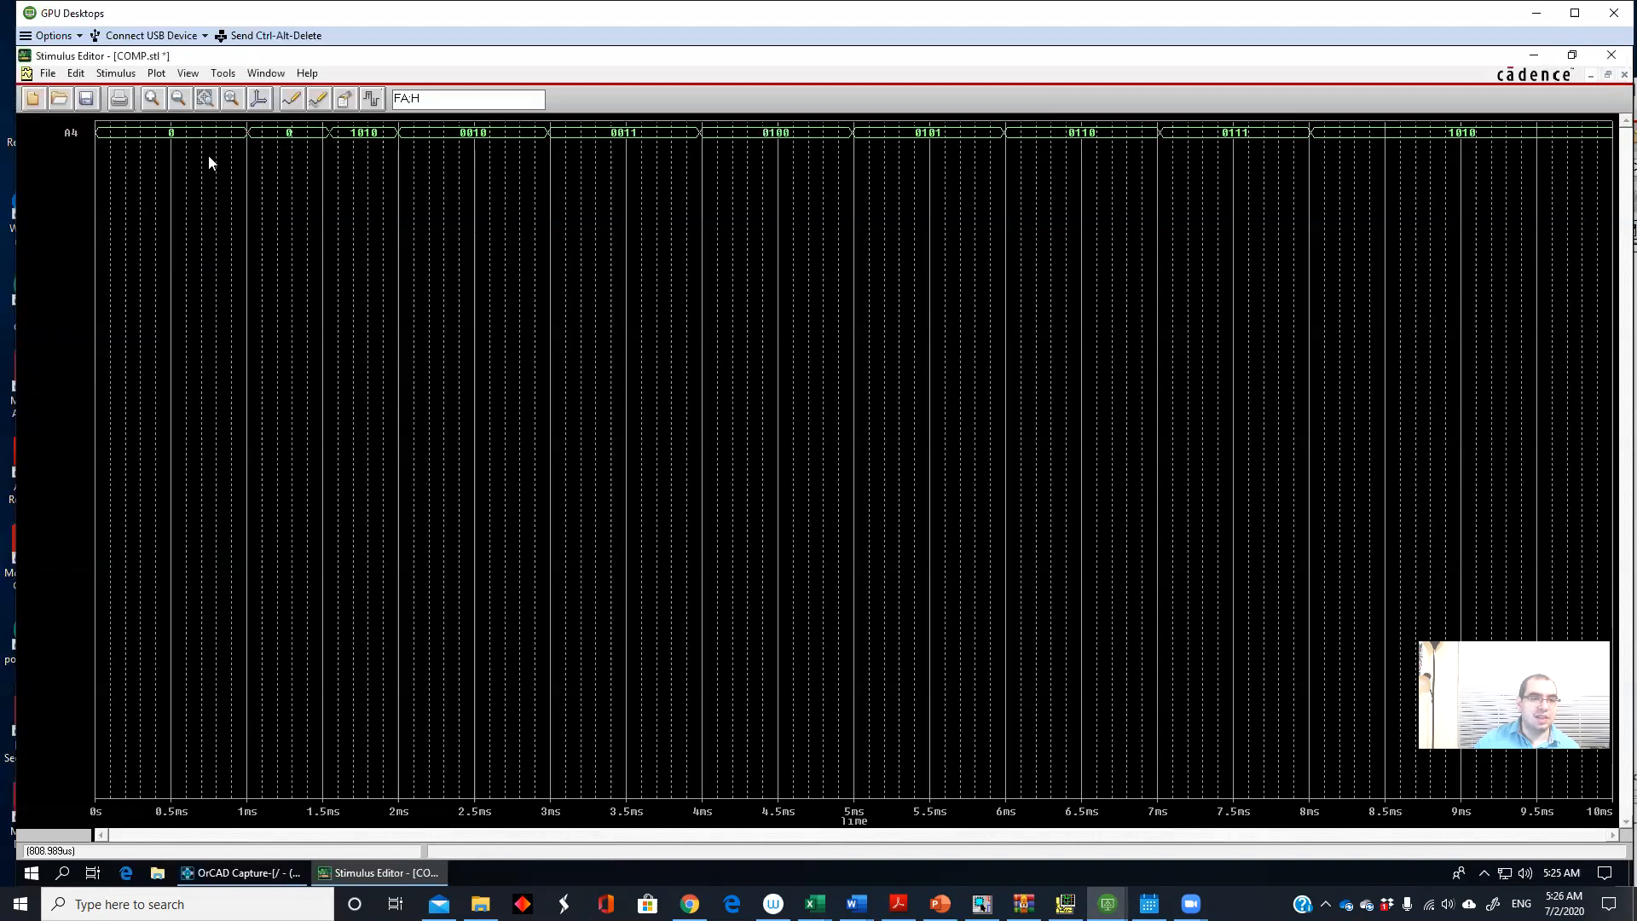
Step: Set the value of the A4 state that starts at about 1 ms to 1
double_click(278, 131)
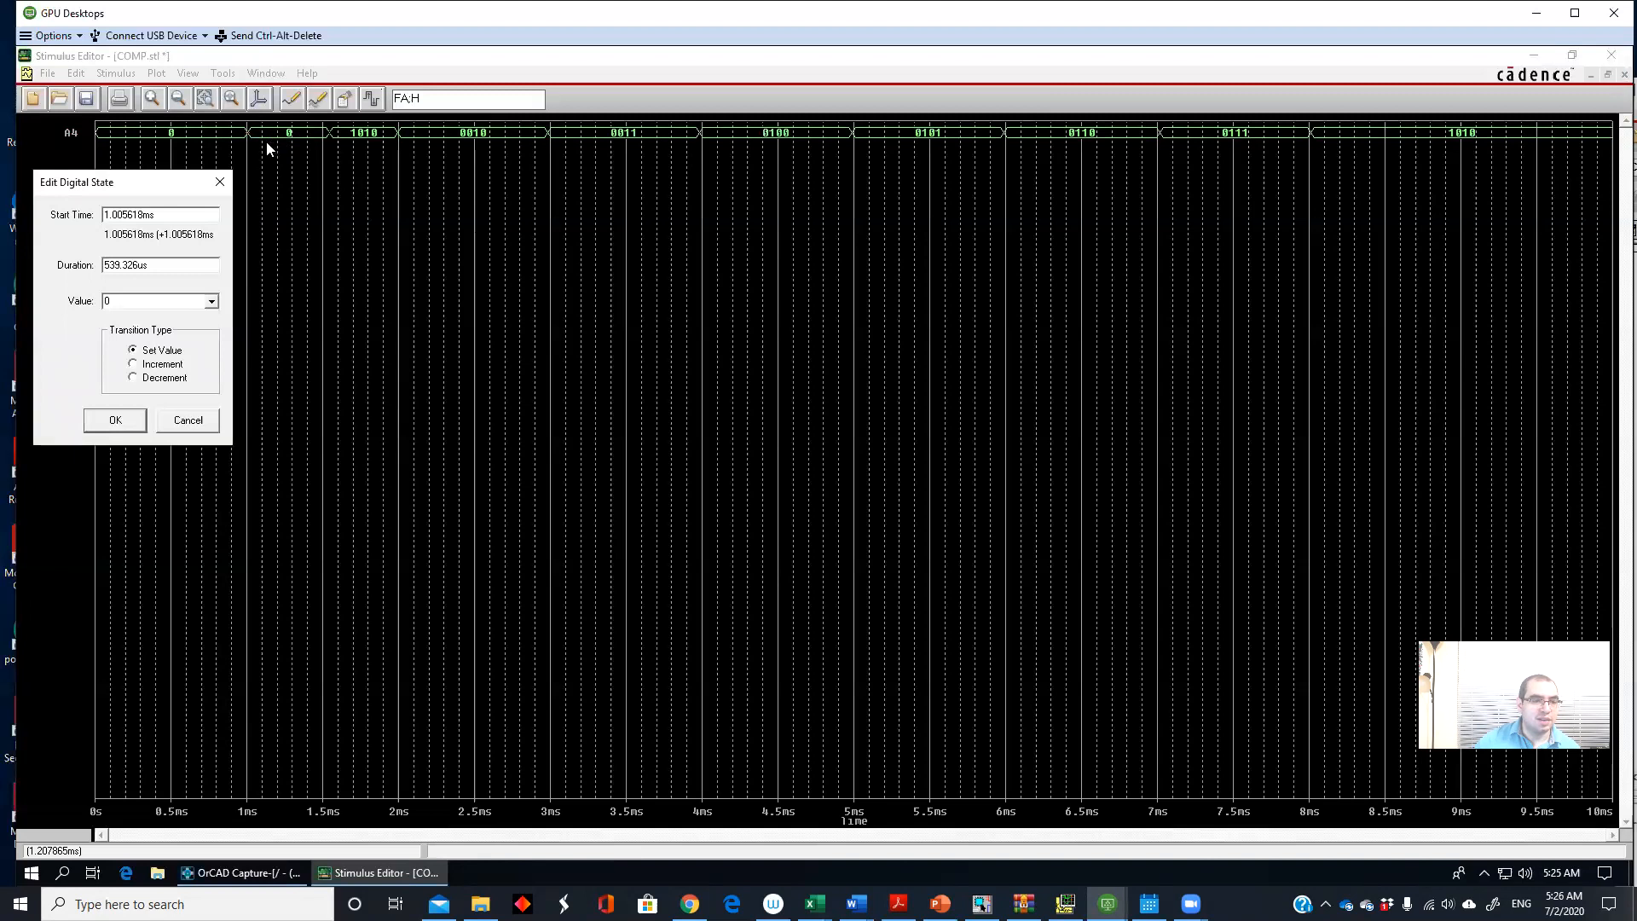
left_click(211, 301)
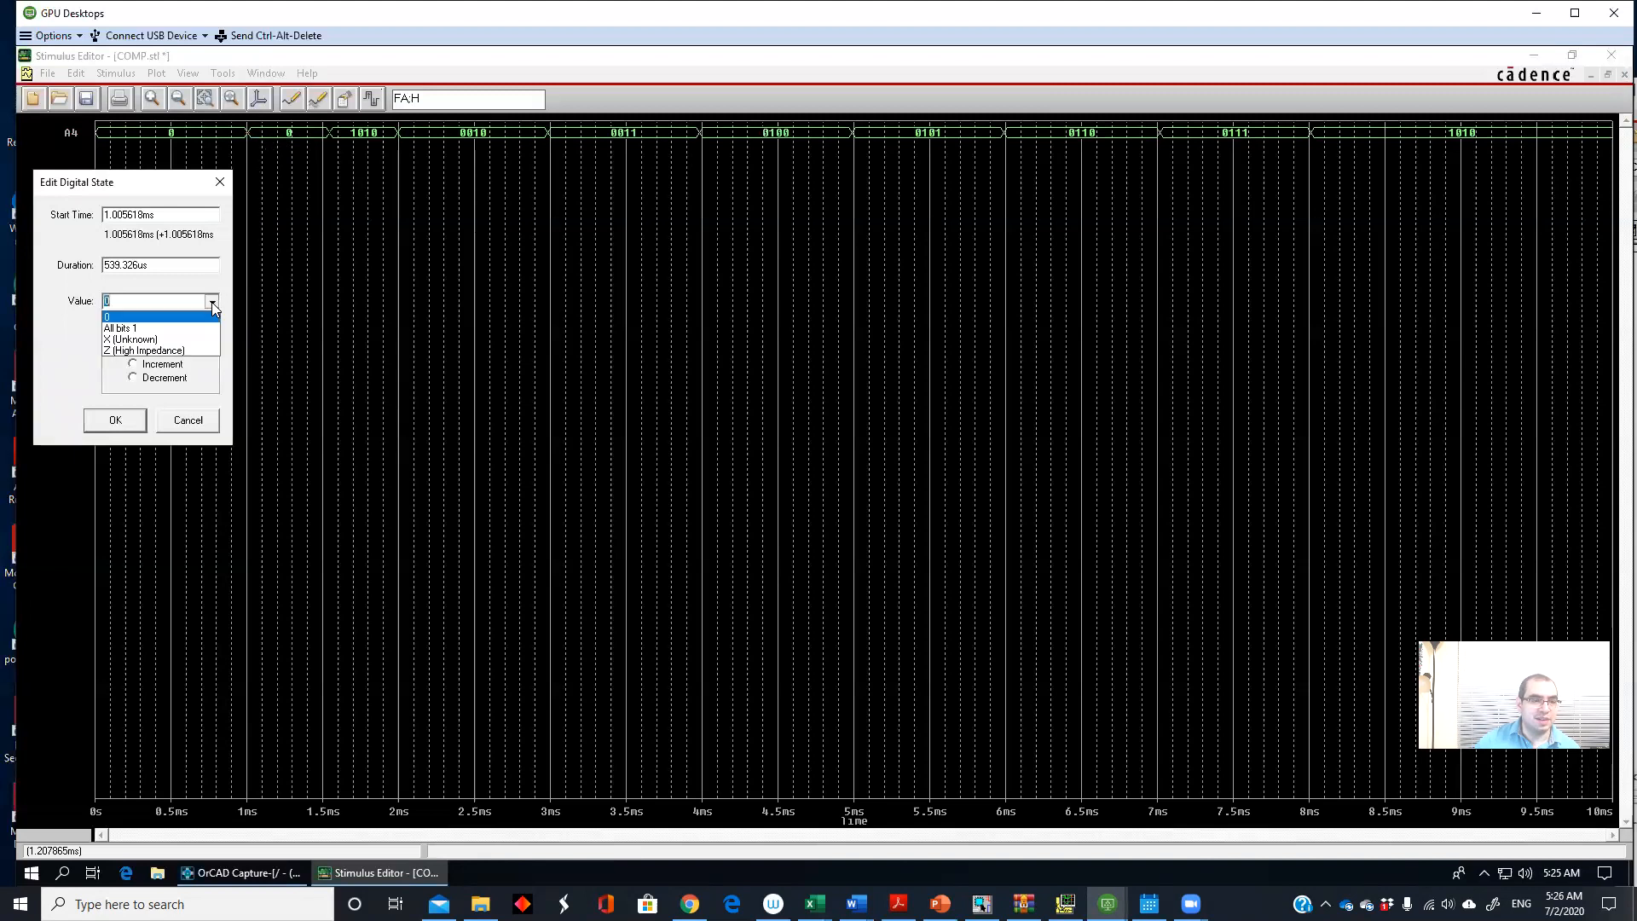
left_click(211, 302)
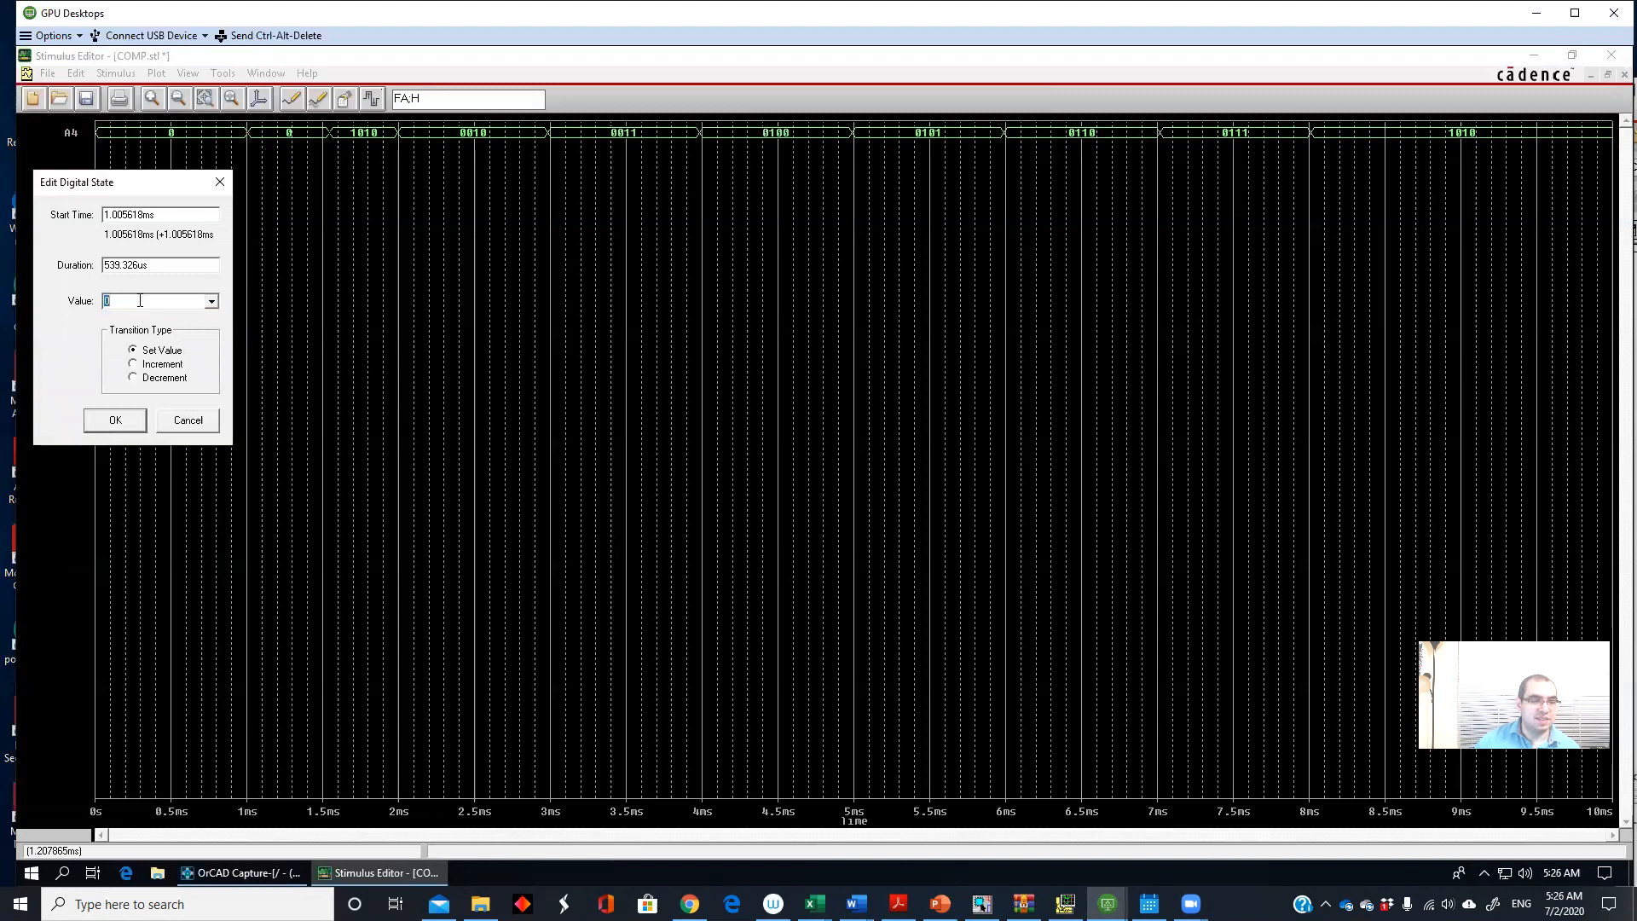
type("1")
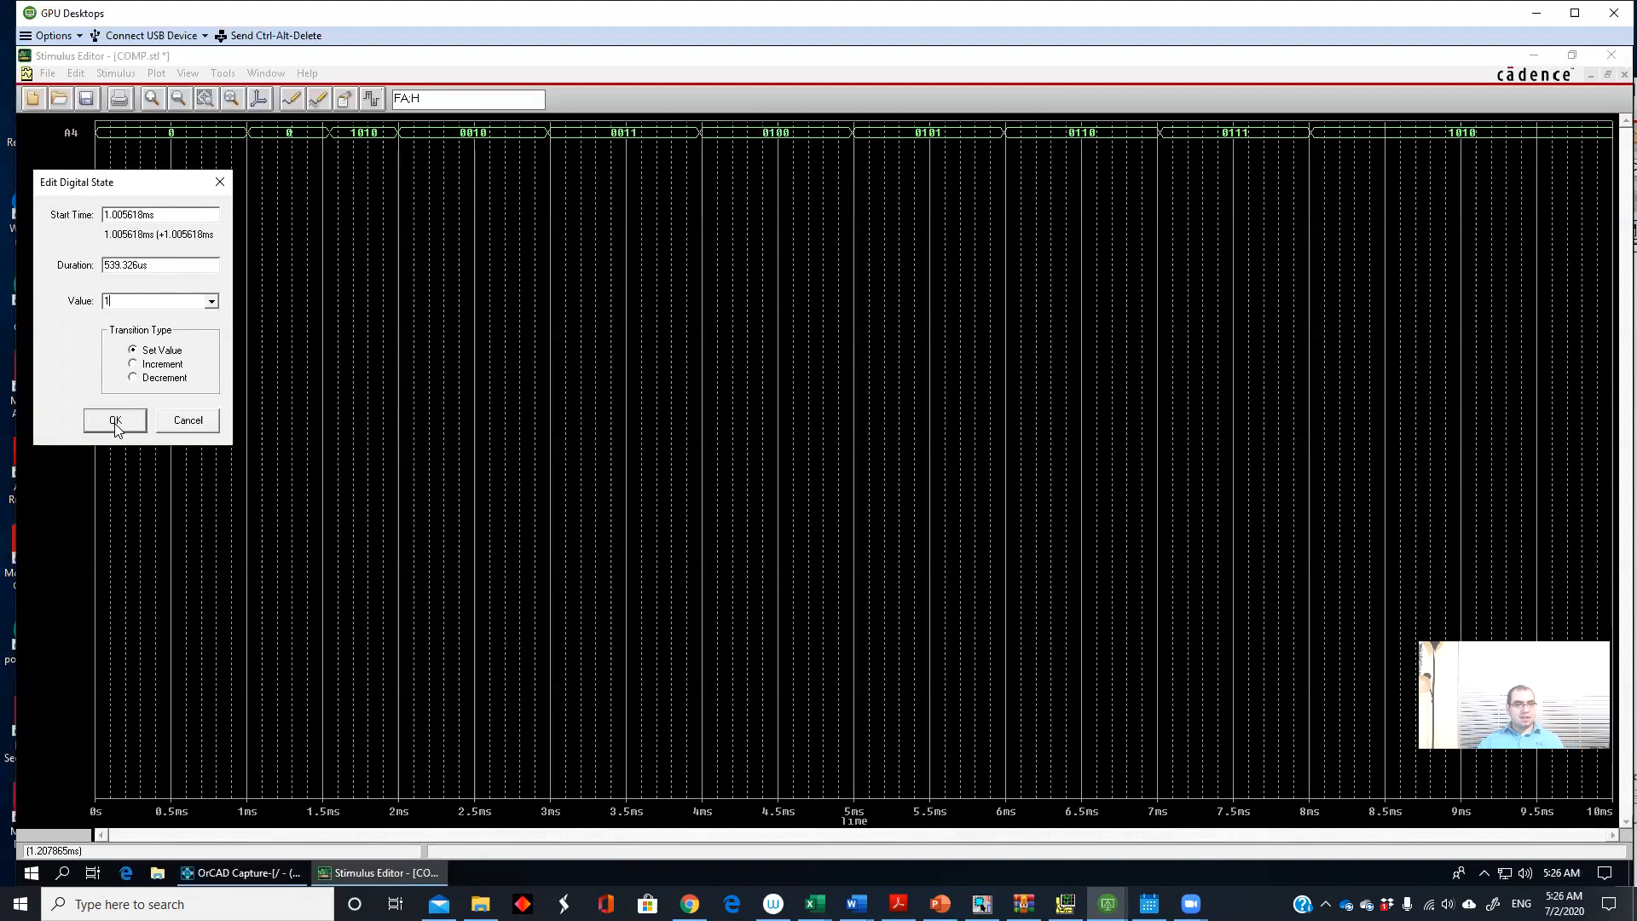
left_click(116, 421)
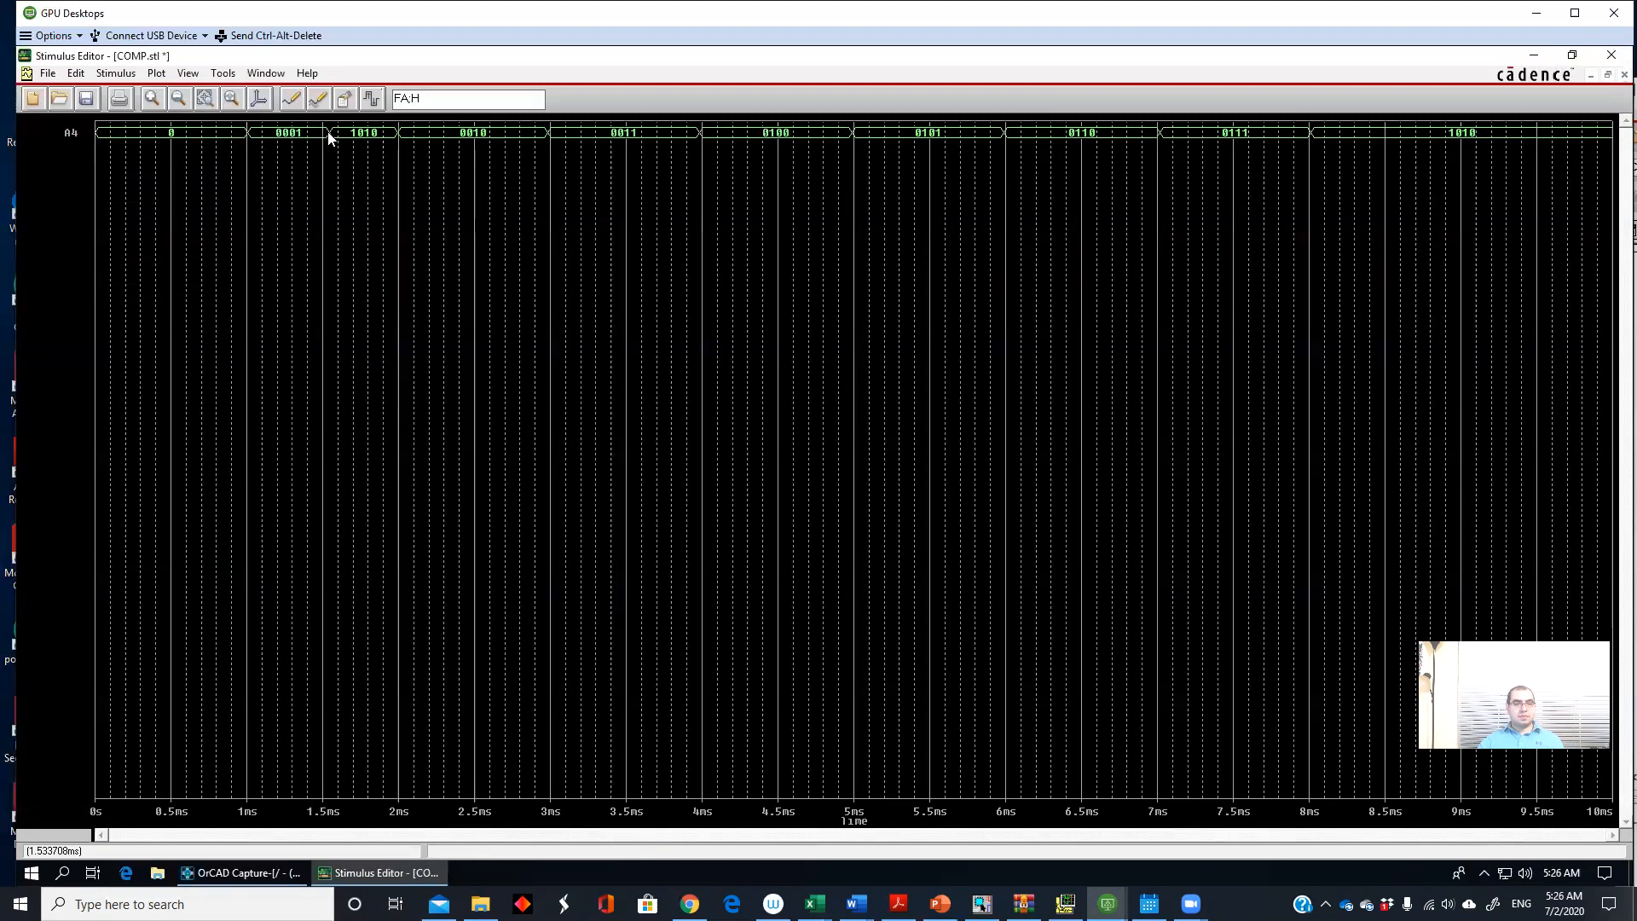
Step: Inspect the settings of the A4 transition at about 1.5 ms and of the state that follows it
double_click(329, 138)
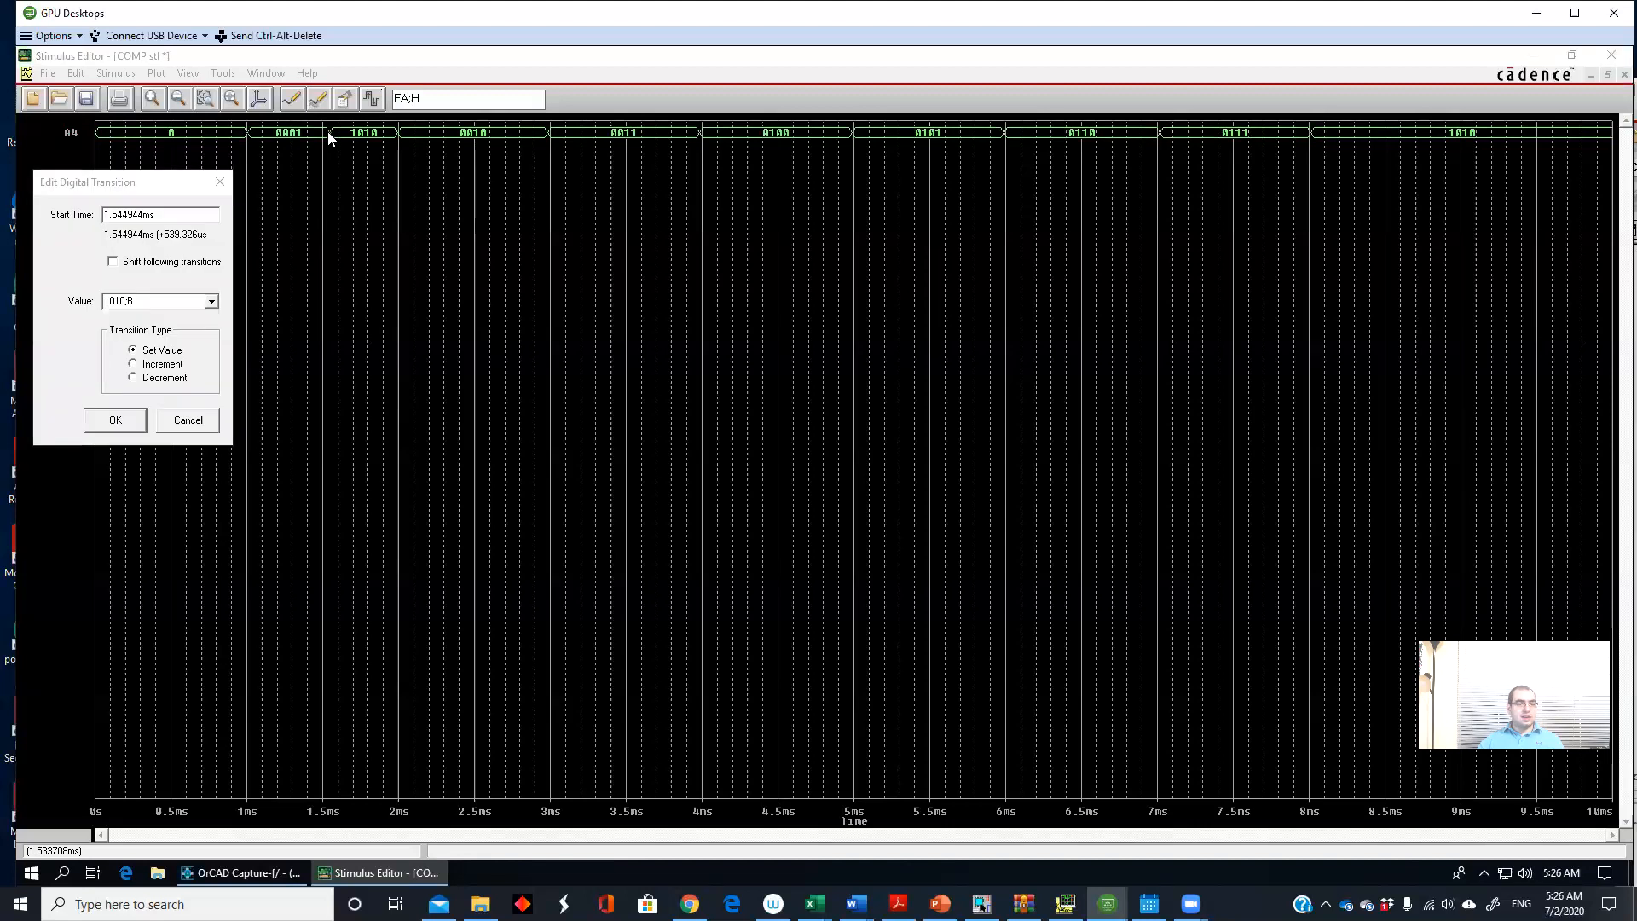
left_click(227, 181)
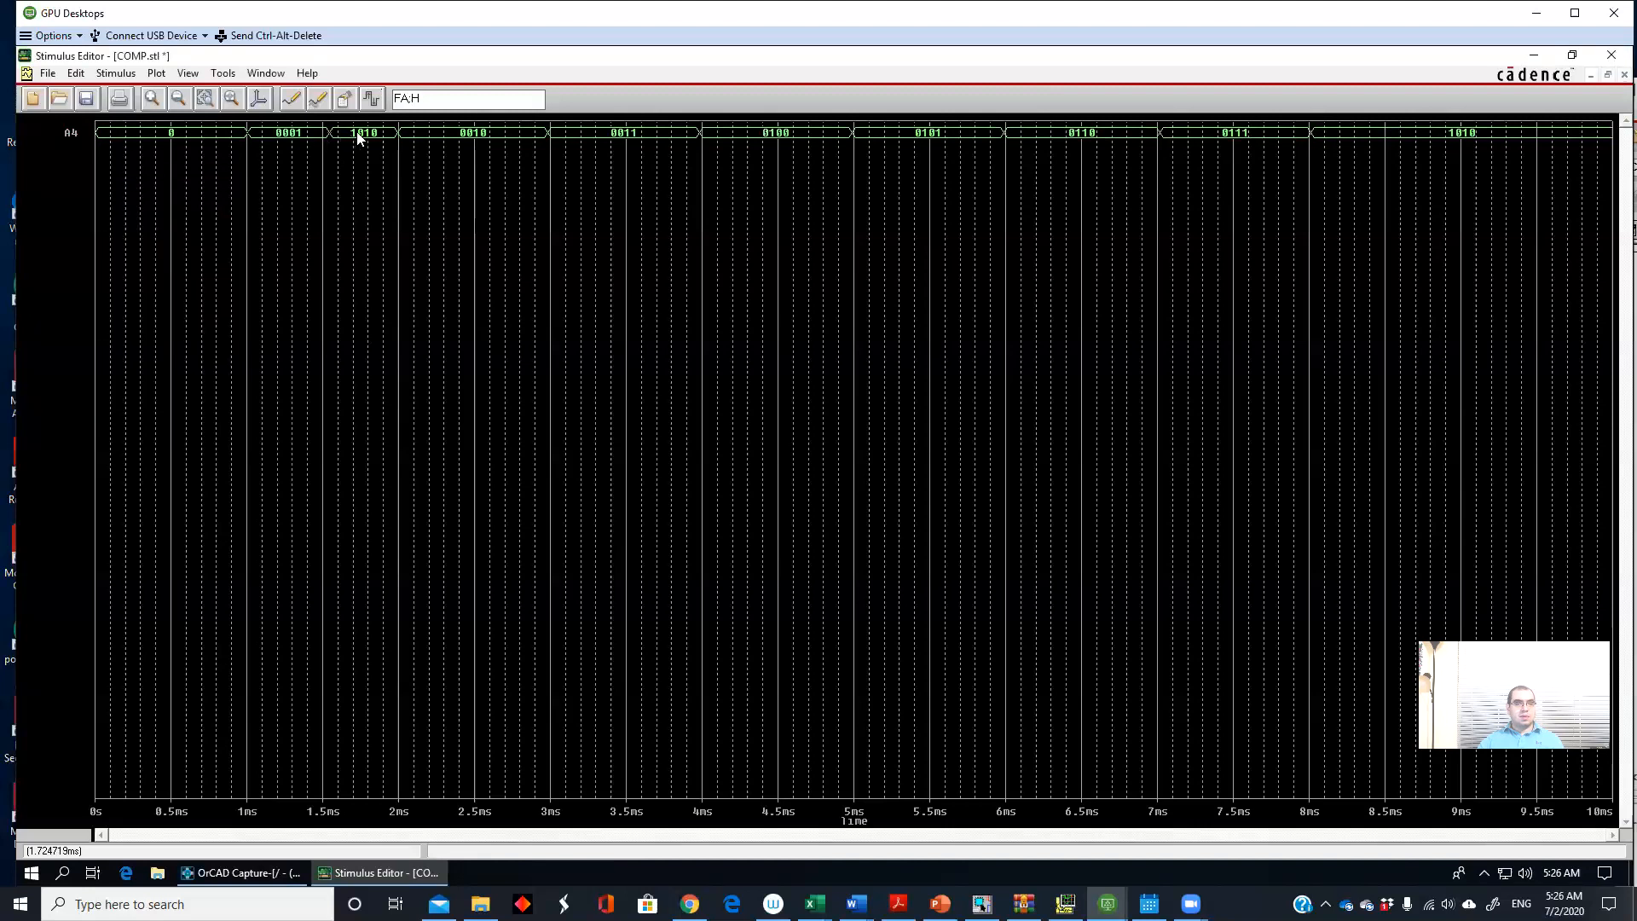
double_click(357, 140)
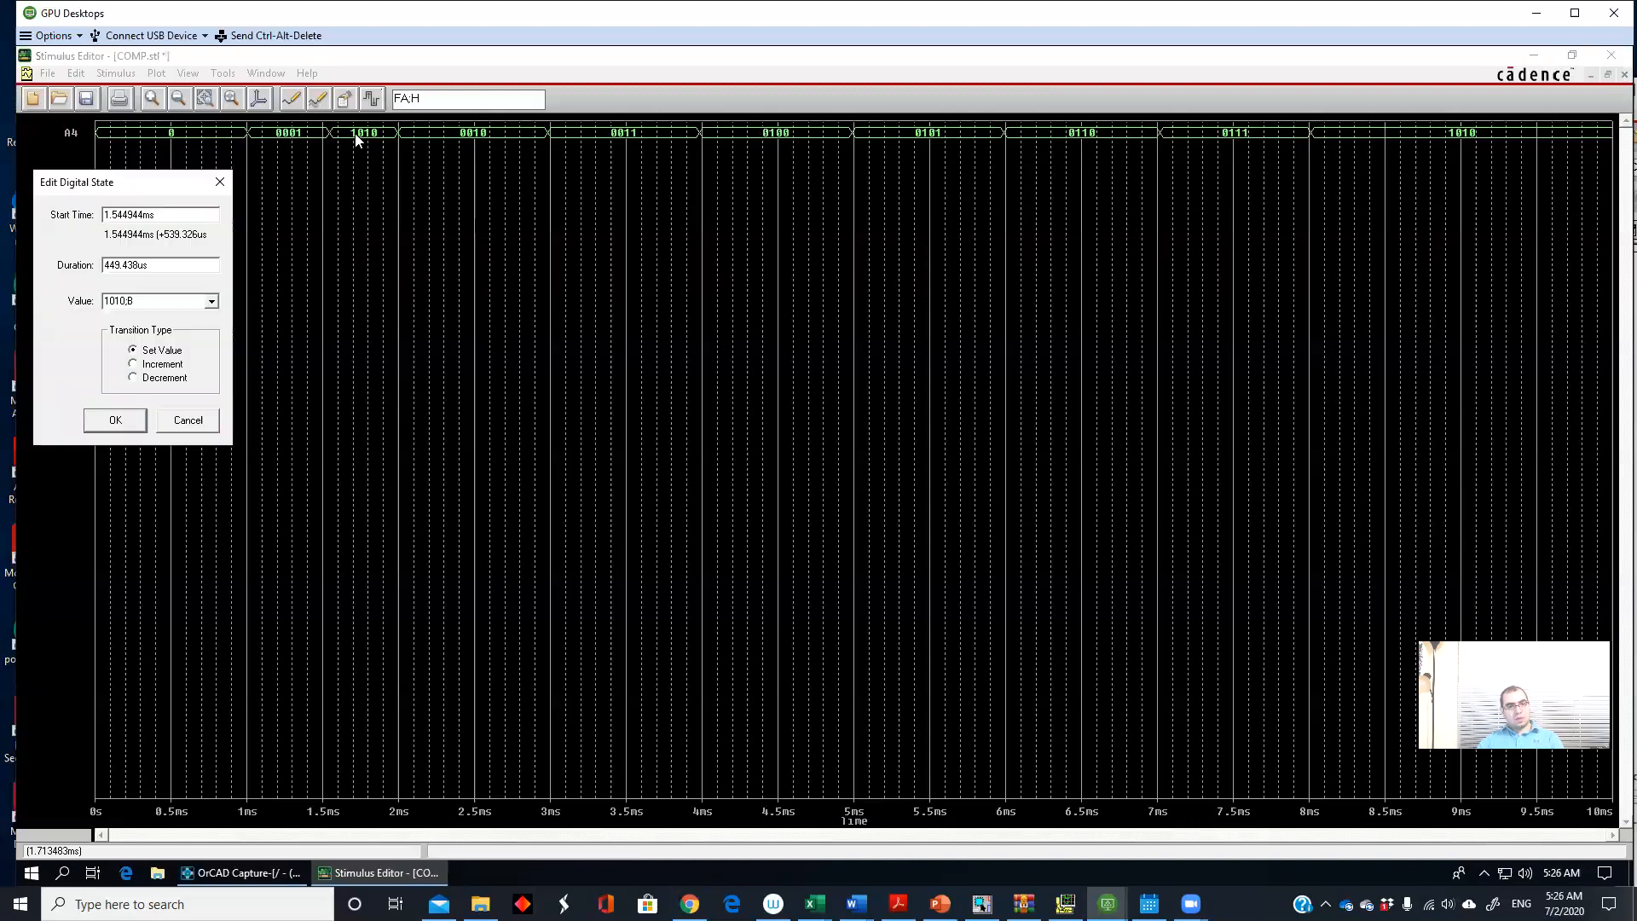
left_click(230, 181)
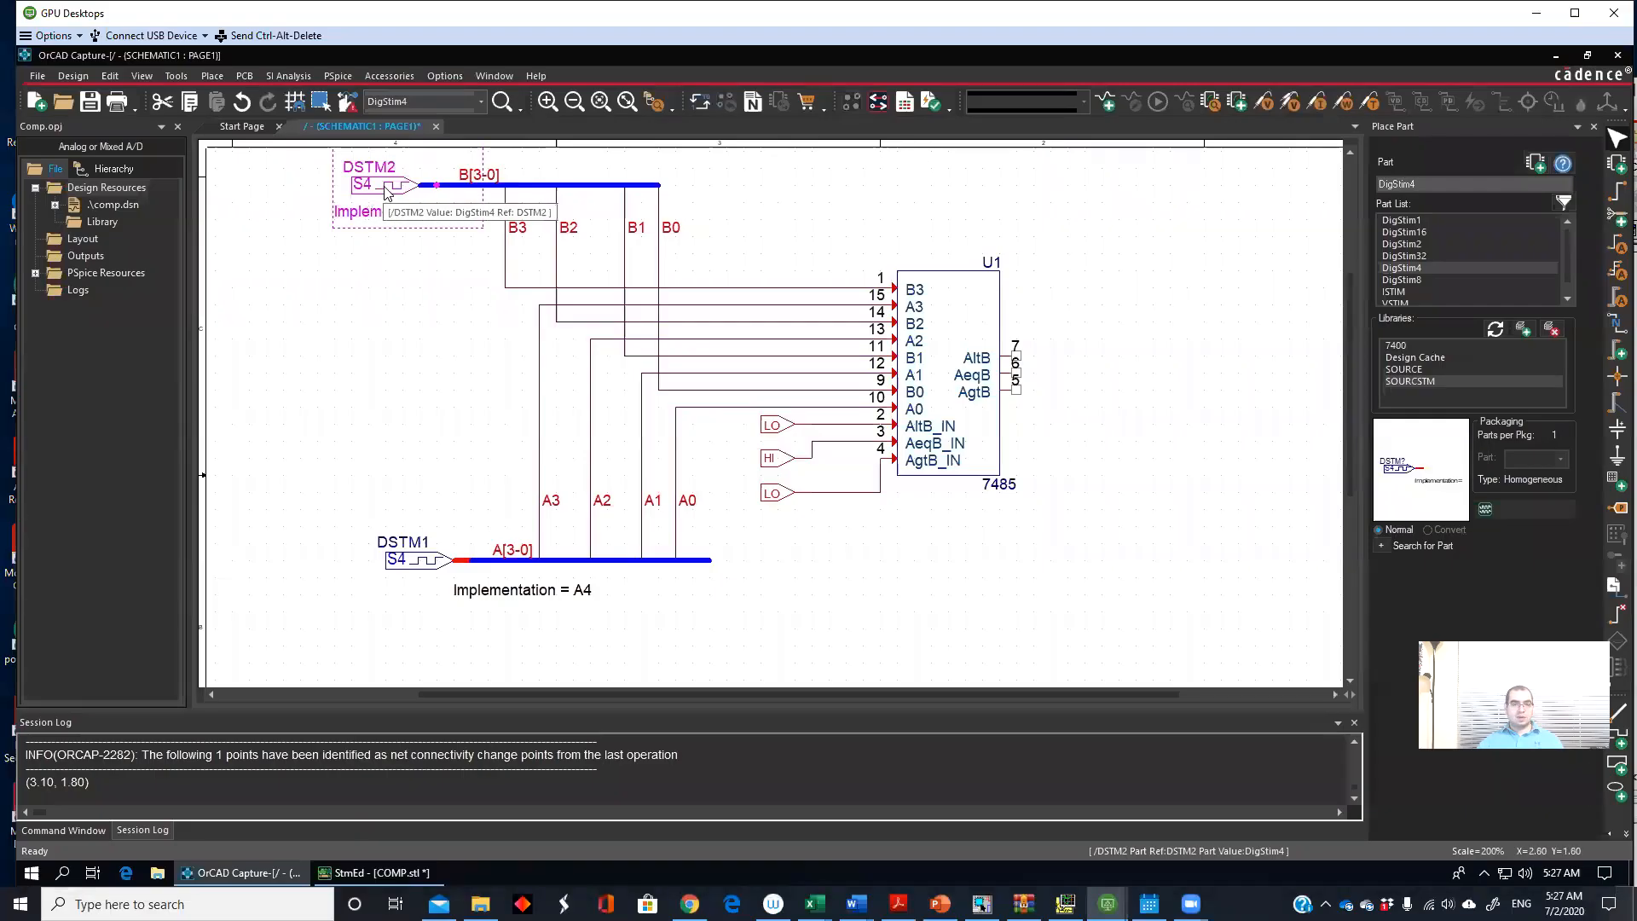
Step: Try to open the PSpice stimulus of DSTM2 from the schematic in OrCAD Capture
right_click(383, 186)
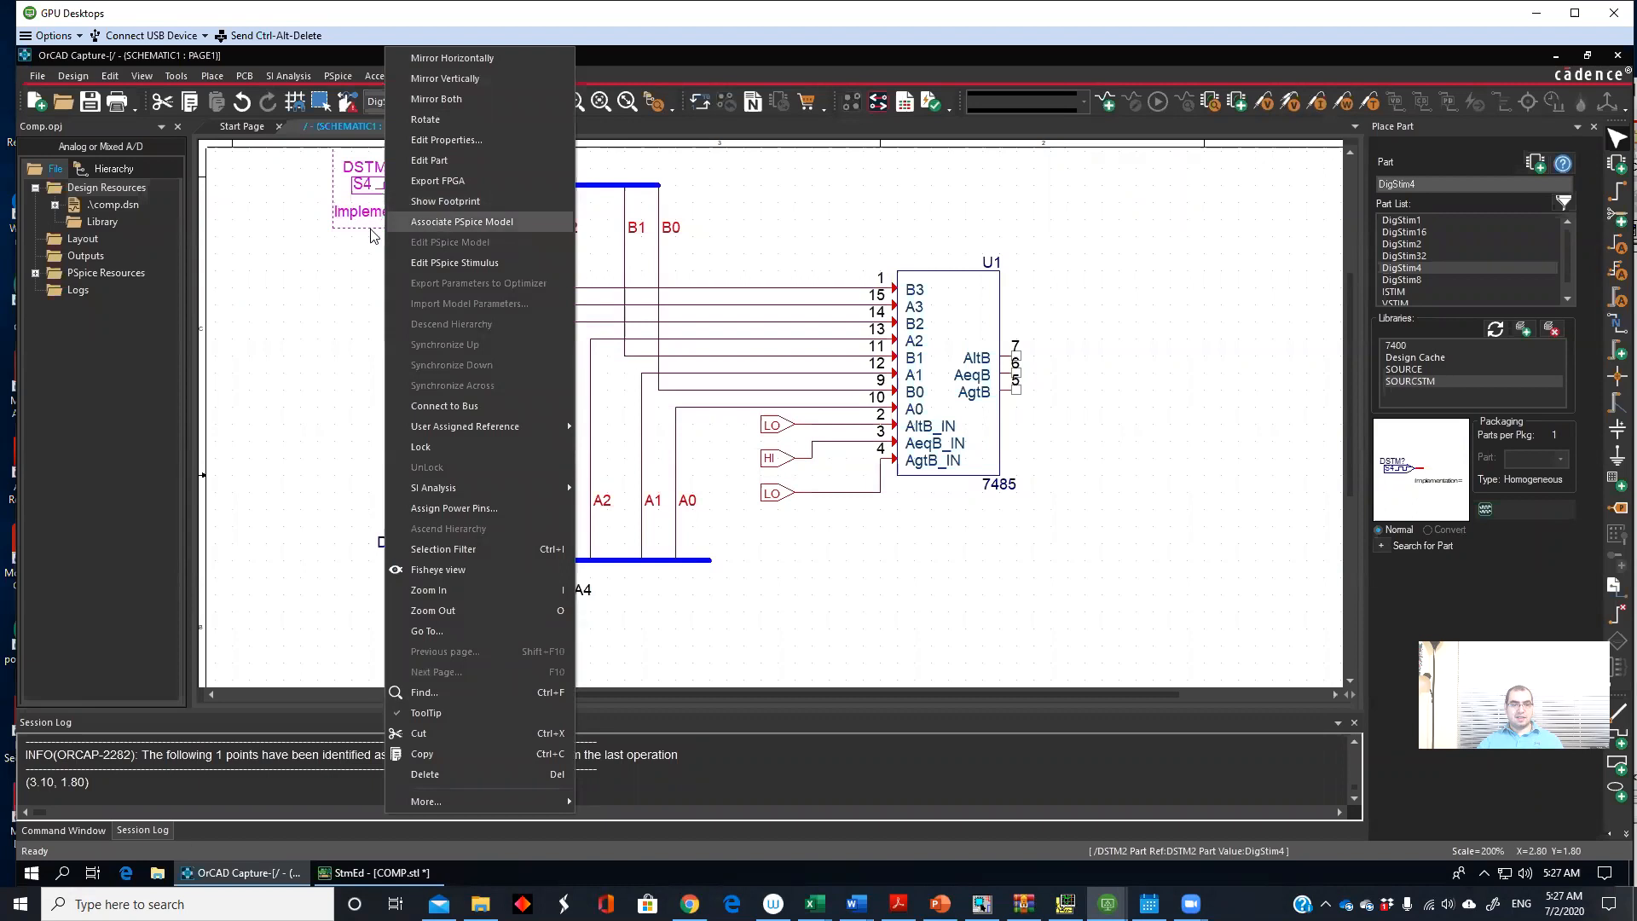
left_click(474, 264)
left_click(938, 506)
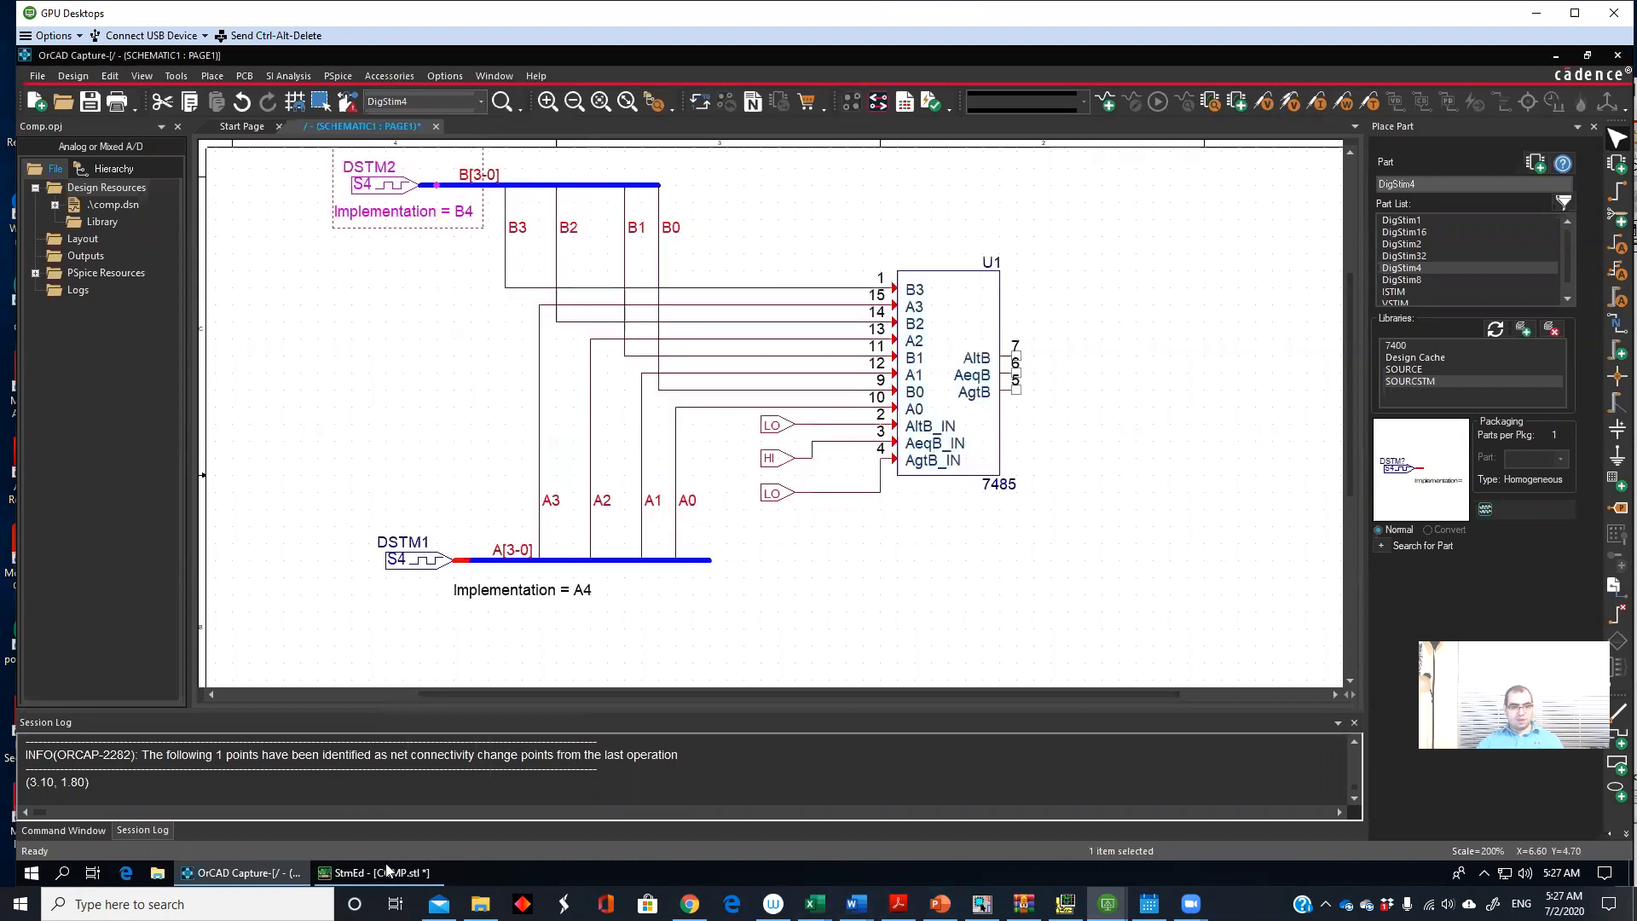
Step: Return to the Stimulus Editor and close it, saving COMP.stl and updating the schematic
left_click(380, 874)
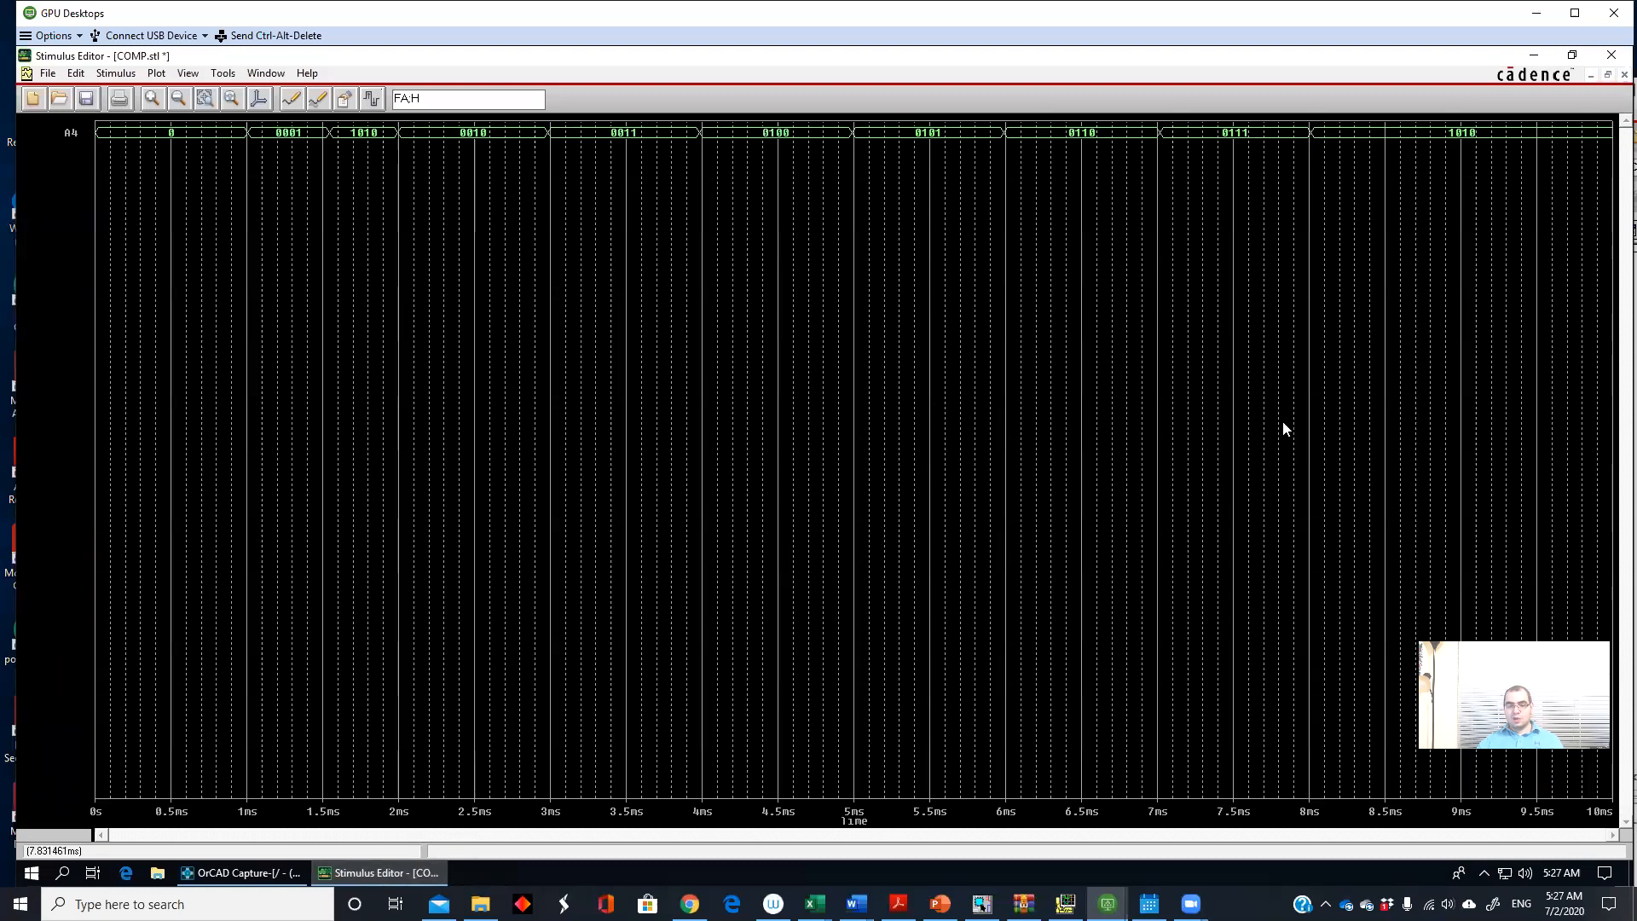
left_click(1611, 77)
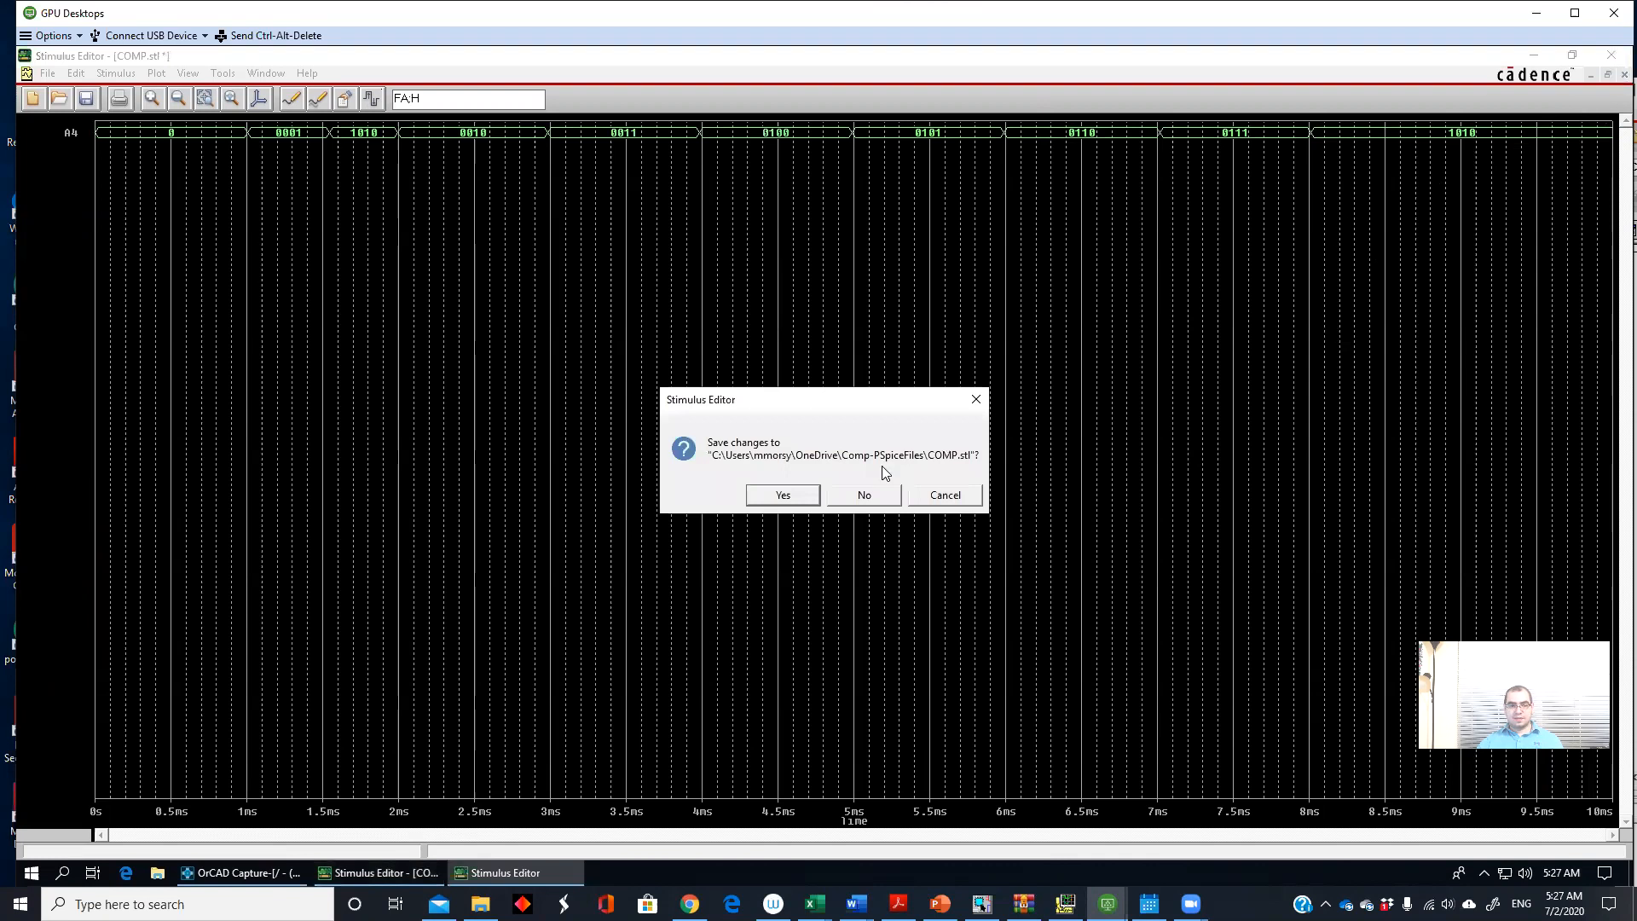
left_click(779, 496)
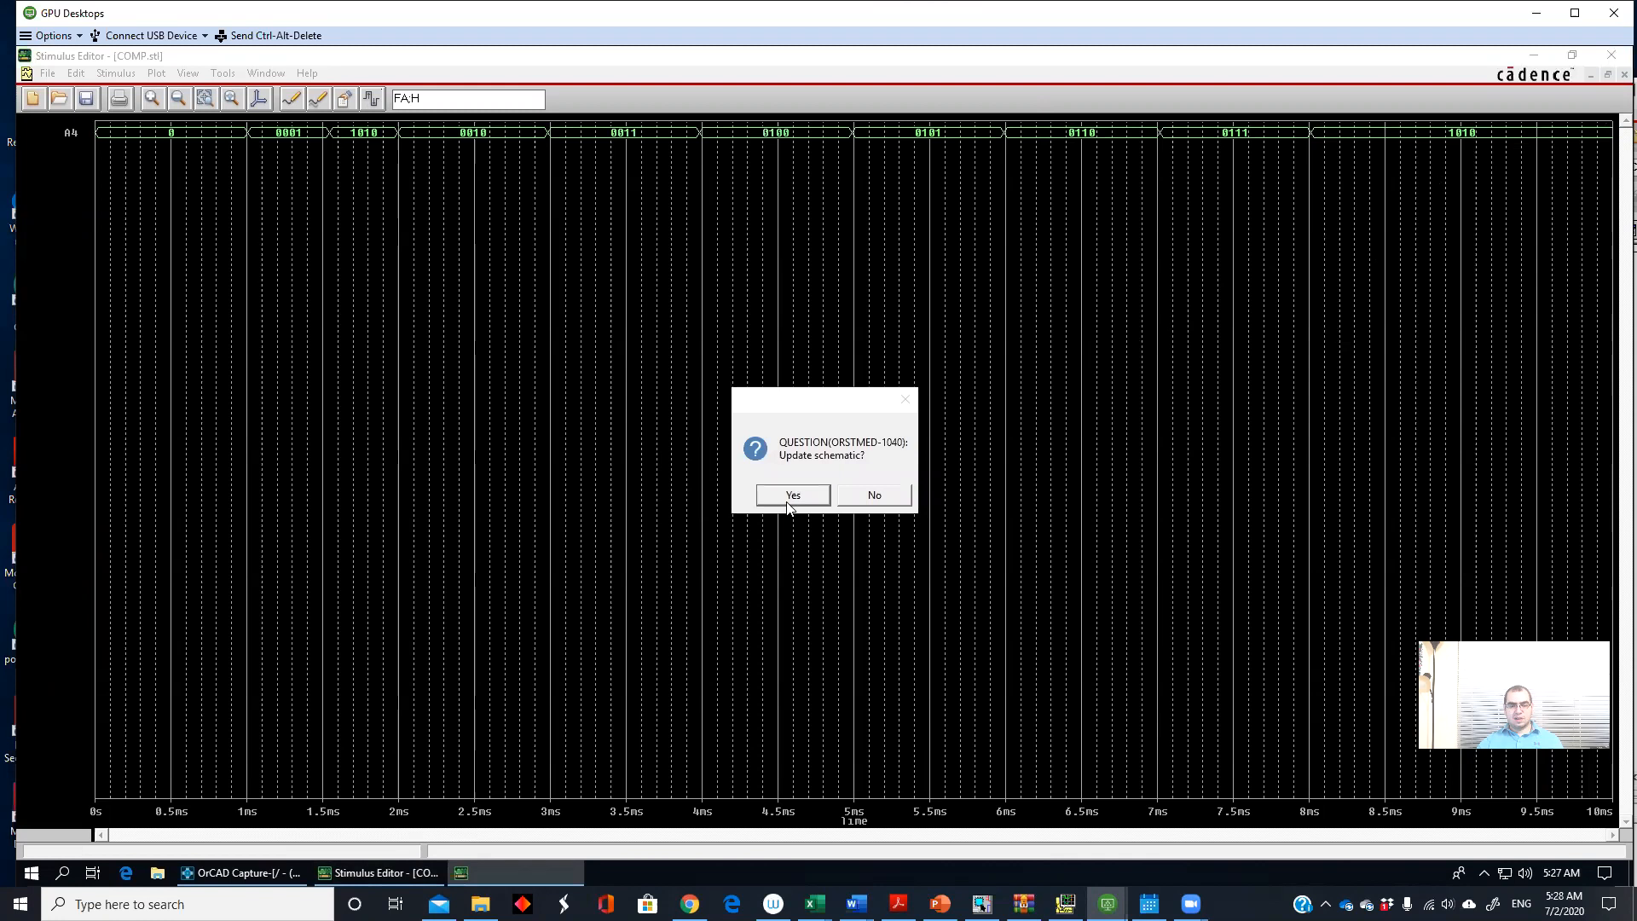
left_click(786, 501)
left_click(1611, 55)
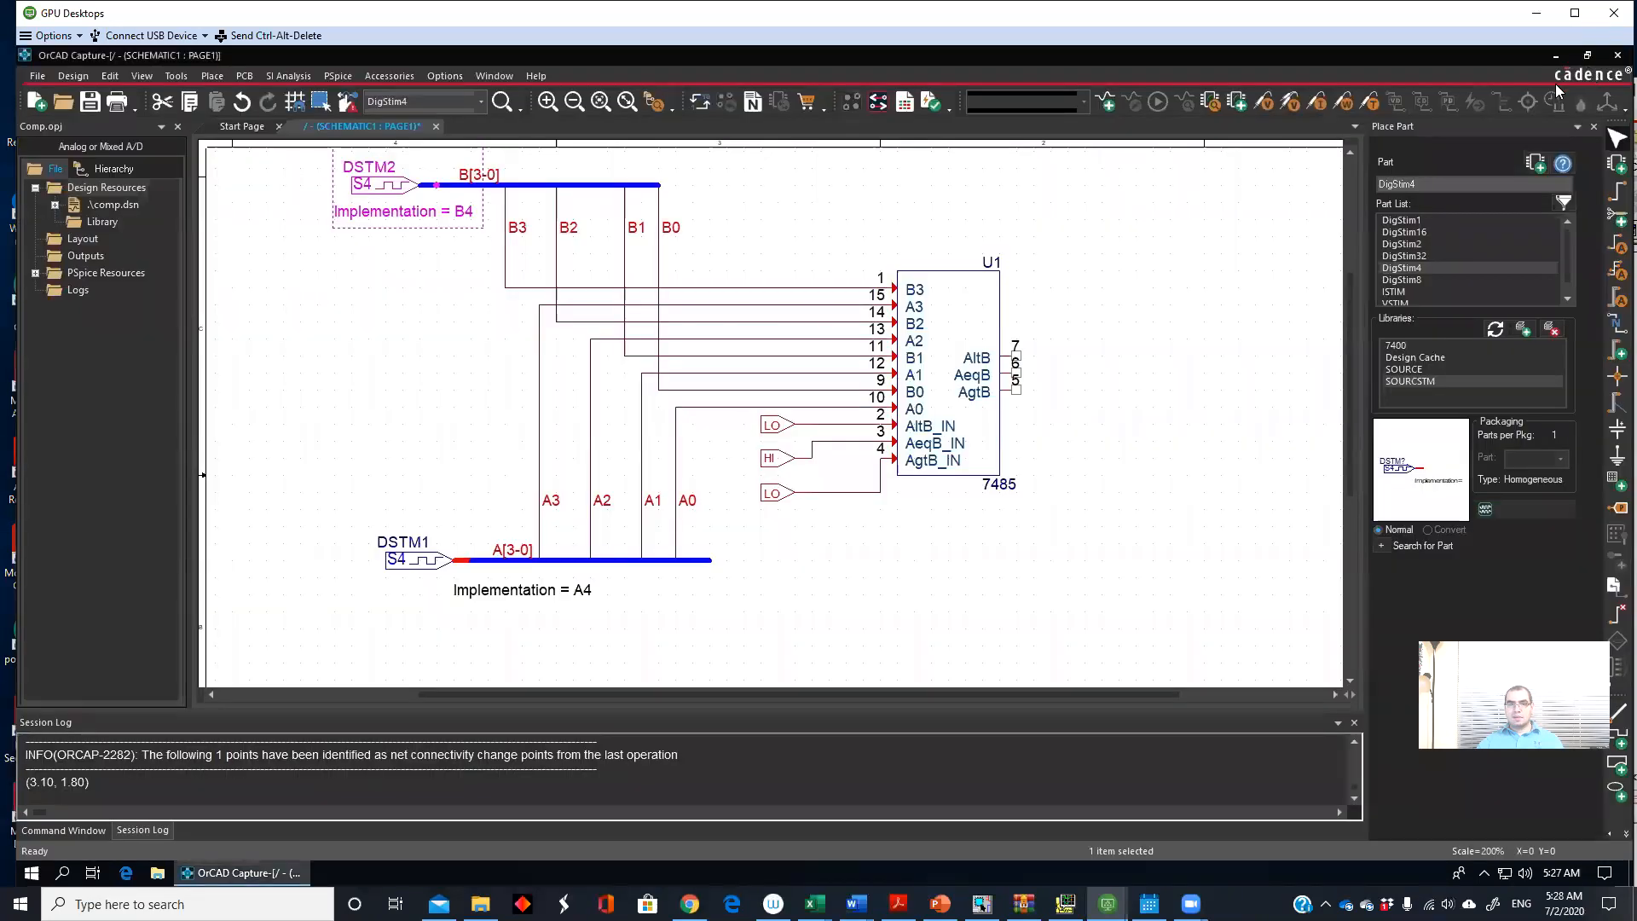
Step: Open the PSpice stimulus of DSTM2 and create B4 as a 4-bit digital bus with initial value 0
right_click(401, 191)
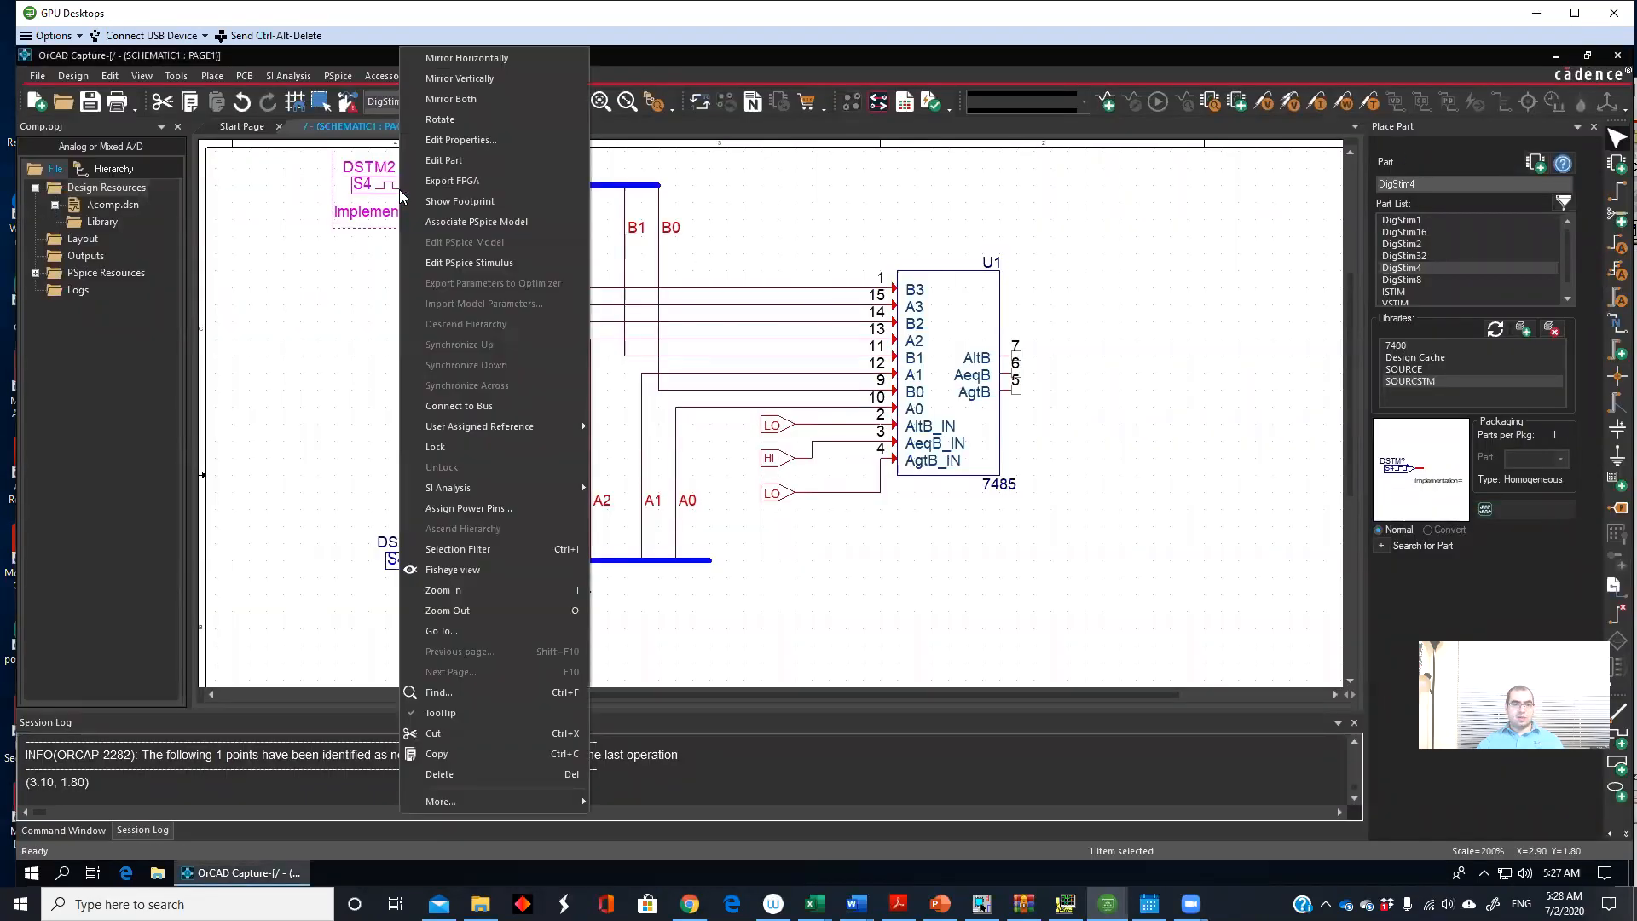
left_click(485, 261)
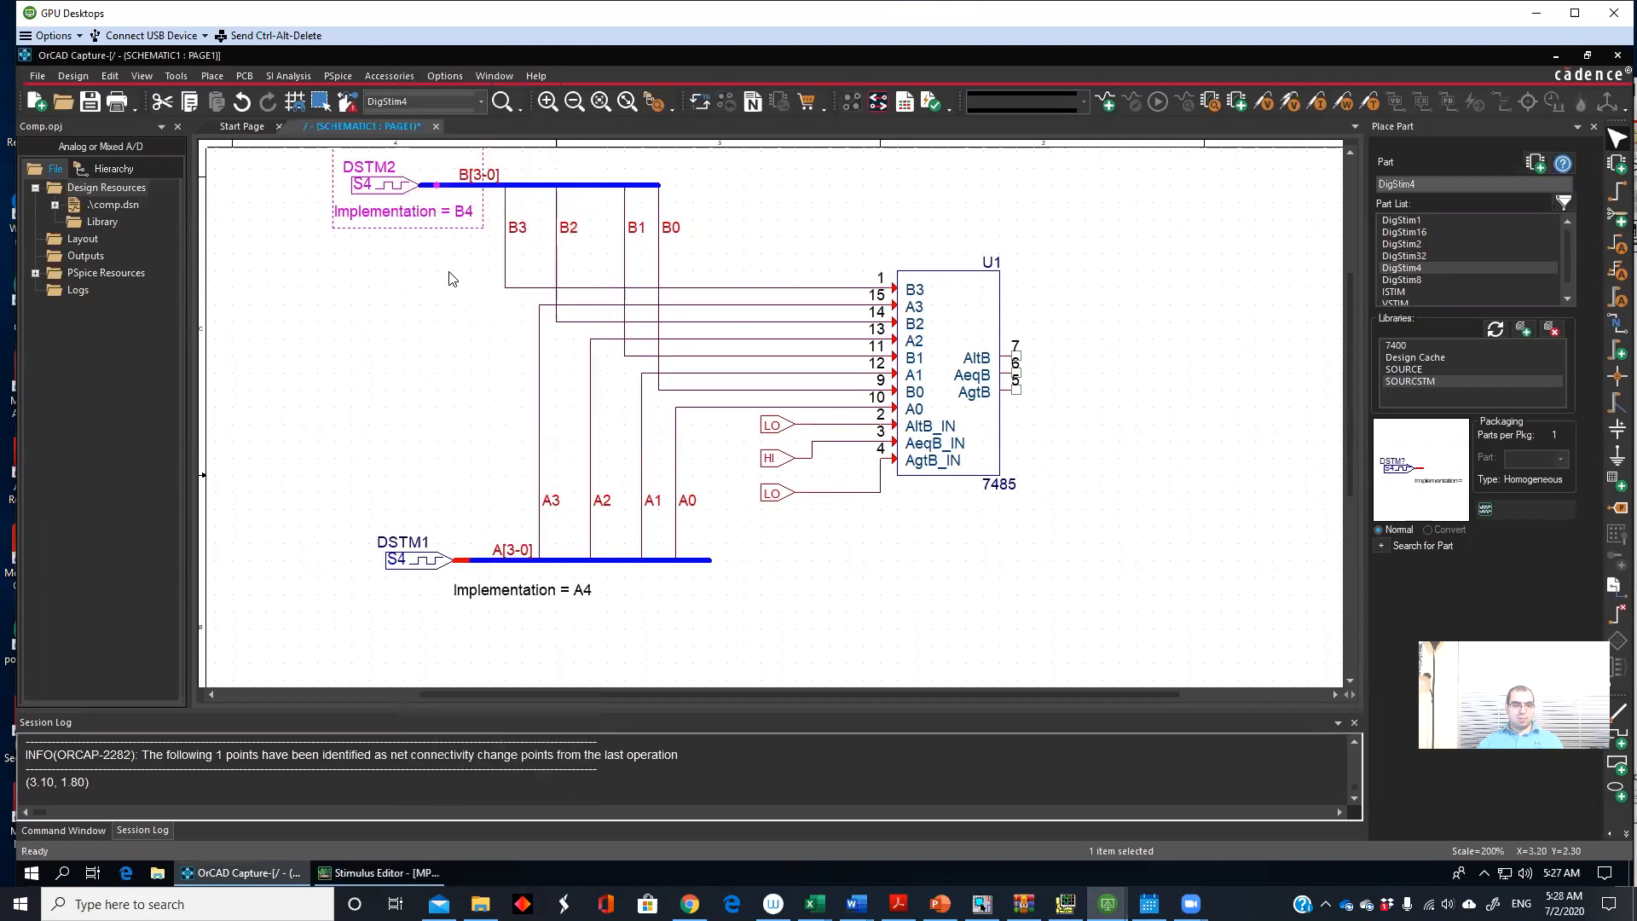
left_click(365, 877)
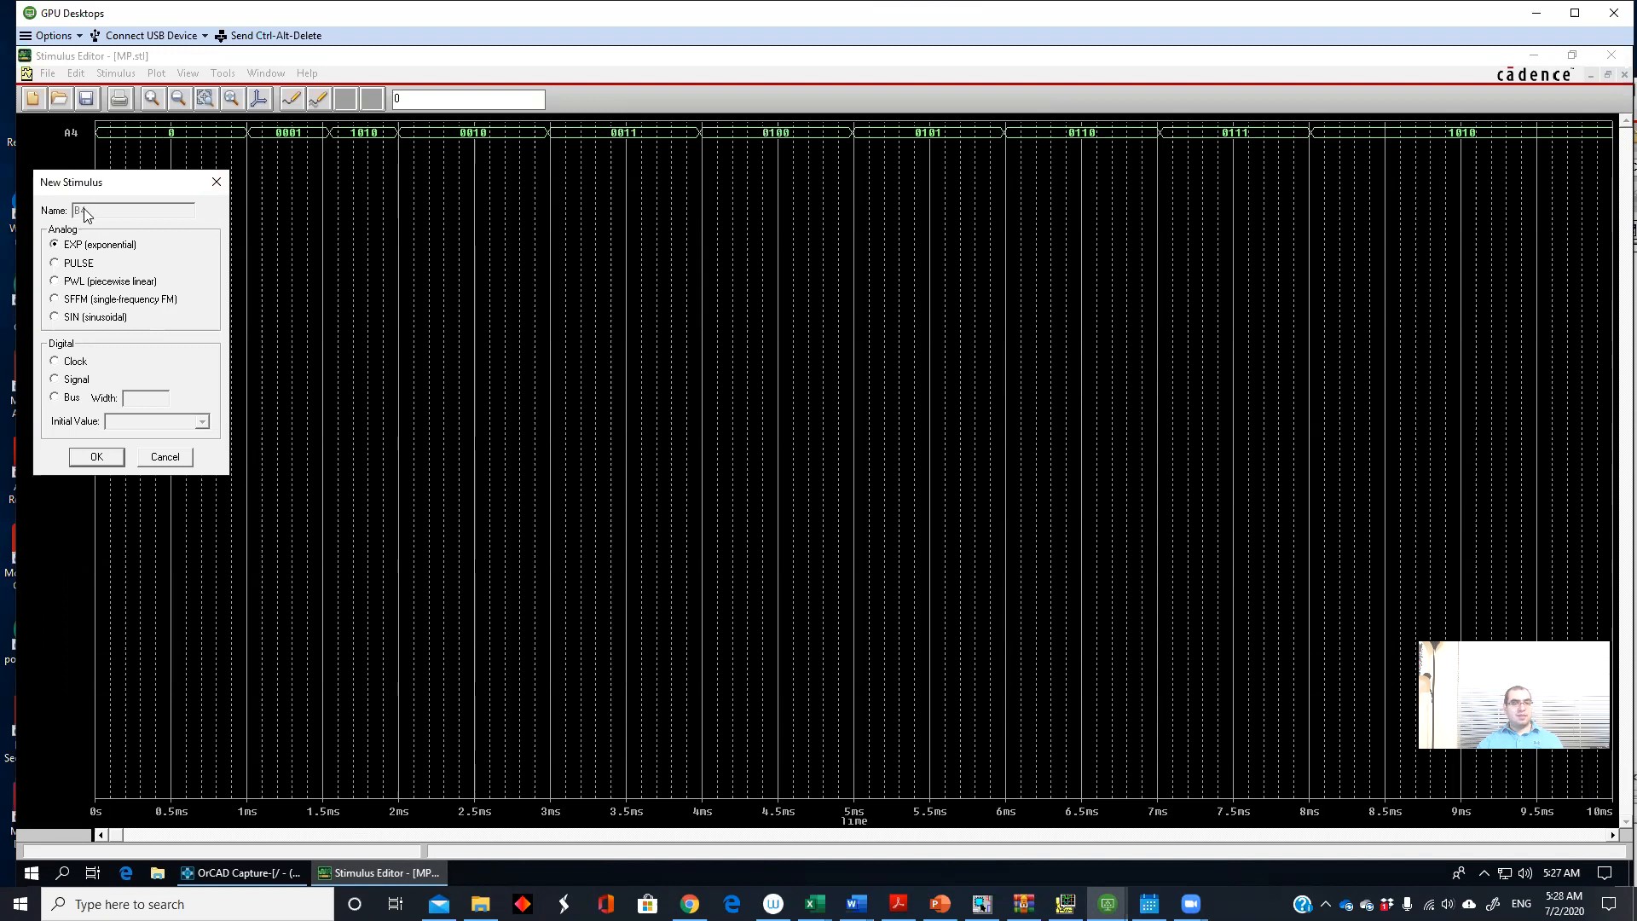
left_click(72, 398)
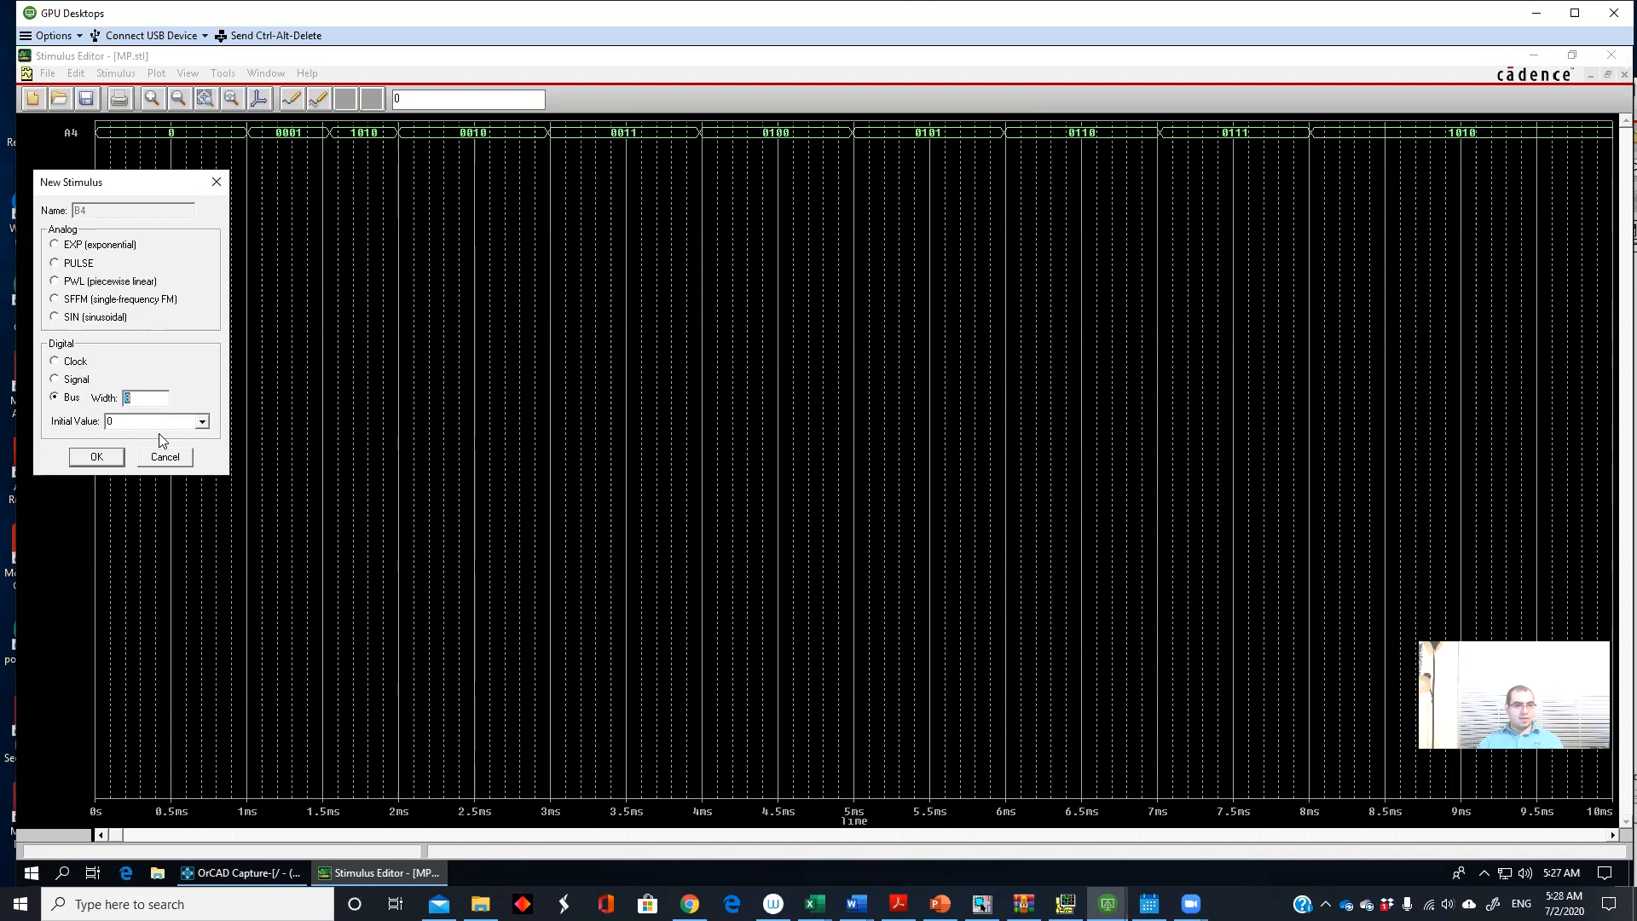
left_click(102, 460)
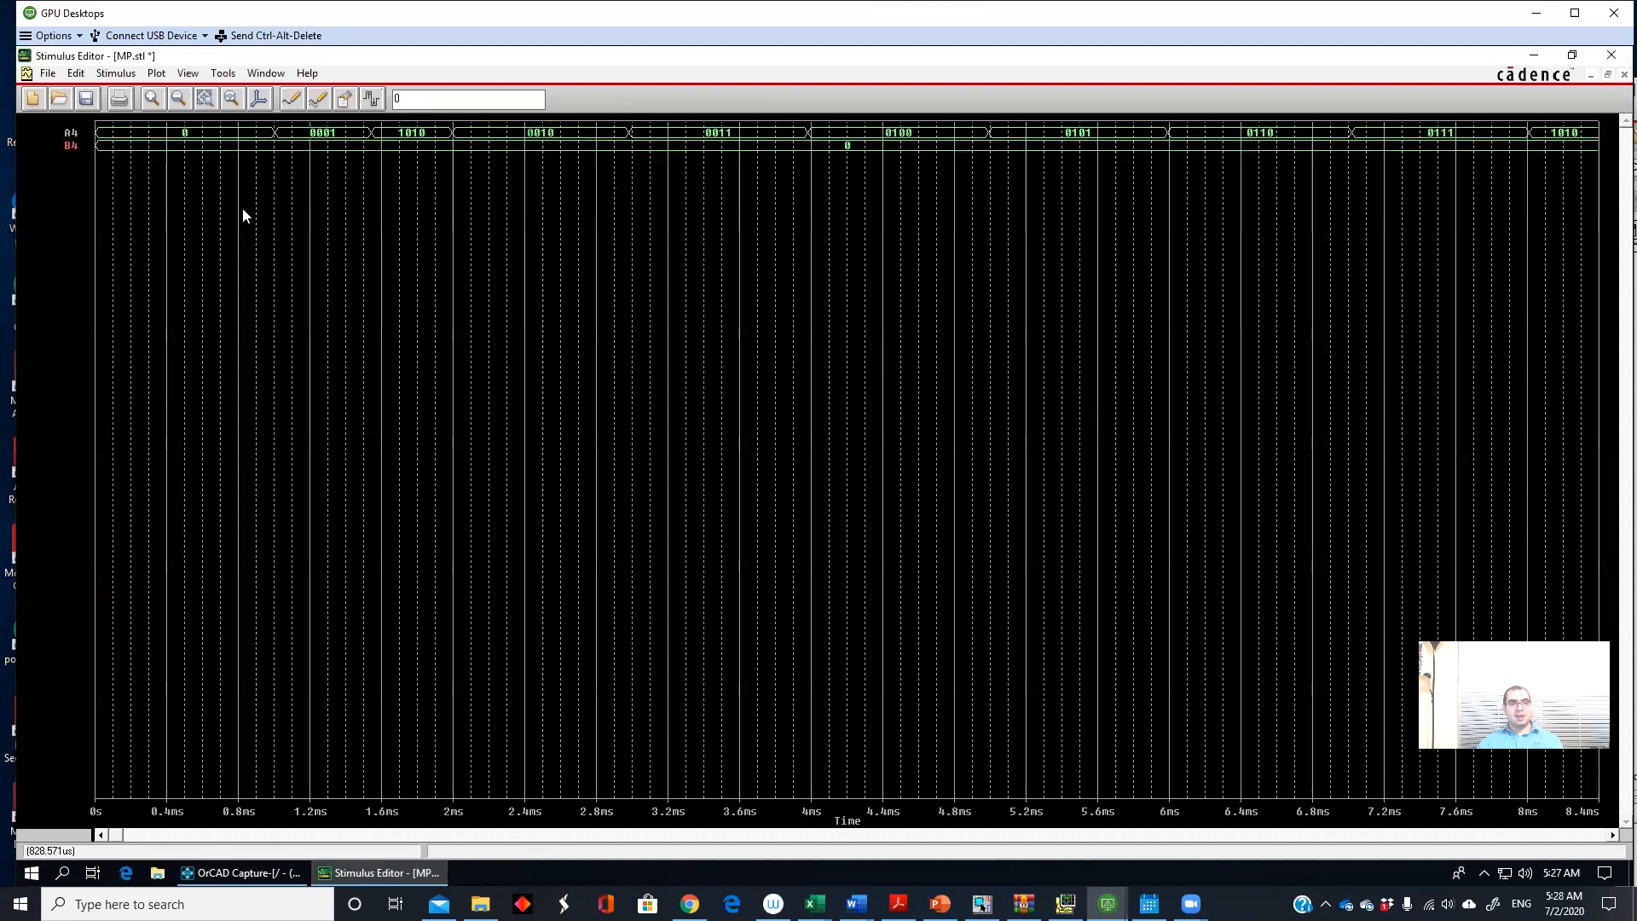
Step: Set the display radix of the B4 stimulus to Binary
double_click(71, 146)
left_click(183, 254)
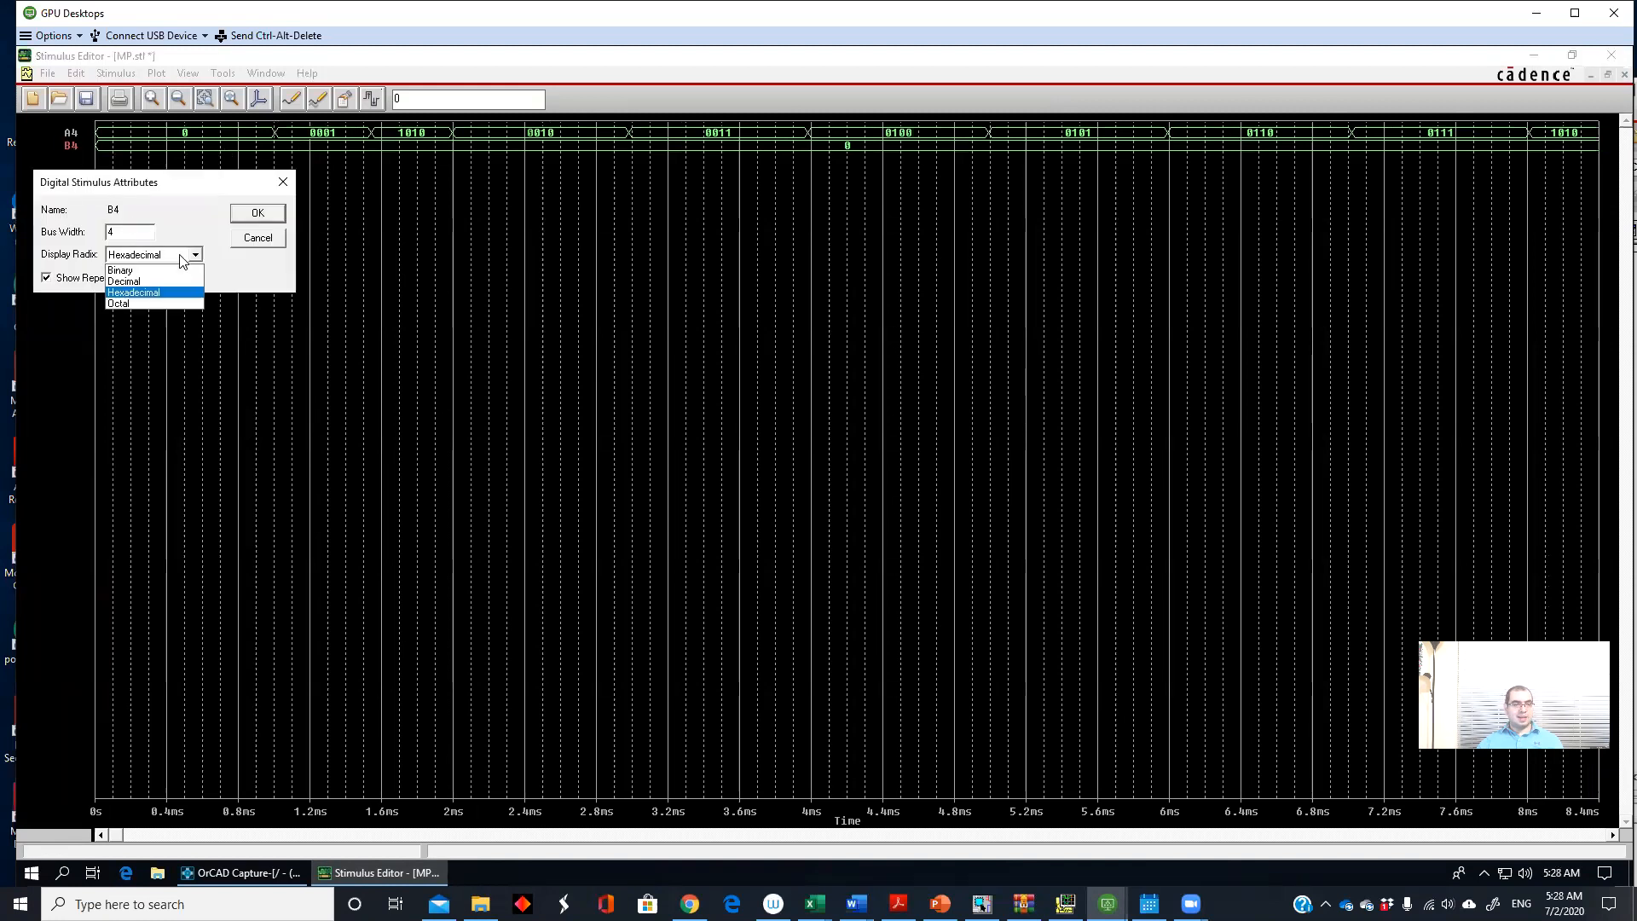
left_click(176, 266)
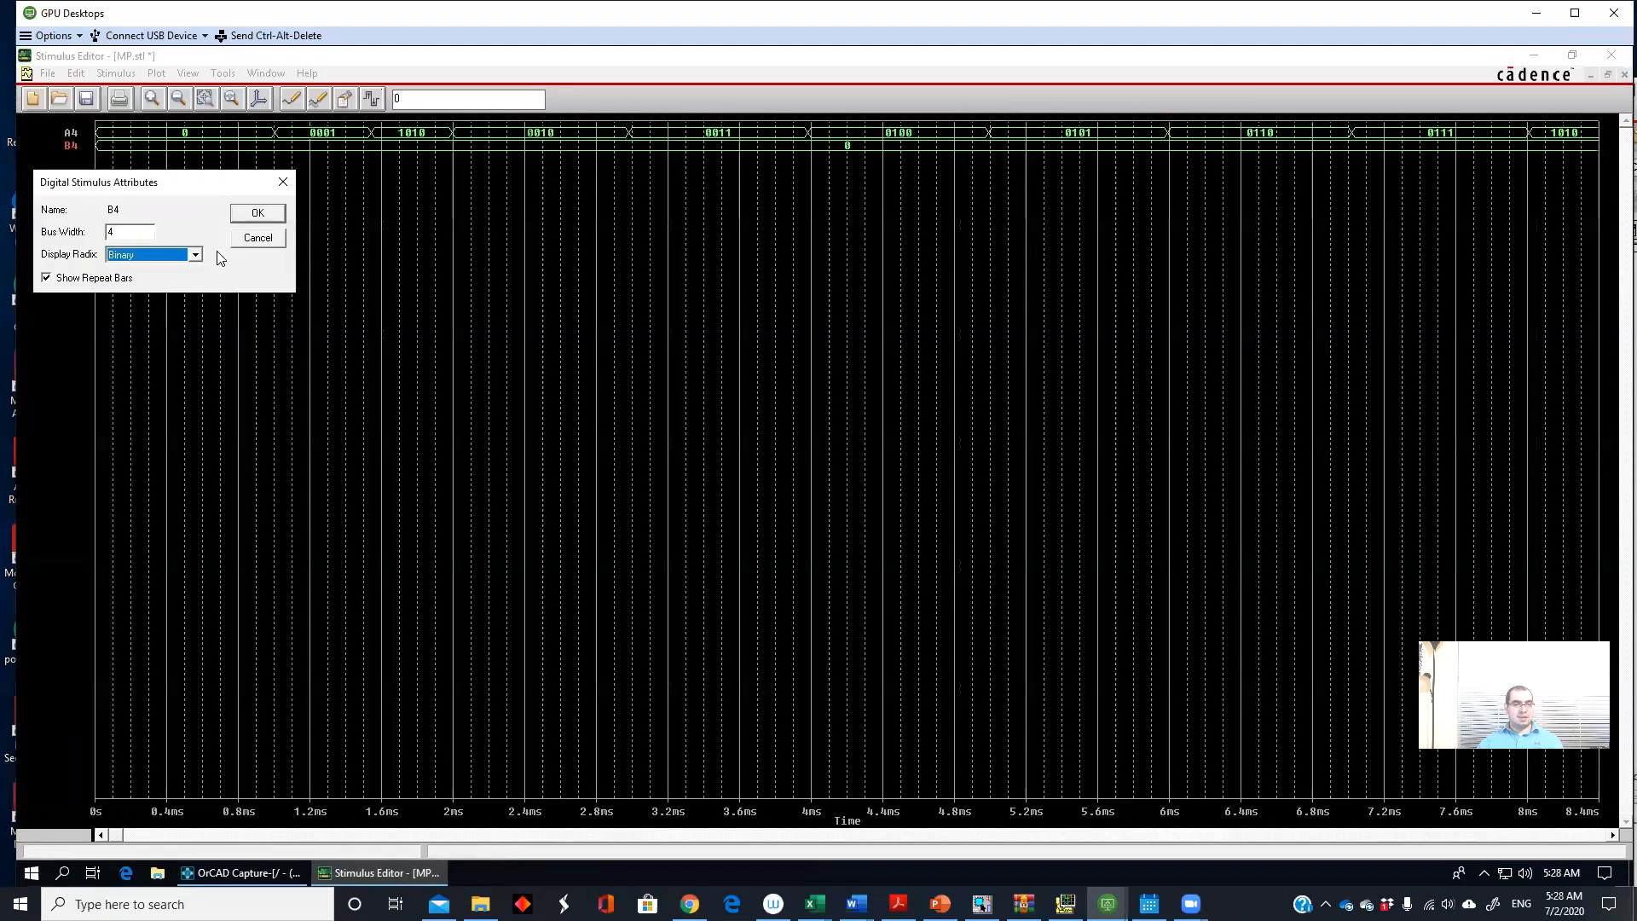
left_click(256, 213)
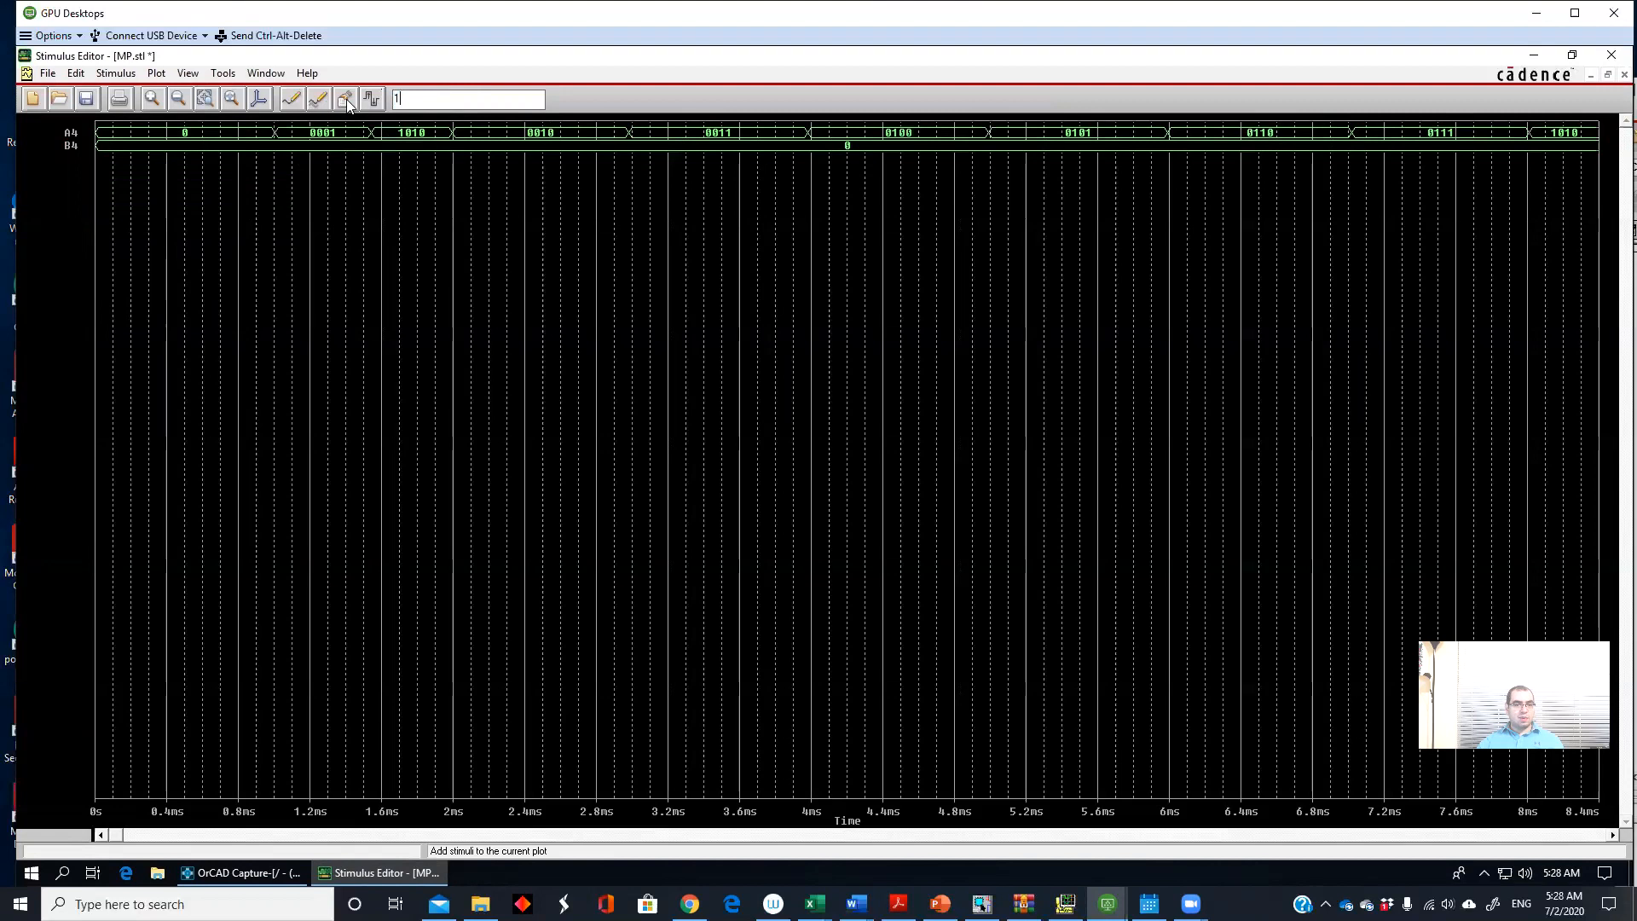
Step: Add a B4 transition to value 1 at about 1 ms, leaving its transition settings as they are
left_click(371, 101)
left_click(273, 147)
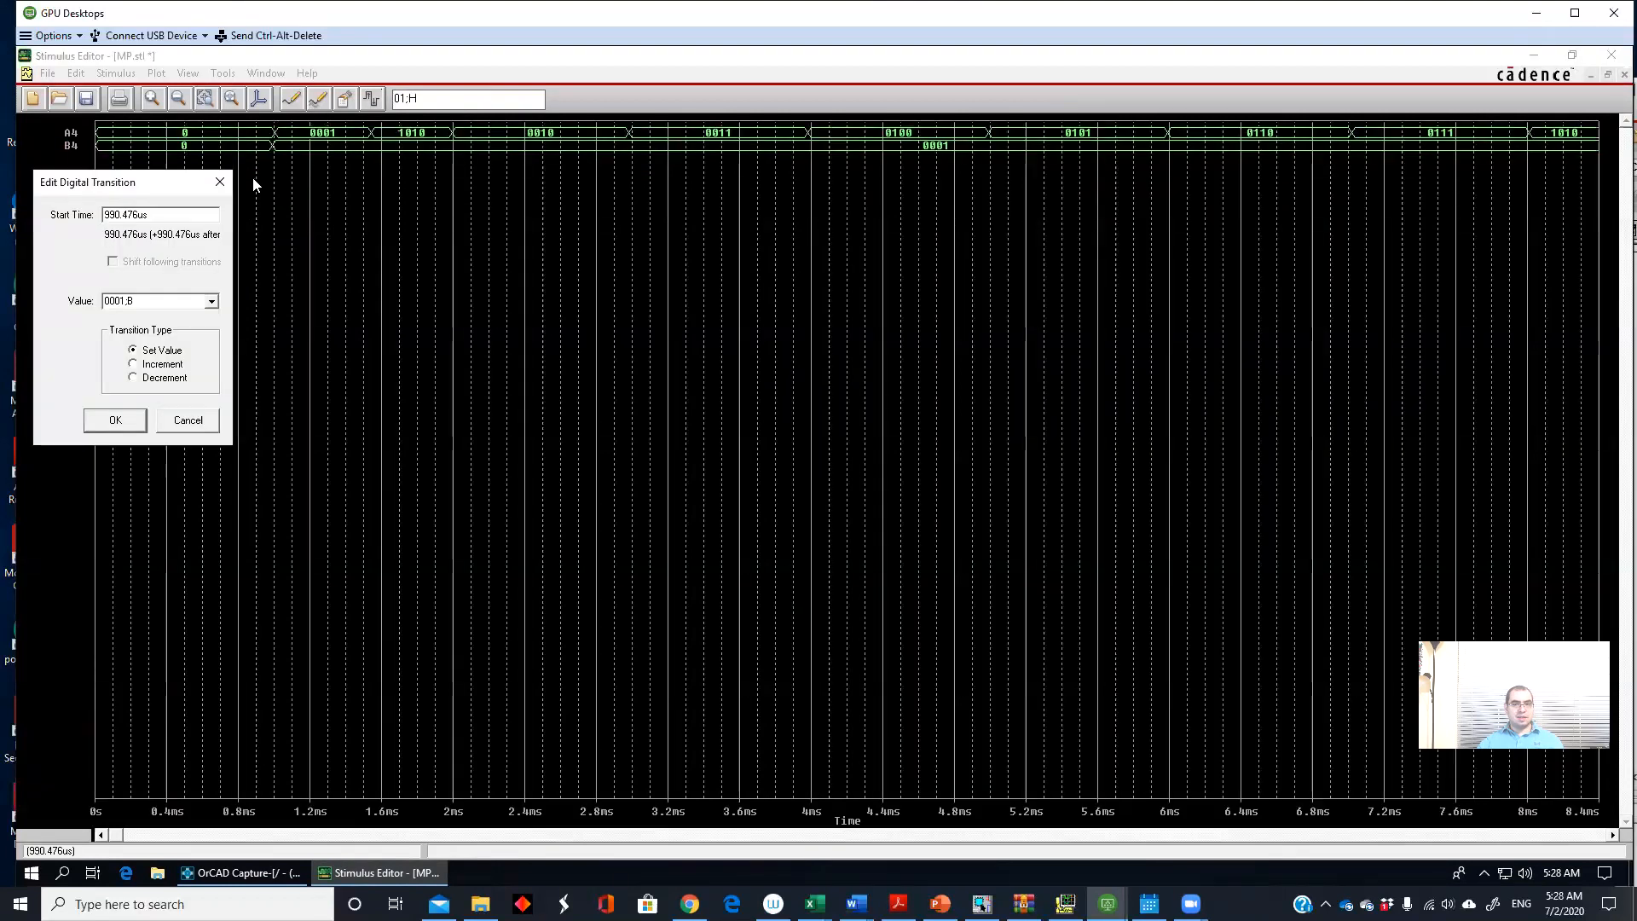
left_click(188, 421)
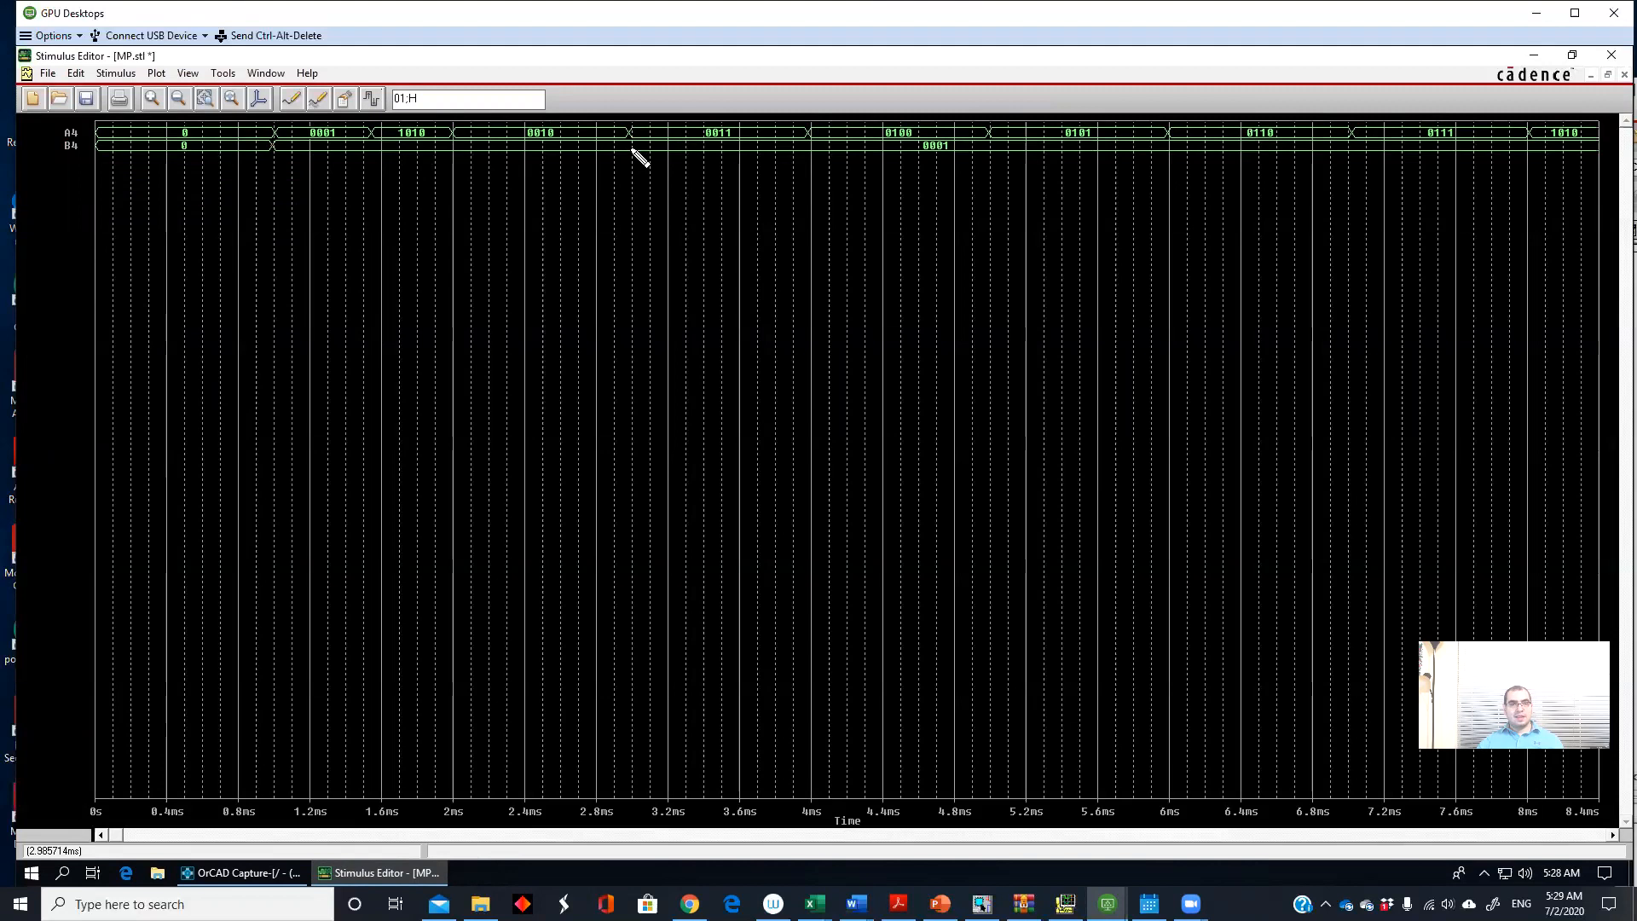
Step: Add a B4 transition to value 2 at about 3 ms
left_click_drag(475, 98, 381, 99)
left_click(406, 98)
double_click(406, 98)
type("2")
double_click(631, 147)
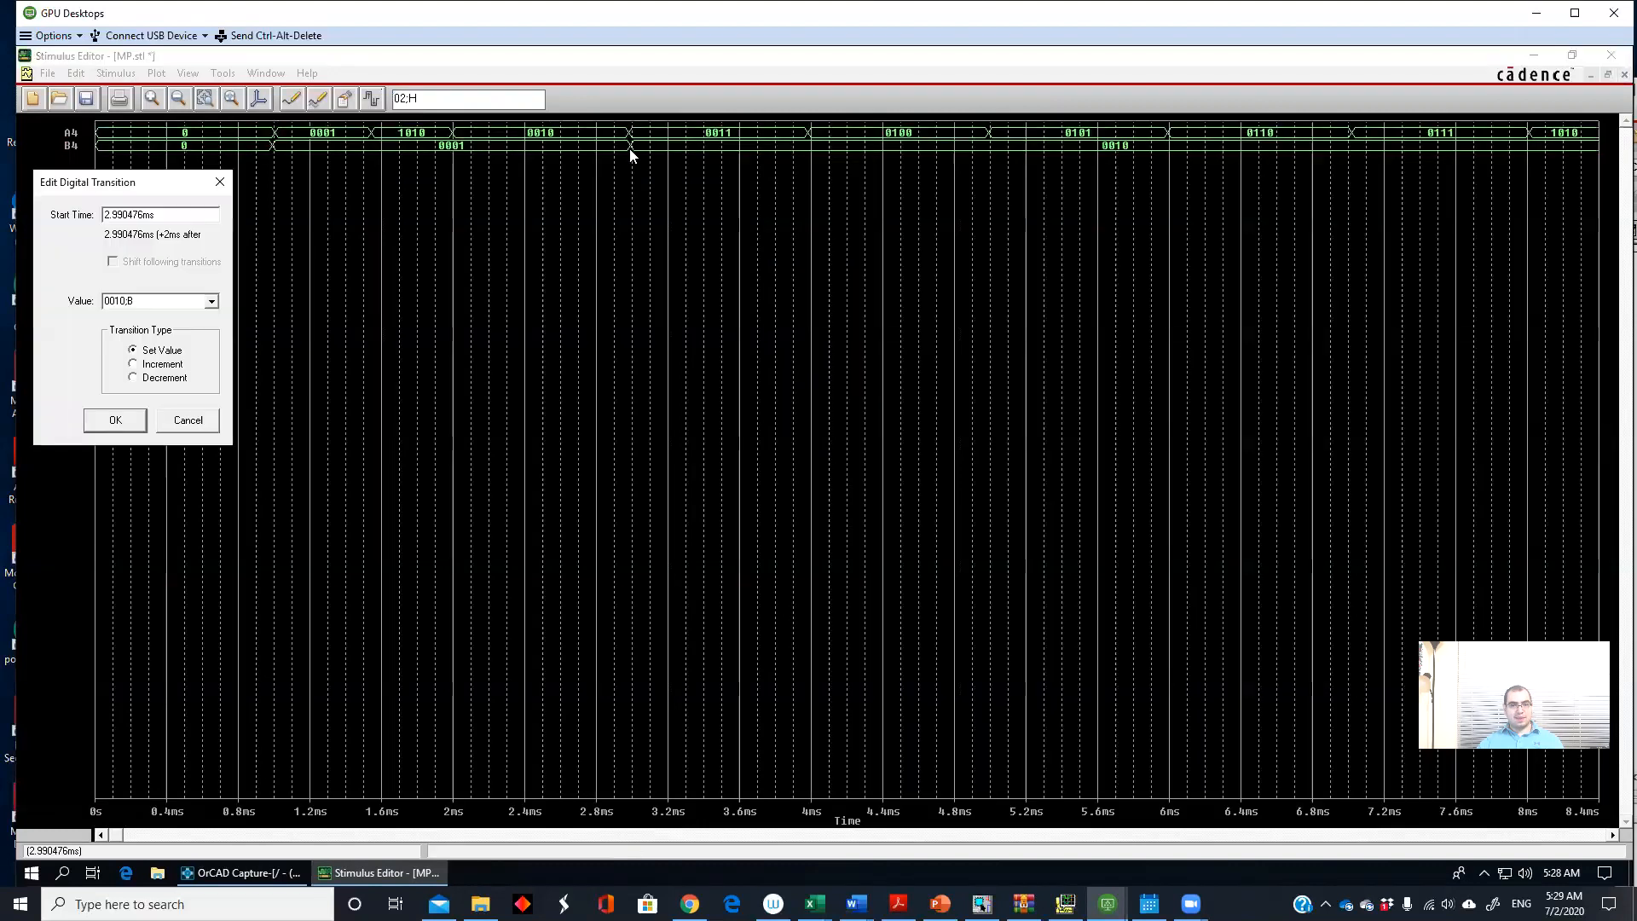
left_click(220, 182)
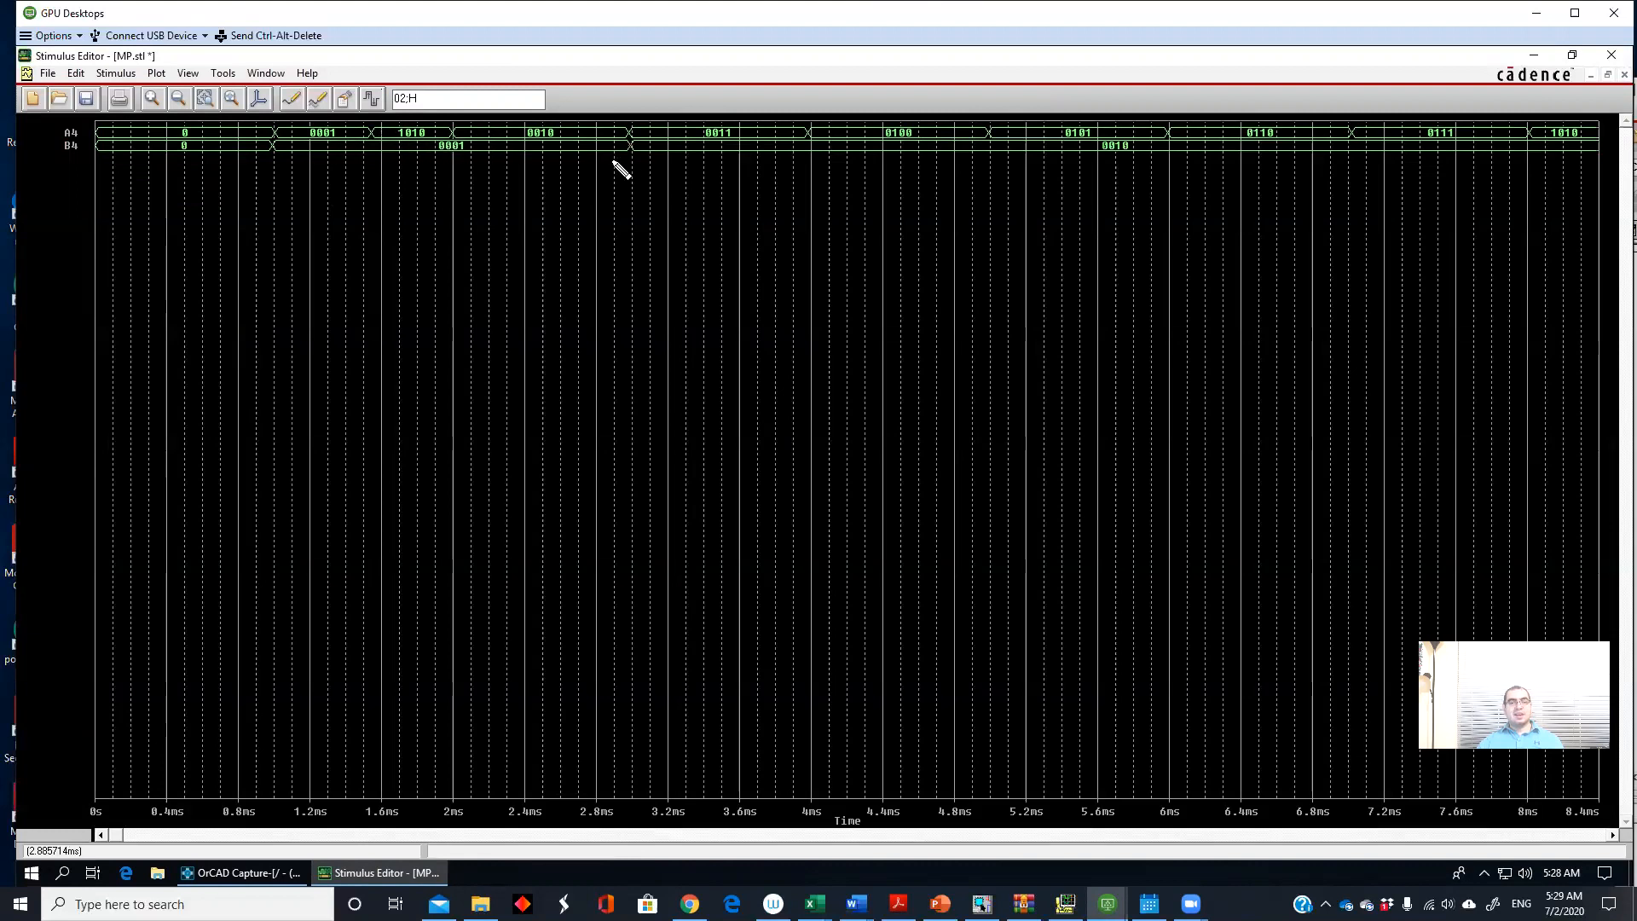
Step: Add a B4 transition to value 9 at about 4 ms
double_click(413, 98)
double_click(413, 99)
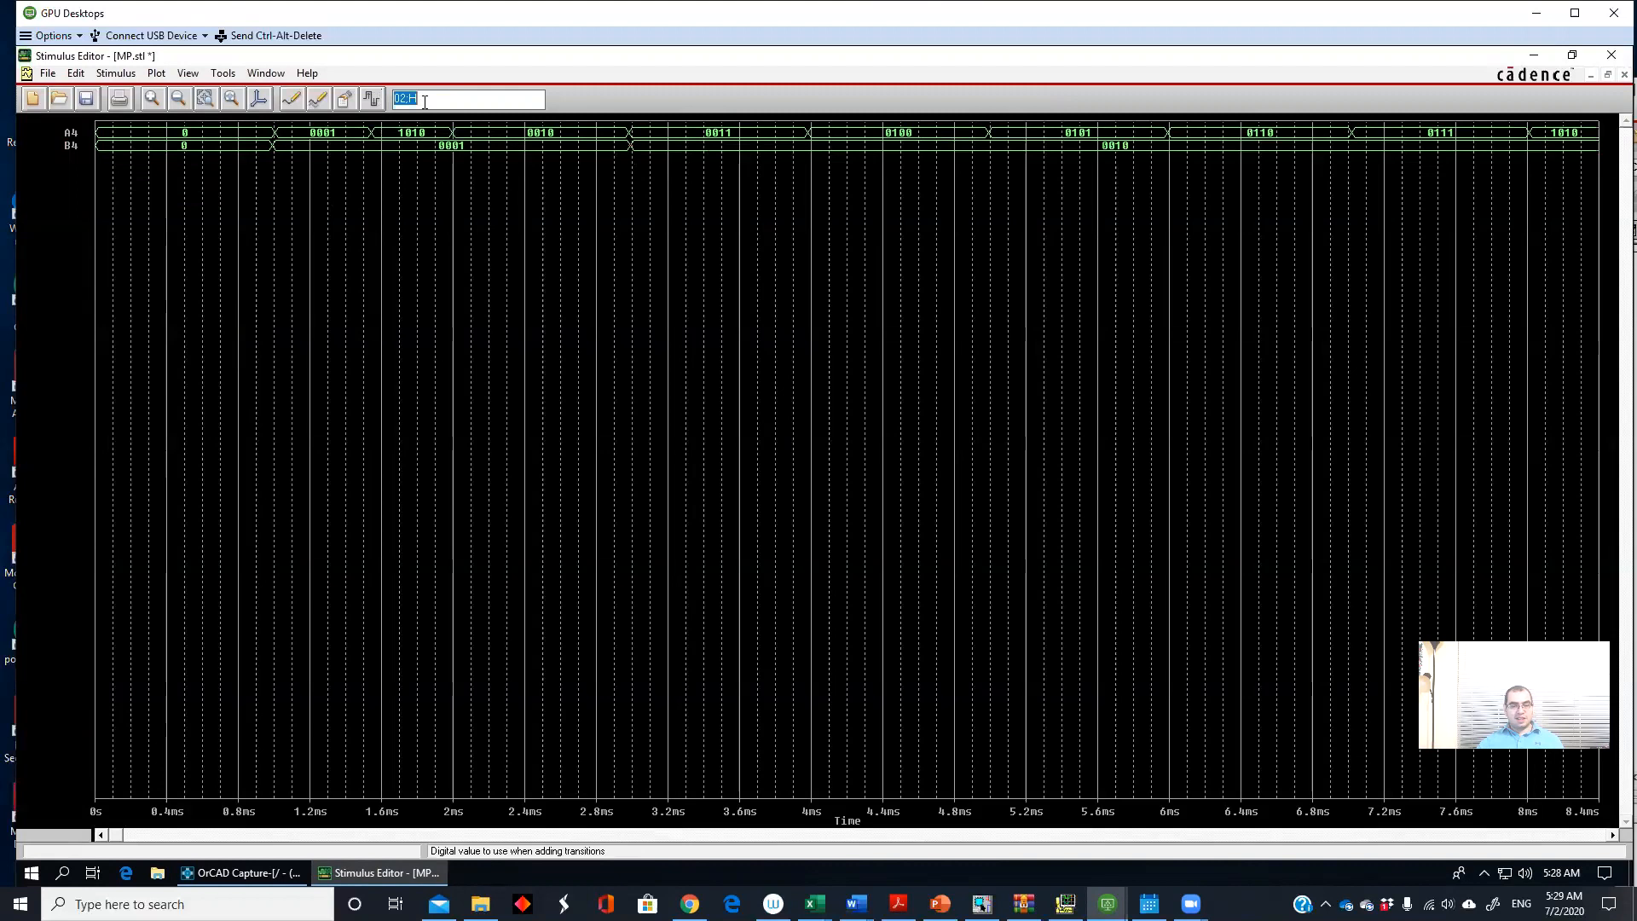
type("9")
left_click(814, 146)
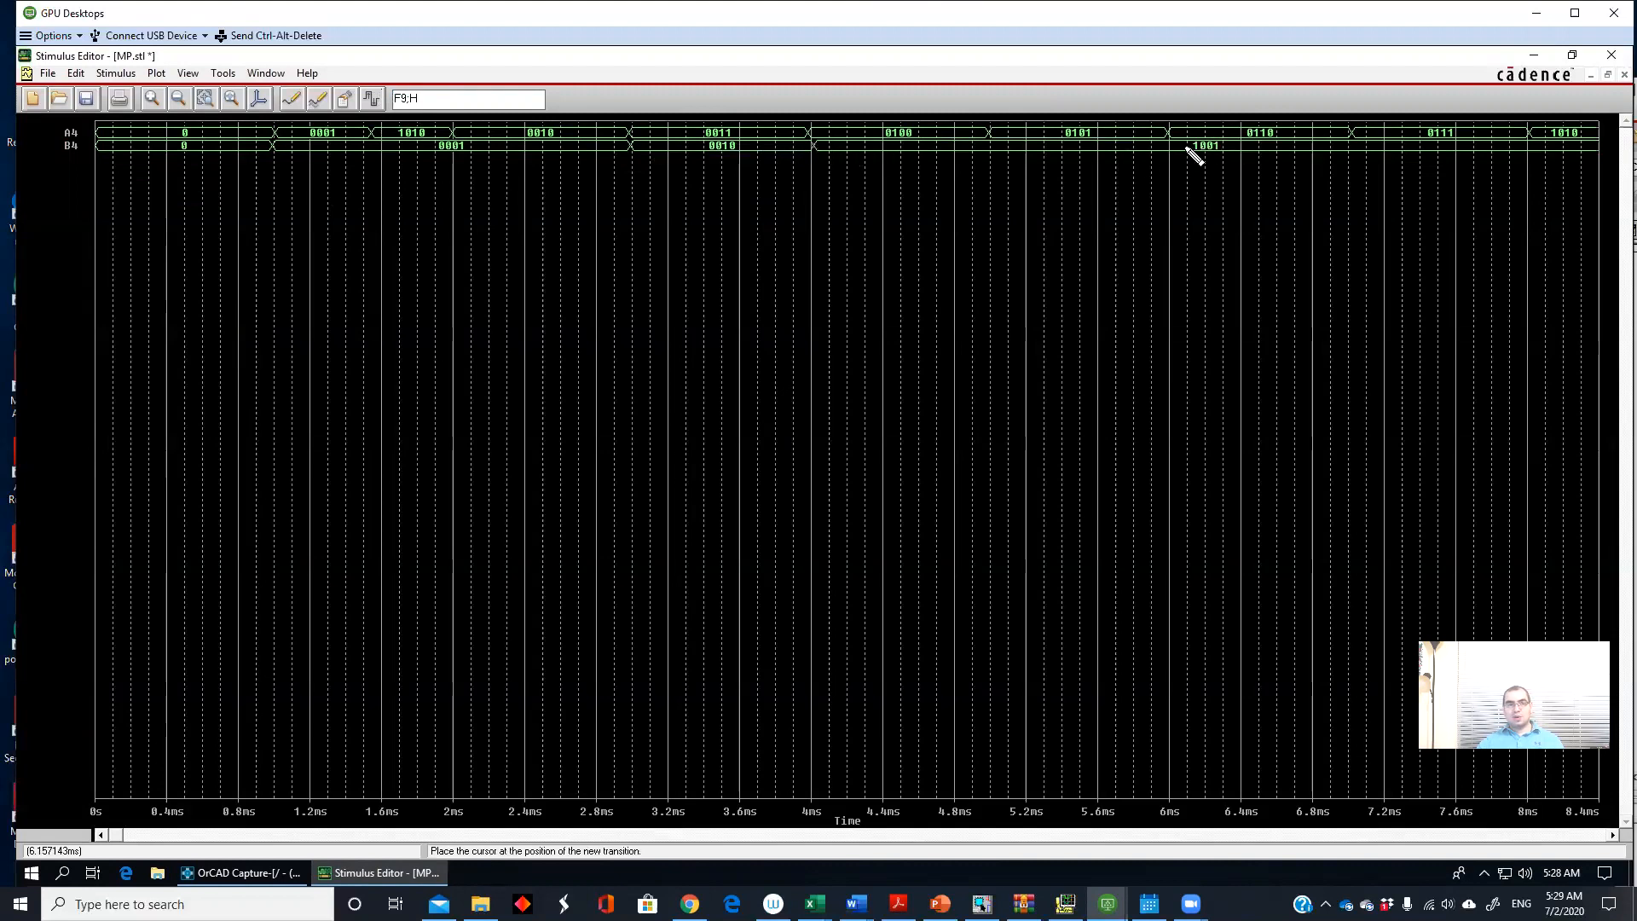
Step: Add B4 transitions to value 5 at about 6 ms and to value A at about 7 ms
left_click_drag(395, 100, 462, 107)
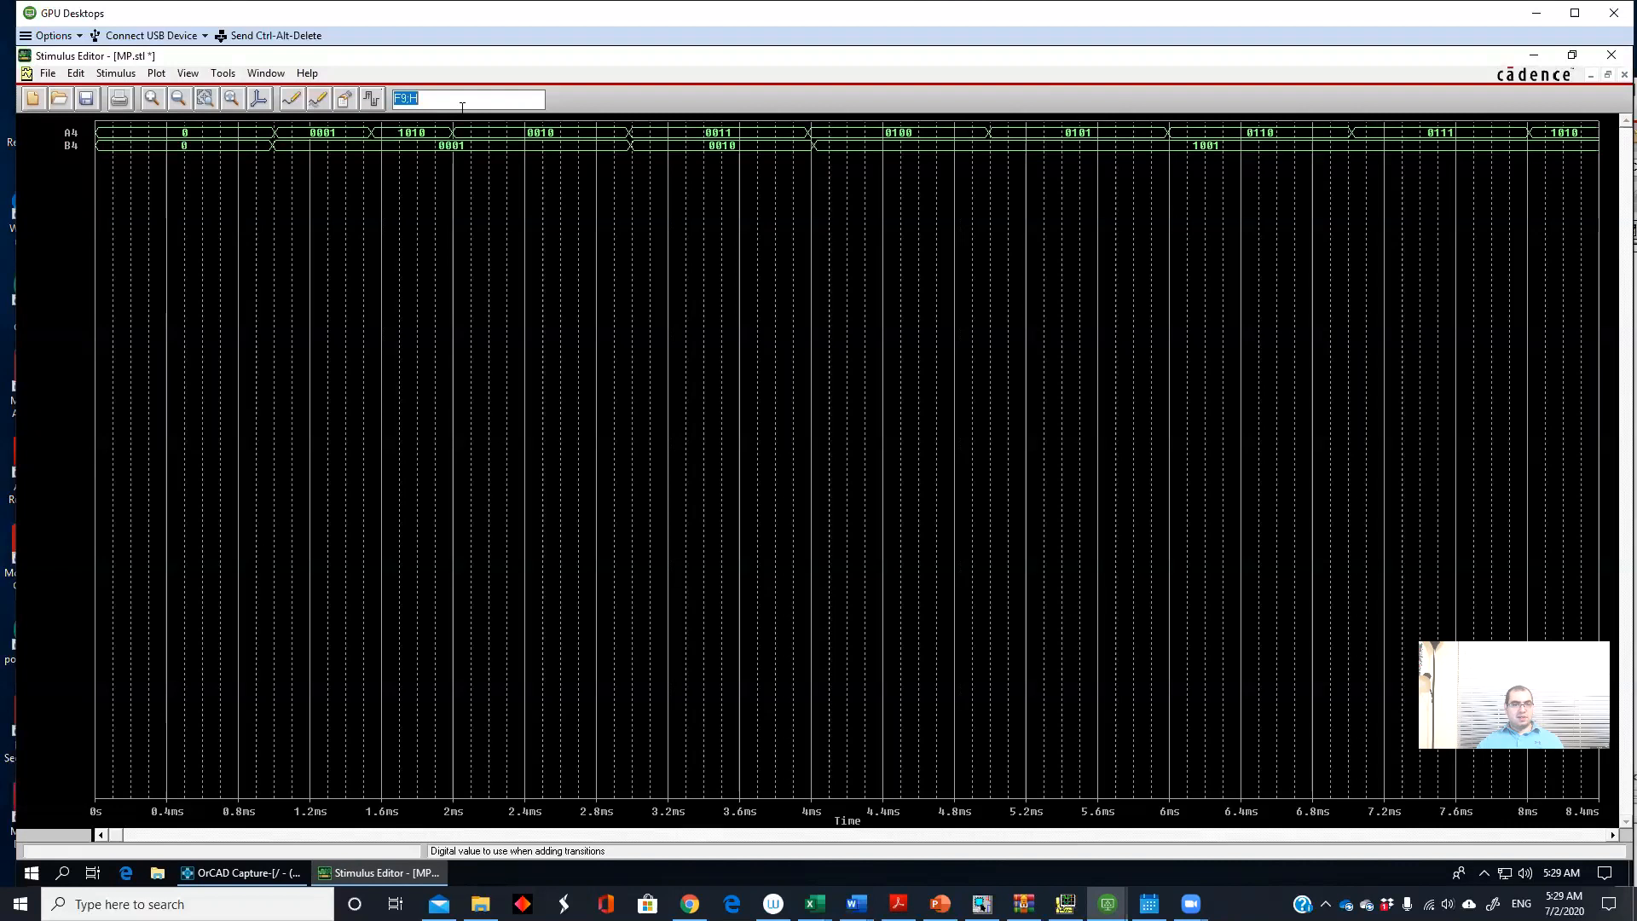
type("5")
left_click(1169, 146)
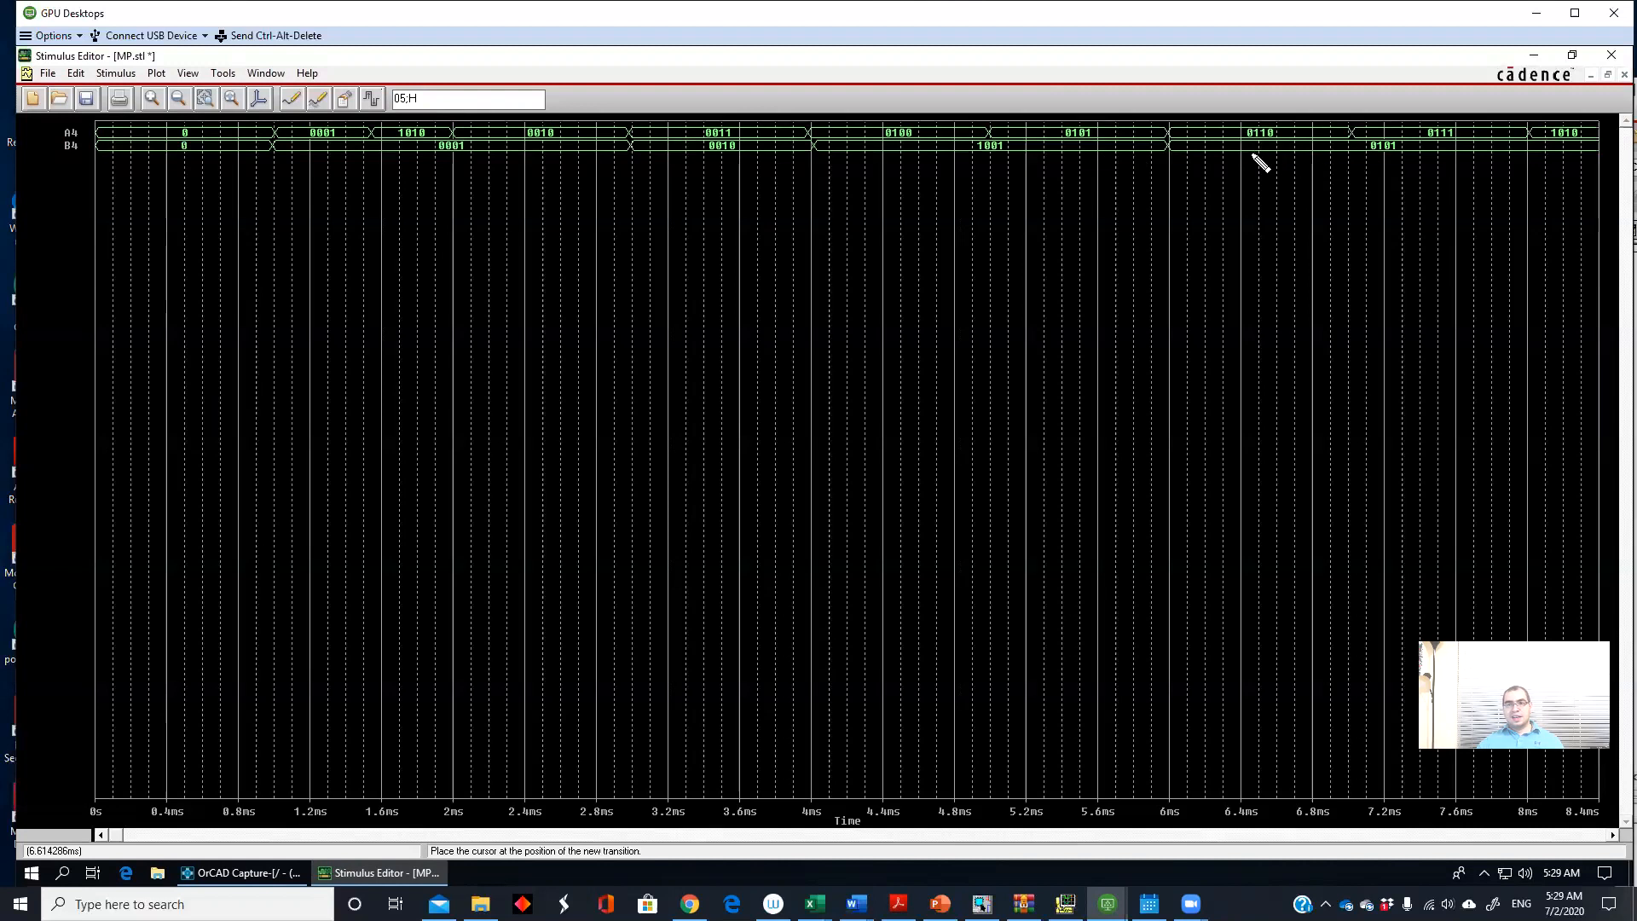
double_click(445, 100)
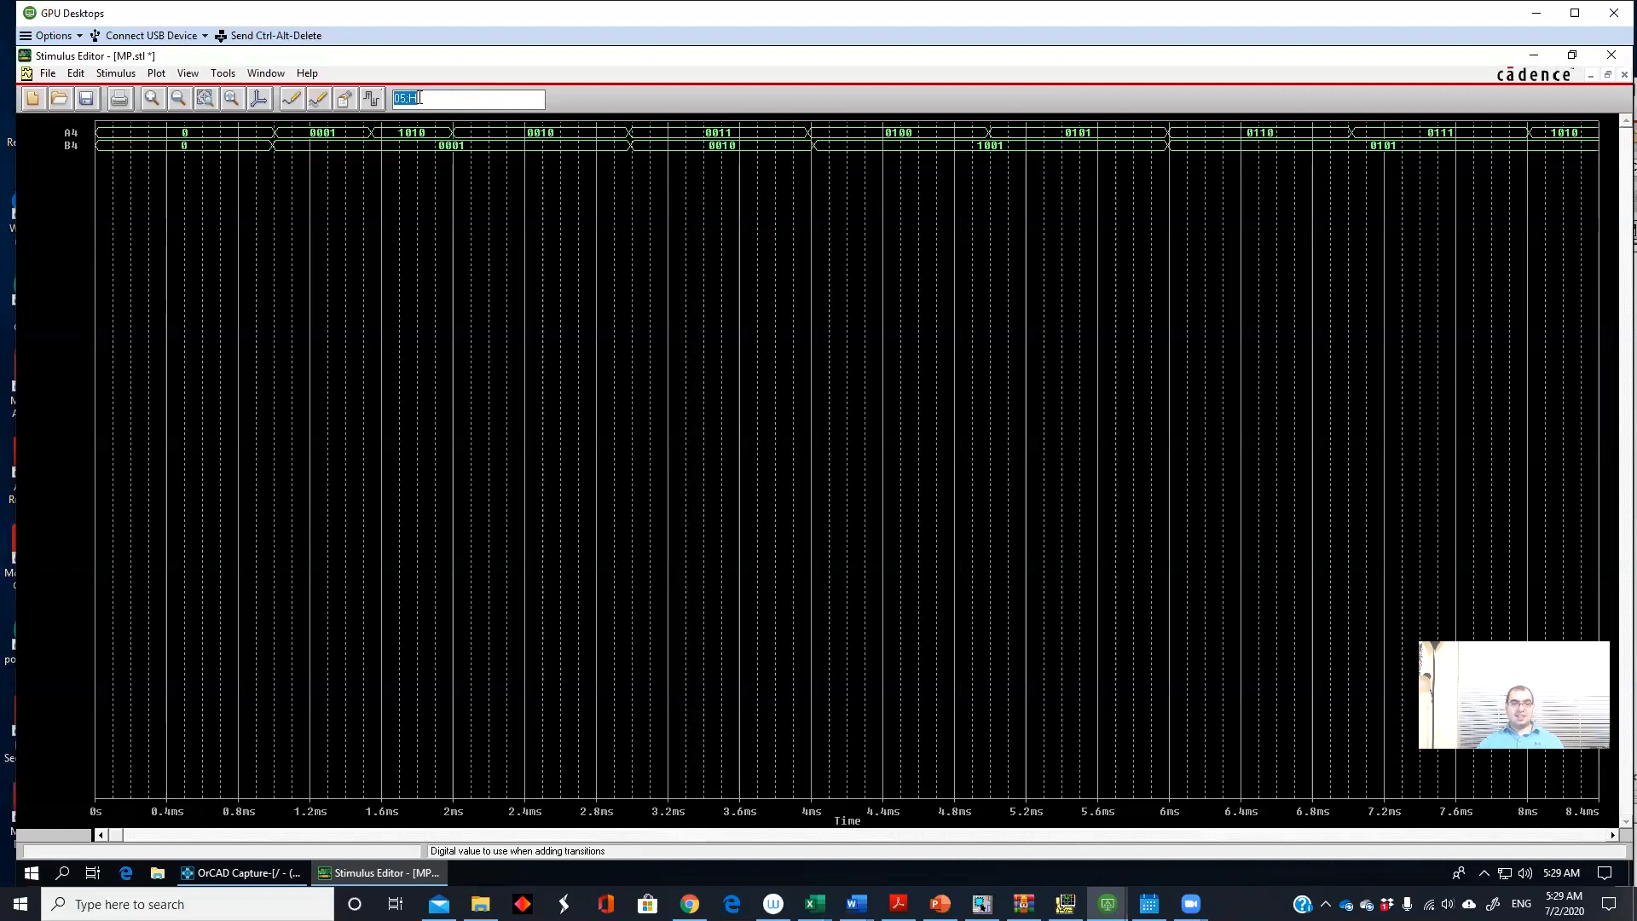
type("A")
left_click(1361, 151)
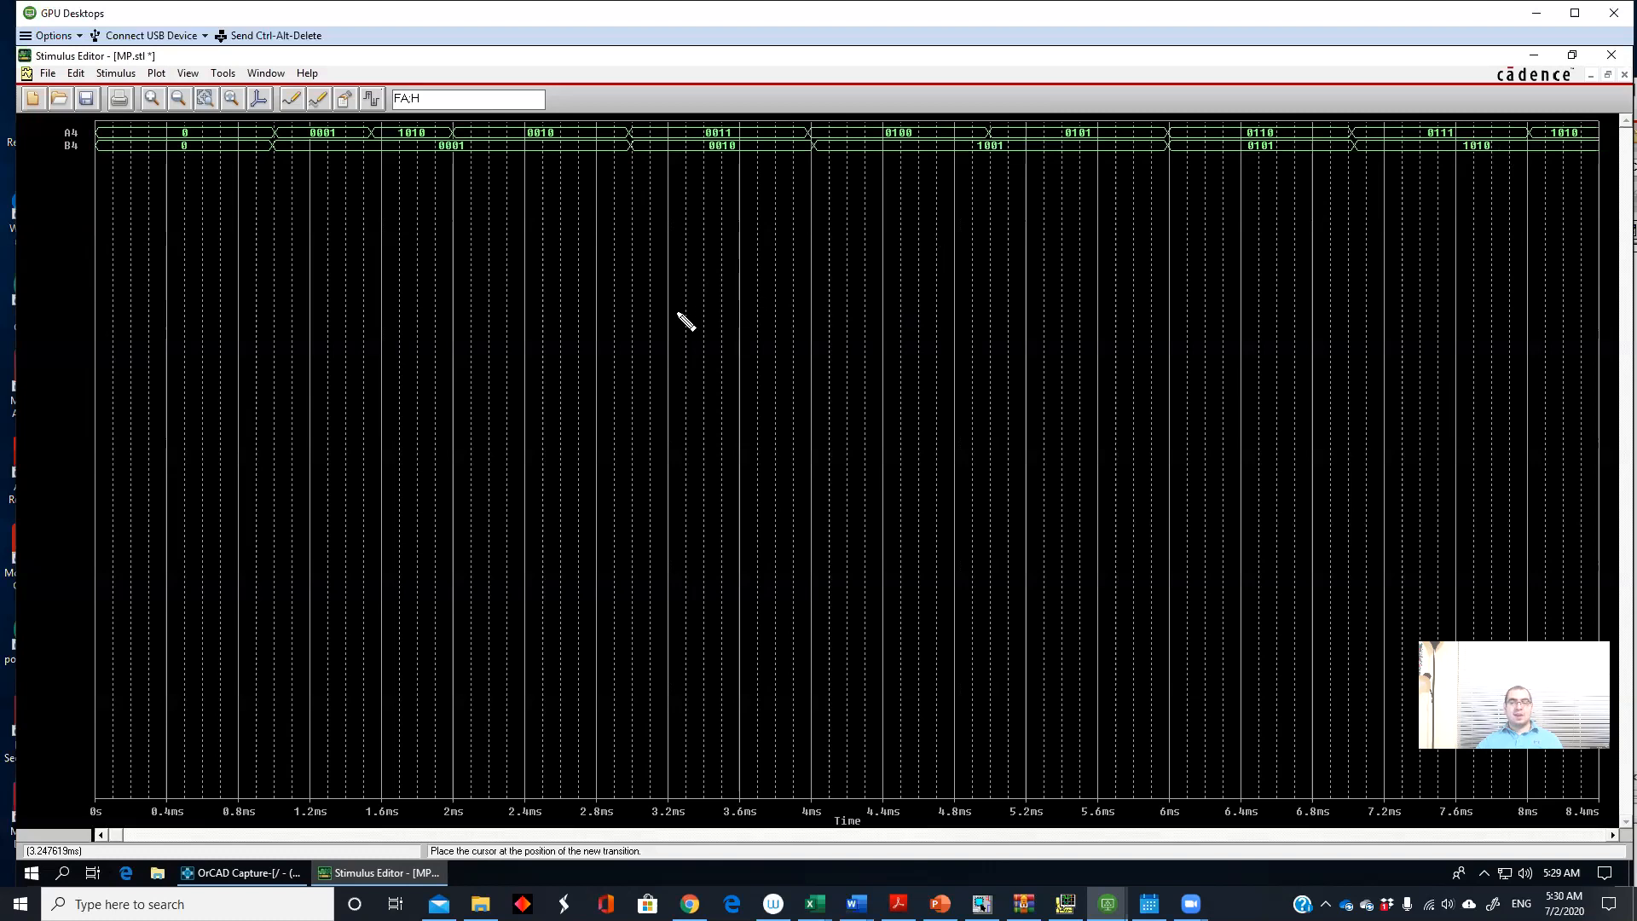
Step: Save the stimulus file, update the schematic with it and close the Stimulus Editor
left_click(47, 74)
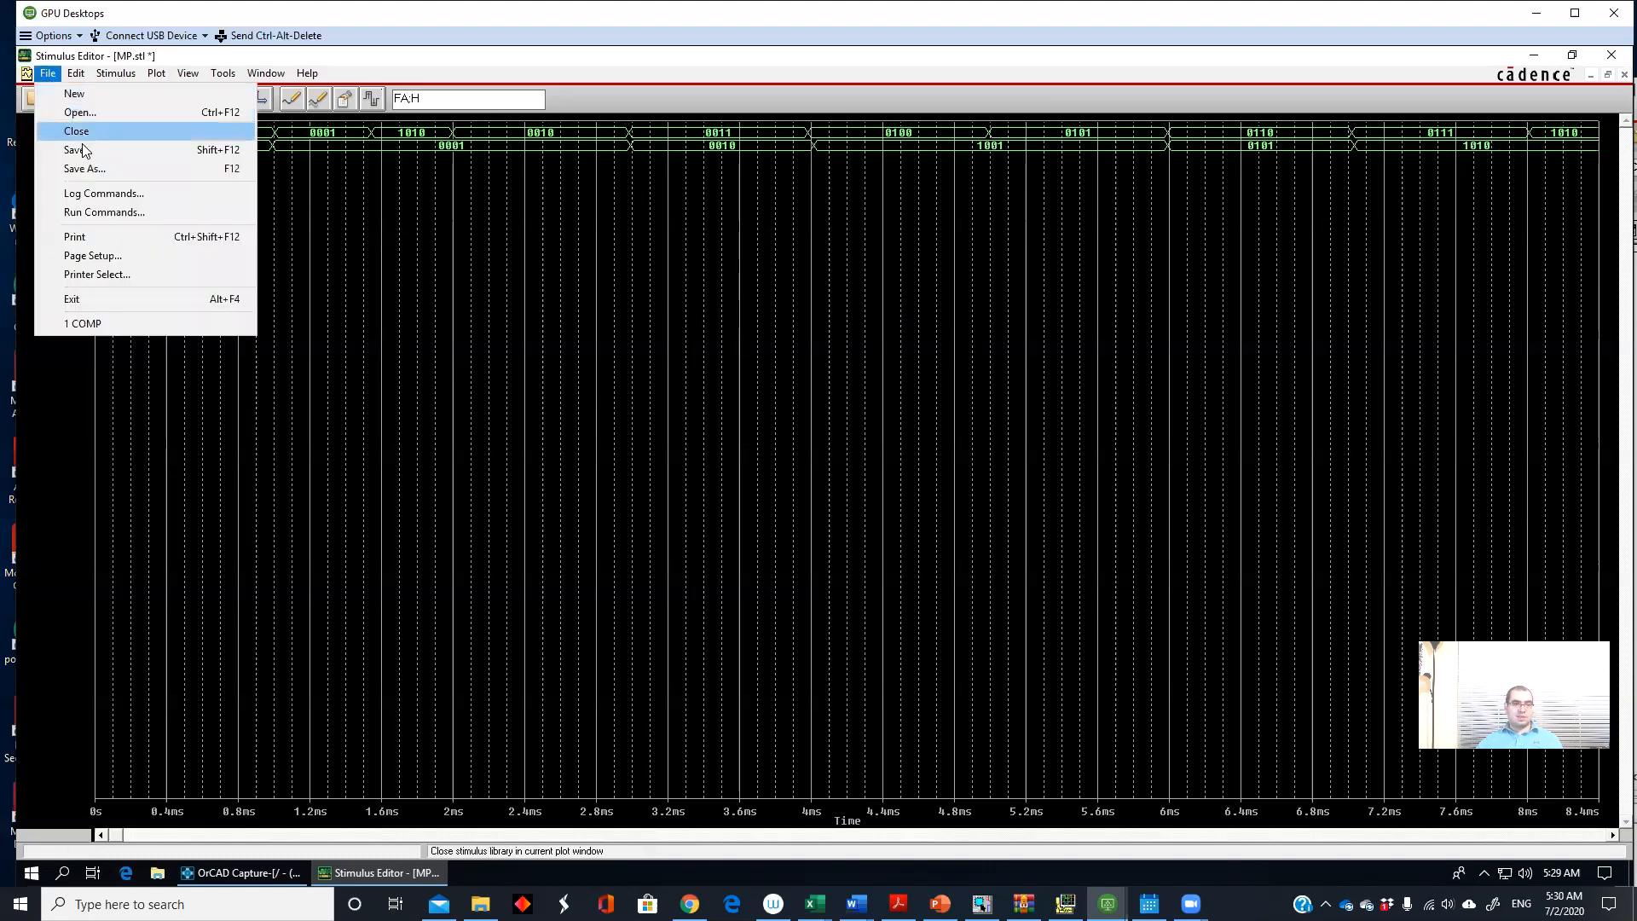
left_click(133, 154)
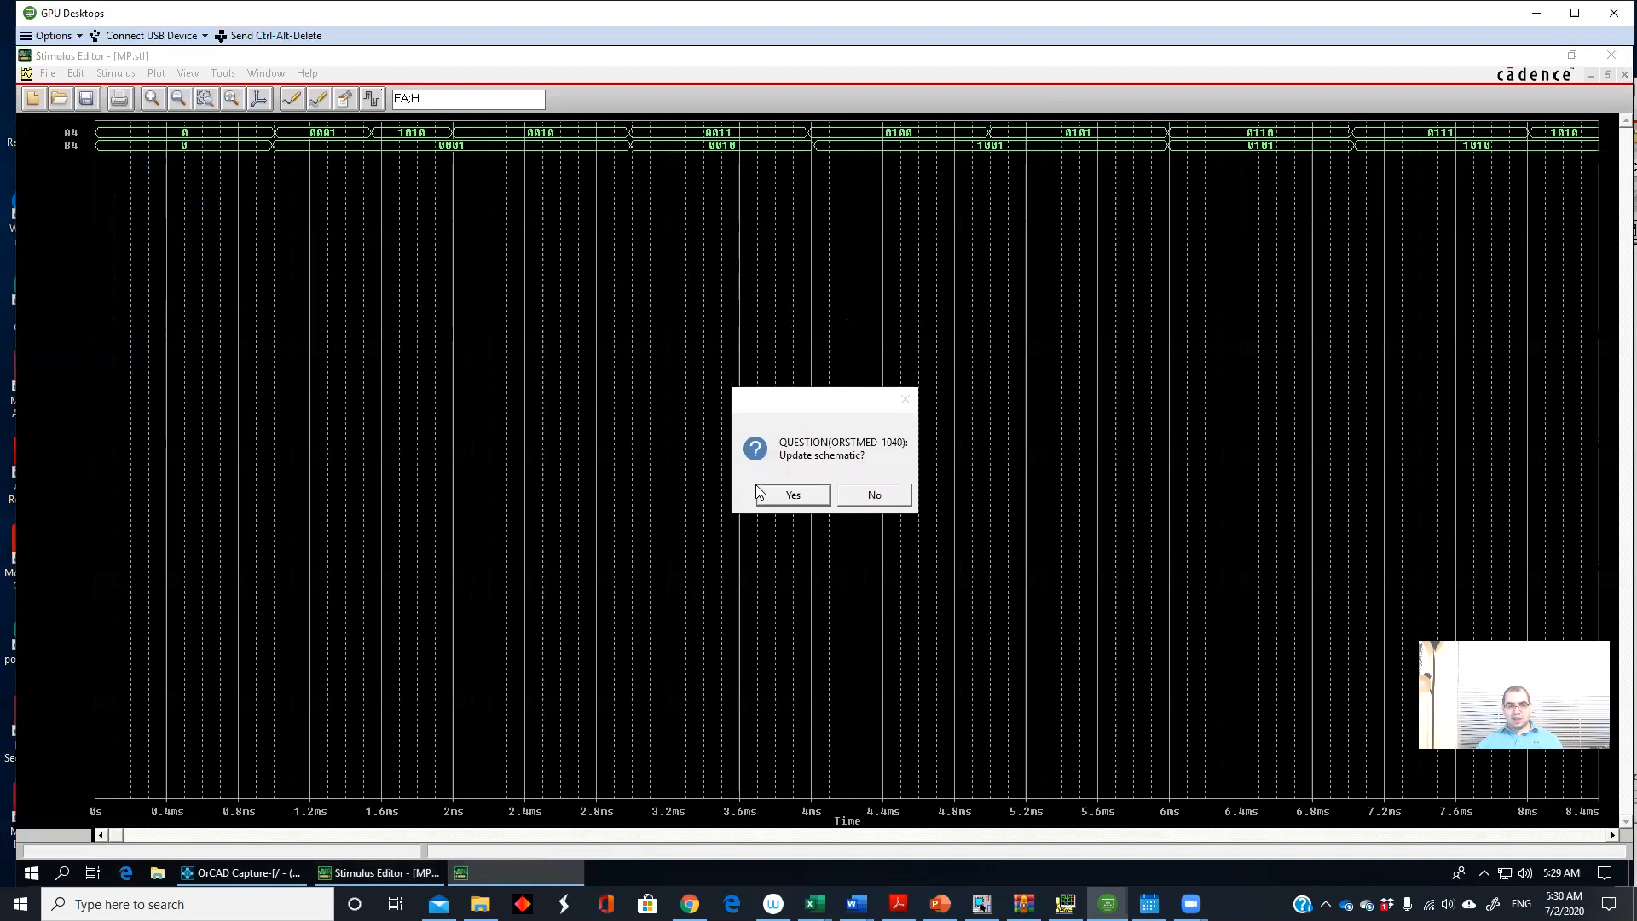
left_click(792, 495)
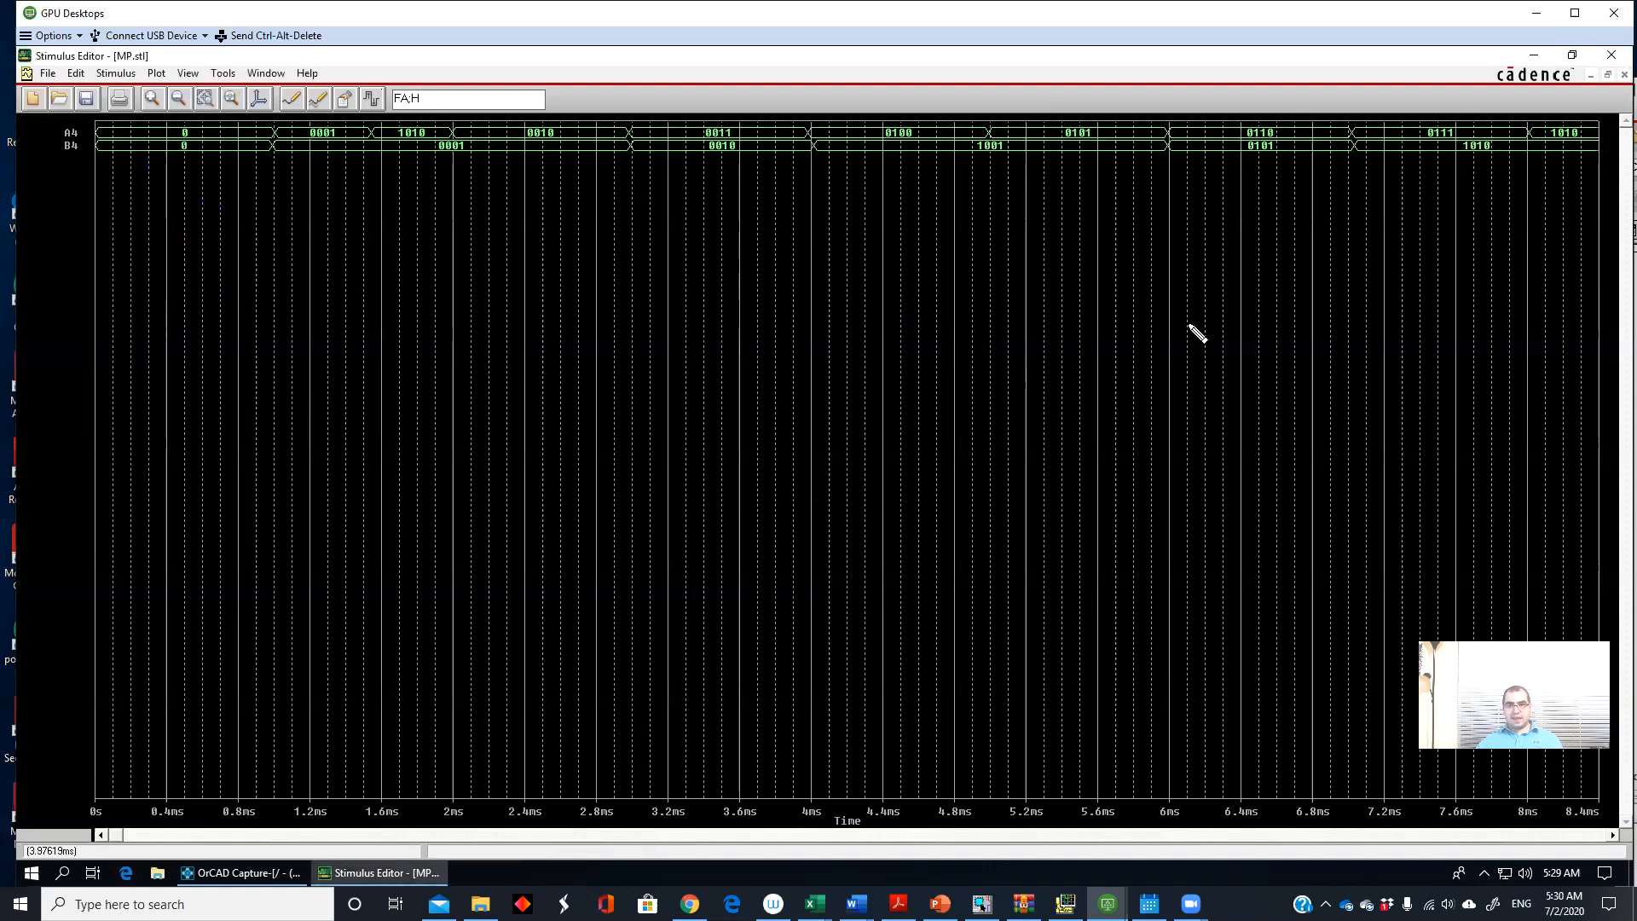
left_click(1623, 75)
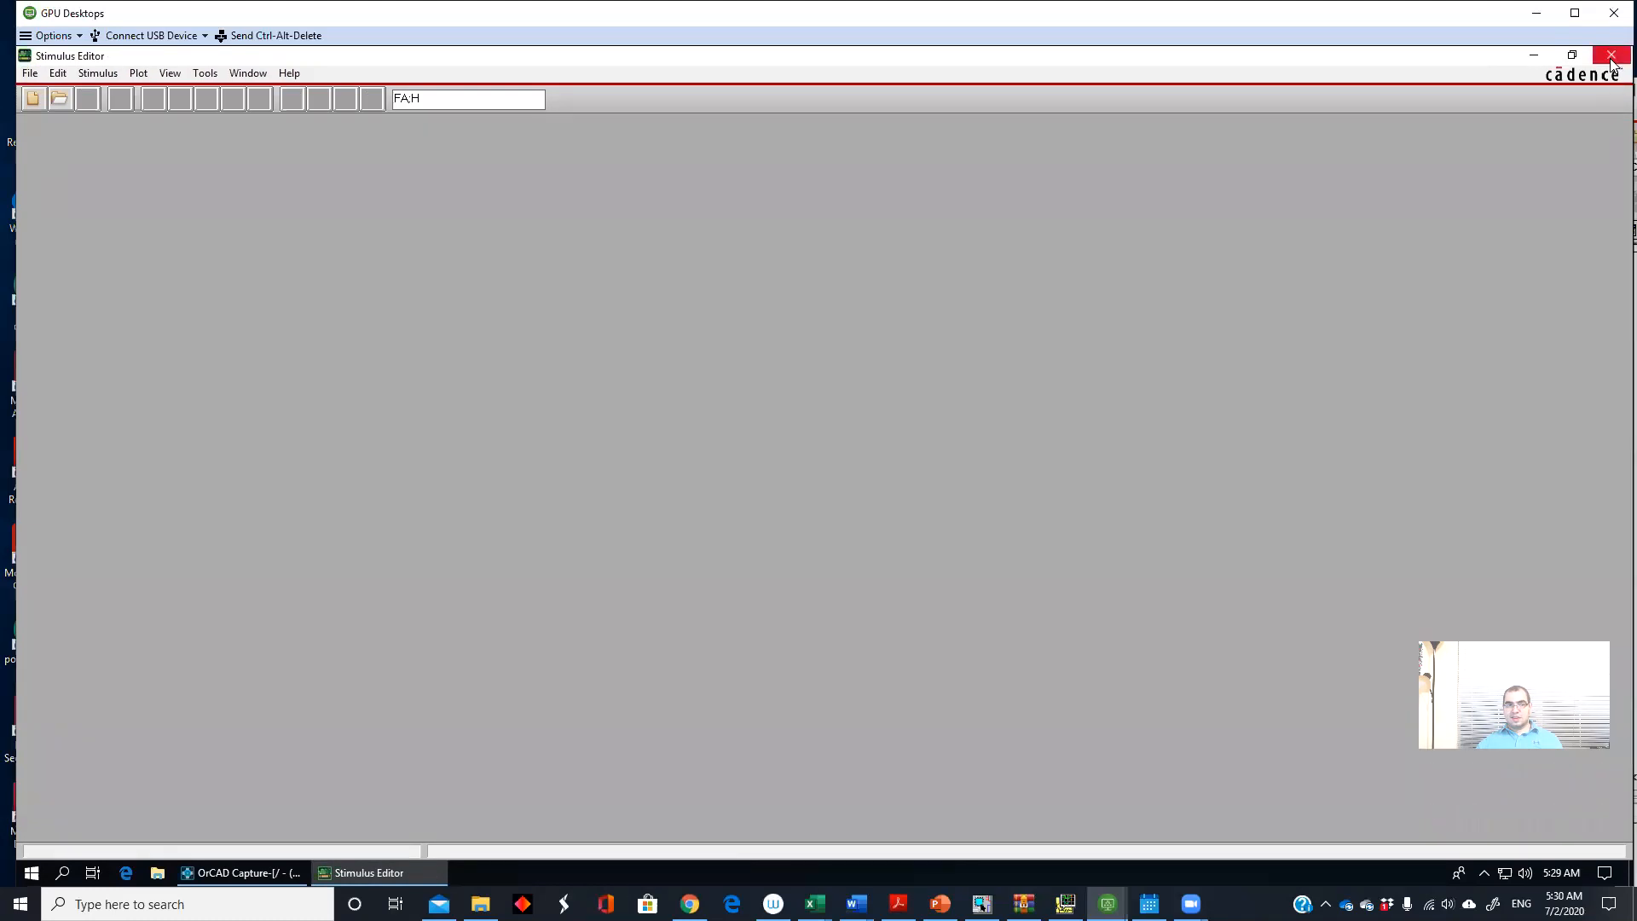
left_click(1611, 60)
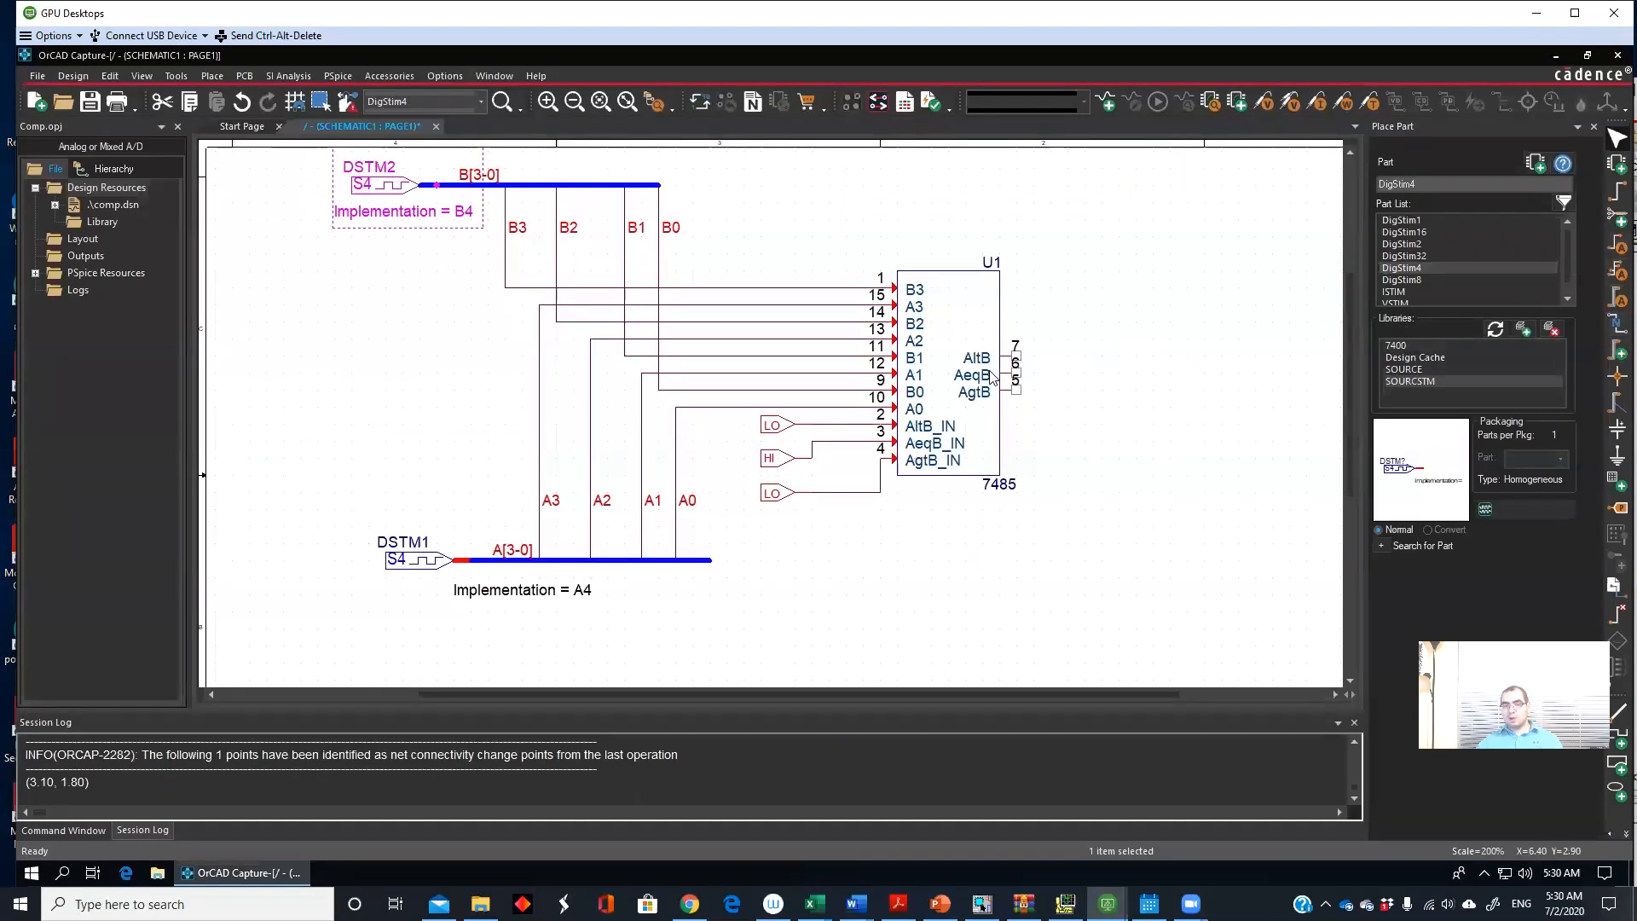
Step: Draw short horizontal wires out from the AltB, AeqB and AgtB output pins of U1
left_click(1617, 192)
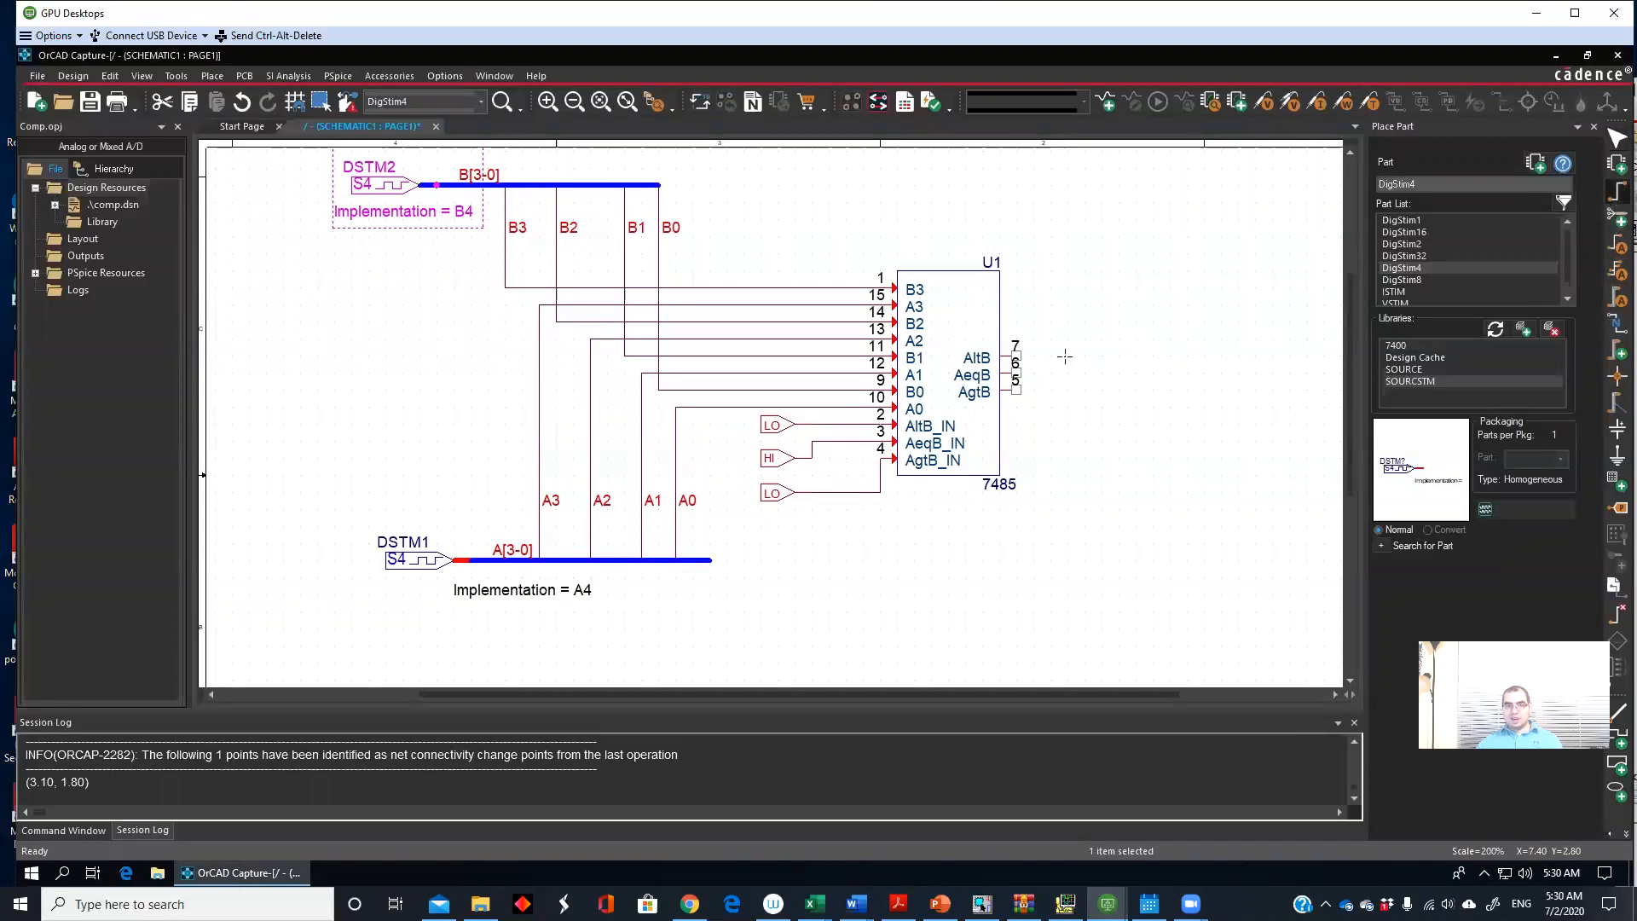
left_click(1019, 351)
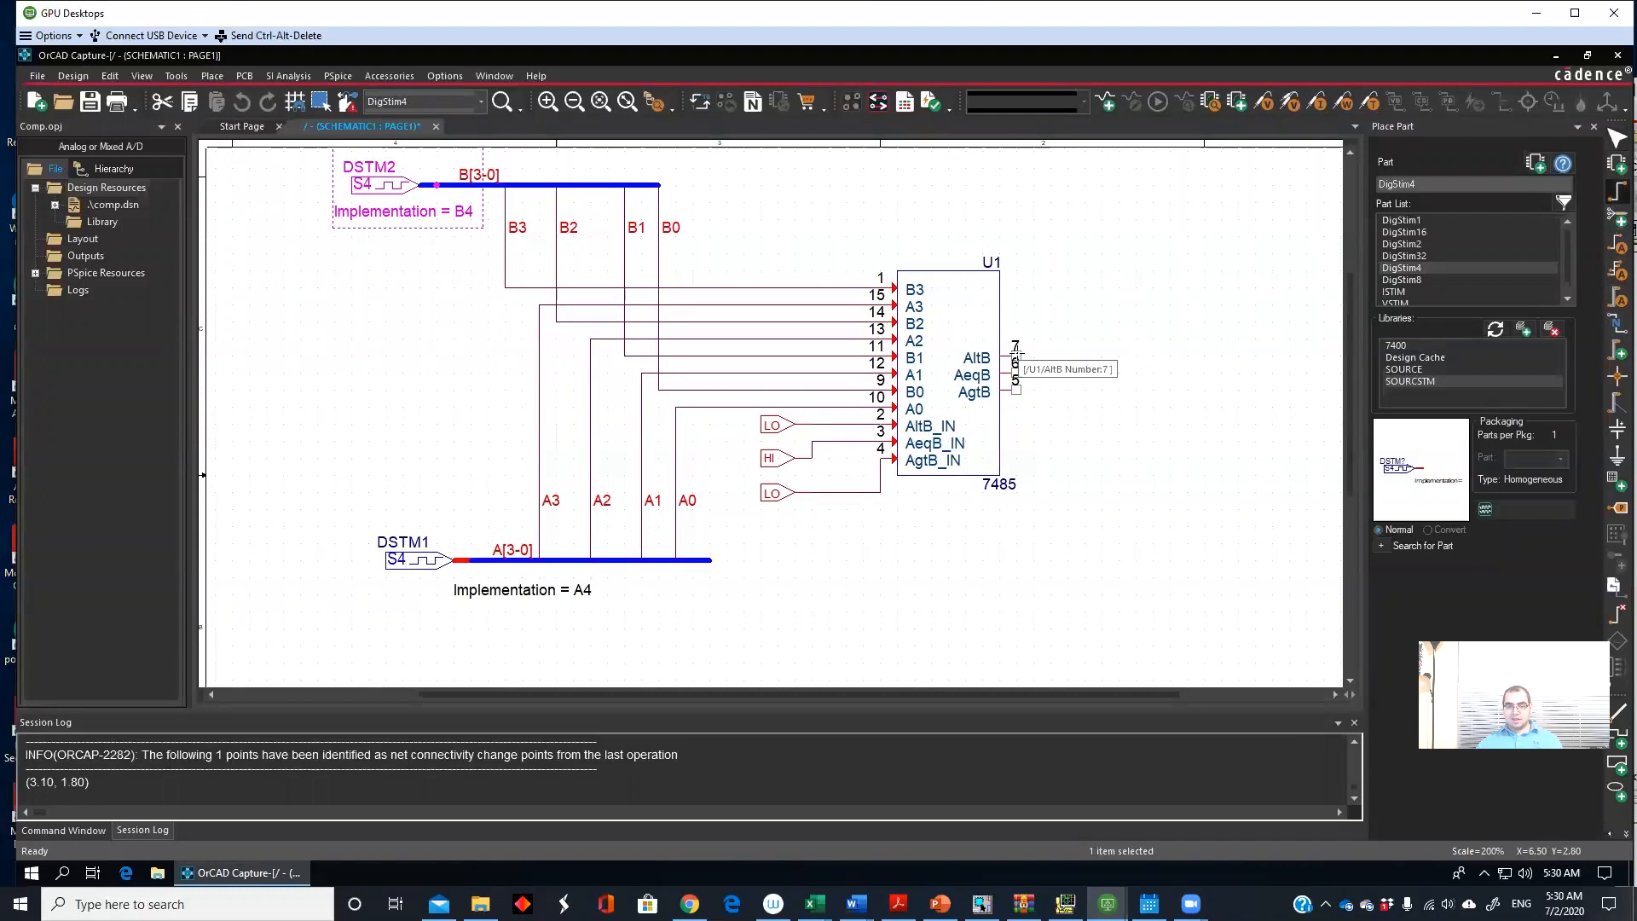
left_click(1068, 352)
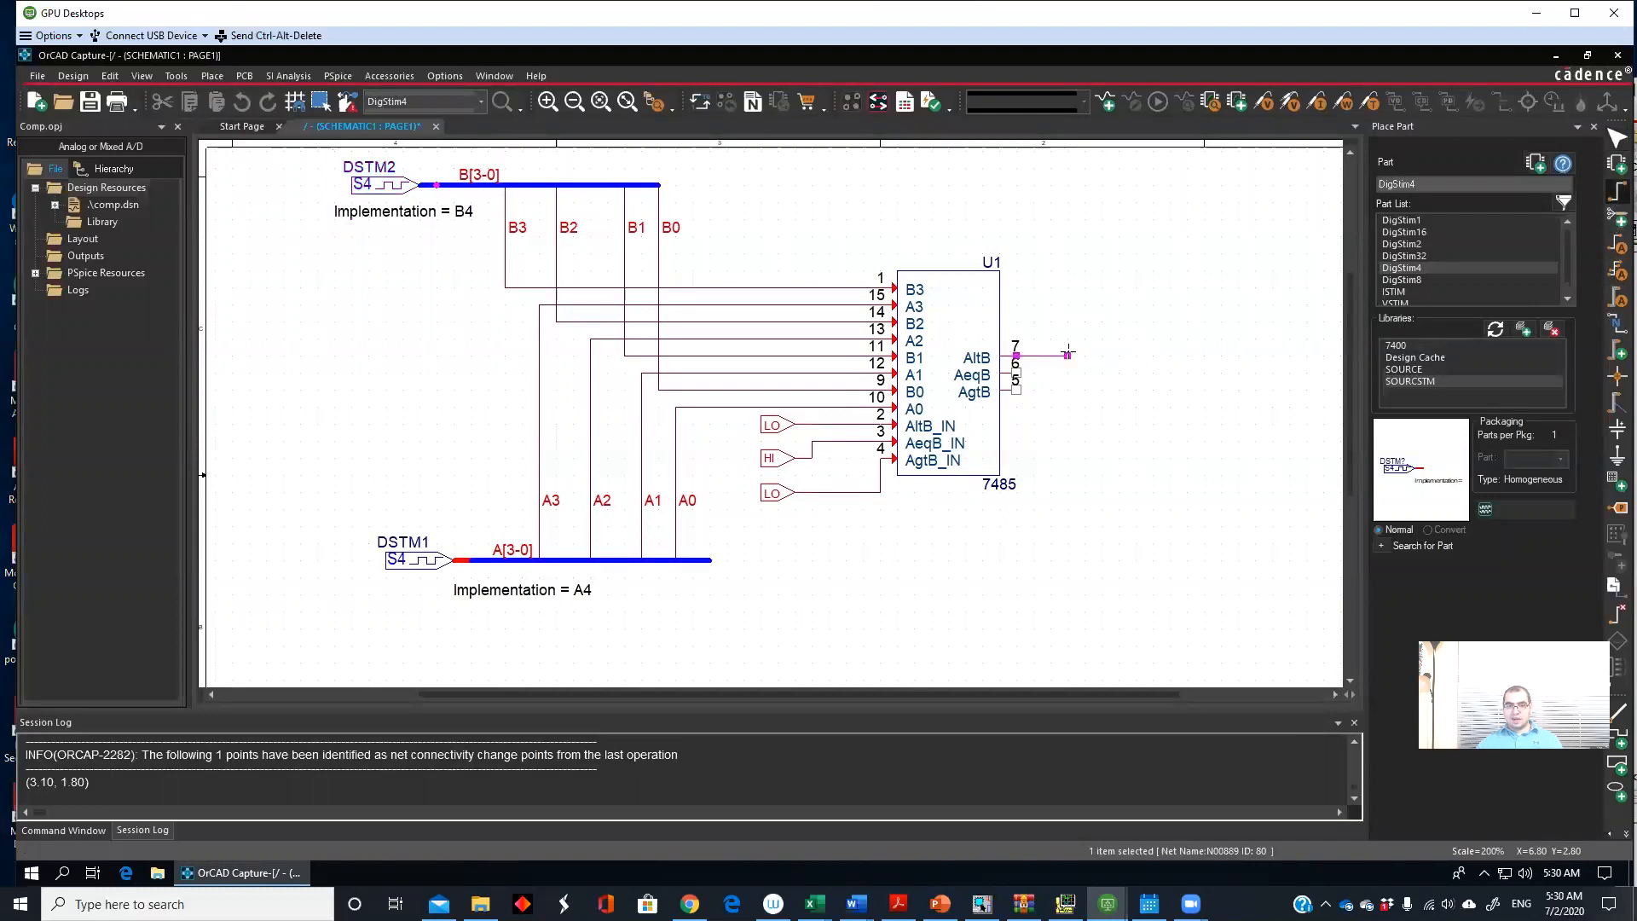
left_click(1614, 194)
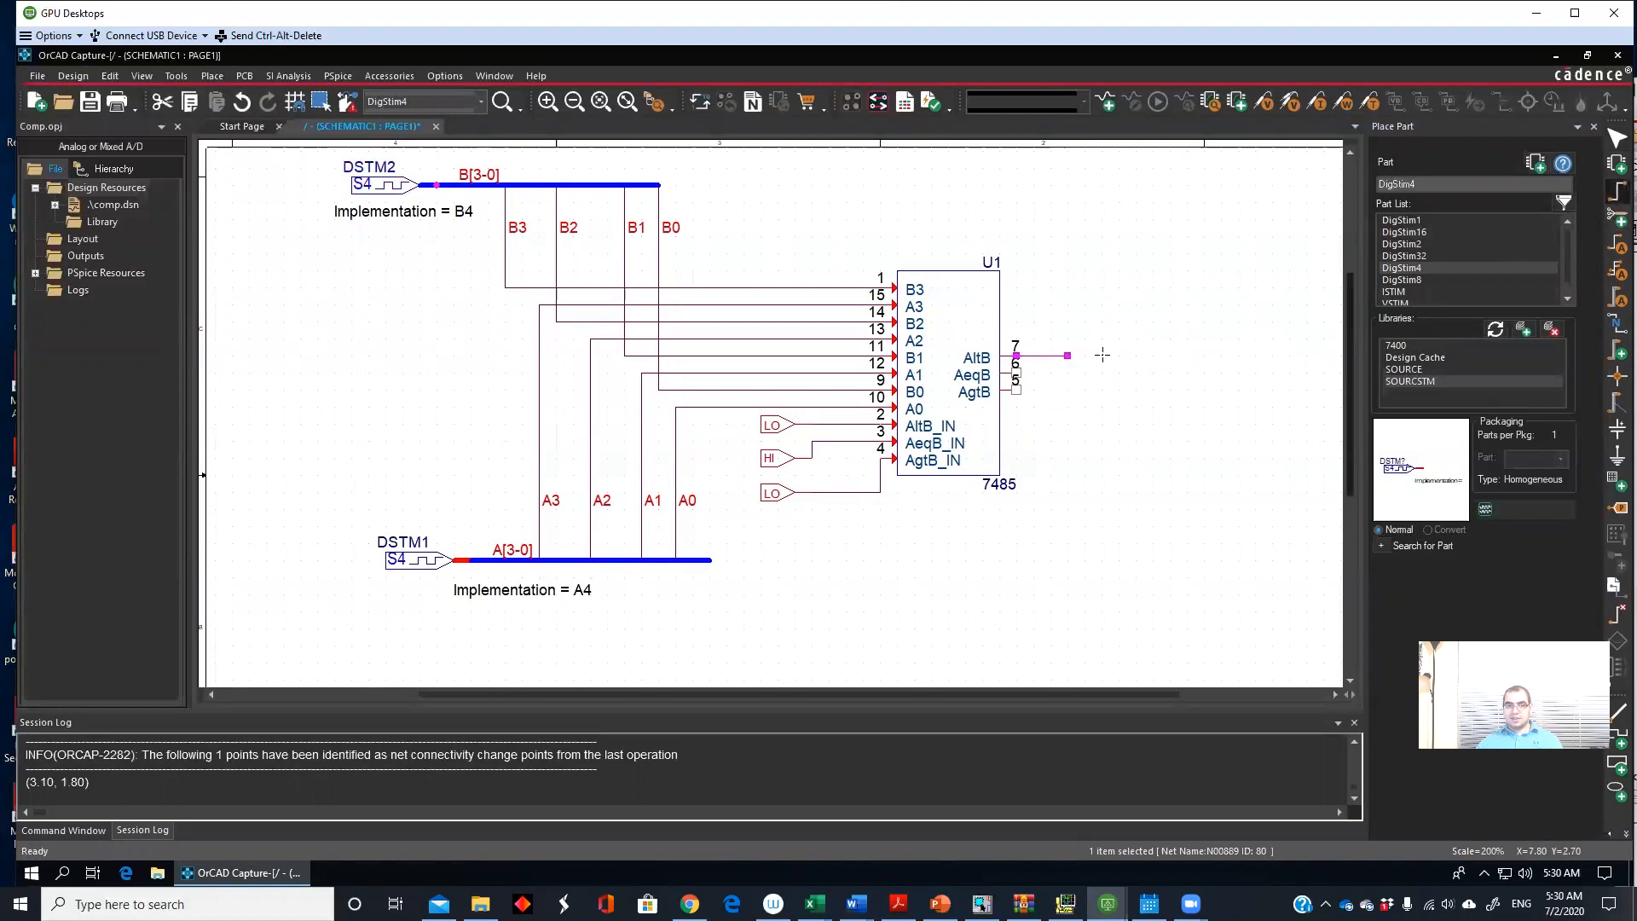
left_click(1016, 371)
left_click(1083, 371)
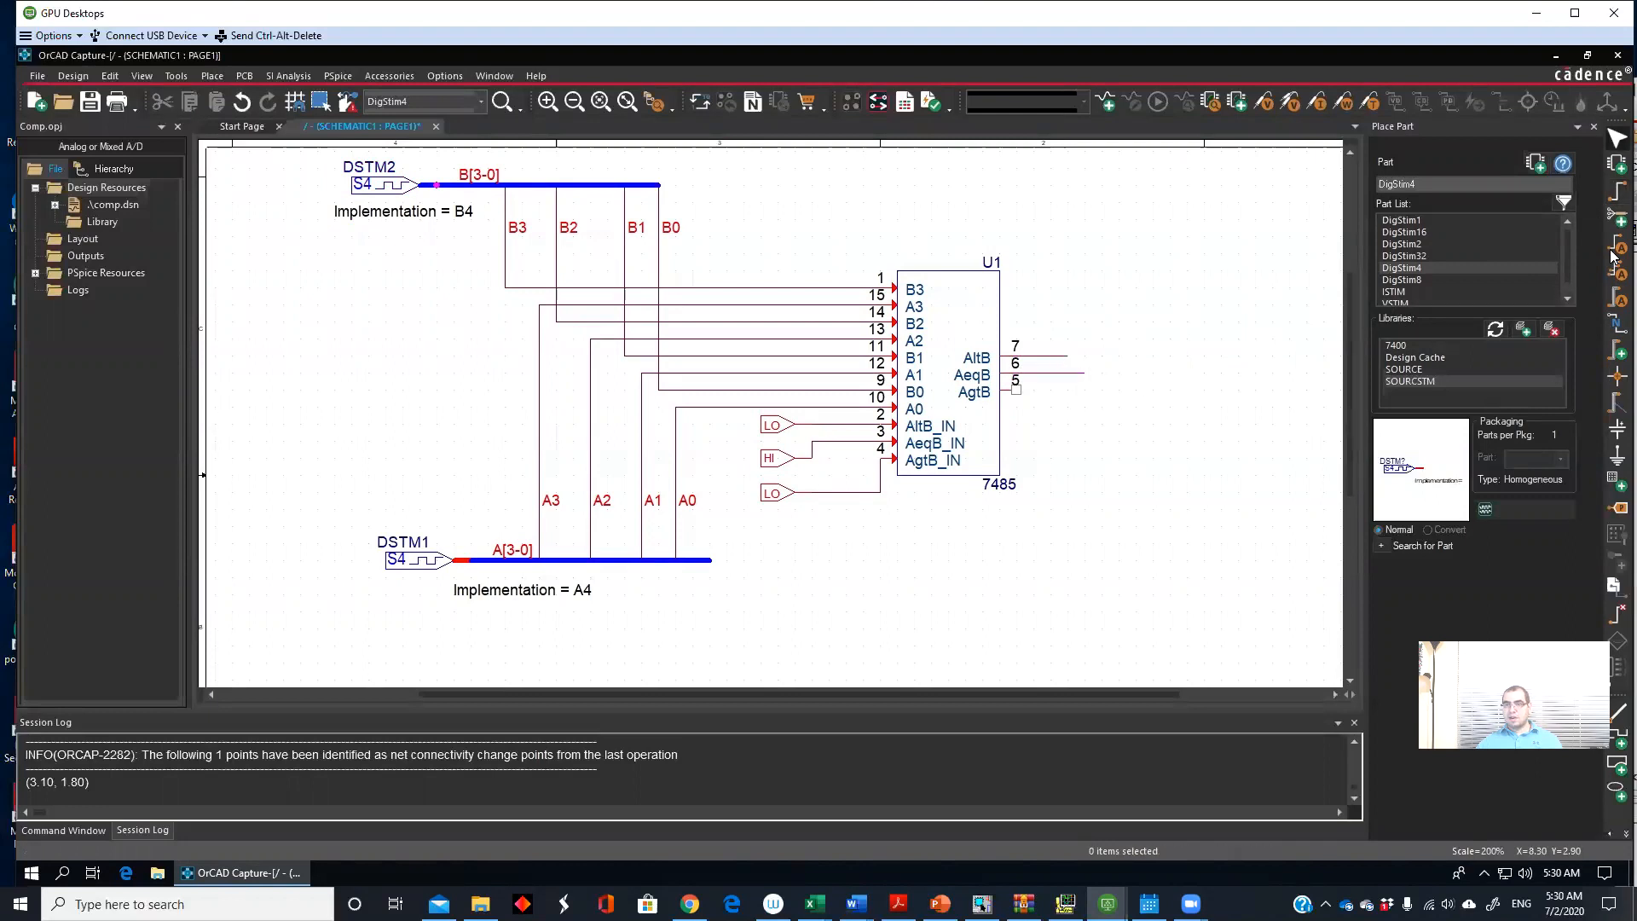
left_click(1617, 189)
left_click(1016, 389)
left_click(1084, 390)
key("Escape")
left_click(1078, 427)
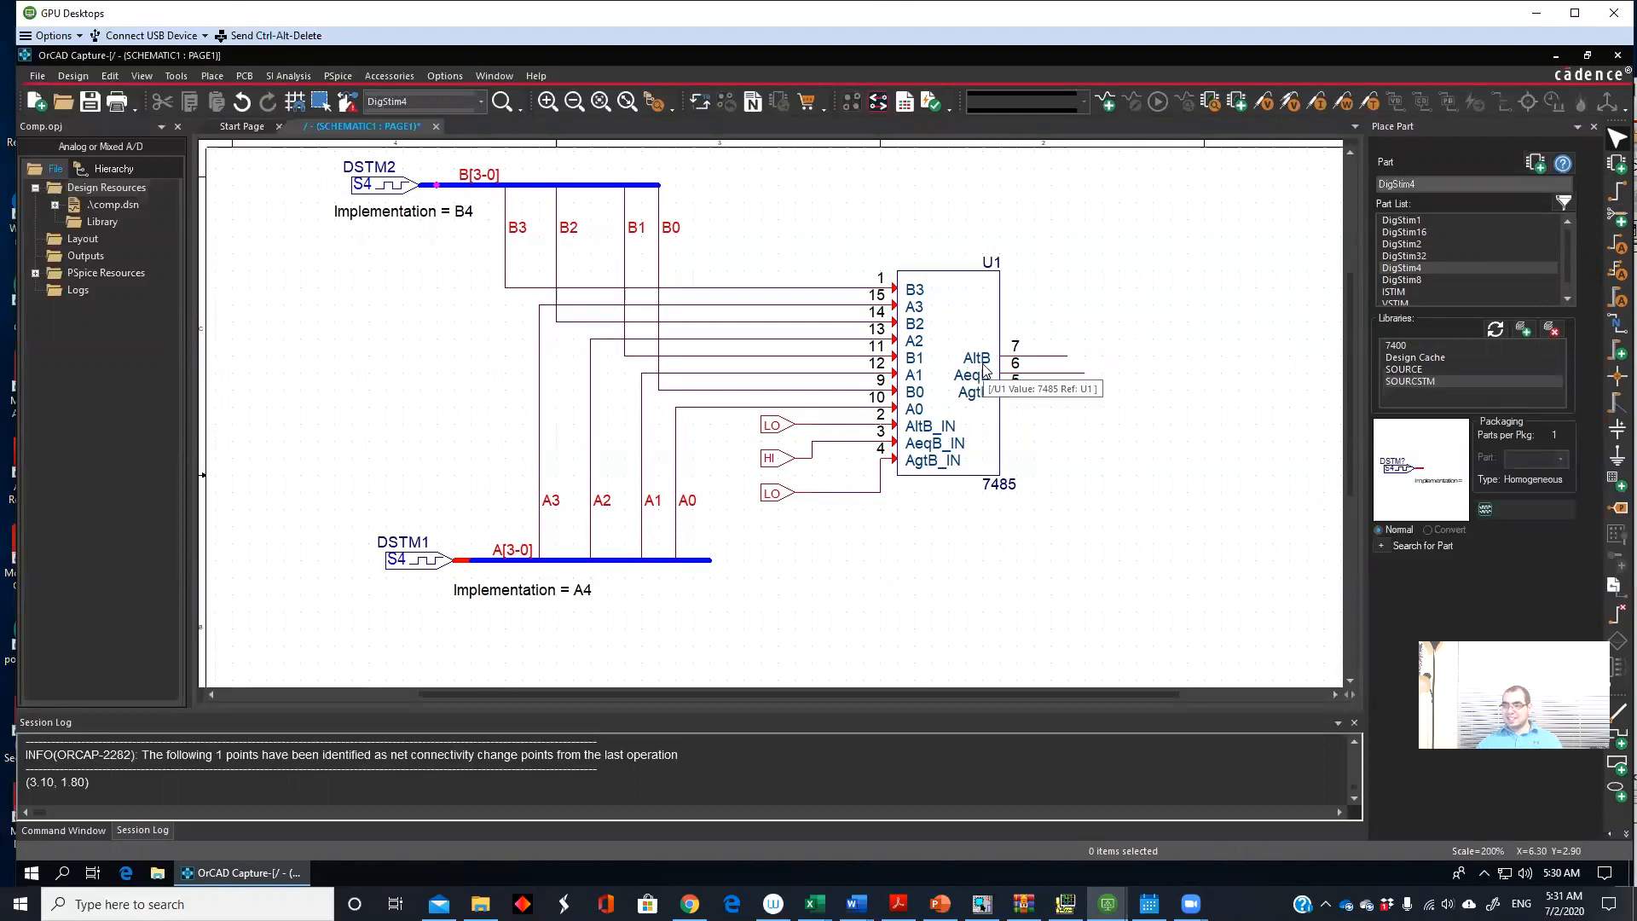
Step: Place the net alias Bgreater on the wire of the AltB output
left_click(1035, 356)
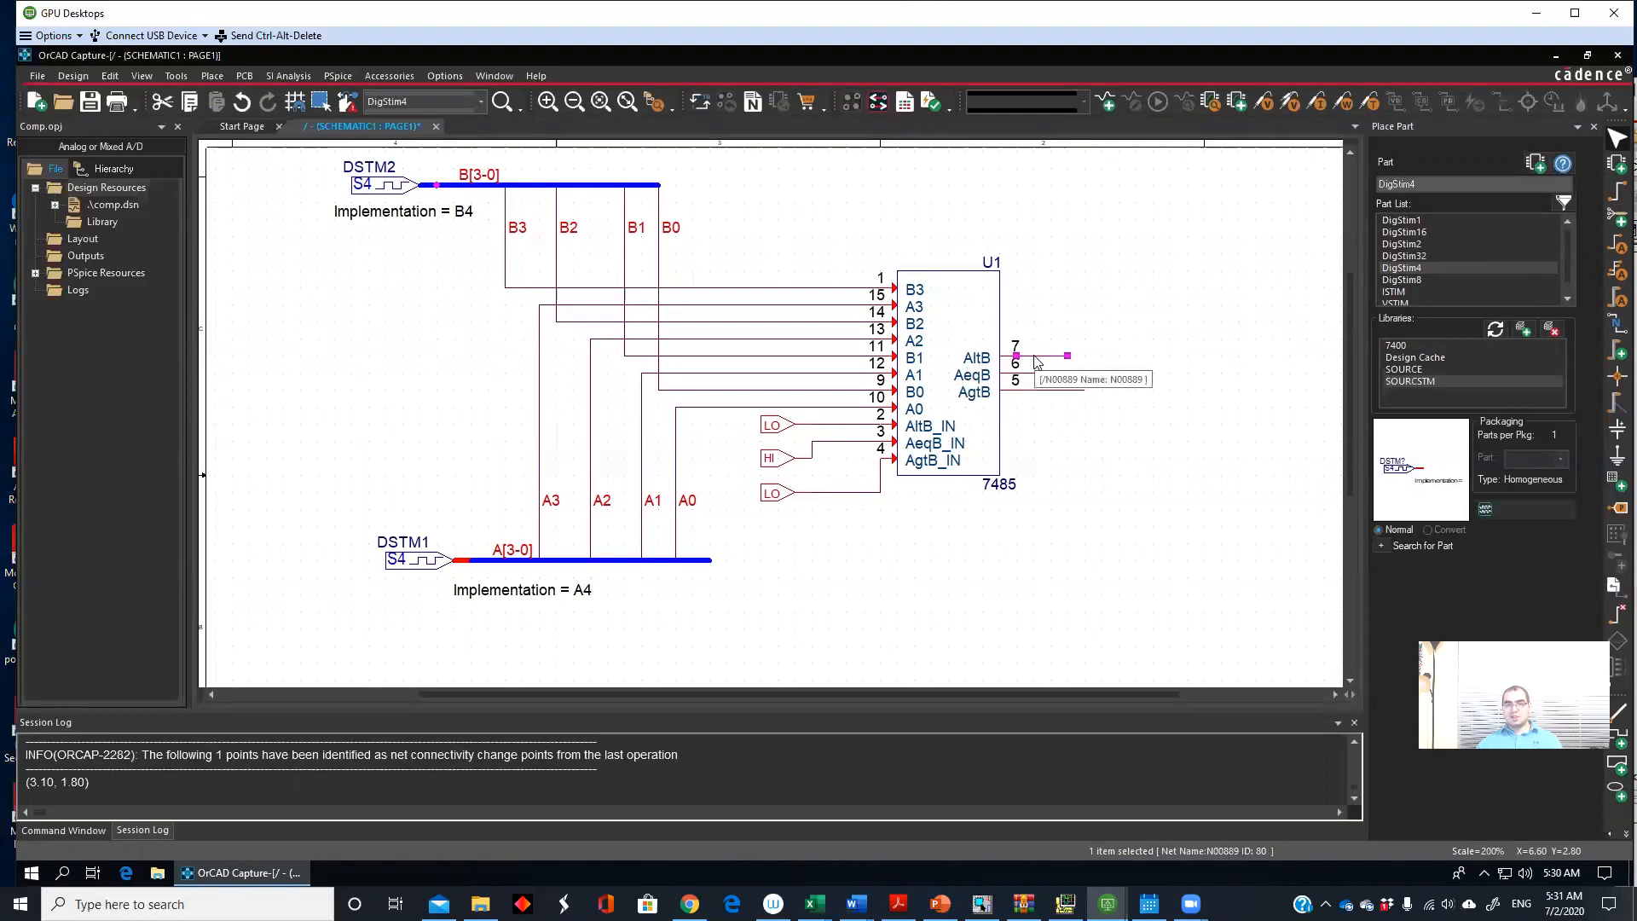
left_click(1618, 322)
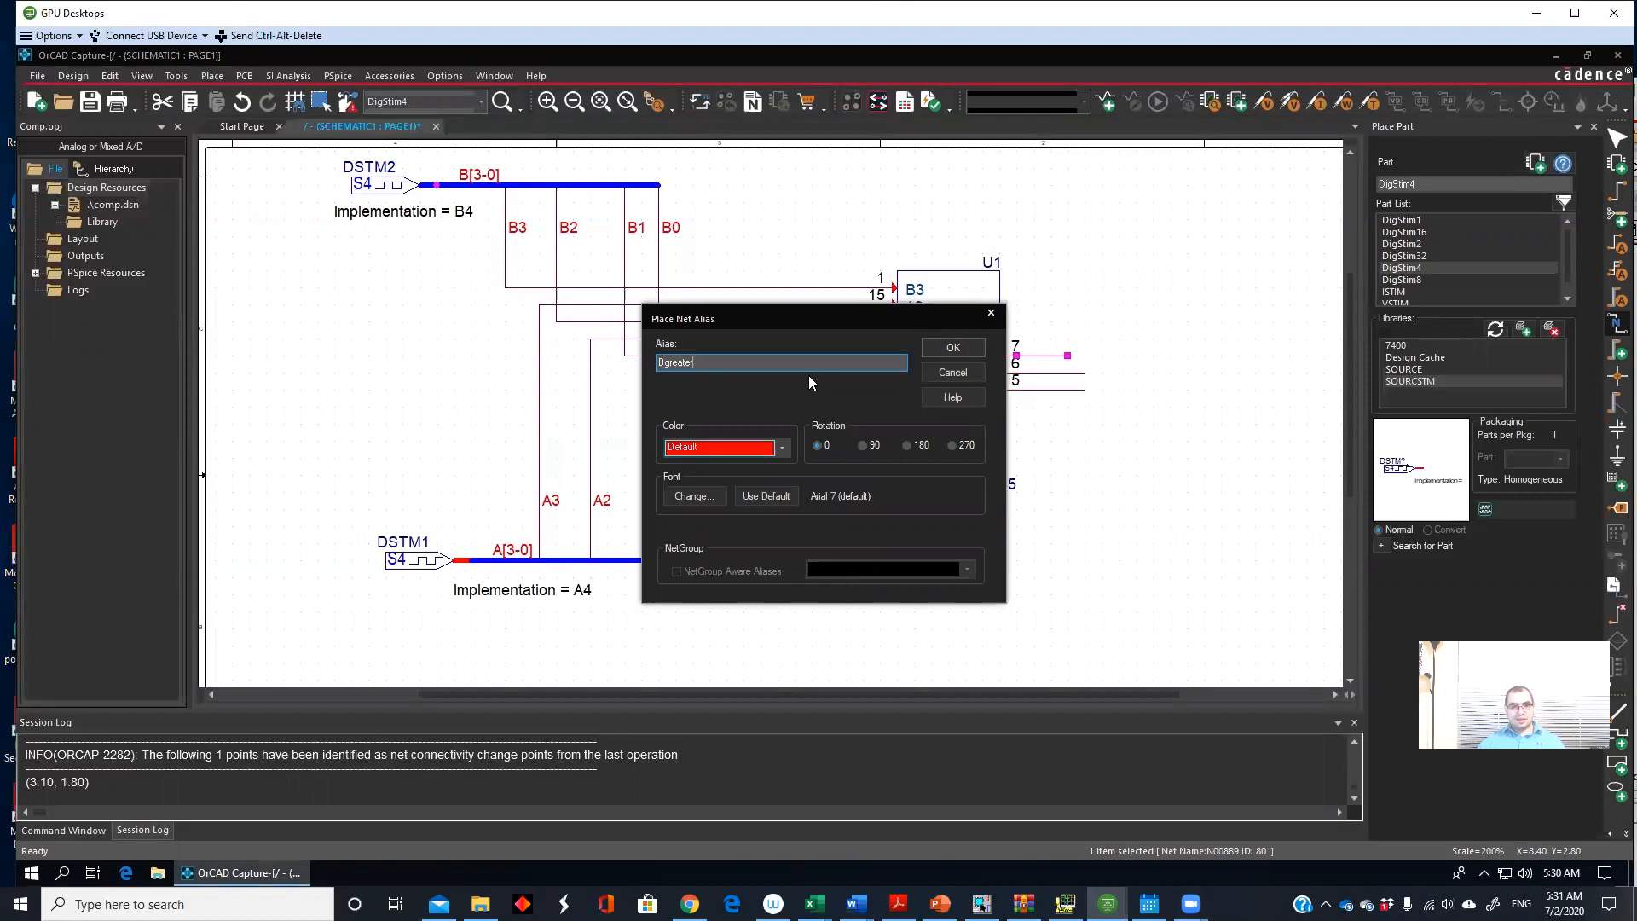
left_click(957, 347)
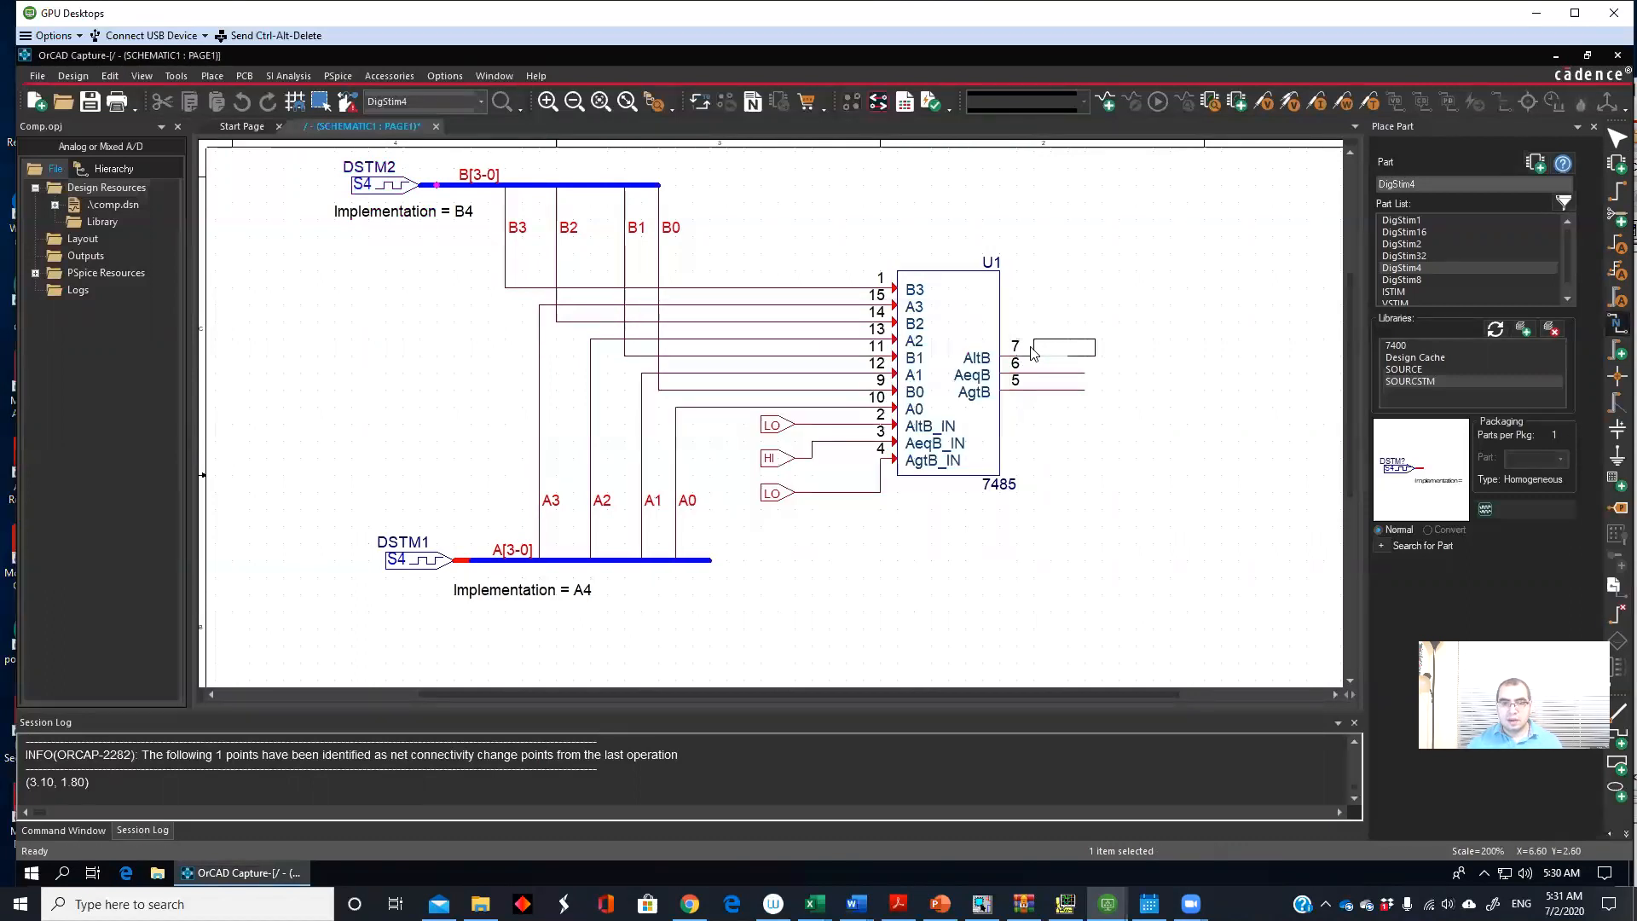
left_click(1033, 351)
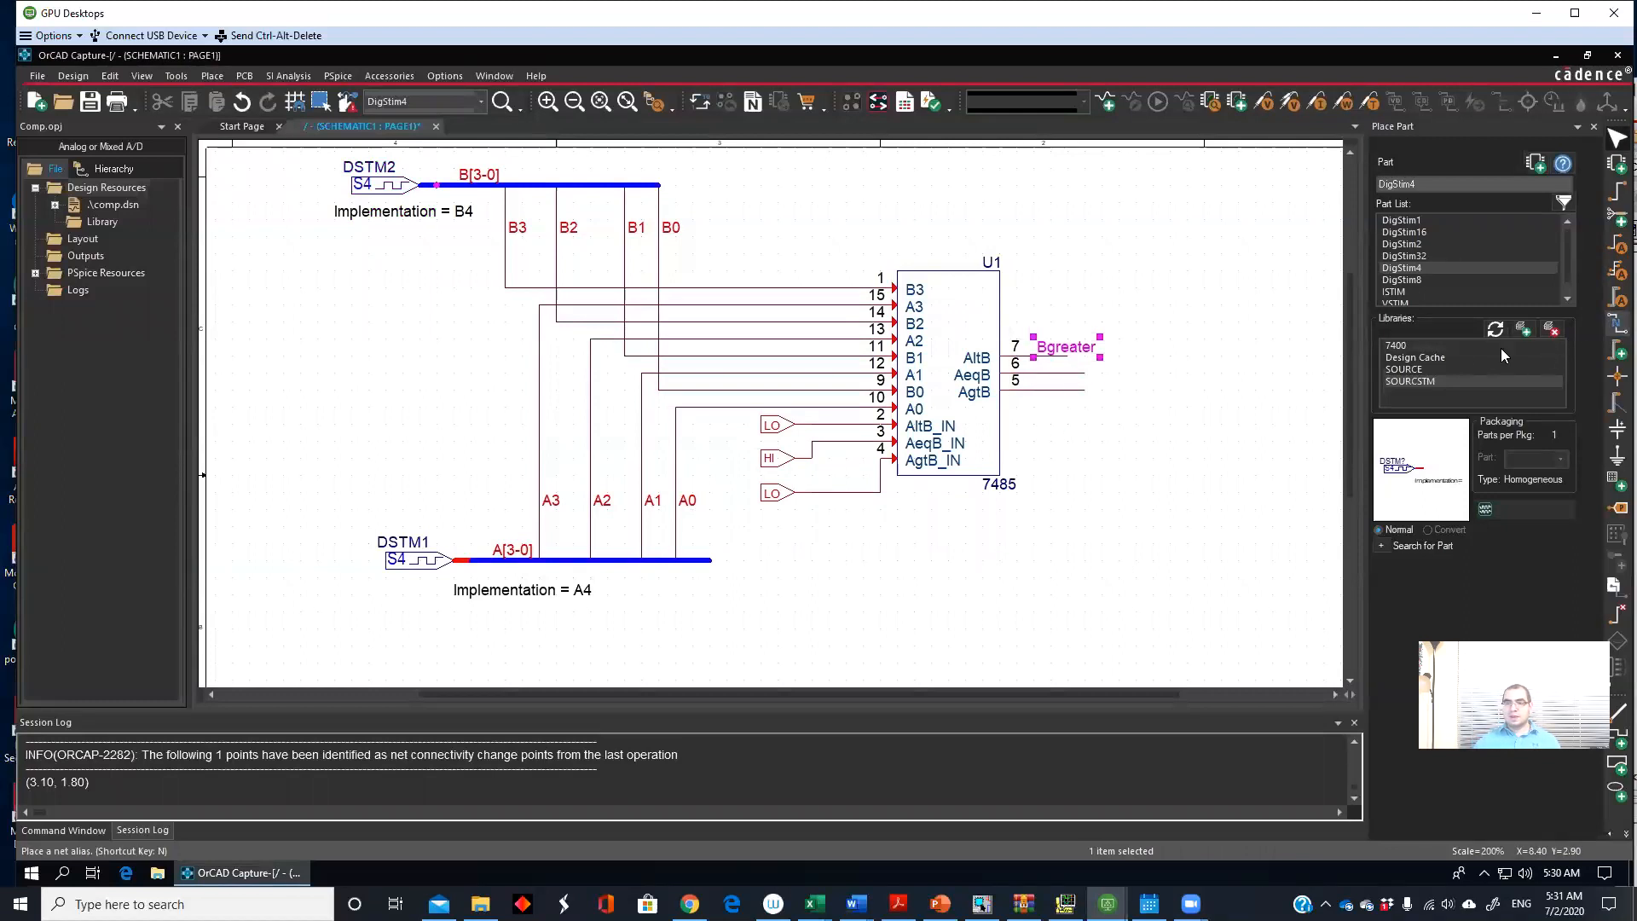
Step: Place the net alias Equal on the wire of U1's AeqB output
key("n")
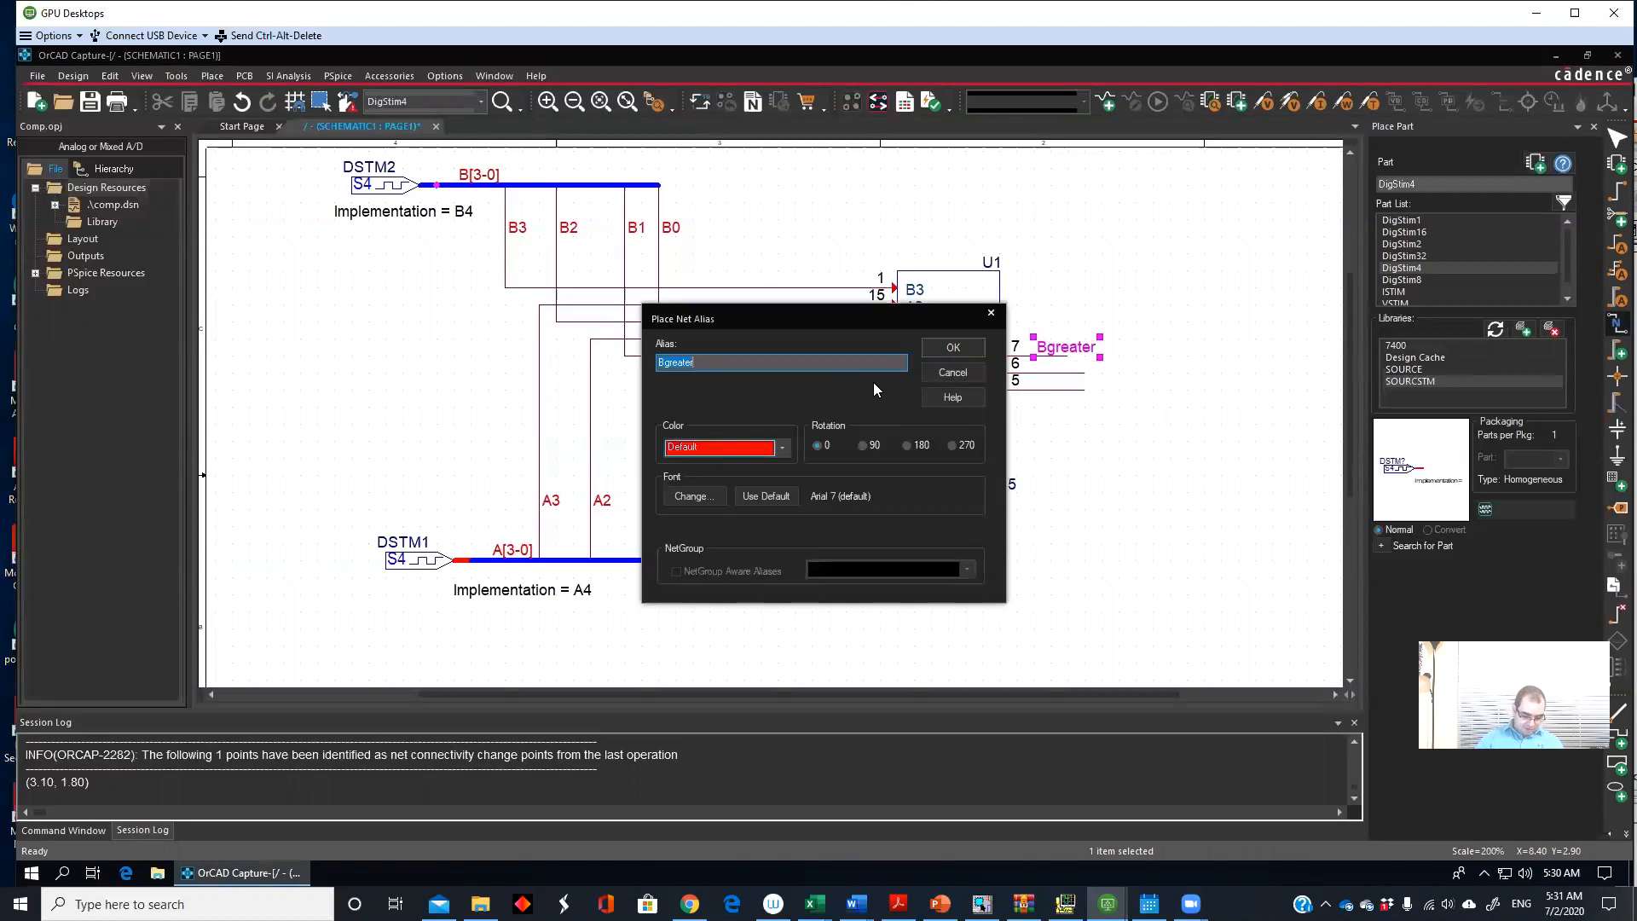
type("Equal")
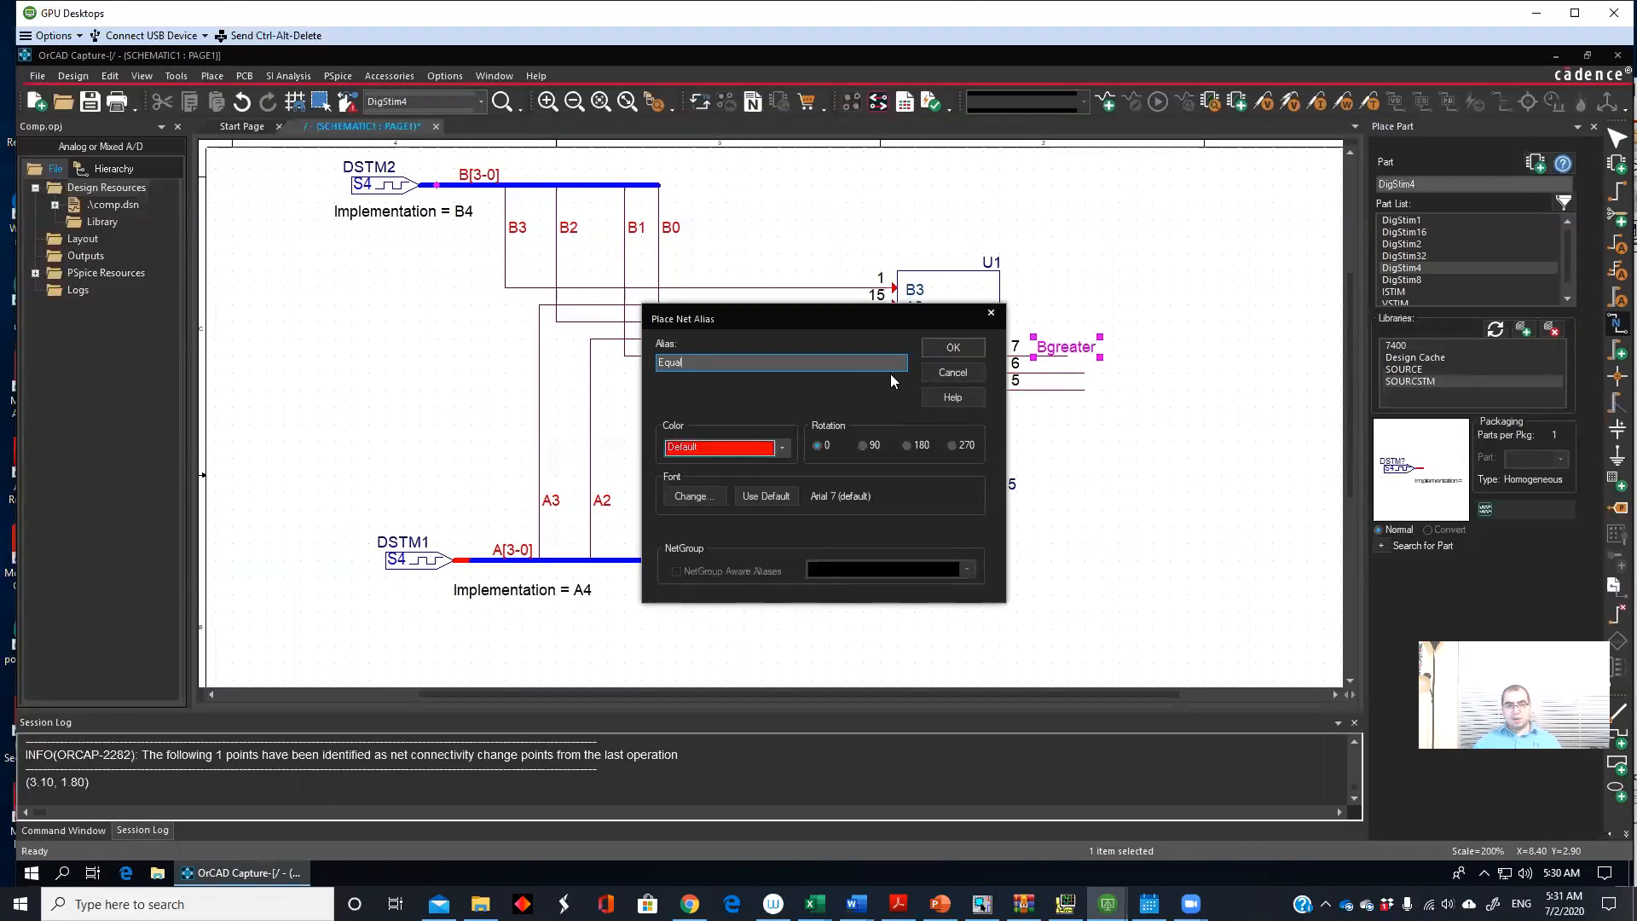
left_click(953, 348)
left_click(1054, 373)
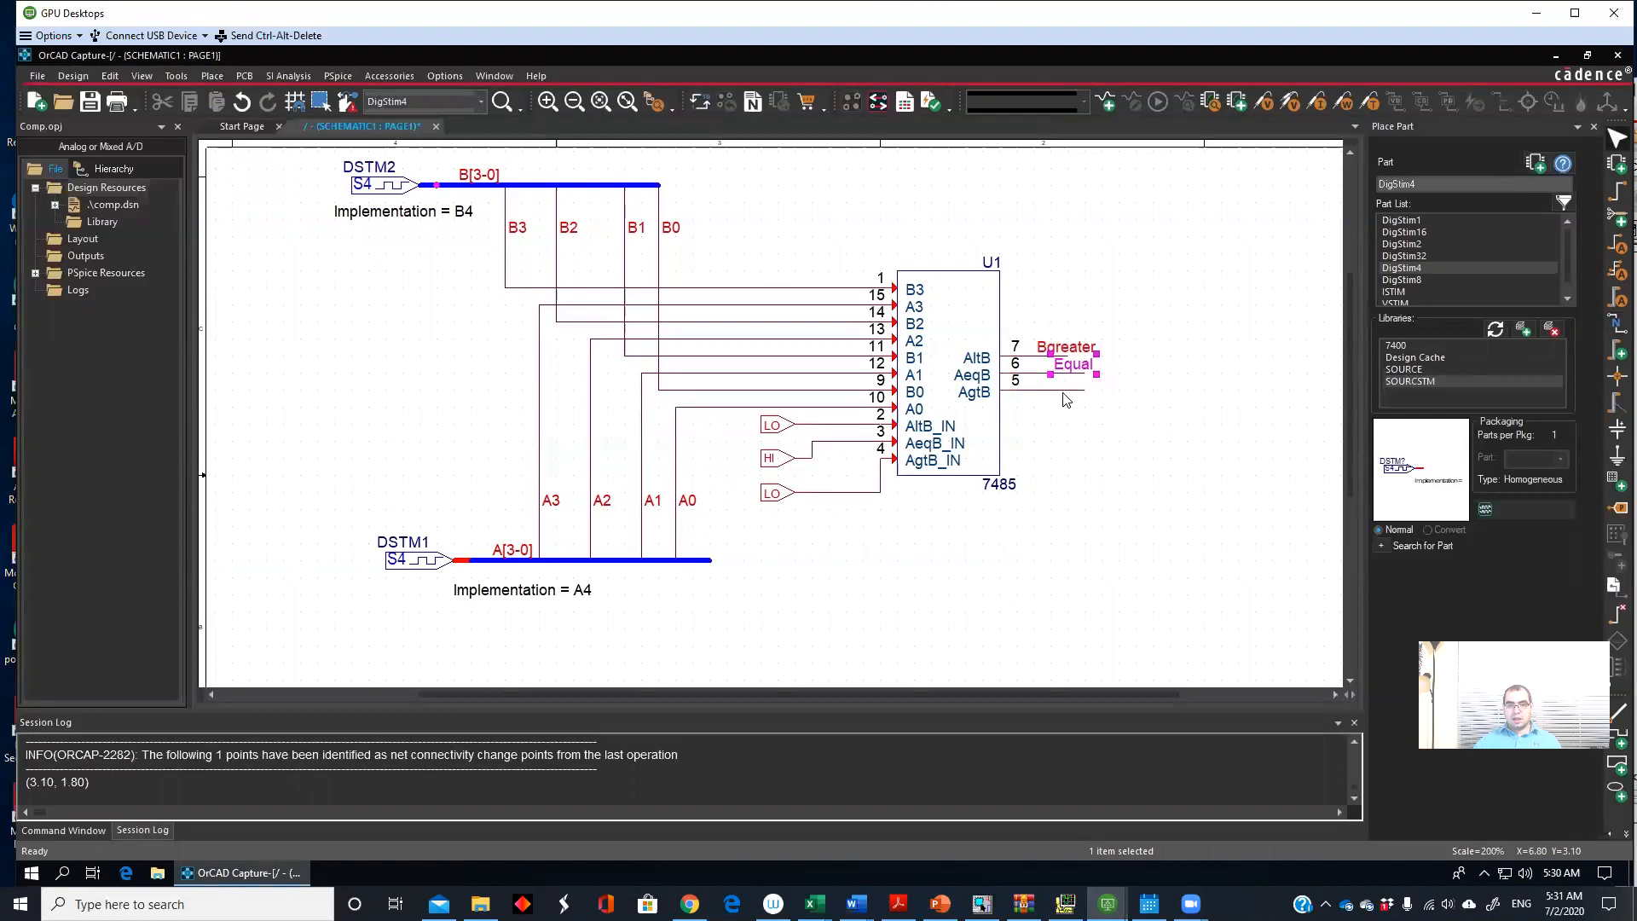
Step: Place the net alias AGreater on the wire of U1's AgtB output and finish alias placement
left_click(1076, 392)
left_click(1617, 324)
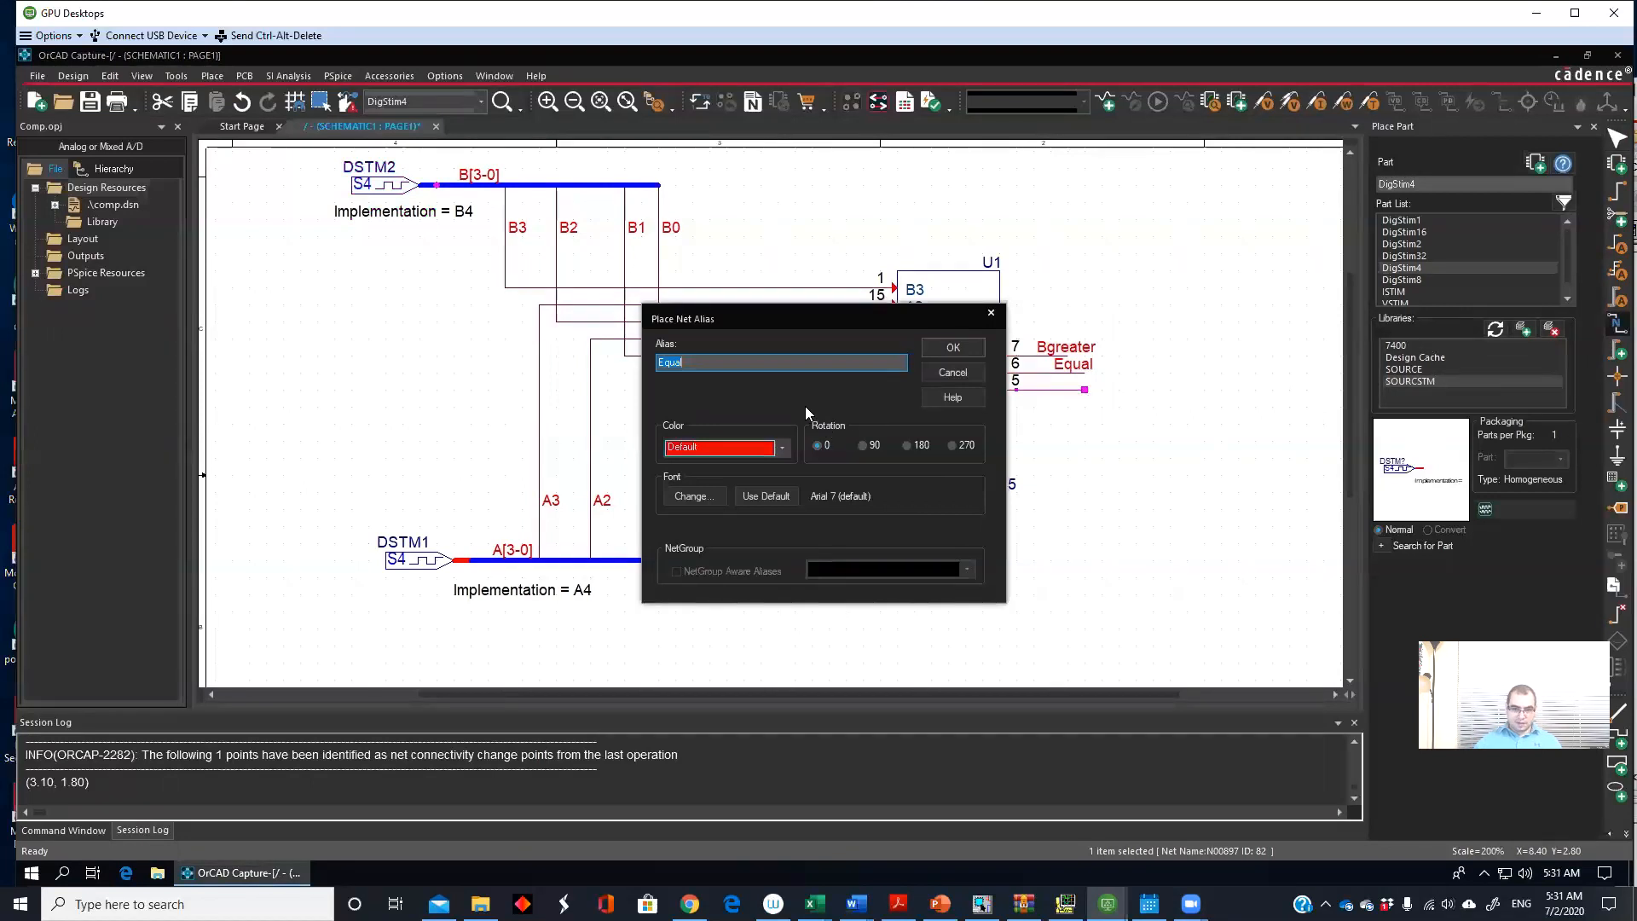
type("AGreater")
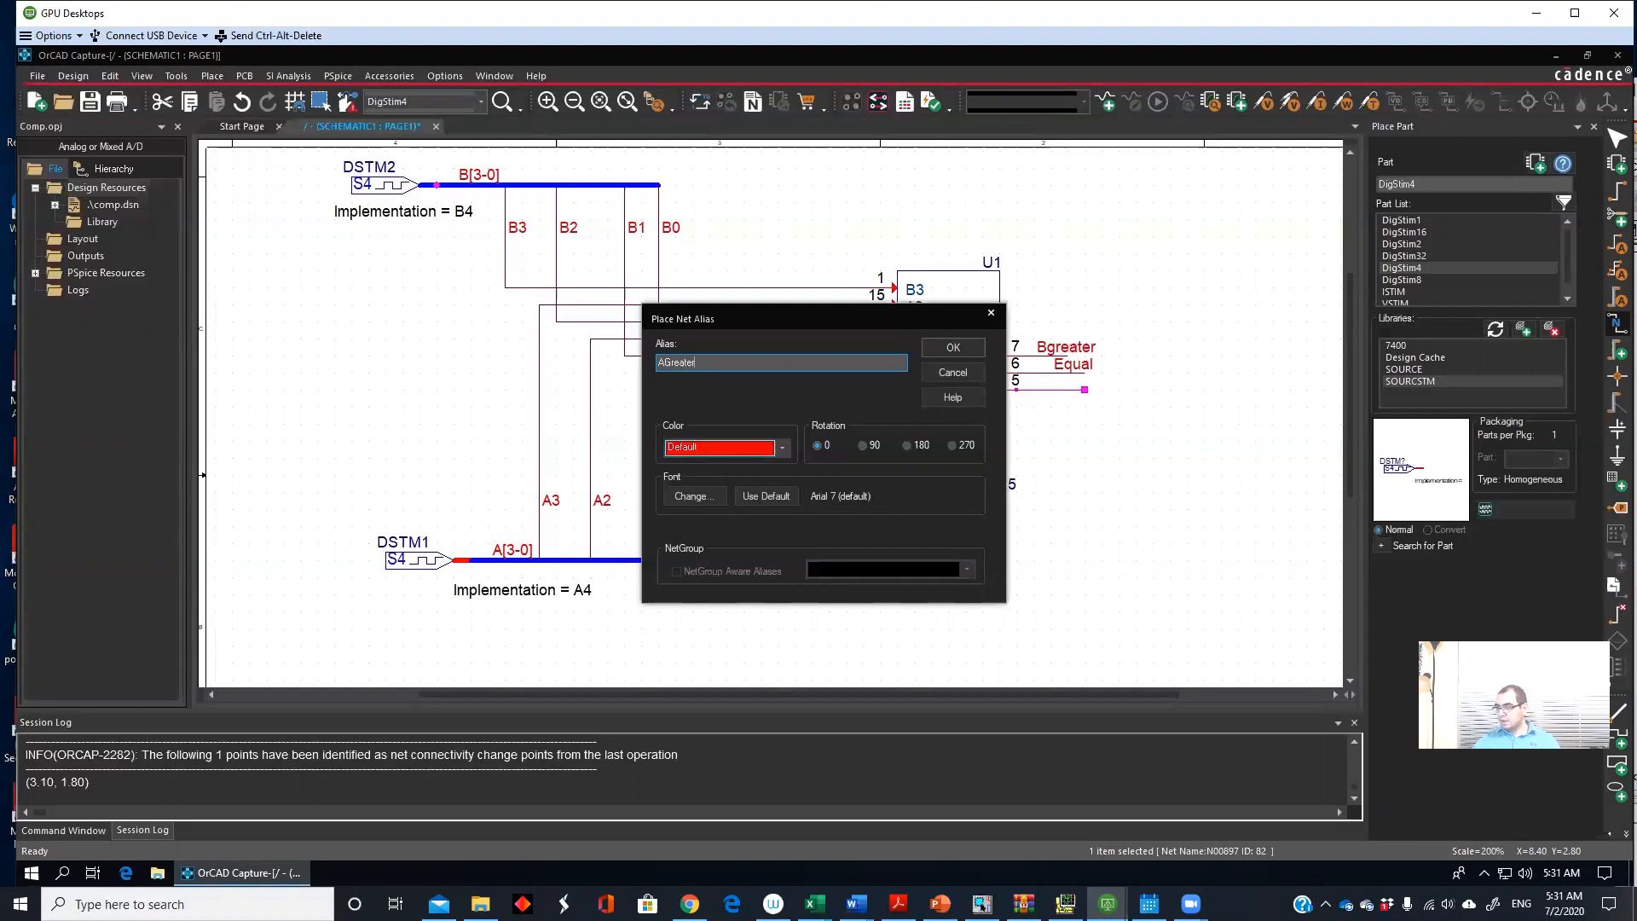
left_click(946, 348)
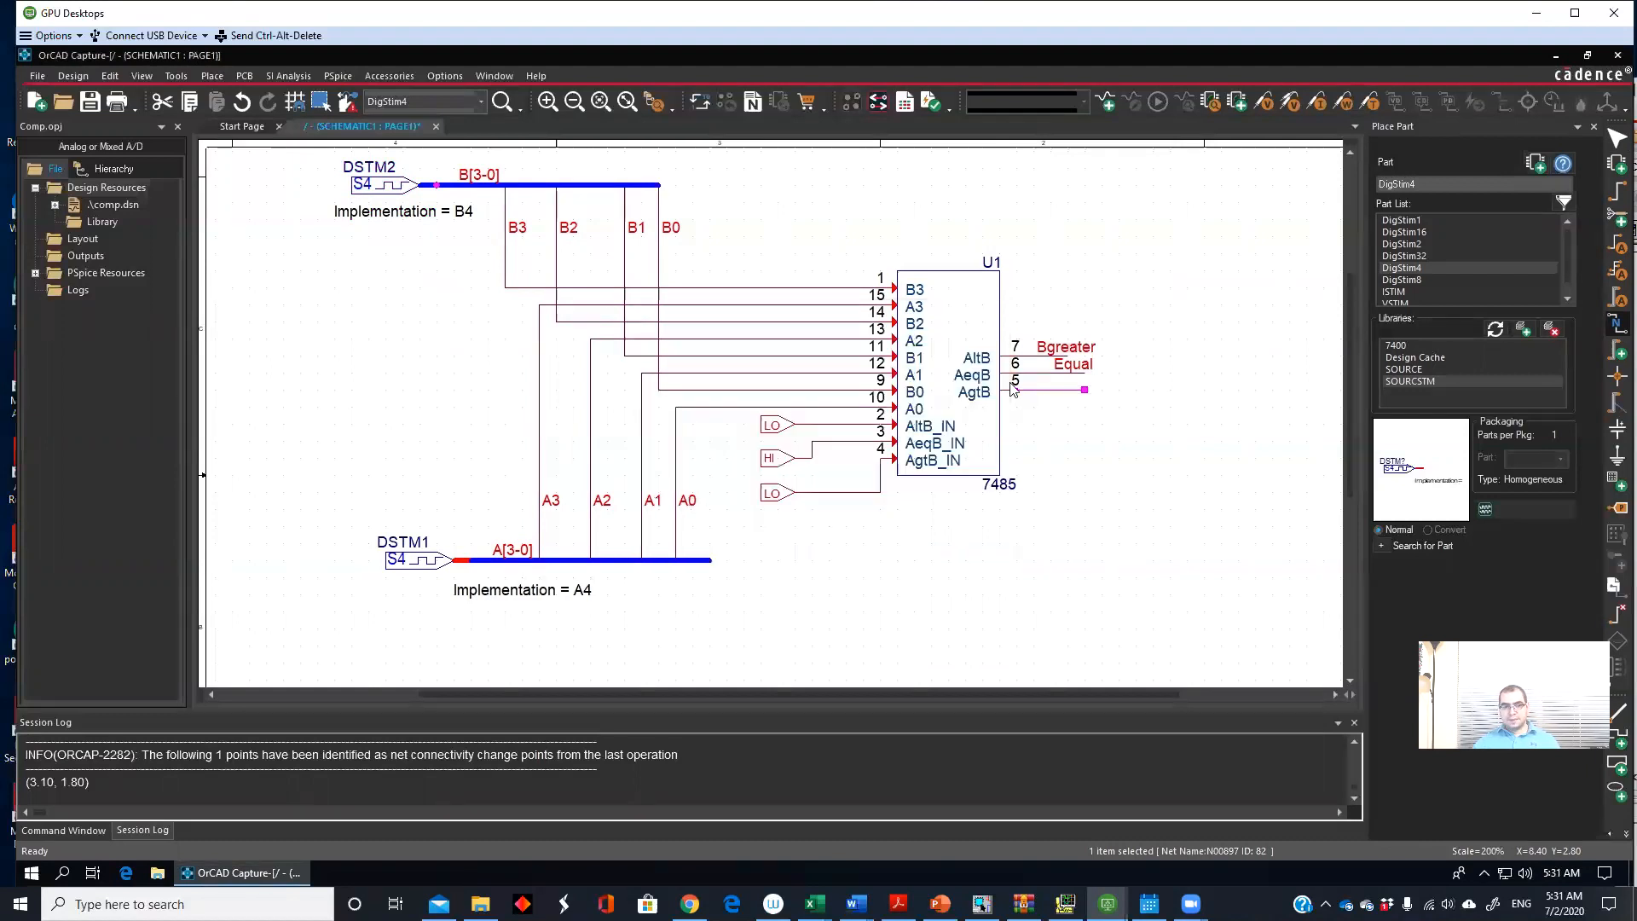
left_click(1057, 387)
key("Escape")
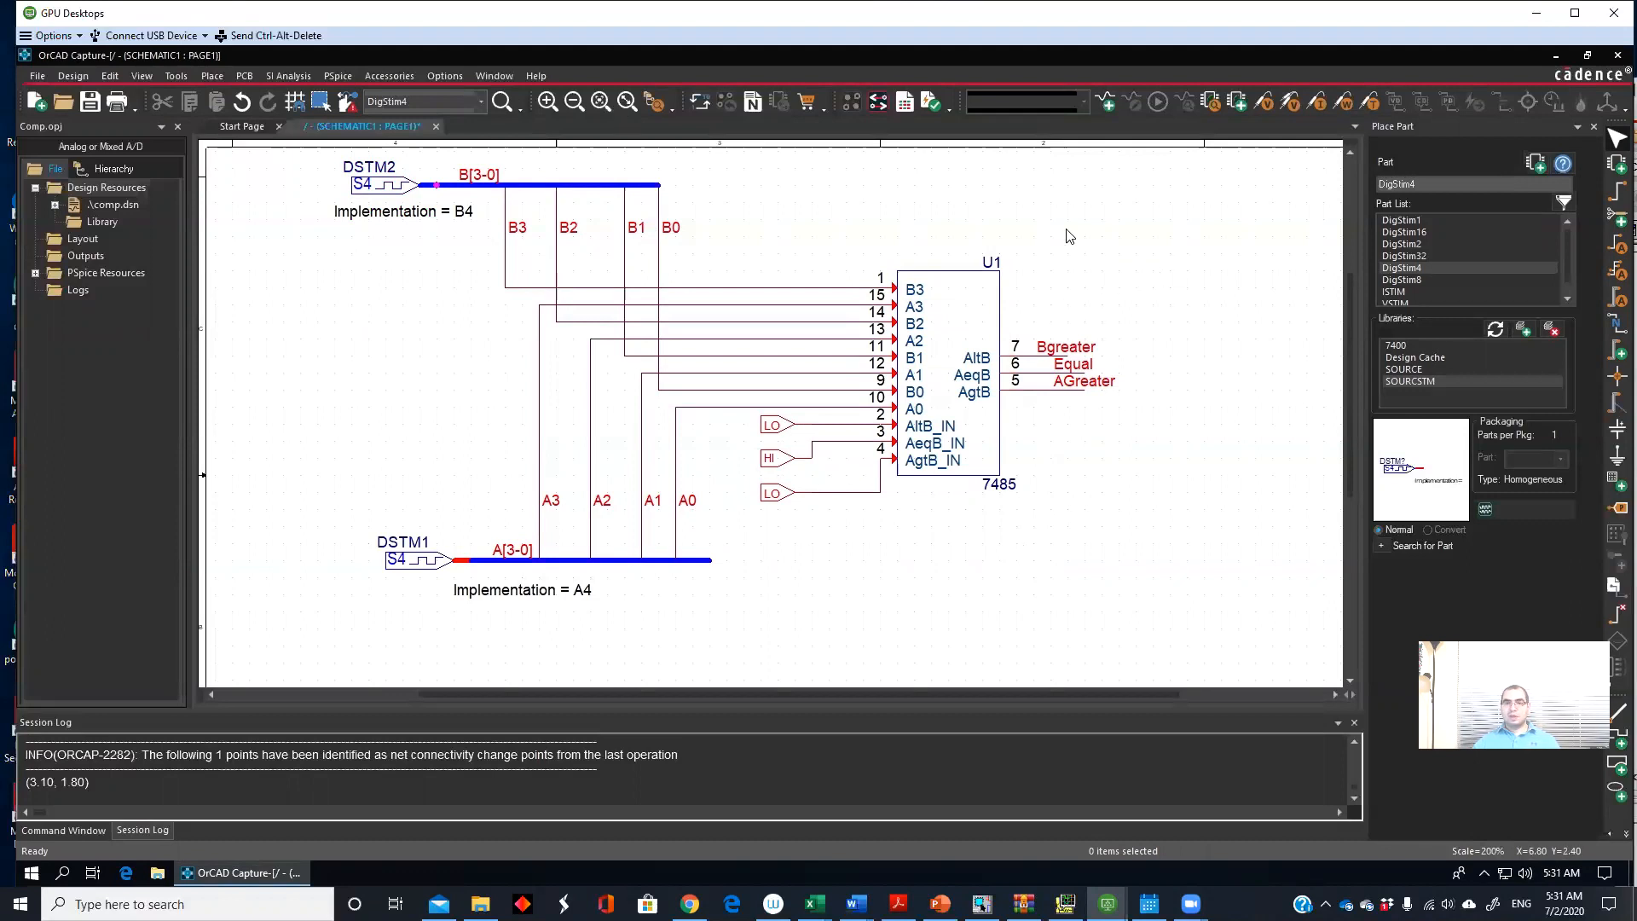
Step: Create a new PSpice simulation profile named comp without inheriting from another profile
left_click(1107, 102)
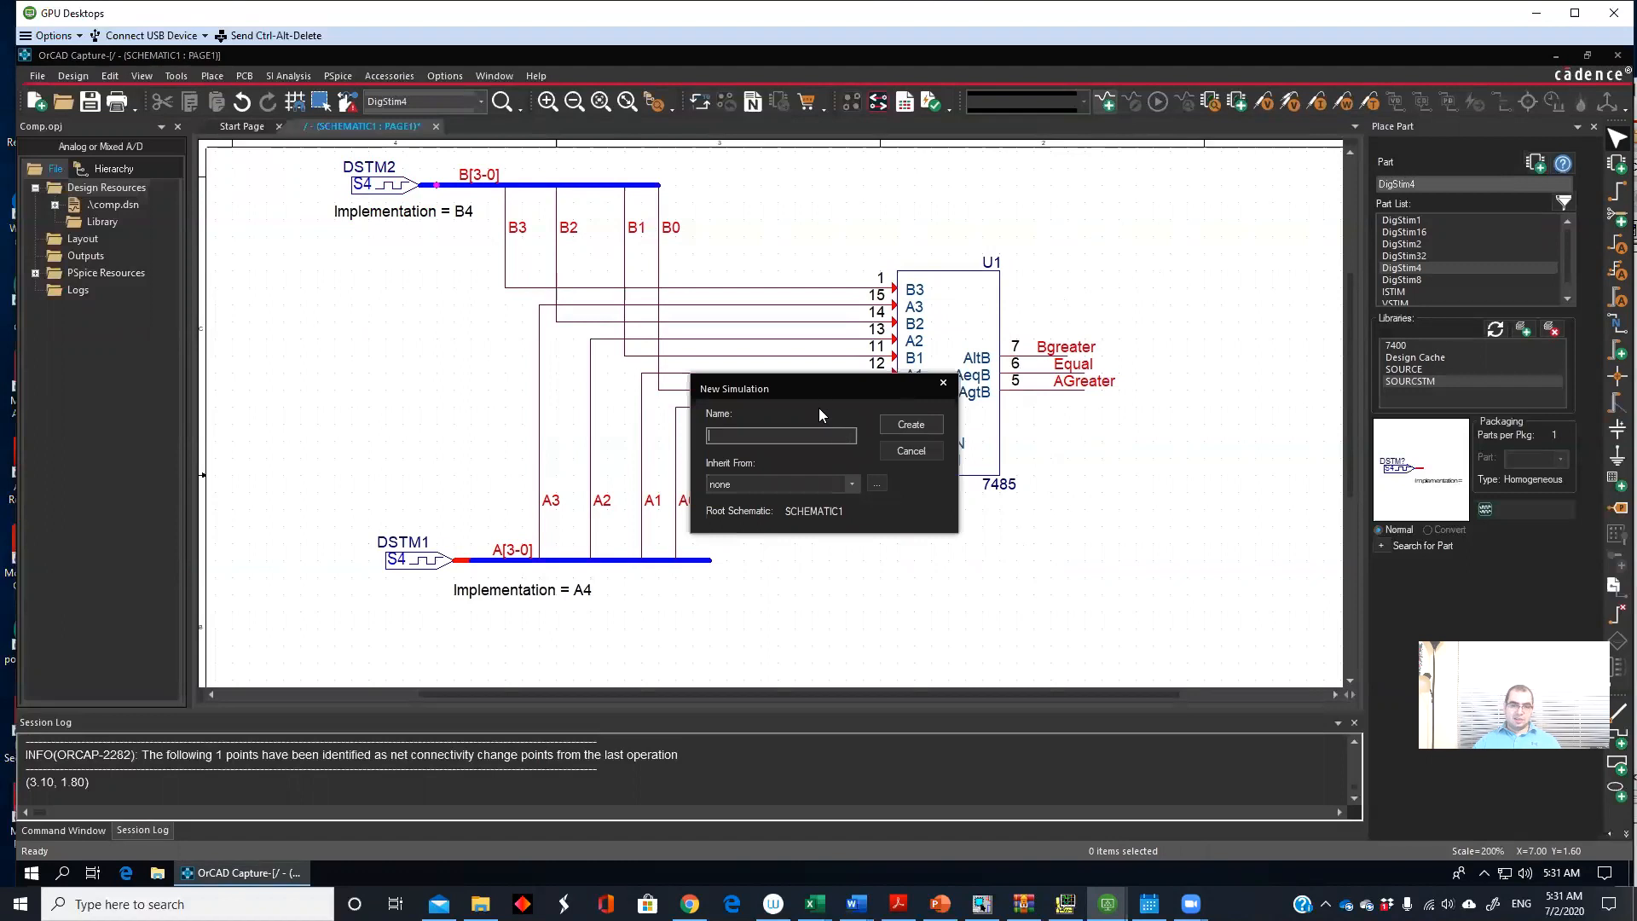
type("comp")
left_click(910, 425)
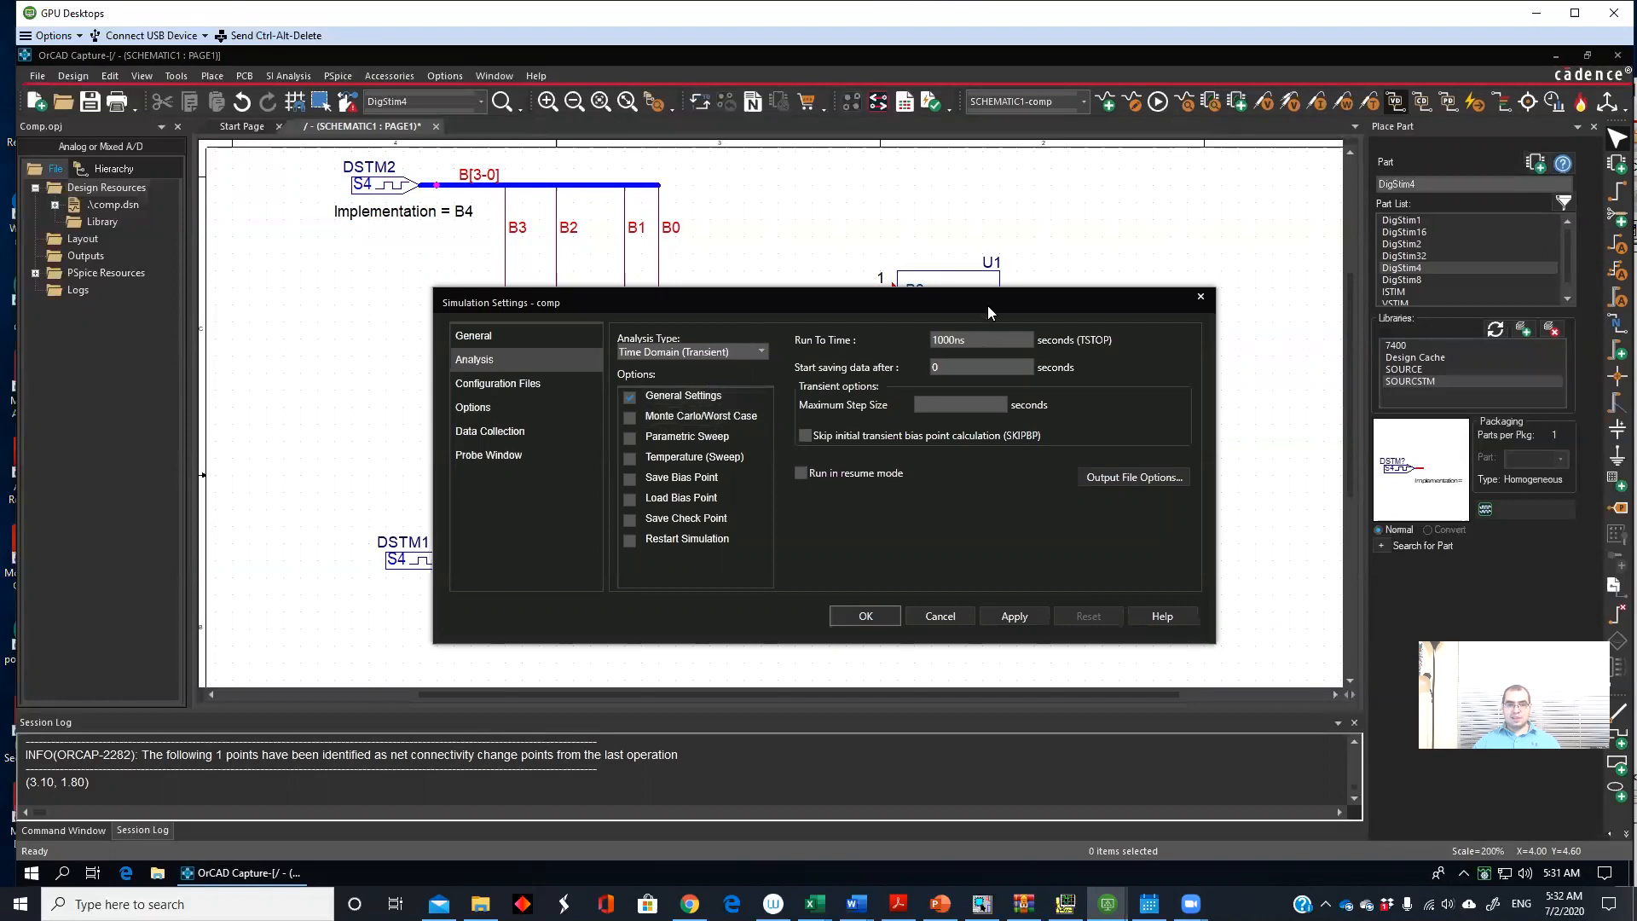
Step: Set the transient analysis run time to 10ms, review the gate-level simulation options and accept the simulation settings
left_click_drag(989, 302, 1033, 353)
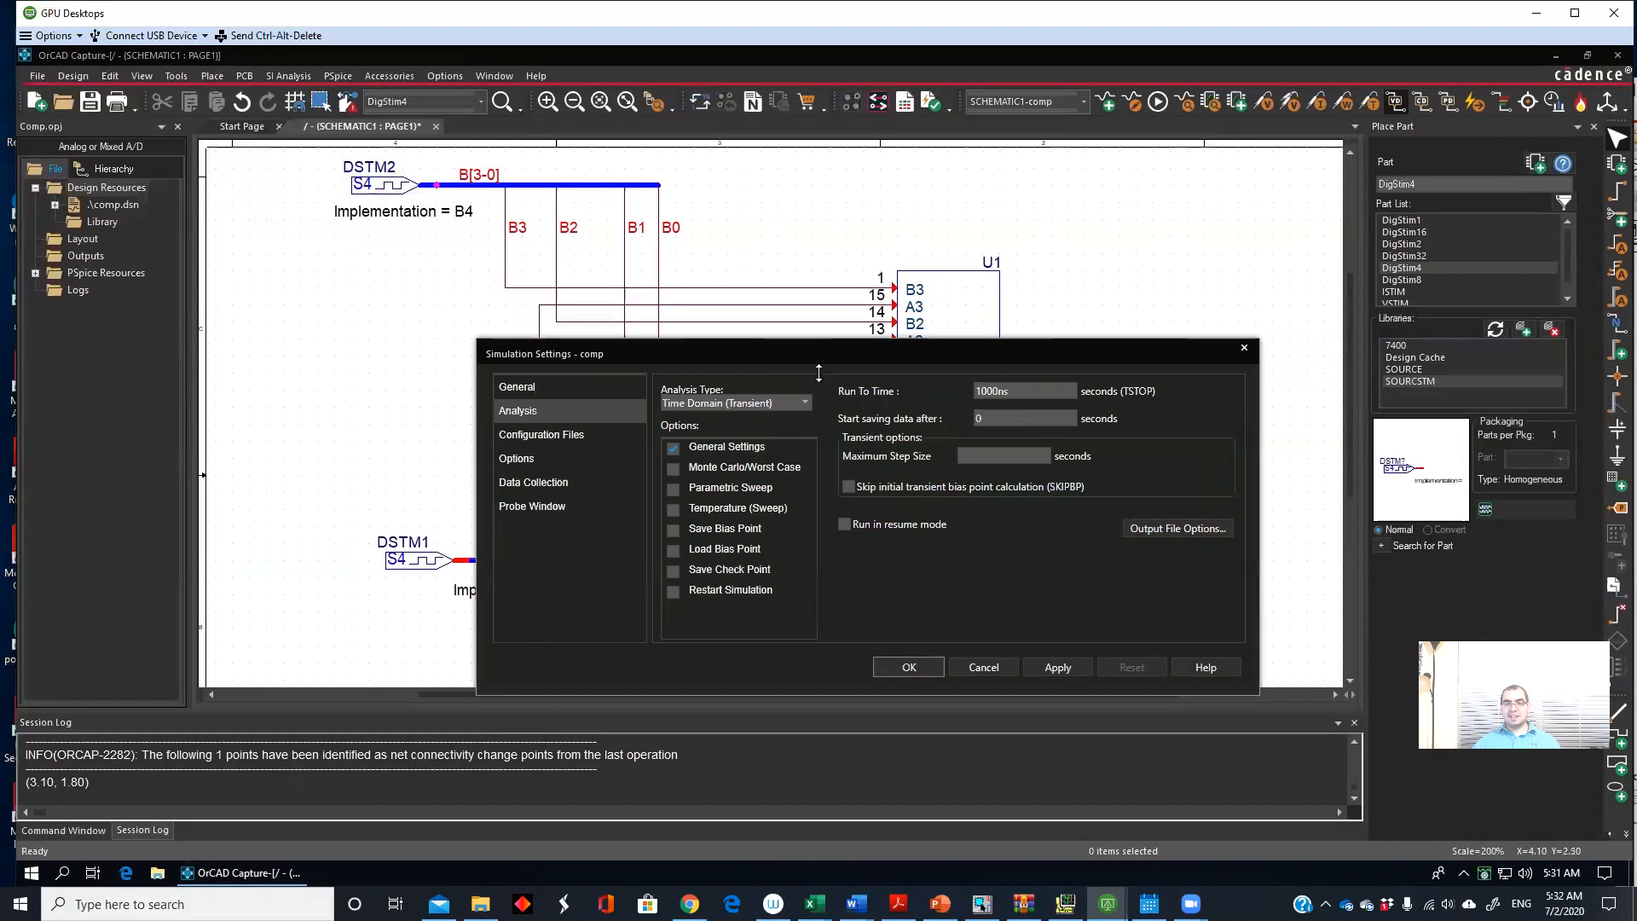
left_click(1015, 391)
double_click(994, 391)
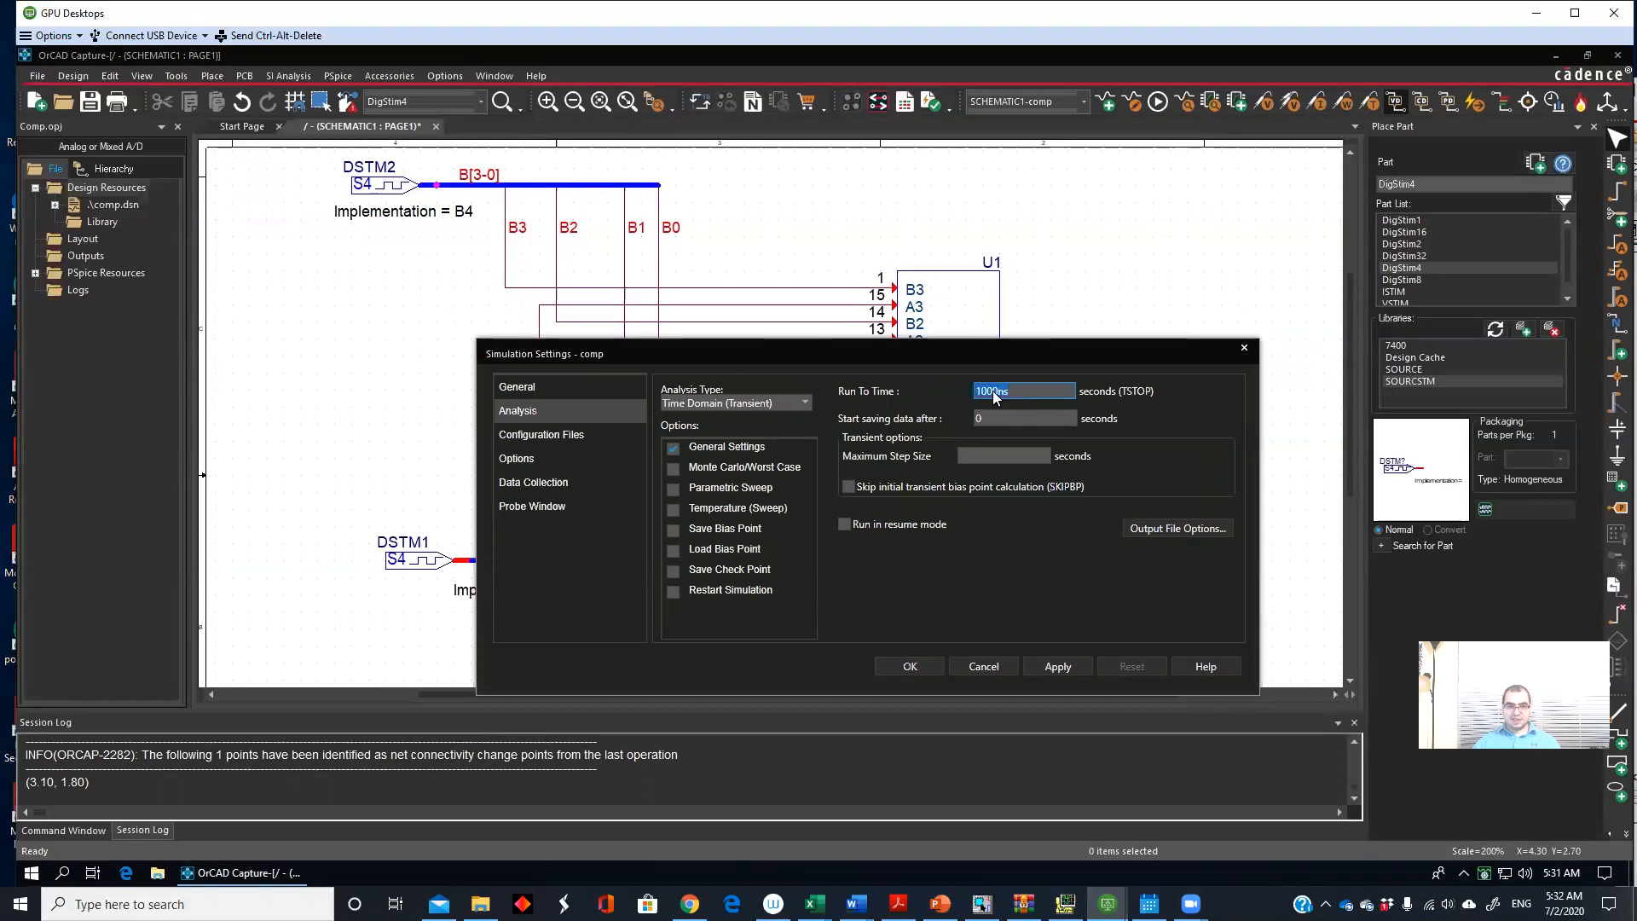
type("10ms")
left_click(580, 436)
left_click(554, 457)
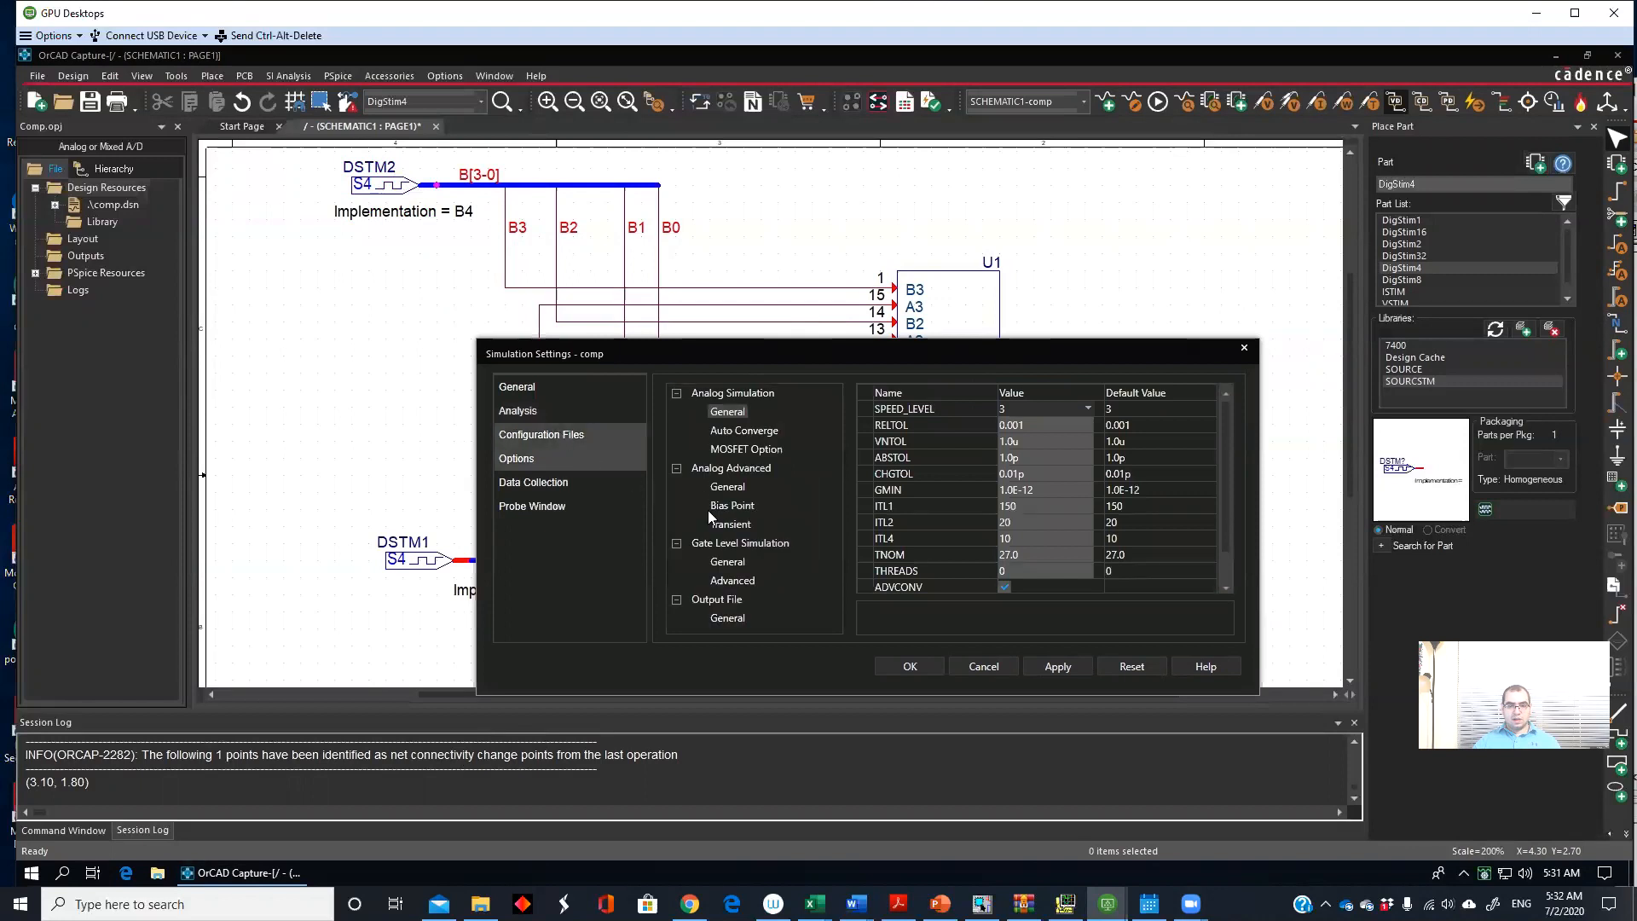
left_click(771, 539)
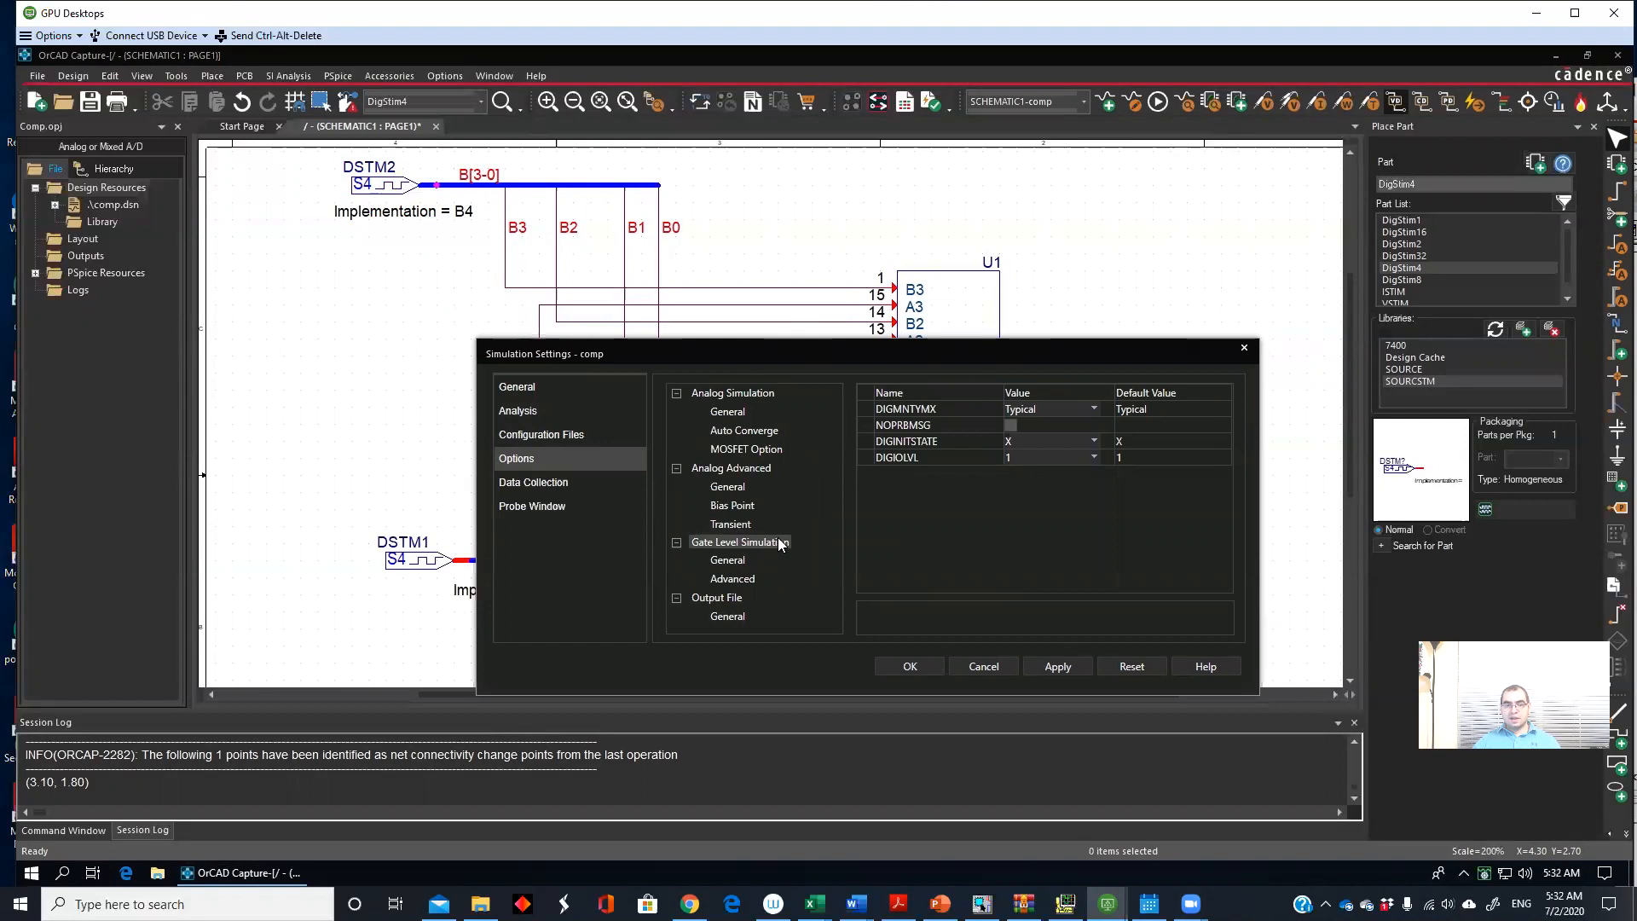
left_click(528, 391)
left_click(527, 407)
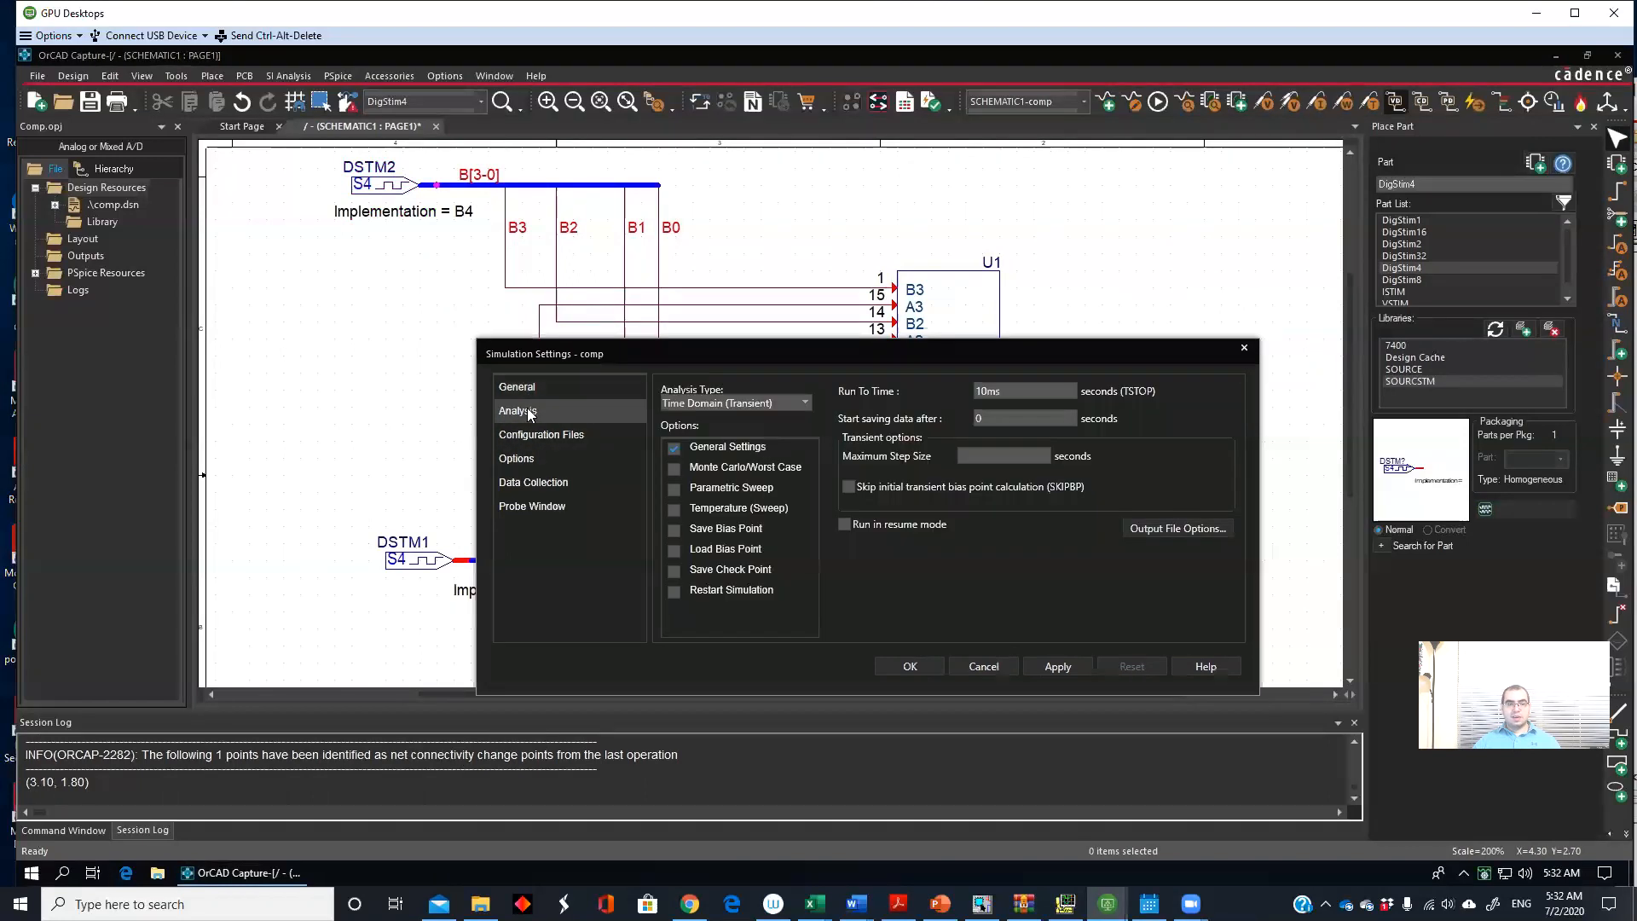
left_click(913, 672)
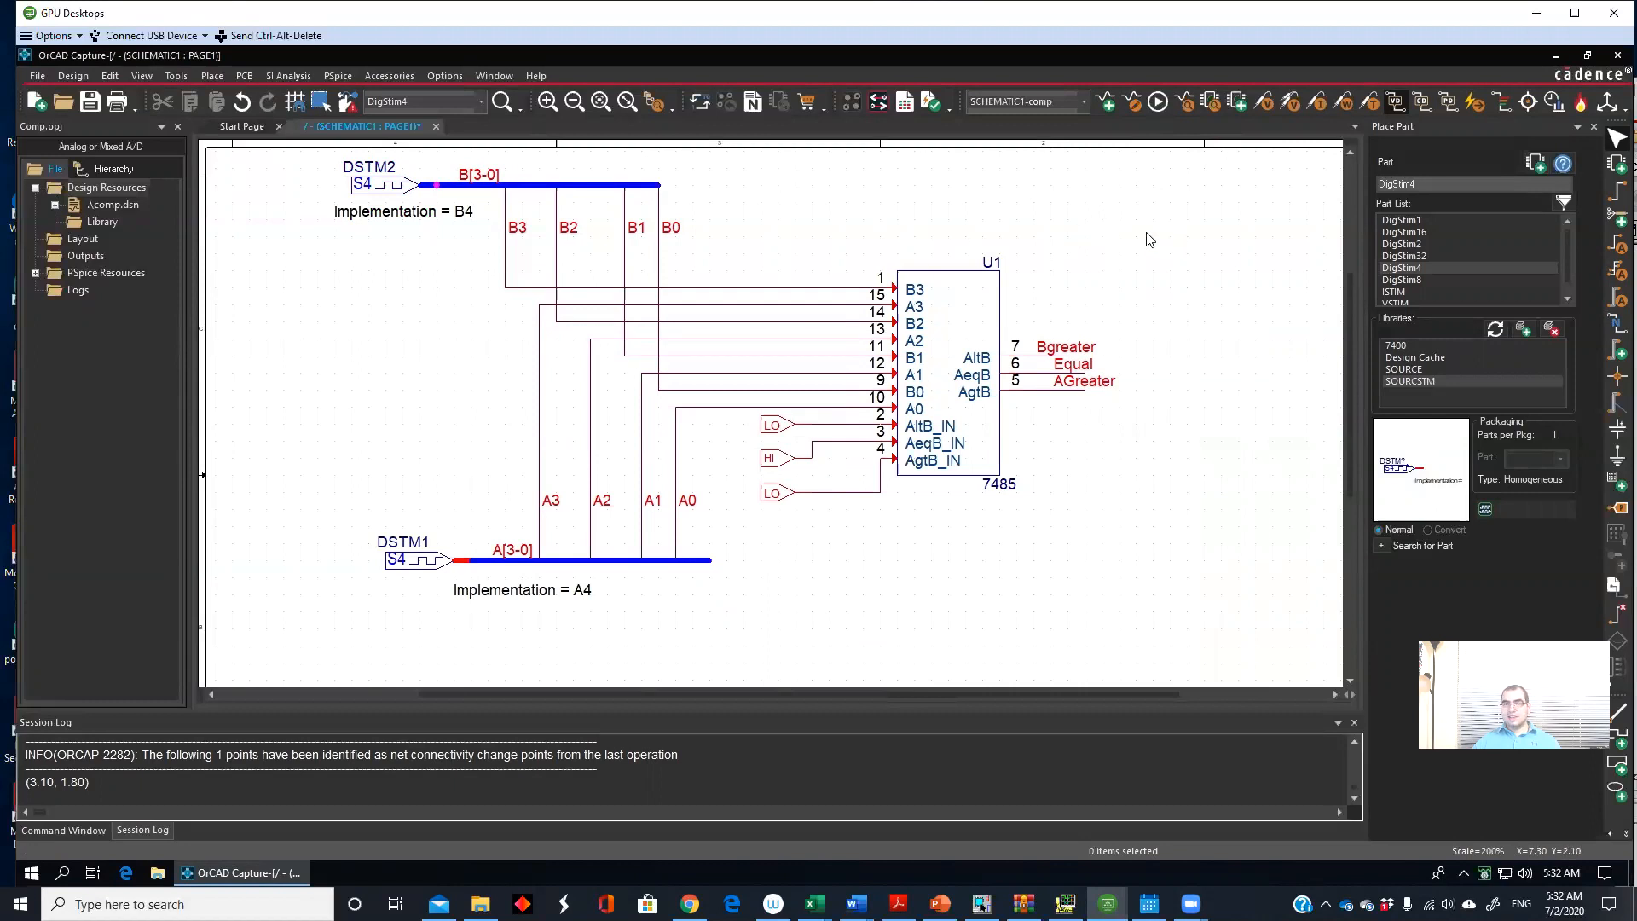
left_click(1264, 103)
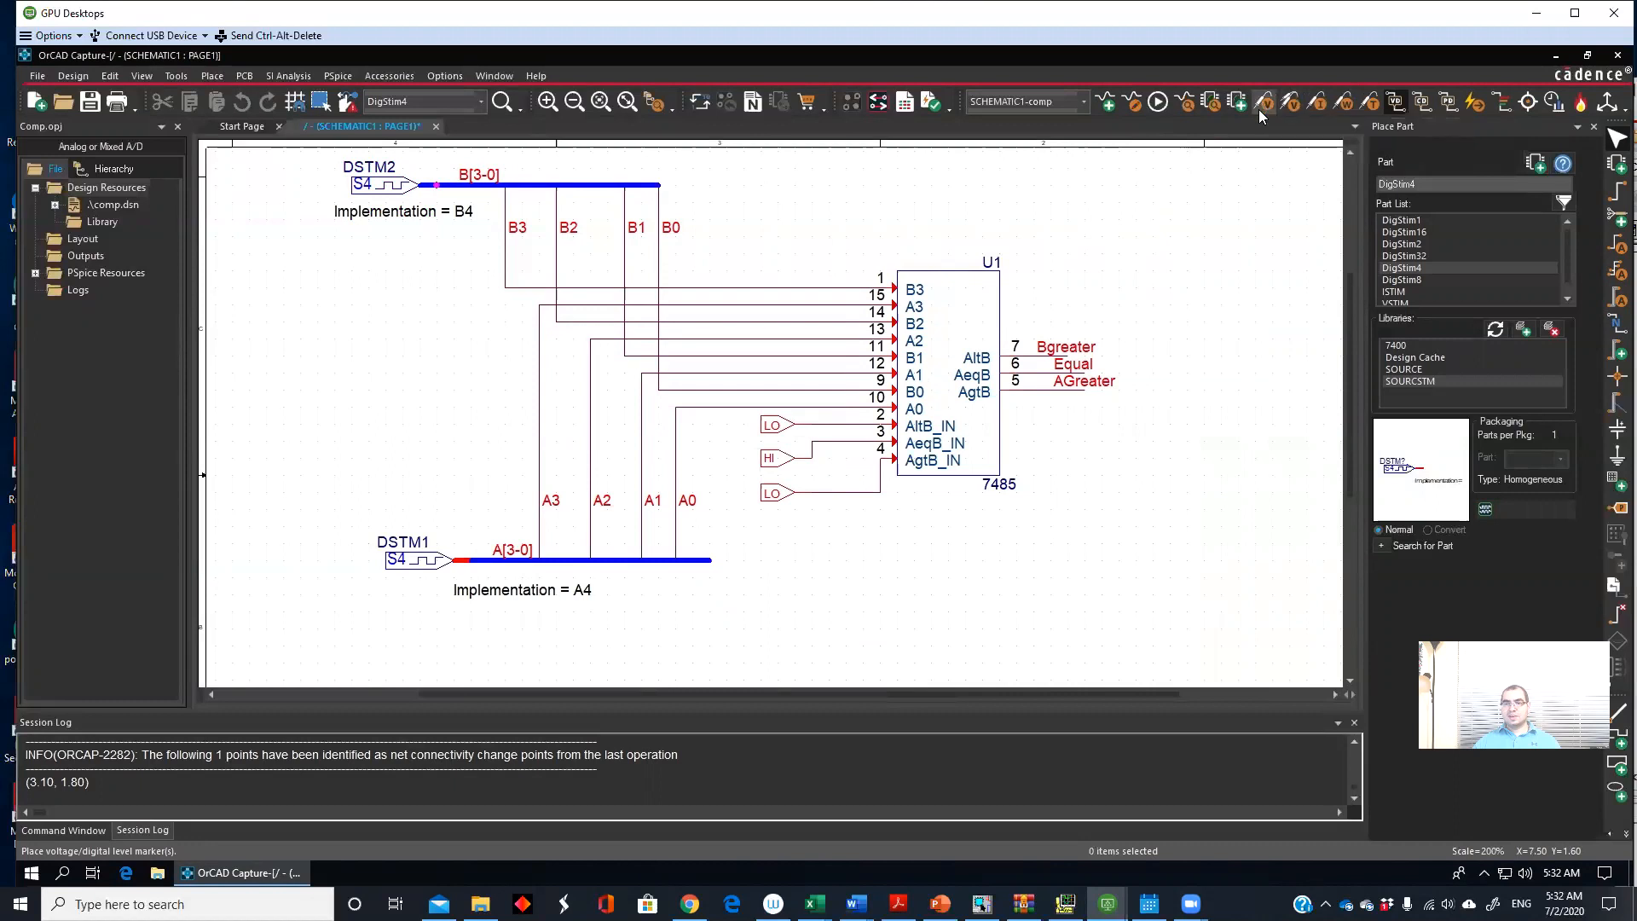
left_click(468, 188)
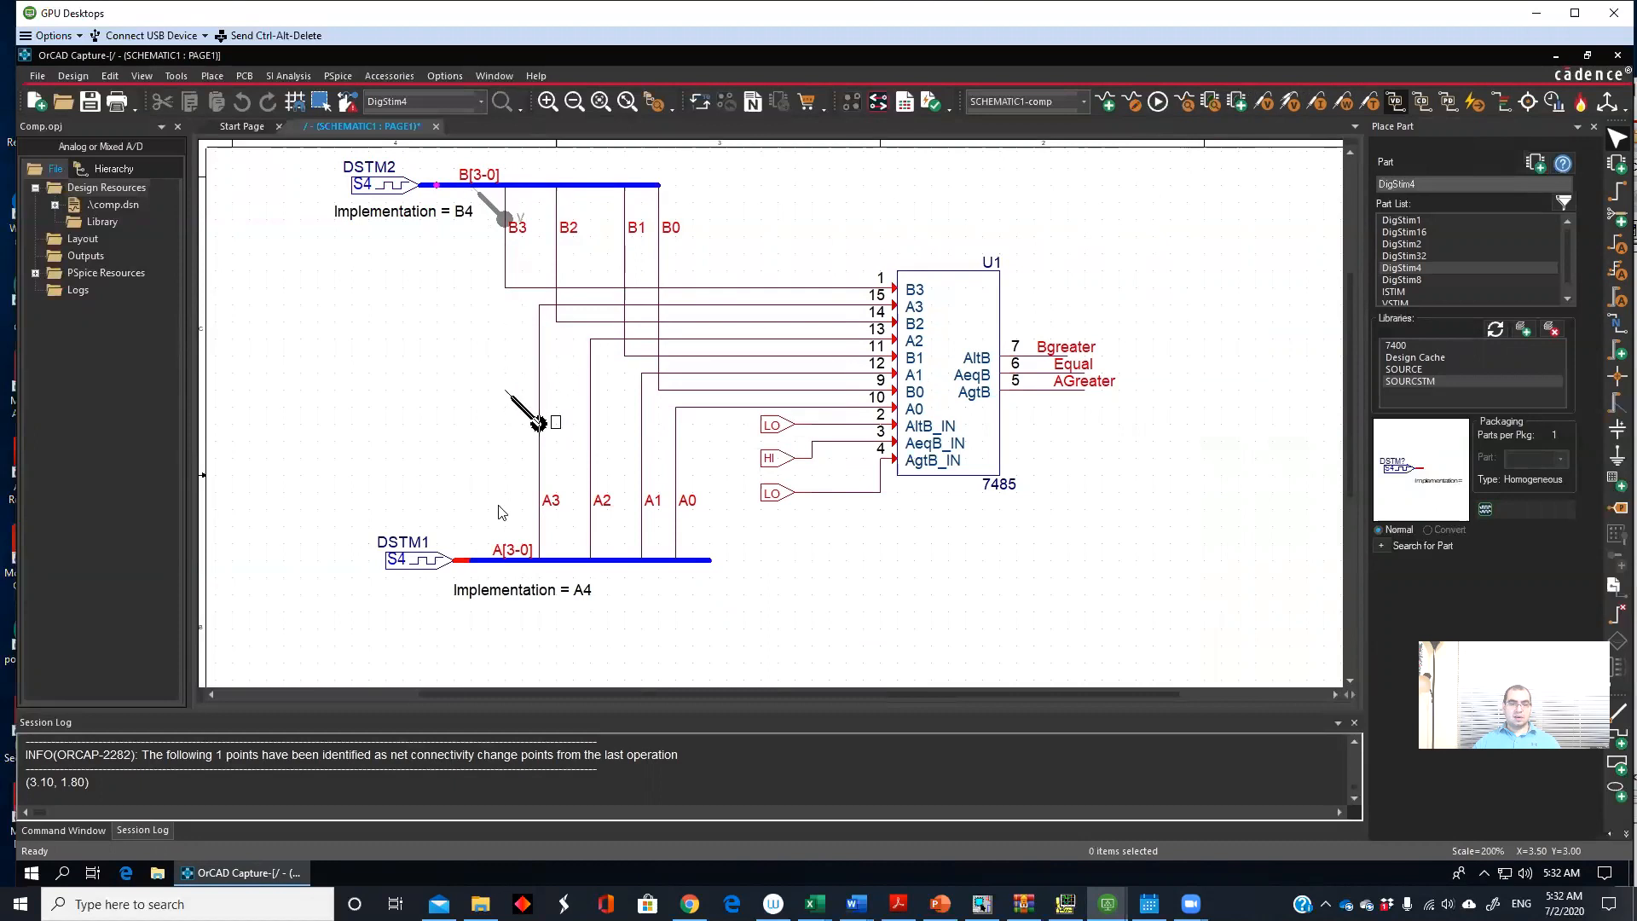
left_click(549, 565)
key("Escape")
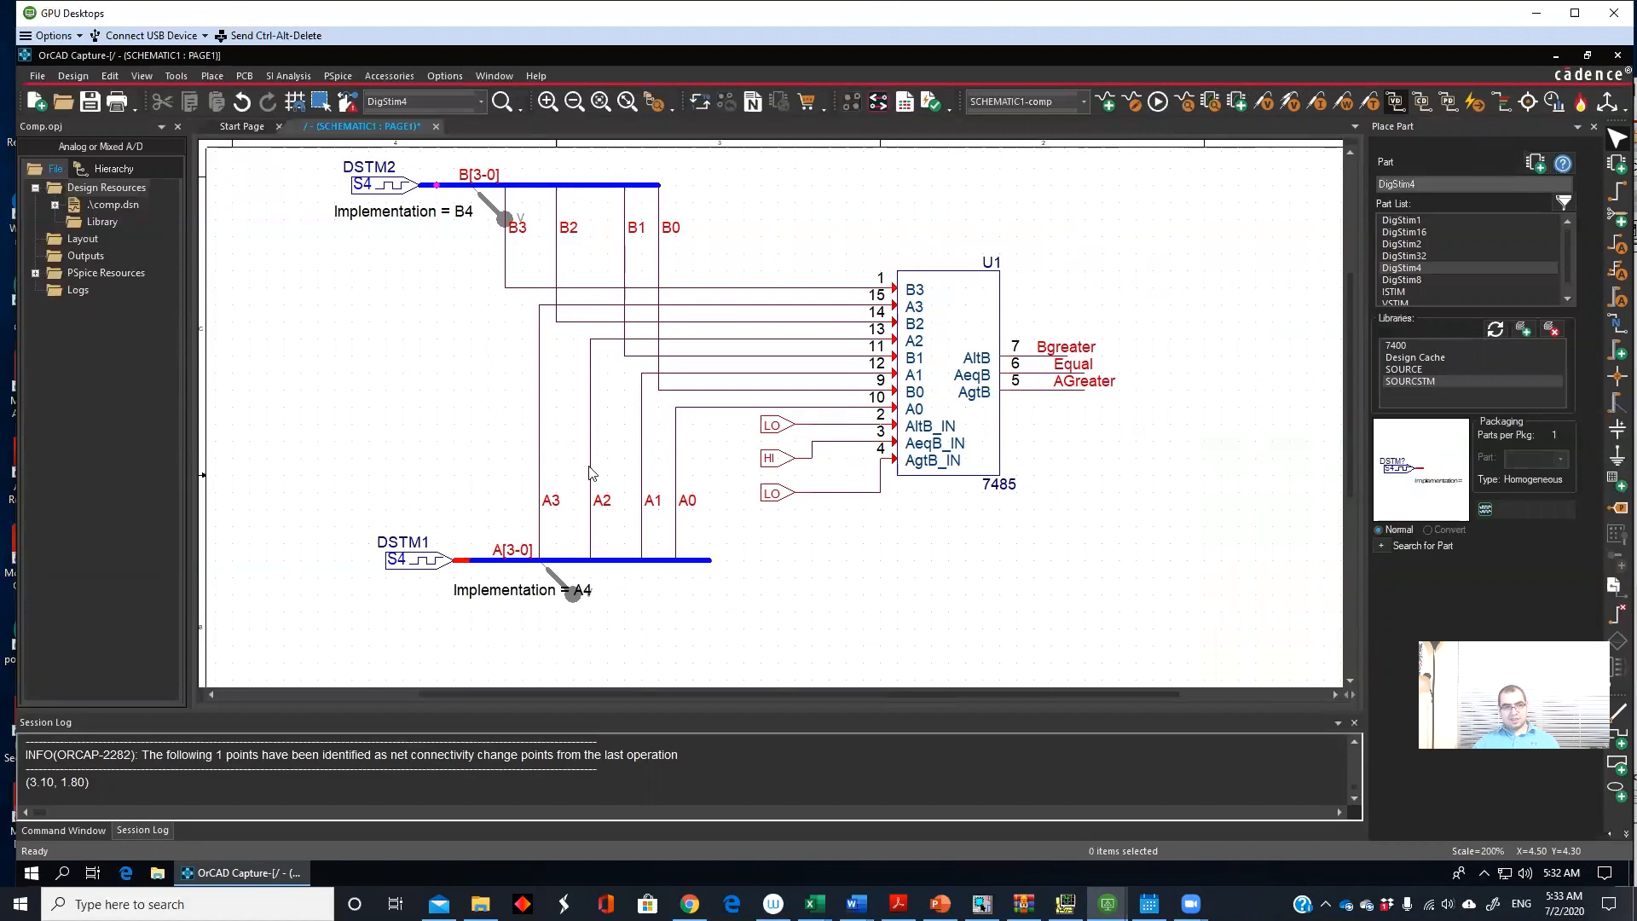
left_click(492, 210)
key("Delete")
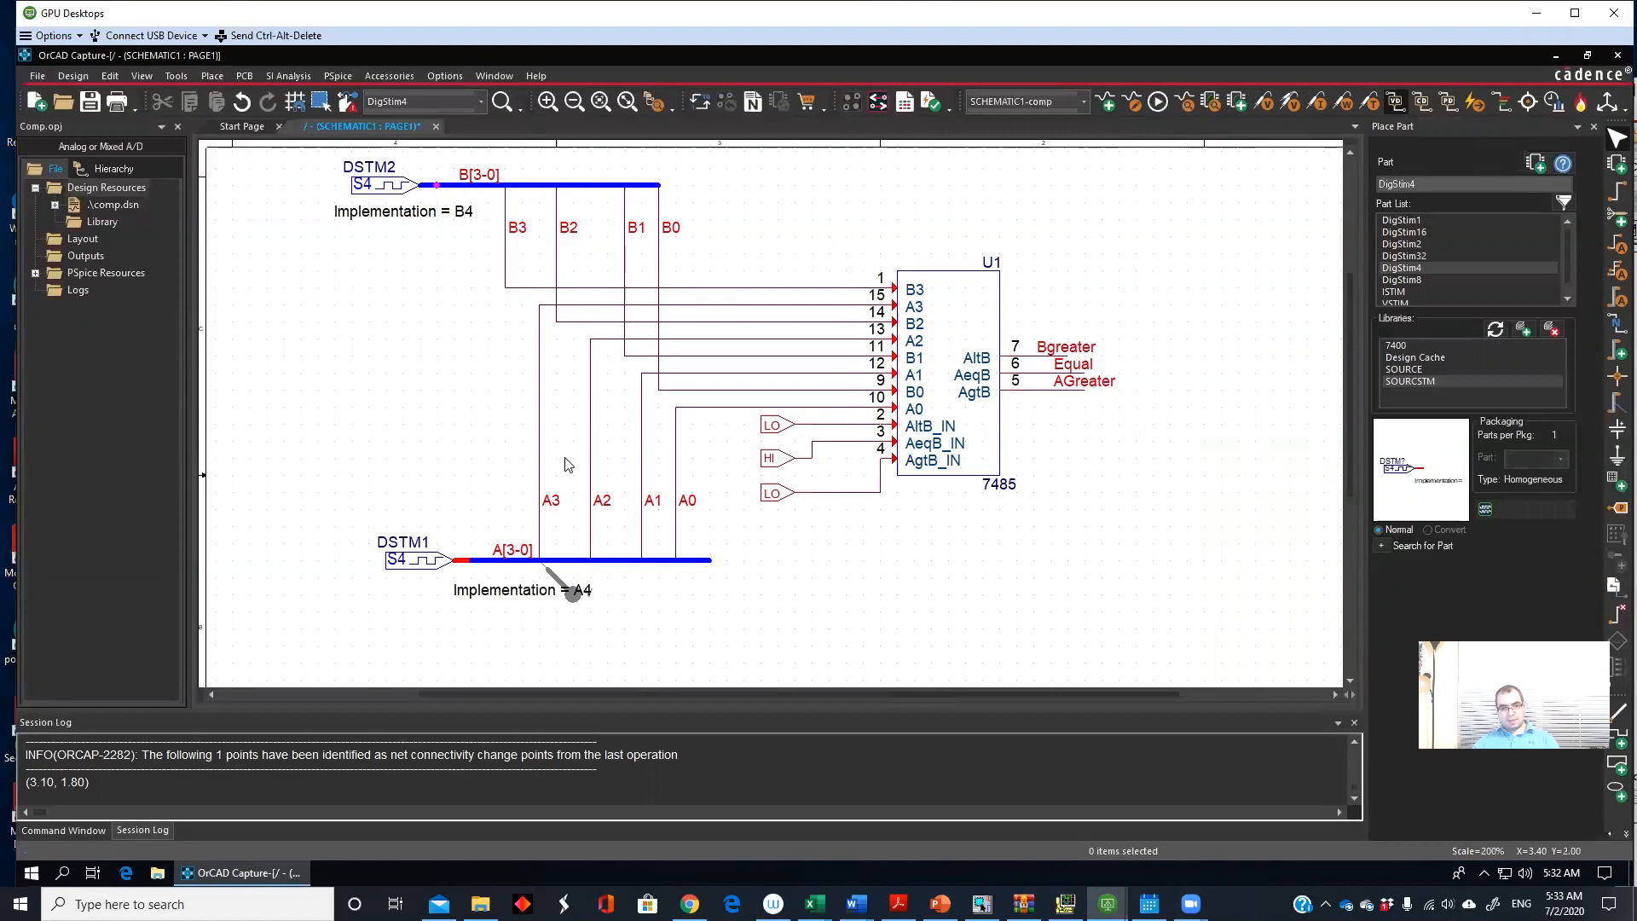
left_click(559, 580)
key("Delete")
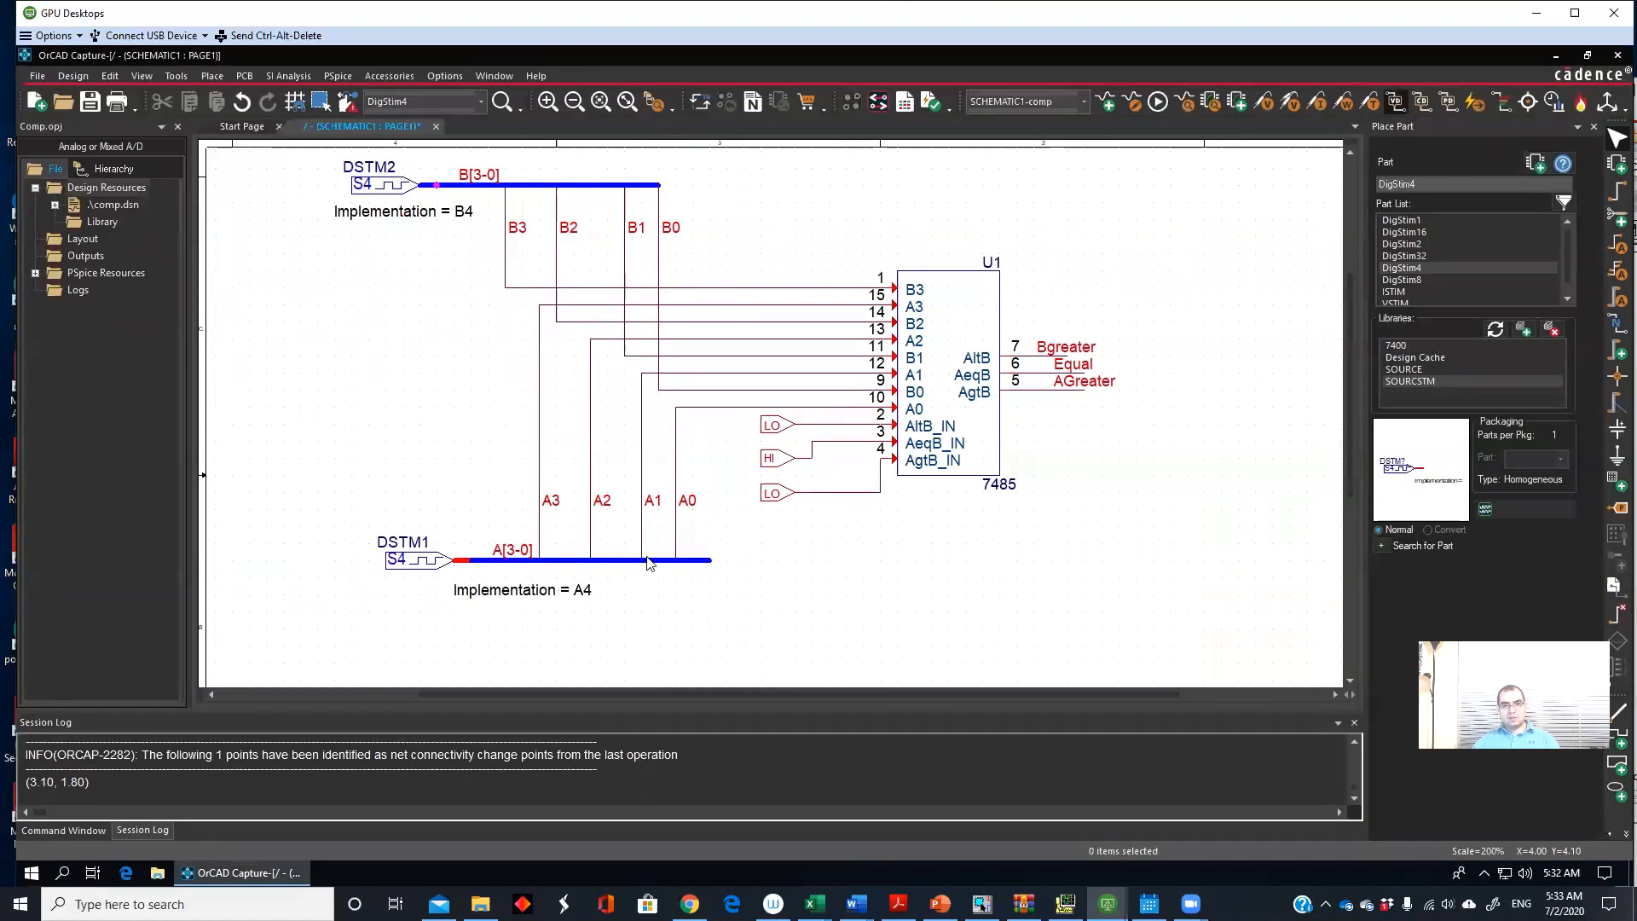
Step: Place voltage/level markers on the A[3-0] bus, the B[3-0] bus and the AGreater, Equal and Bgreater output wires
left_click(1271, 109)
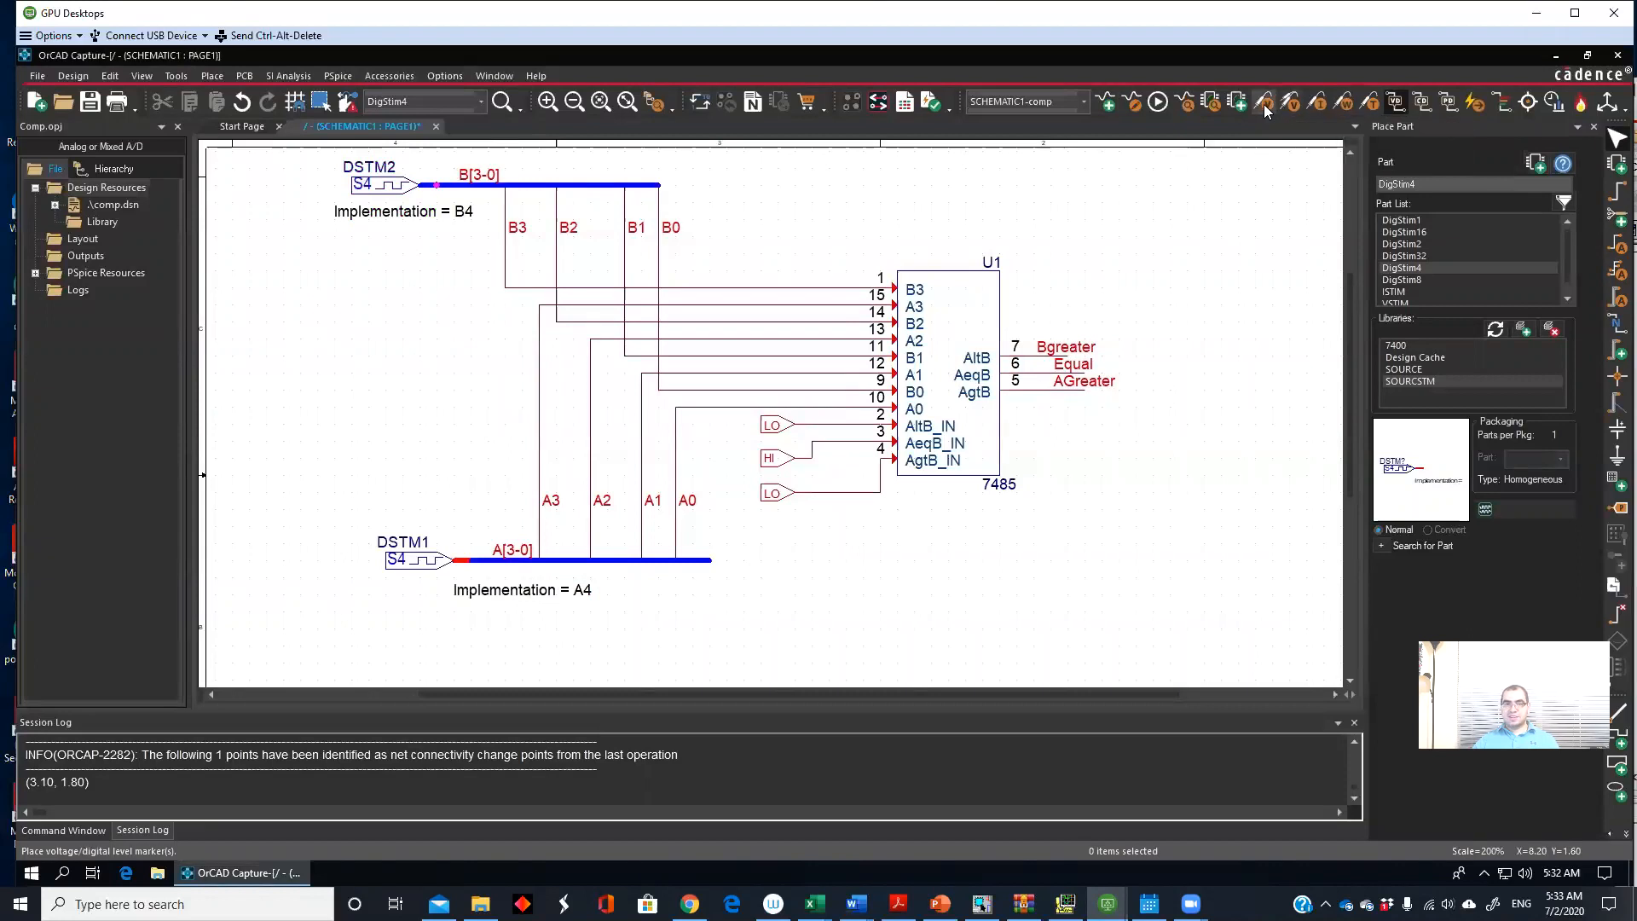
left_click(648, 561)
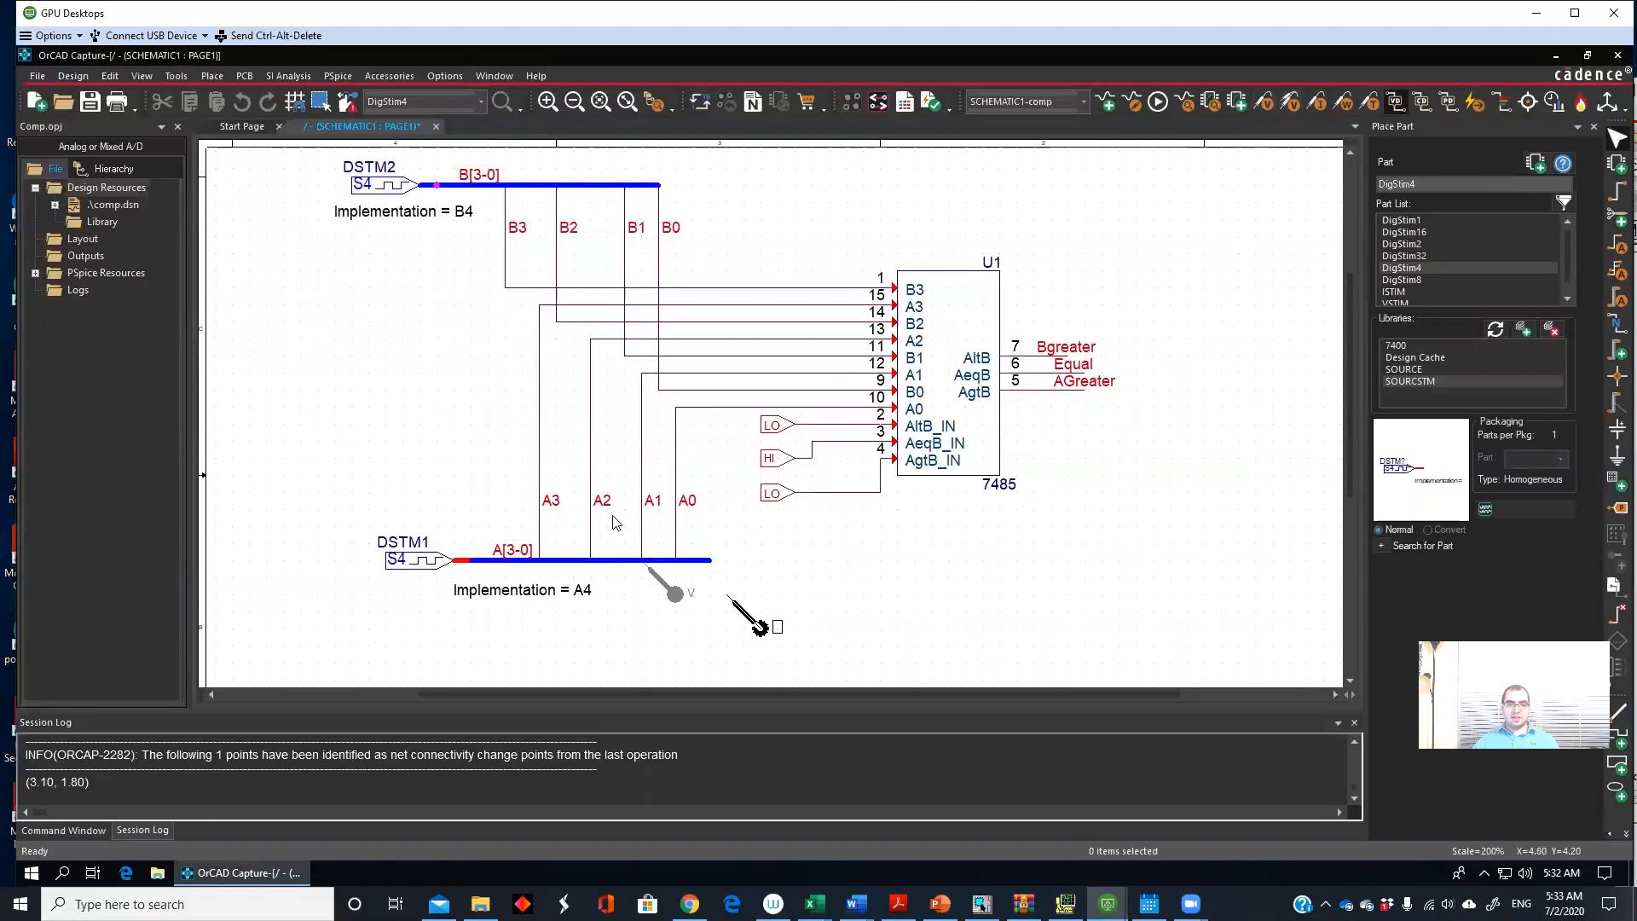
left_click(493, 185)
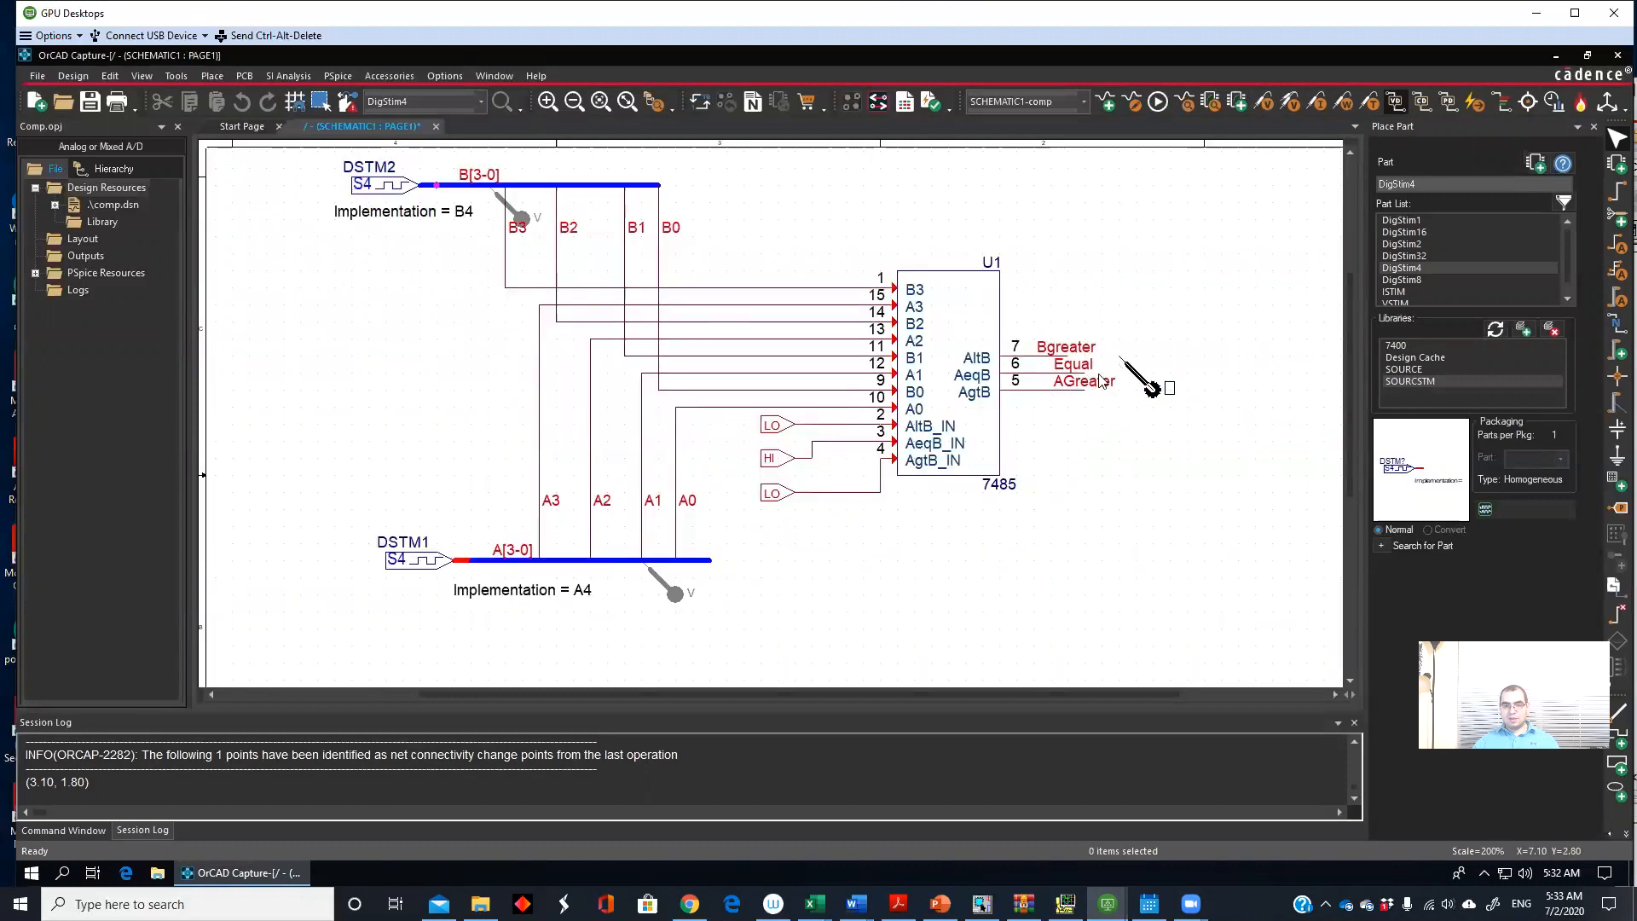
left_click(1066, 394)
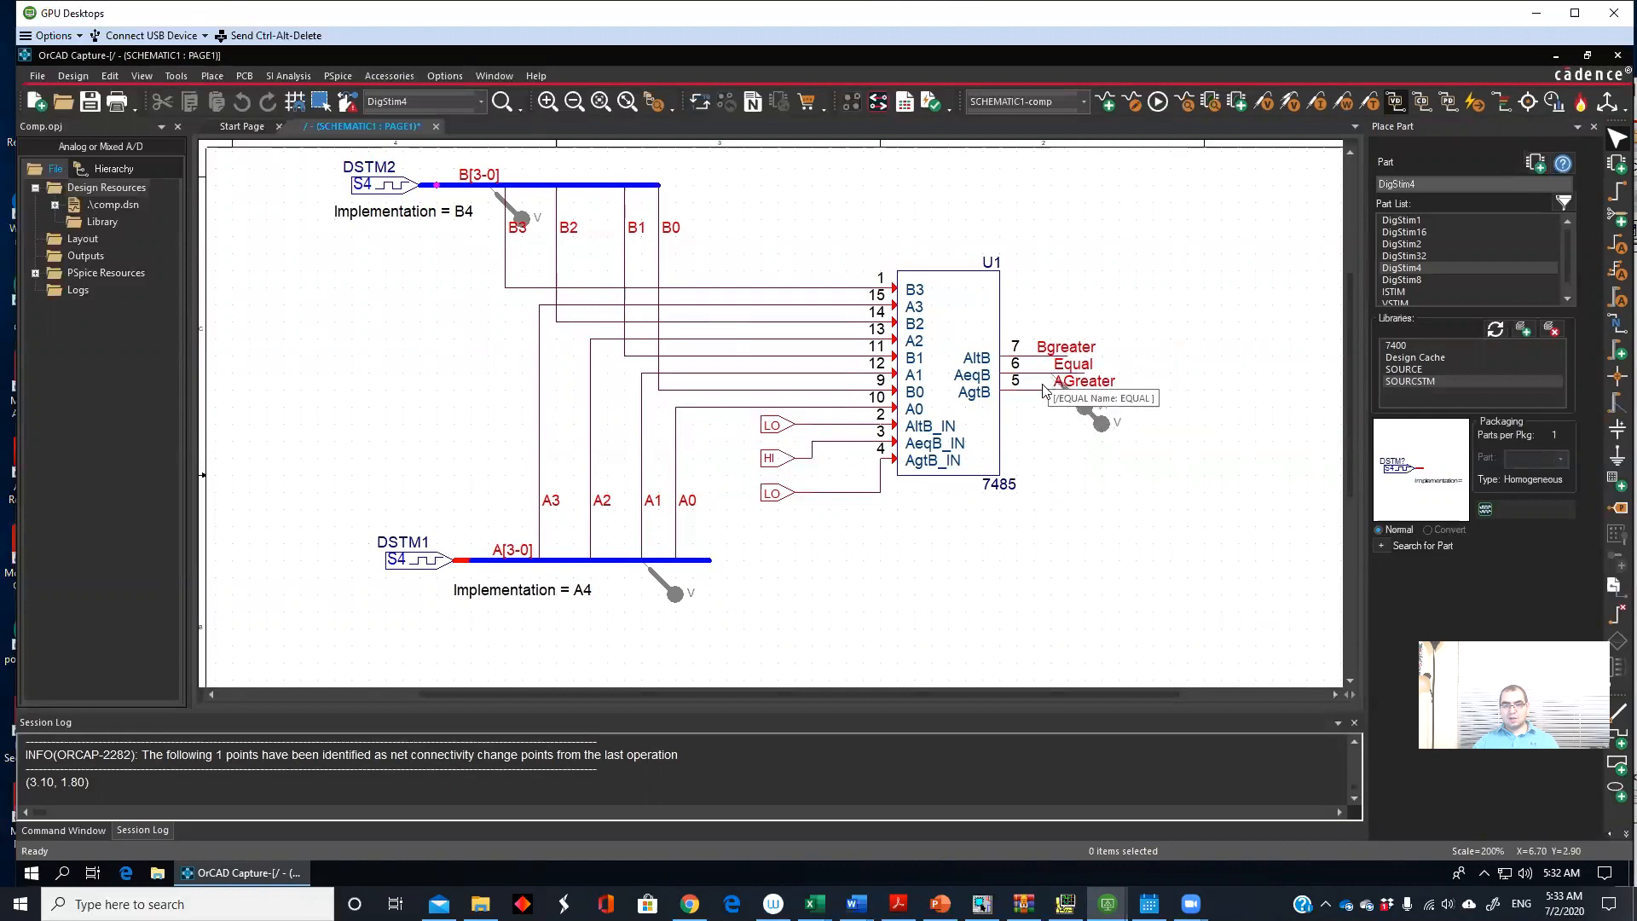
left_click(1034, 364)
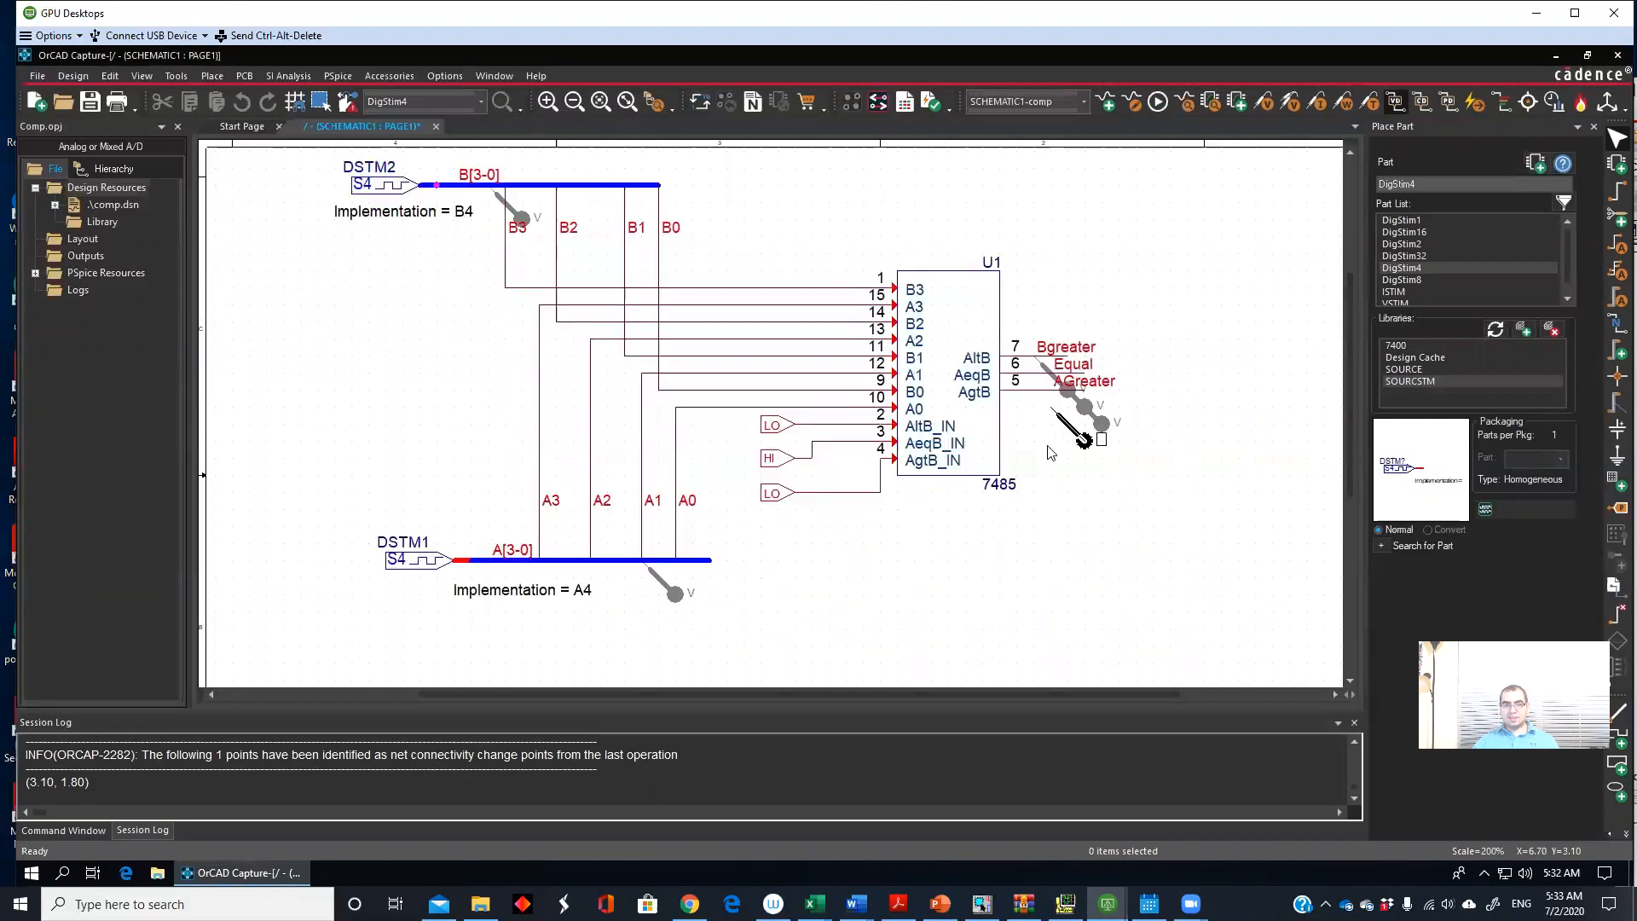
key("Escape")
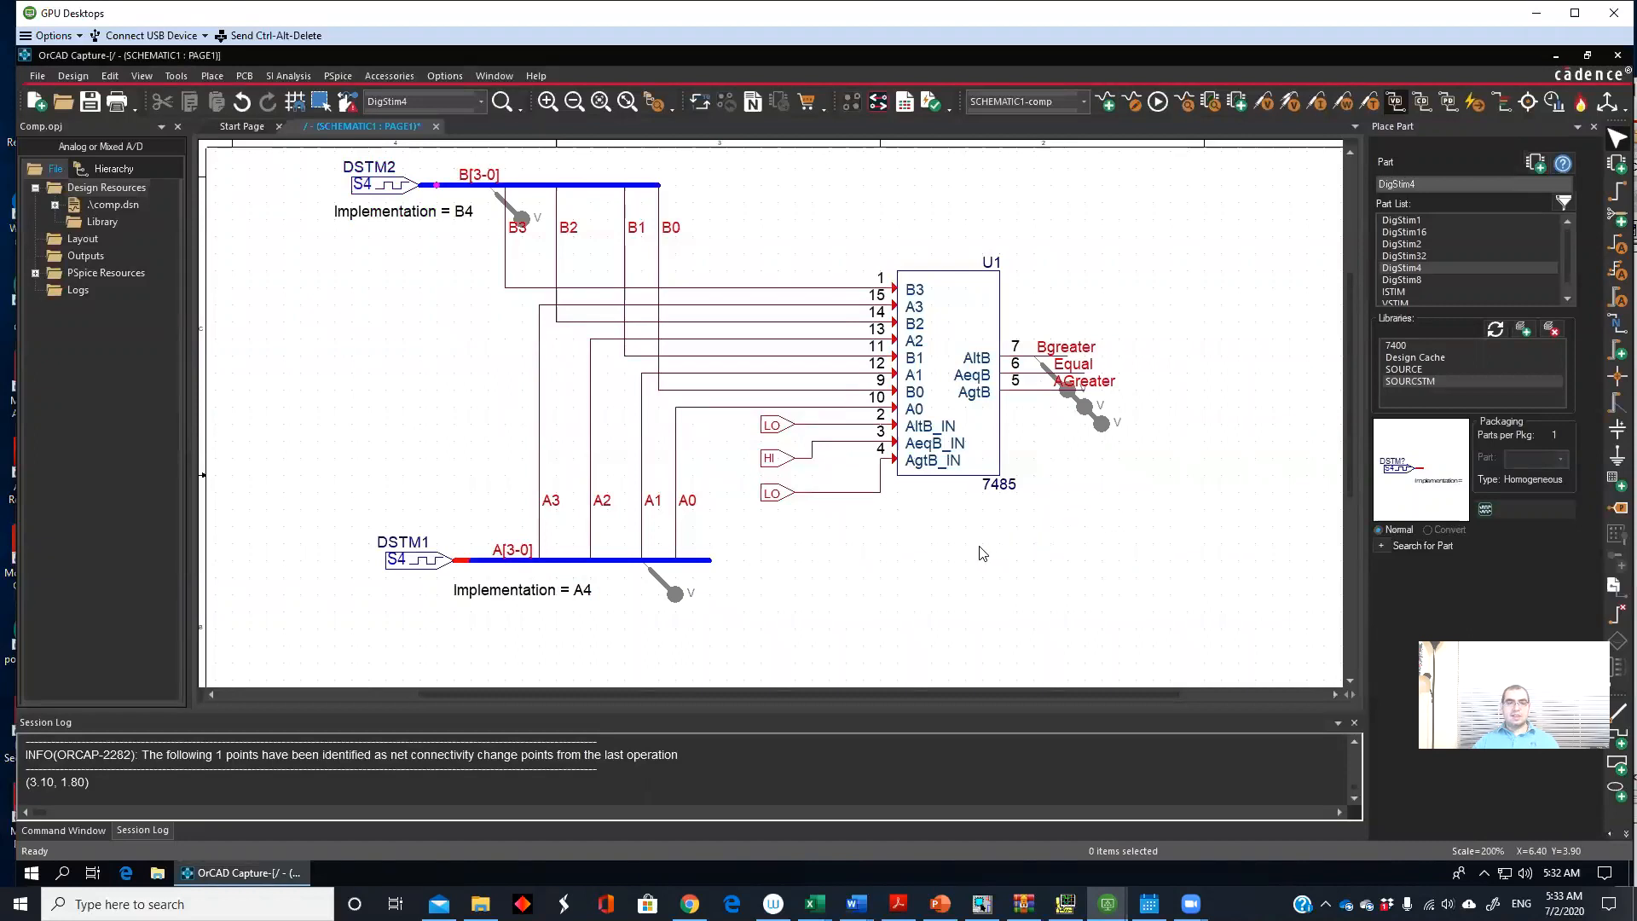
Step: Run the PSpice simulation, dismiss the error dialog, run the simulation again and bring up the PSpice A/D results
left_click(1158, 106)
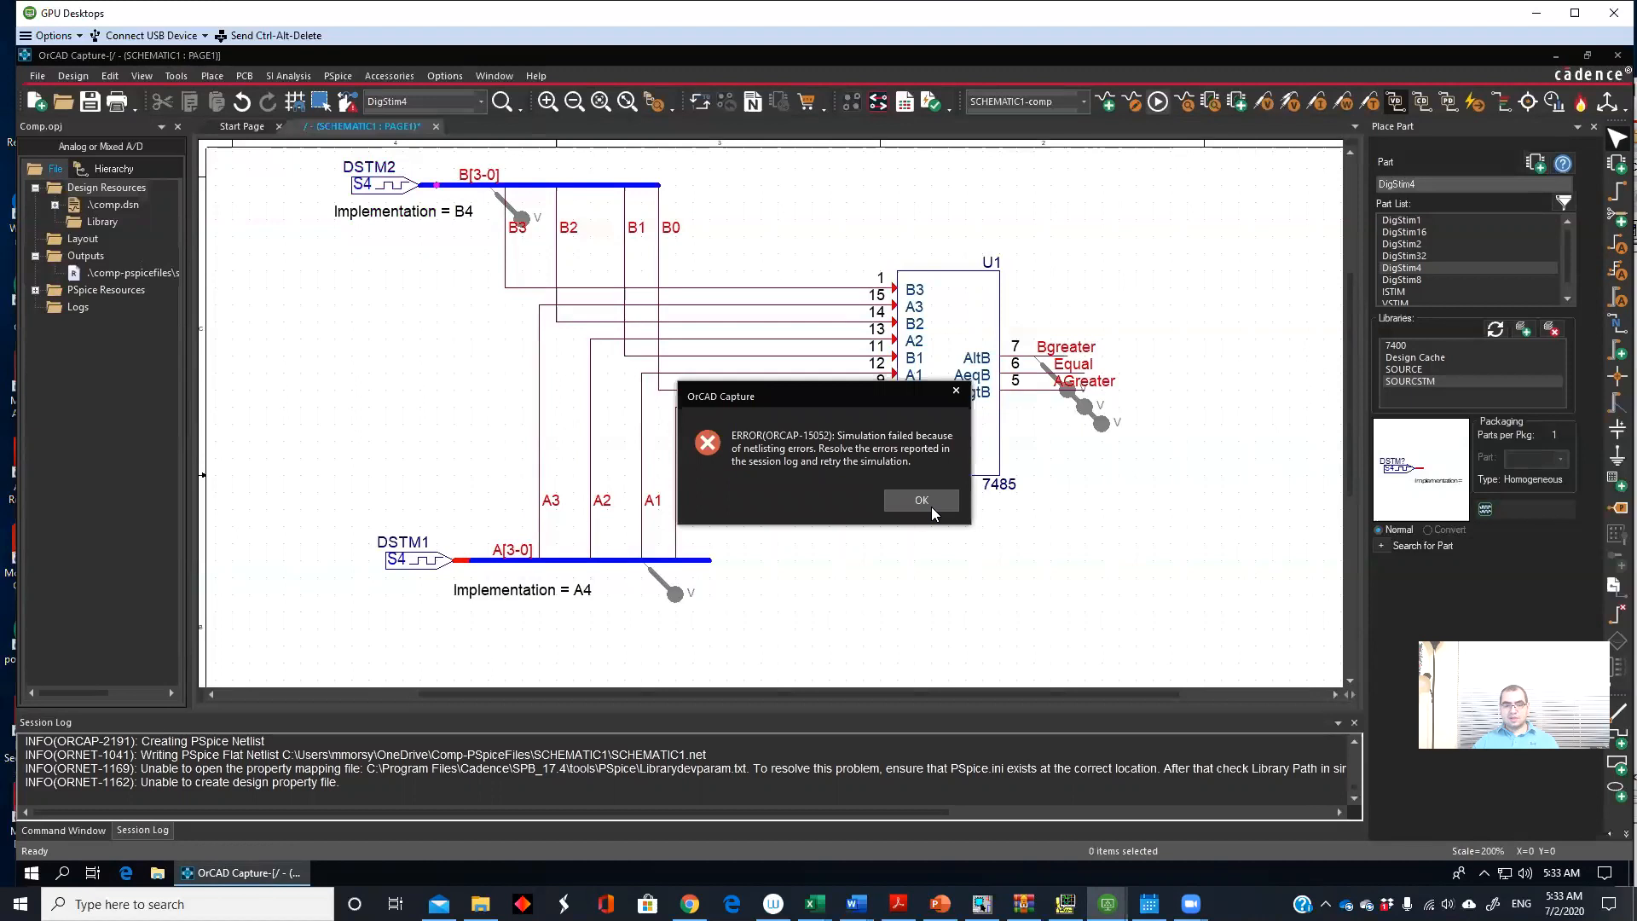
left_click(933, 510)
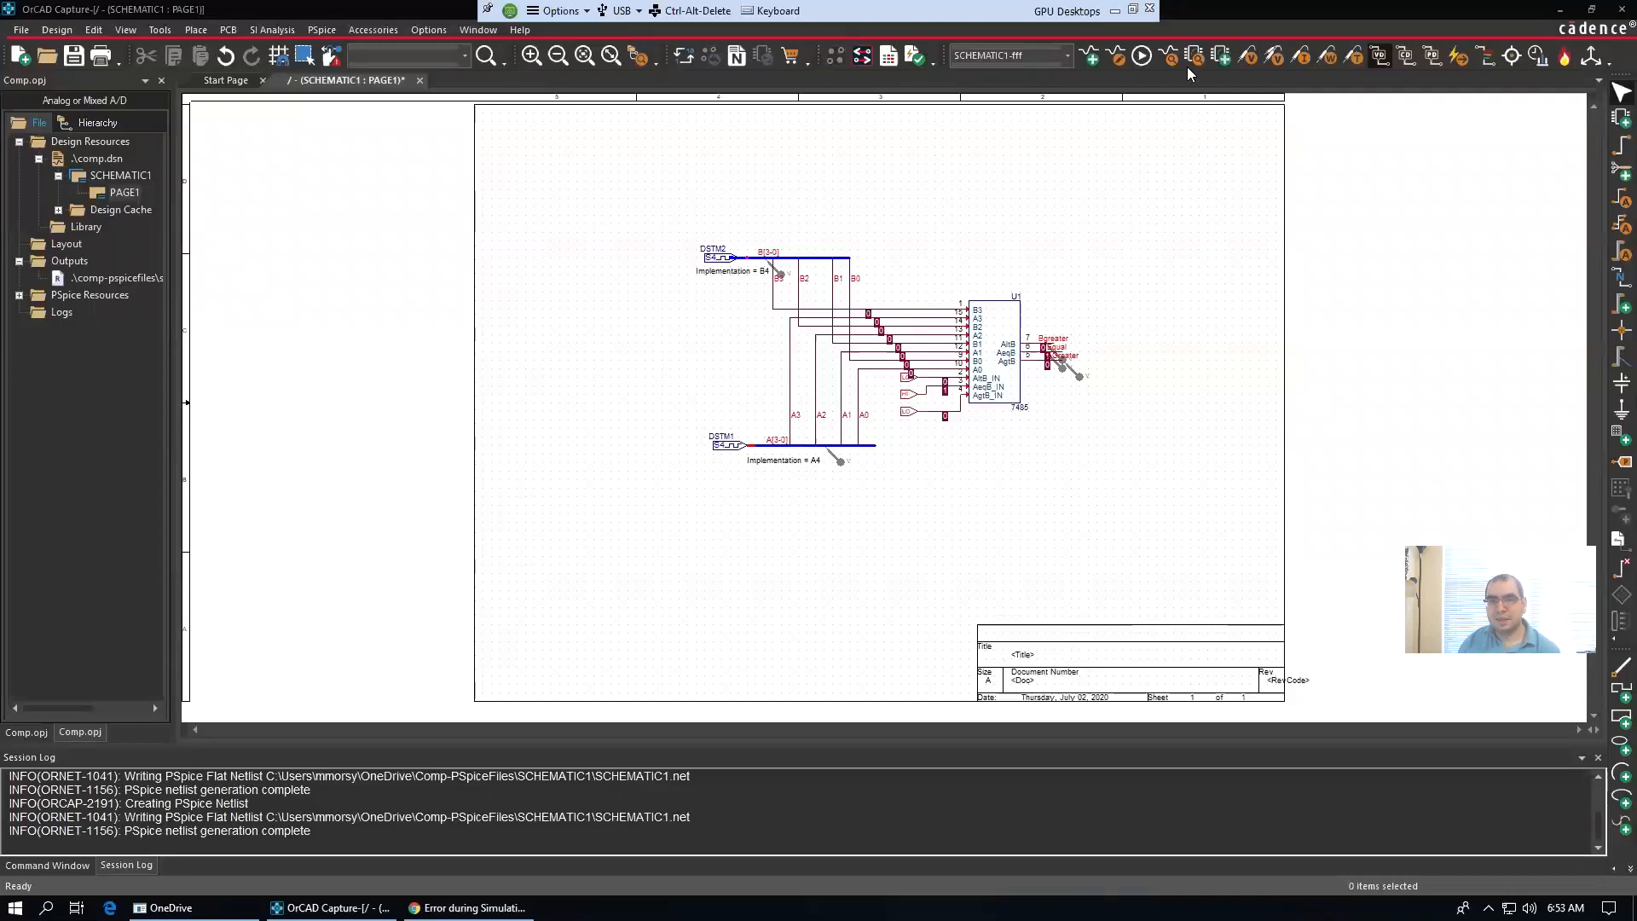
left_click(1141, 55)
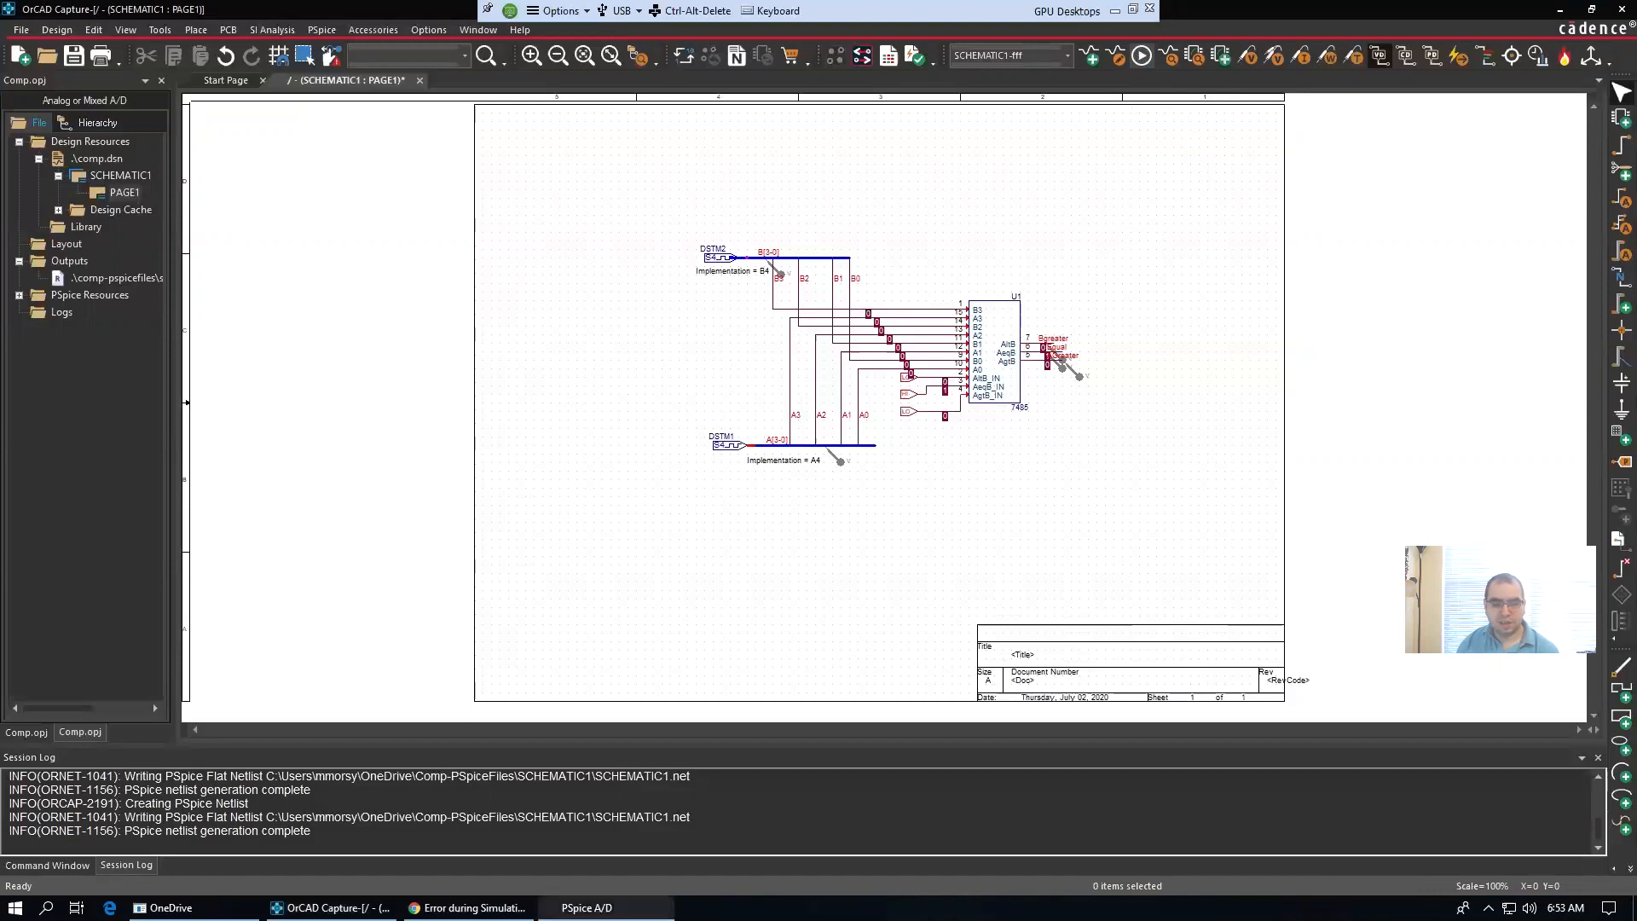
mouse_move(601, 907)
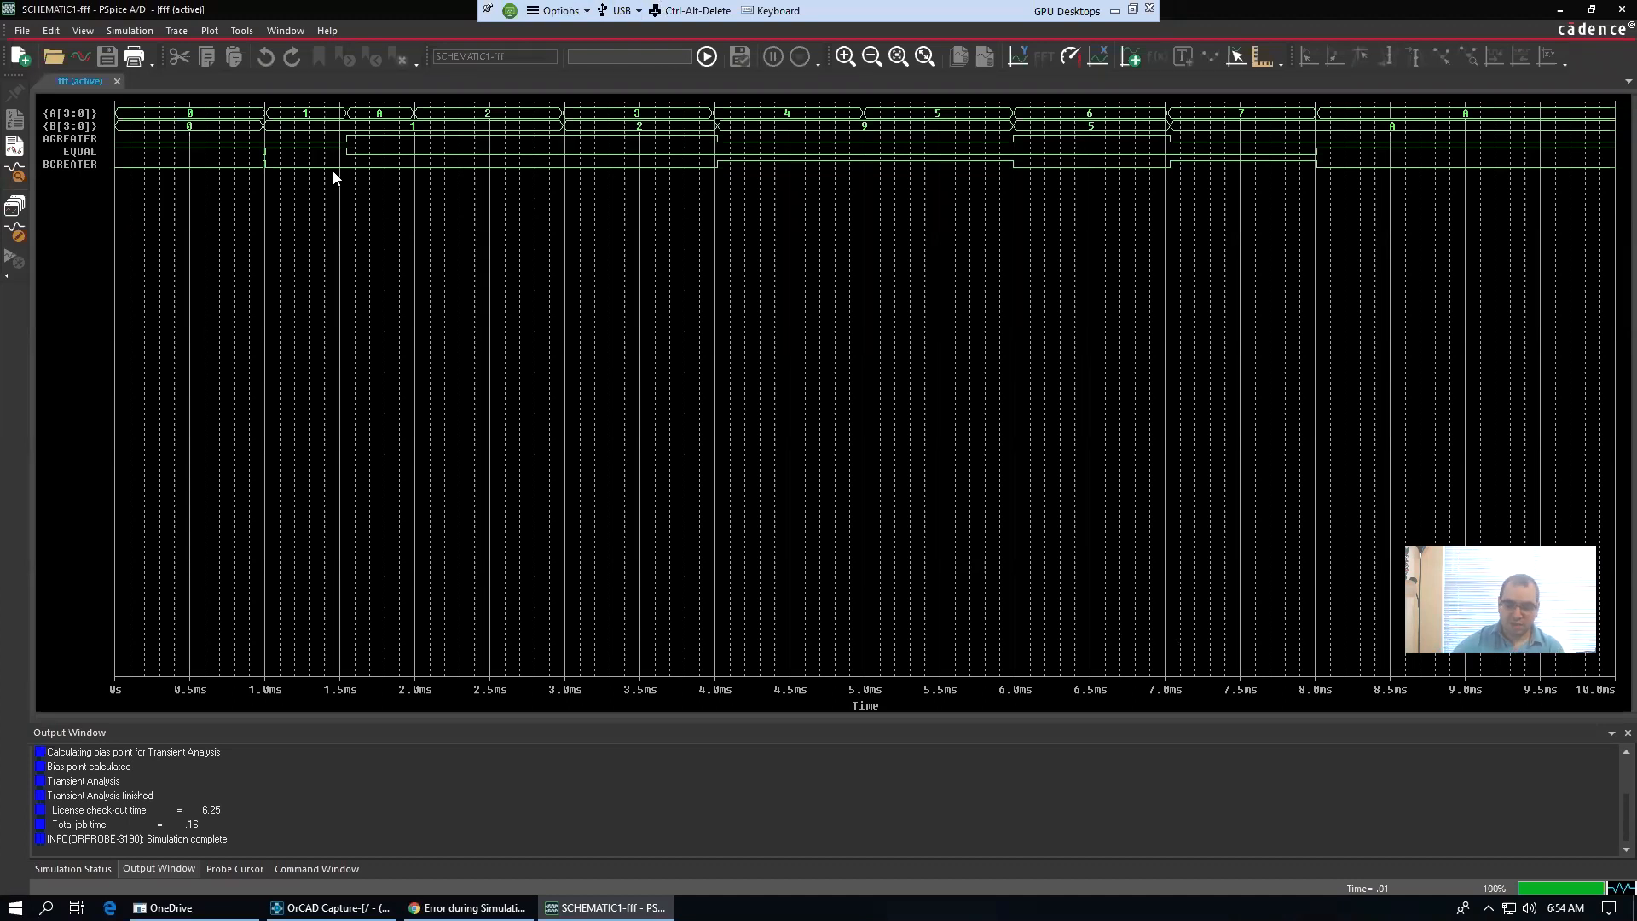
Step: Examine the A[3:0] and B[3:0] bus traces against AGREATER, EQUAL and BGREATER, and return to the OrCAD Capture schematic
left_click(69, 112)
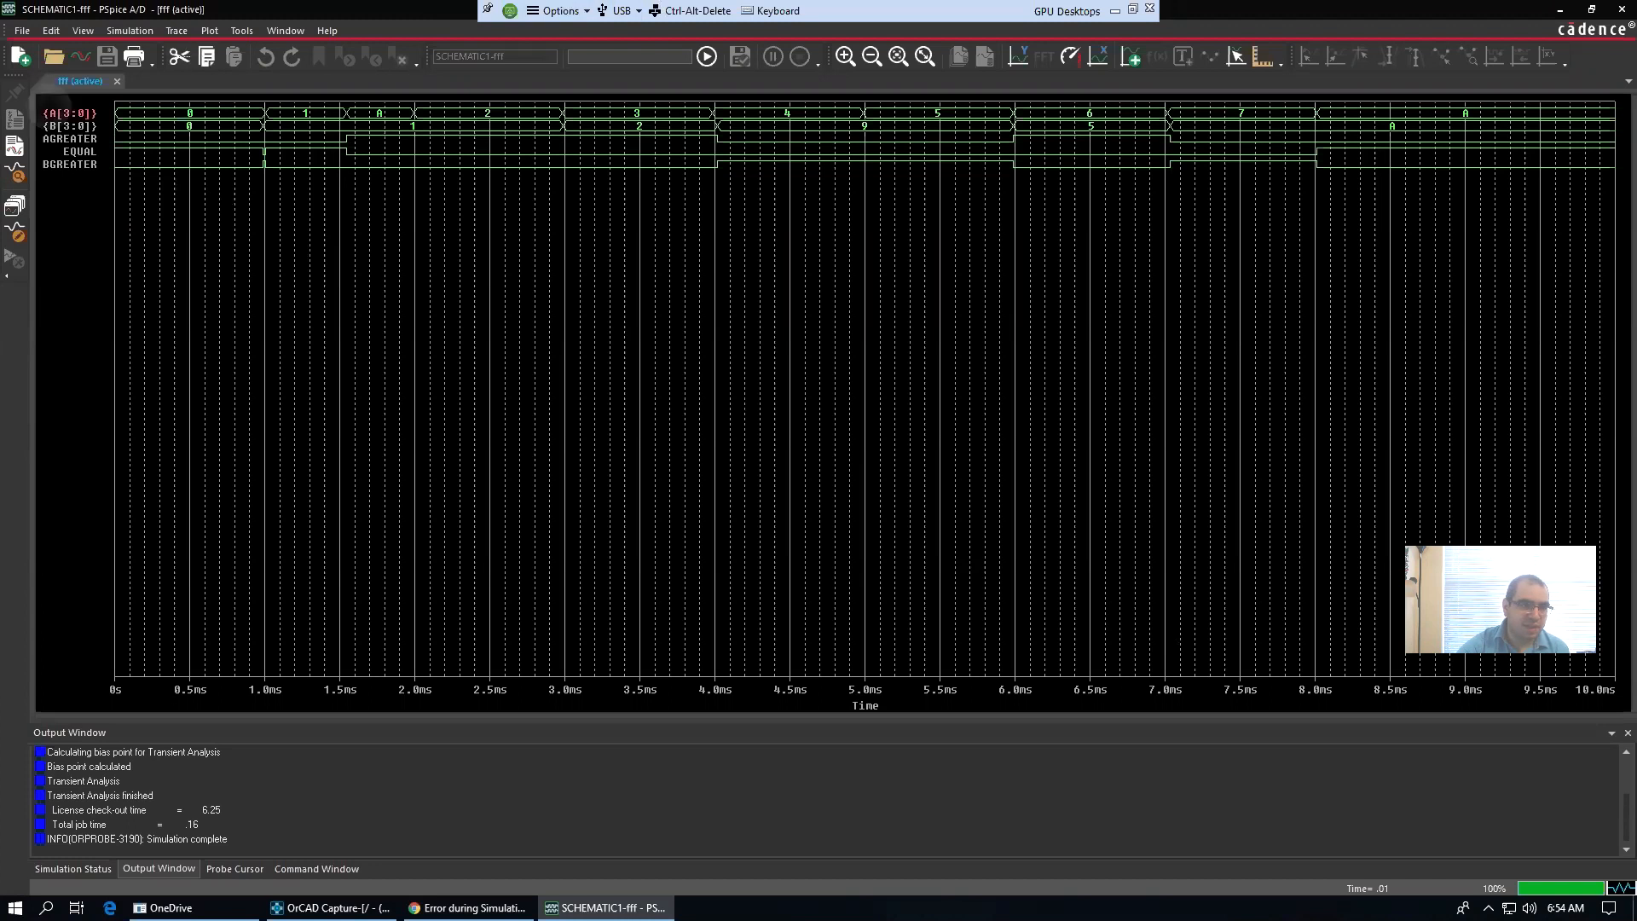
left_click(68, 126)
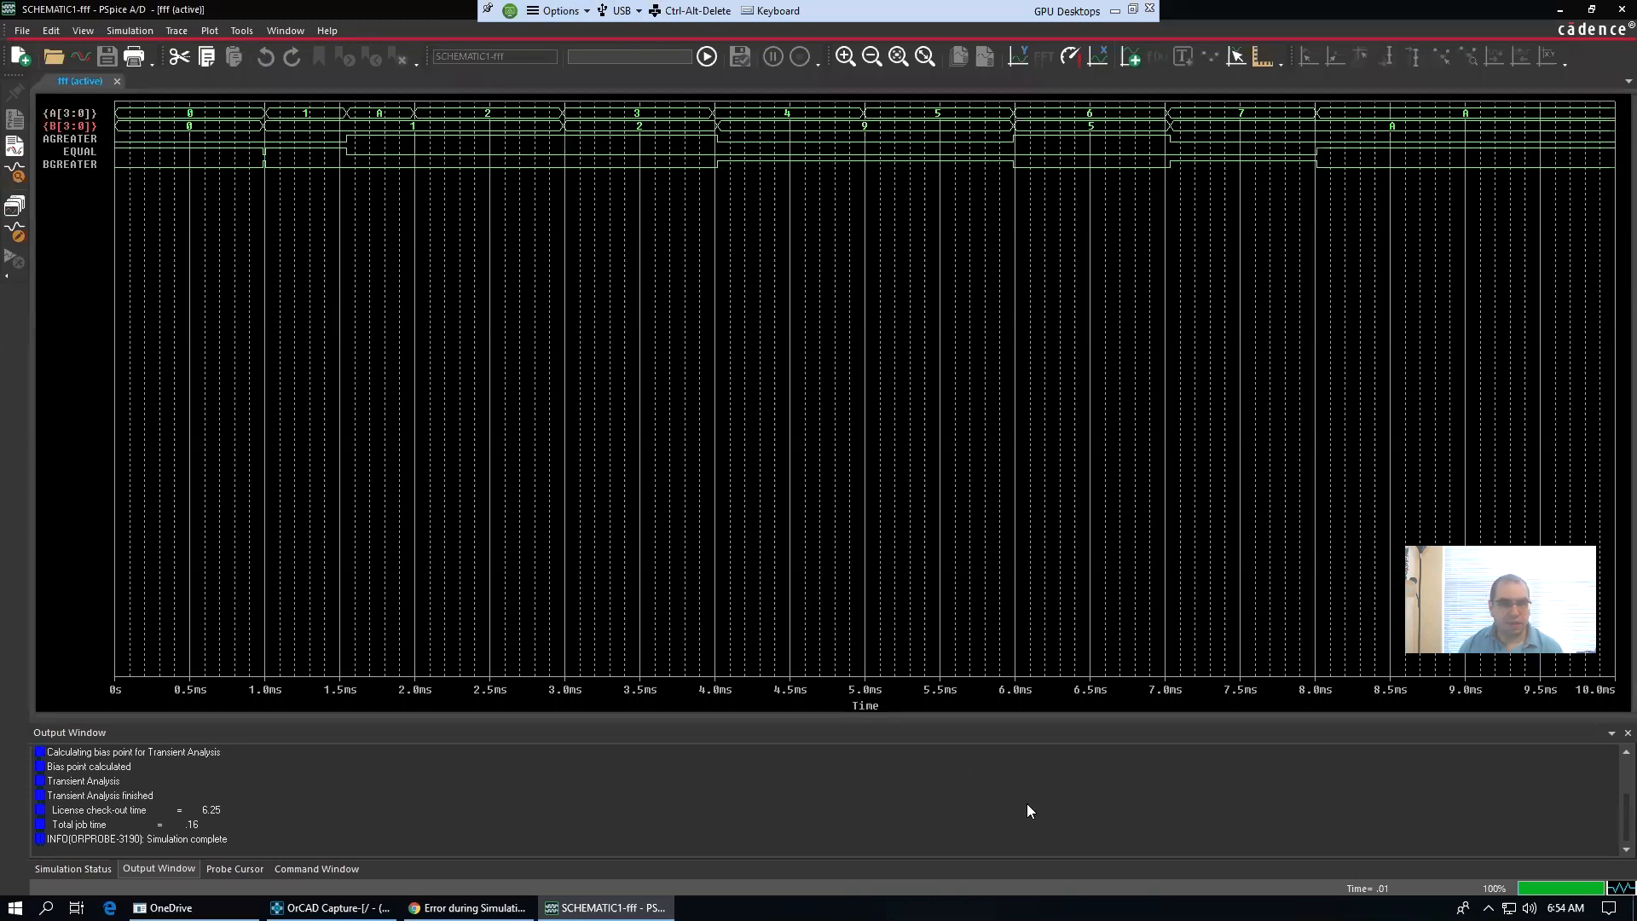
left_click_drag(273, 282, 297, 345)
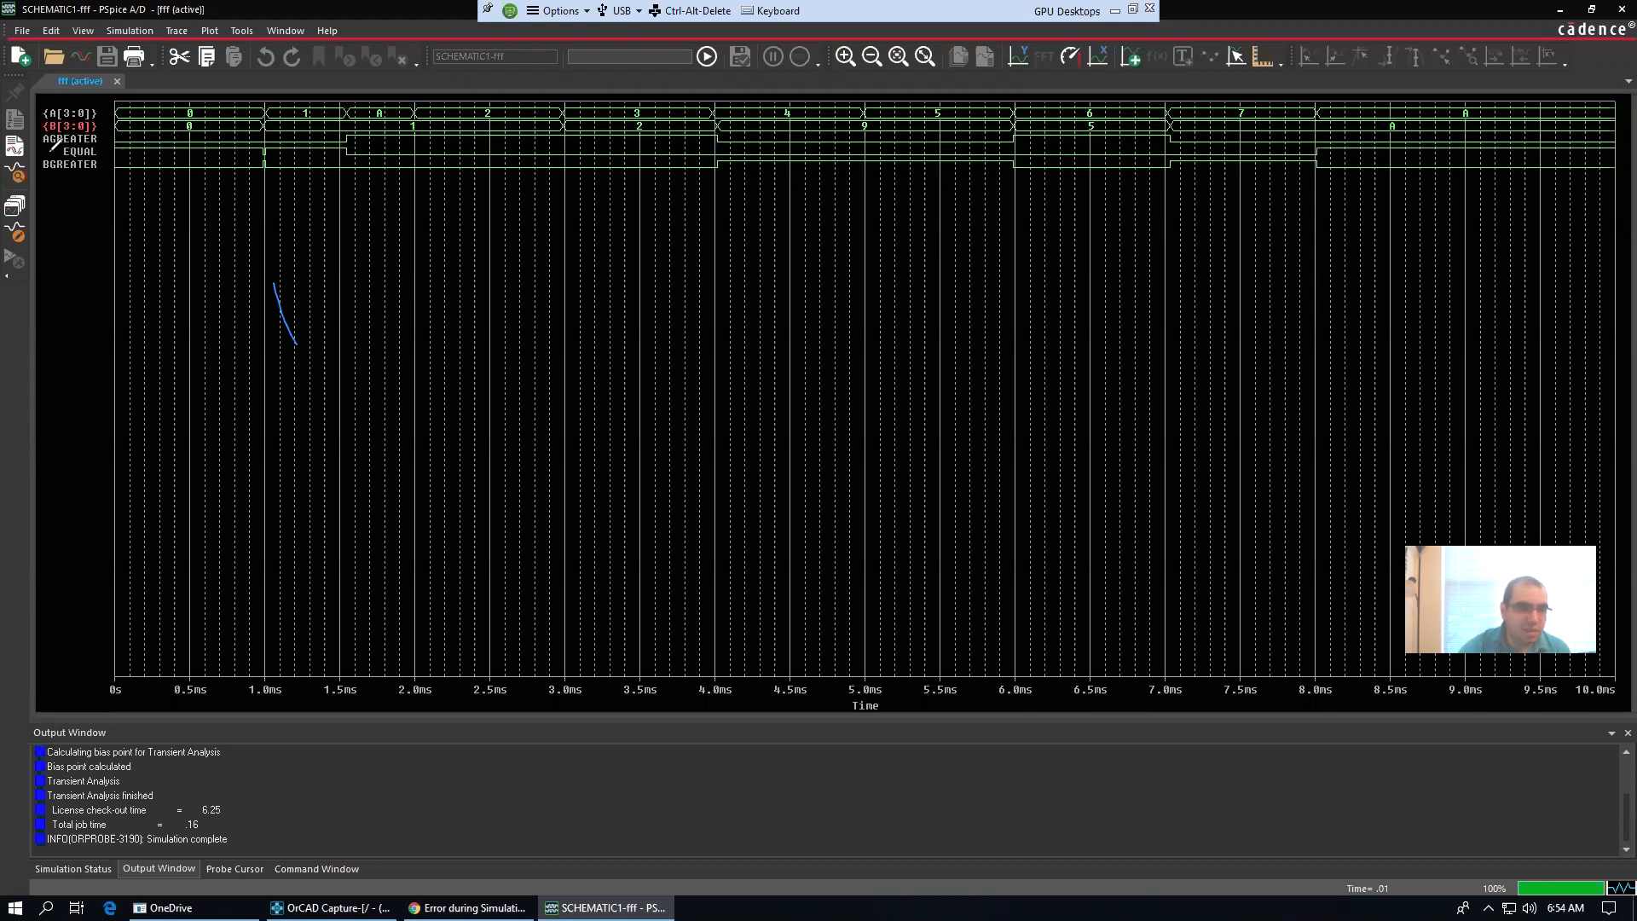
left_click_drag(51, 154, 63, 150)
left_click_drag(159, 136, 156, 166)
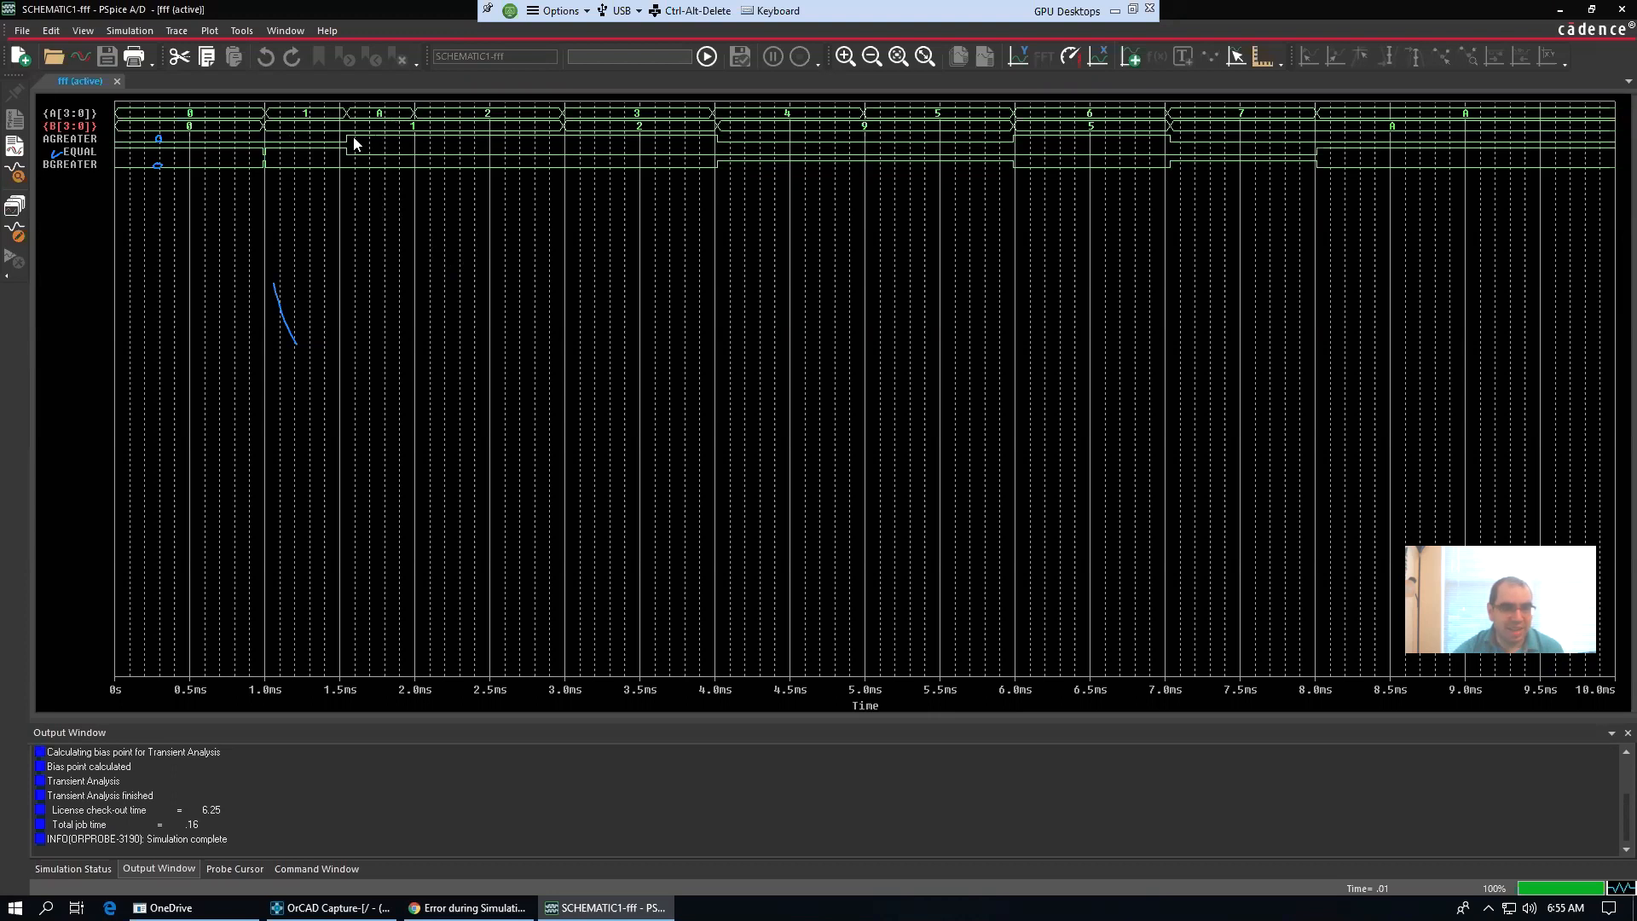
left_click_drag(375, 139, 387, 138)
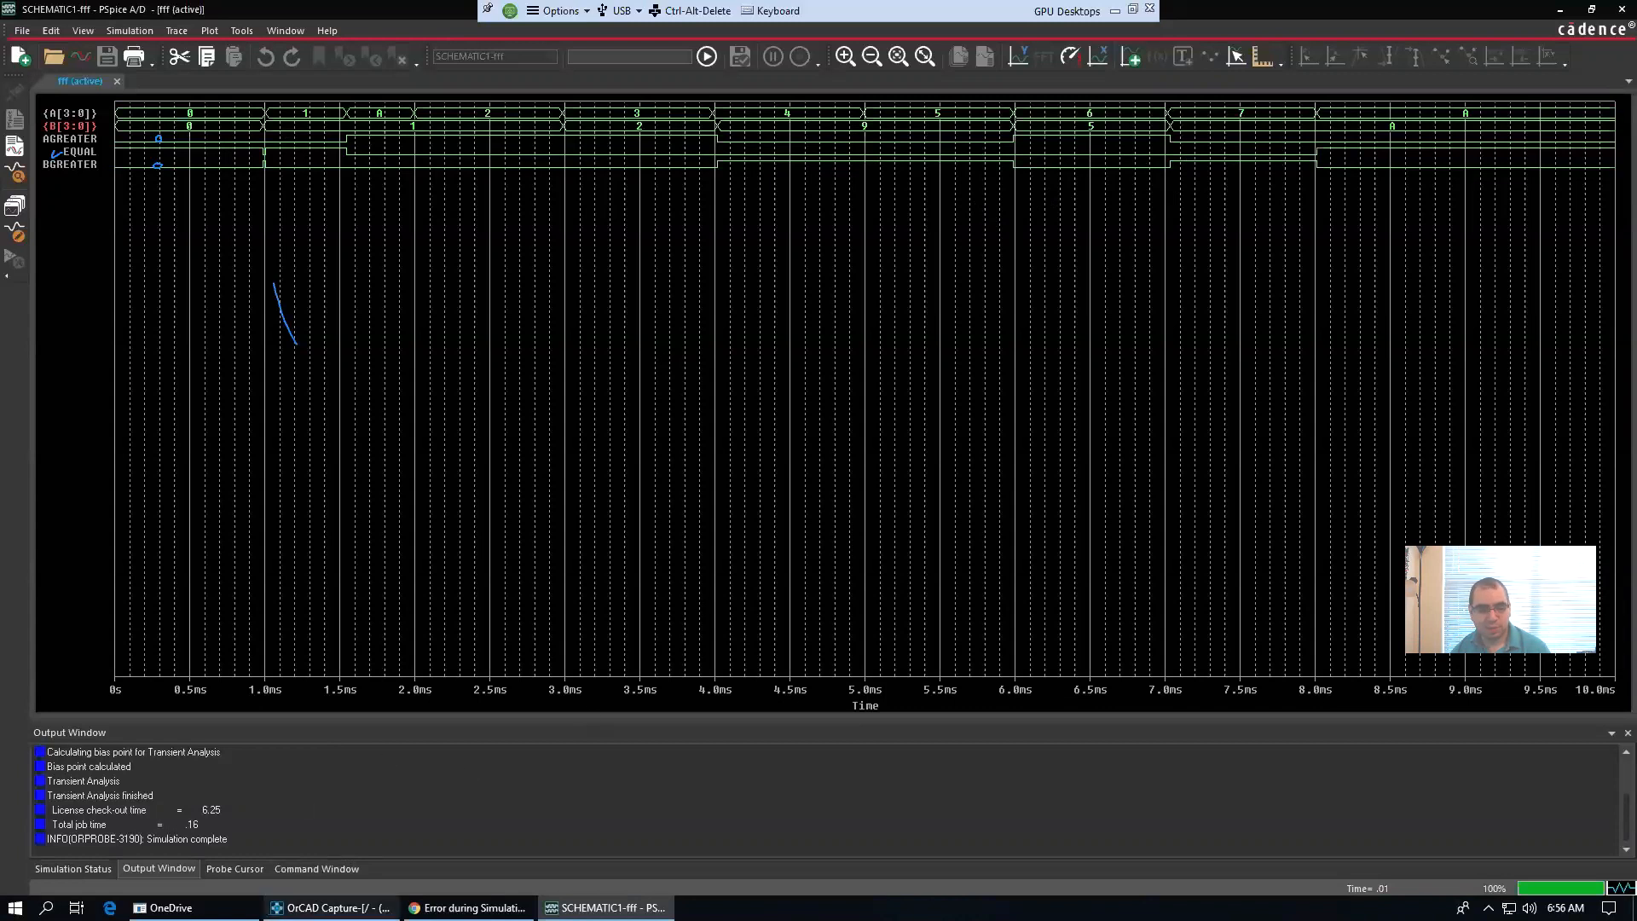
left_click(331, 908)
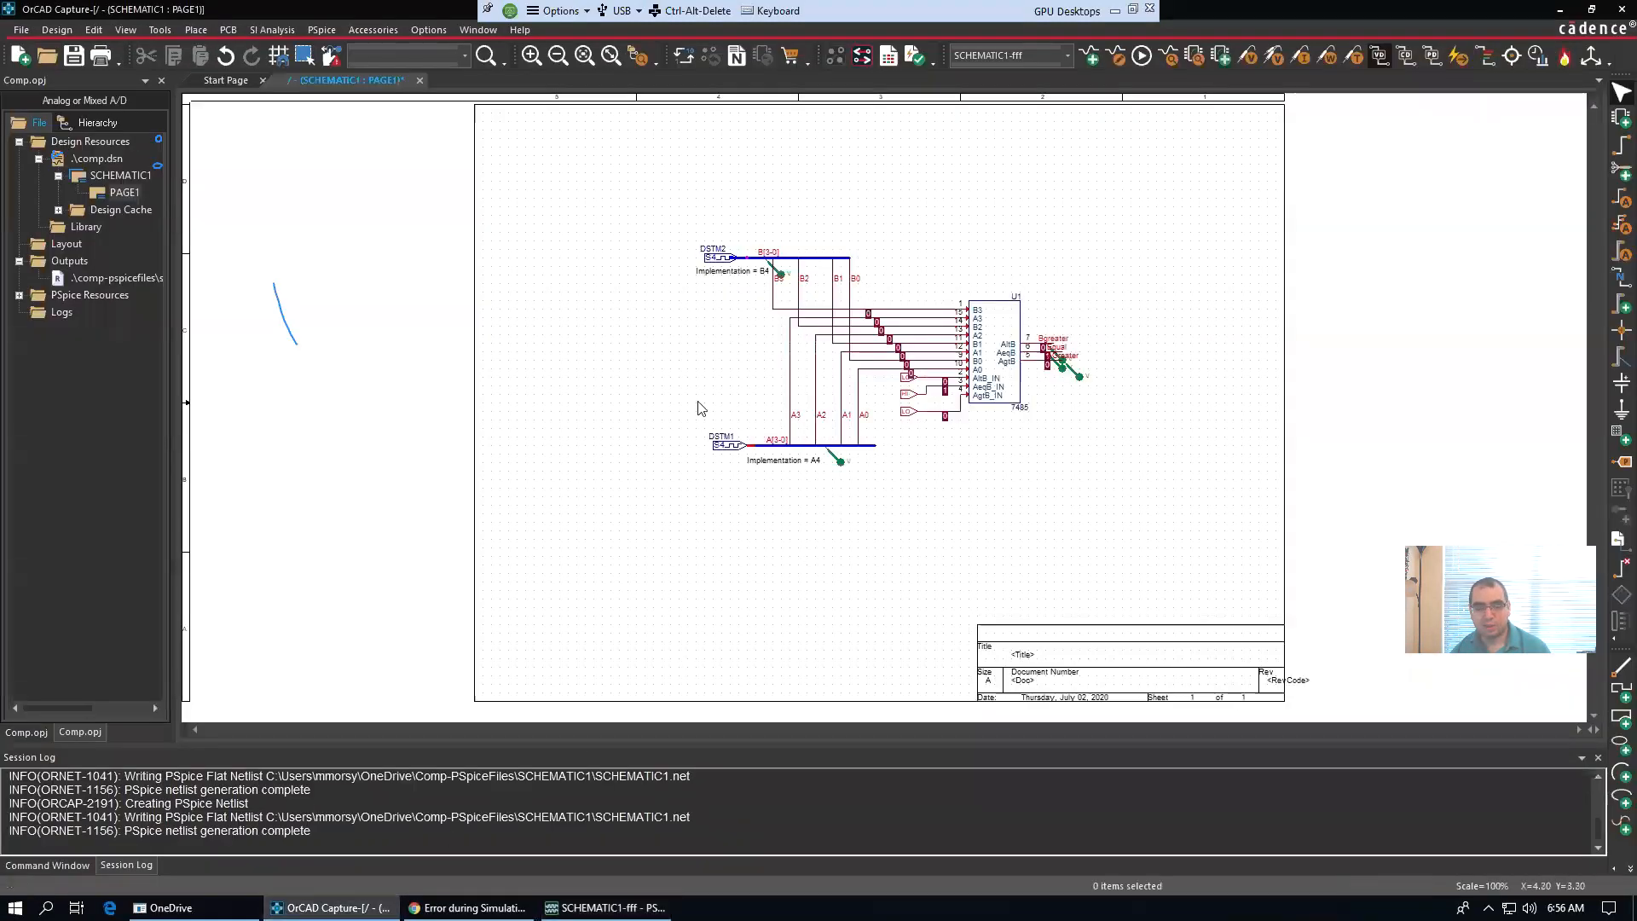